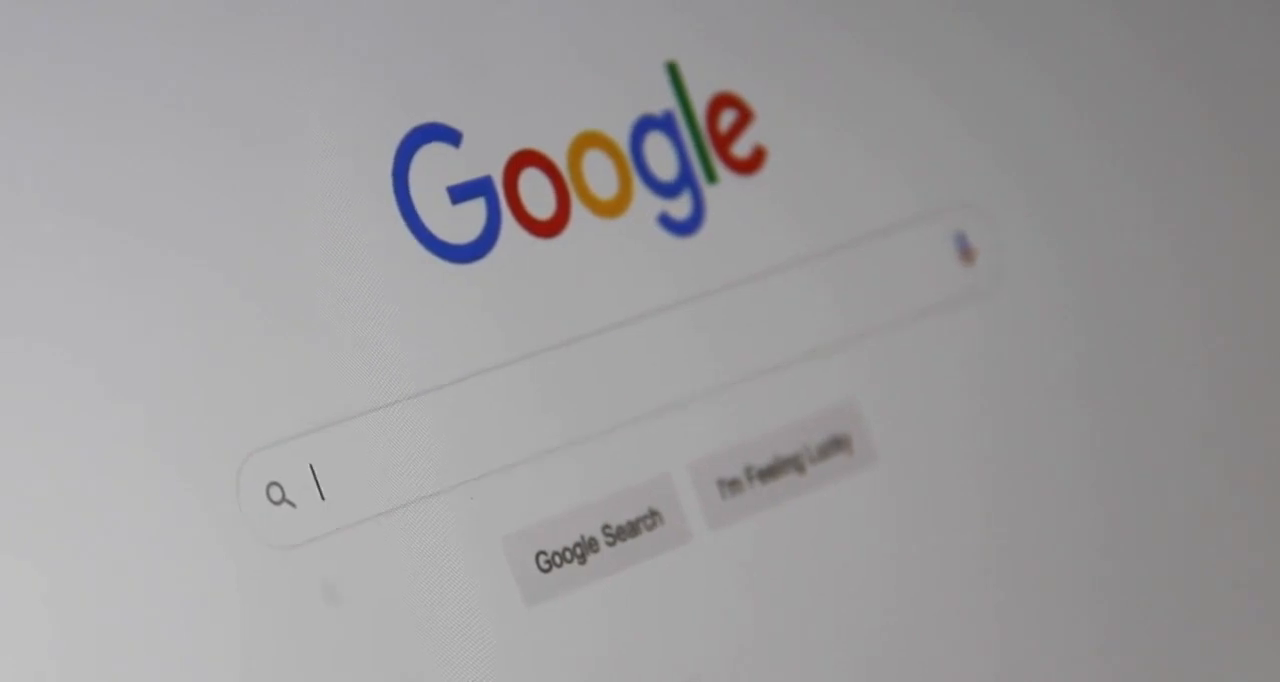
text(Sea)
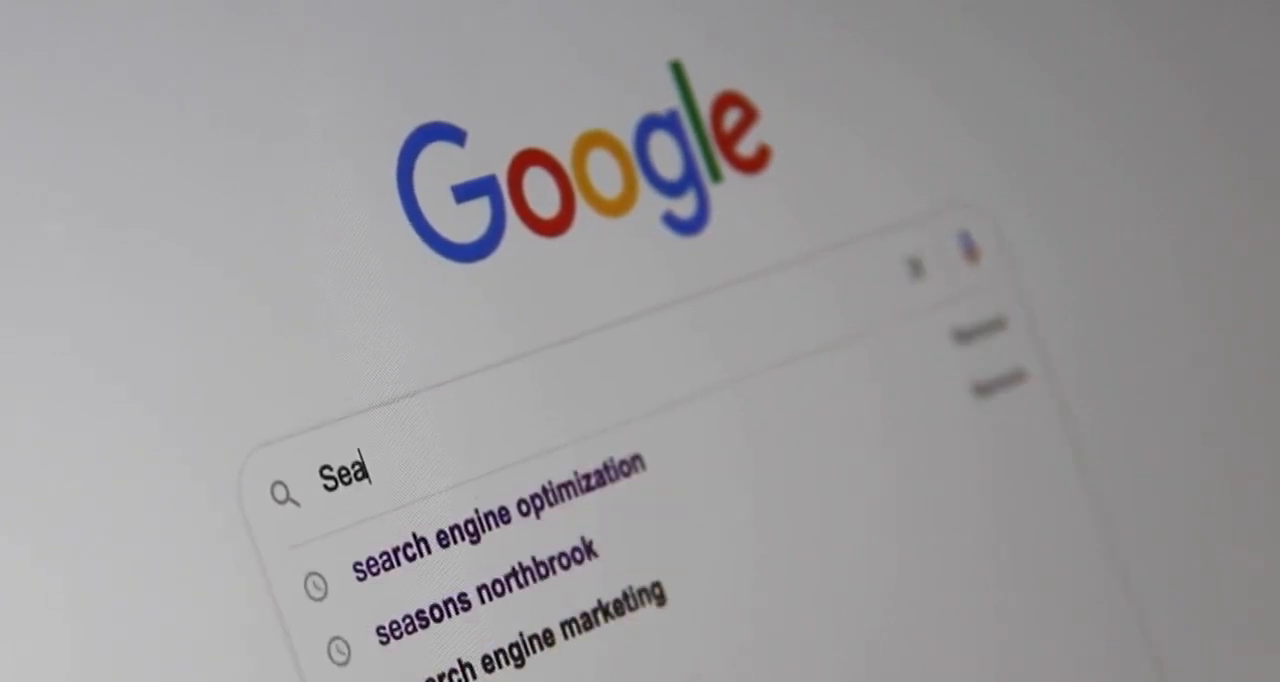
text(rch)
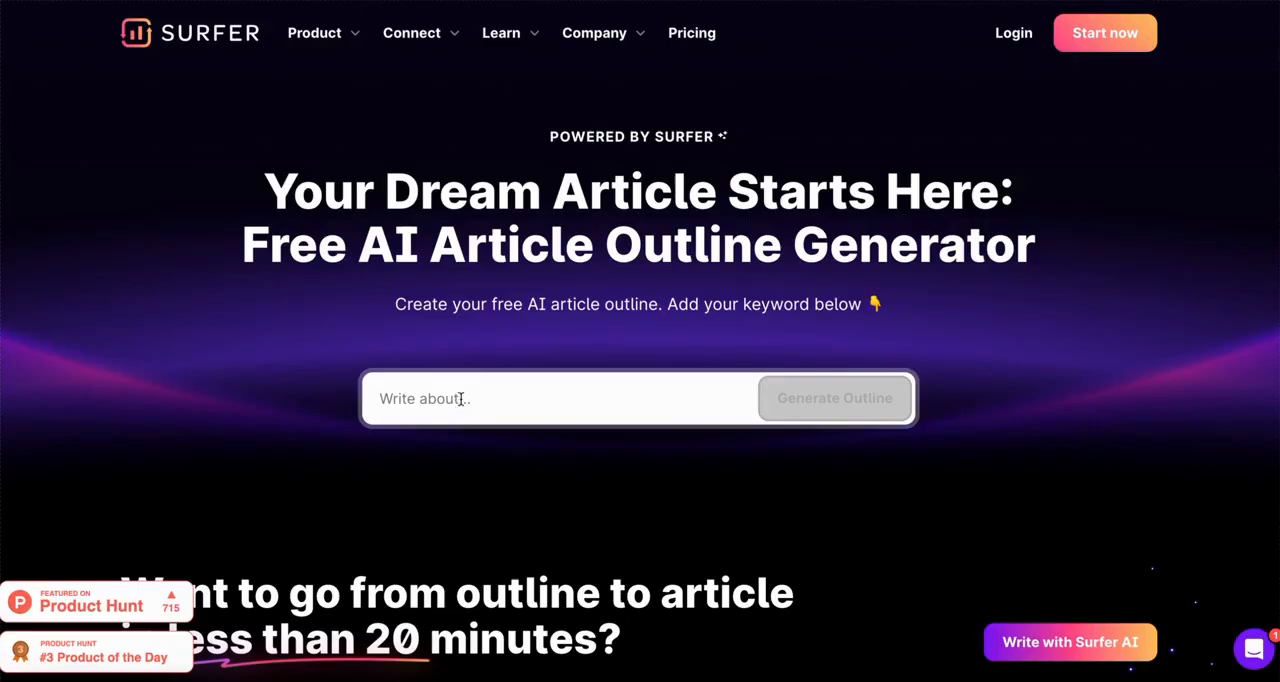
Step: Generate a free AI article outline in Surfer for the keyword "fitness plans for beginner"
click(461, 399)
text(fitness plans)
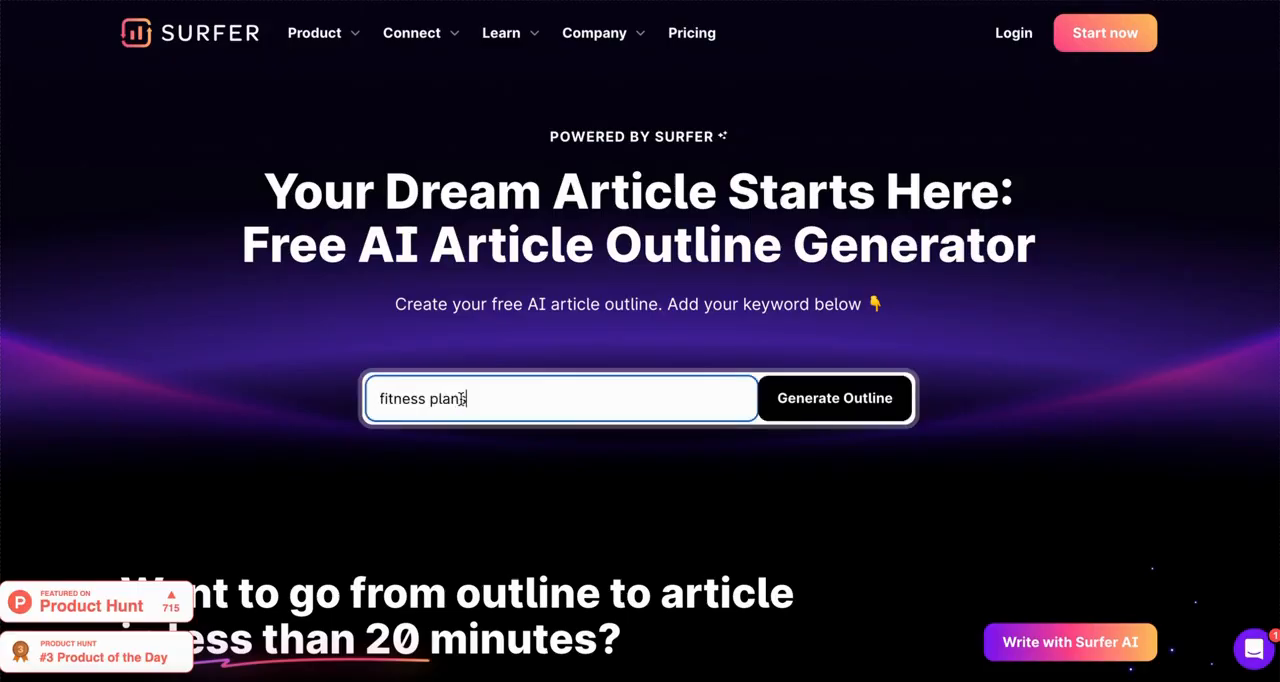
text(for beginner)
click(834, 398)
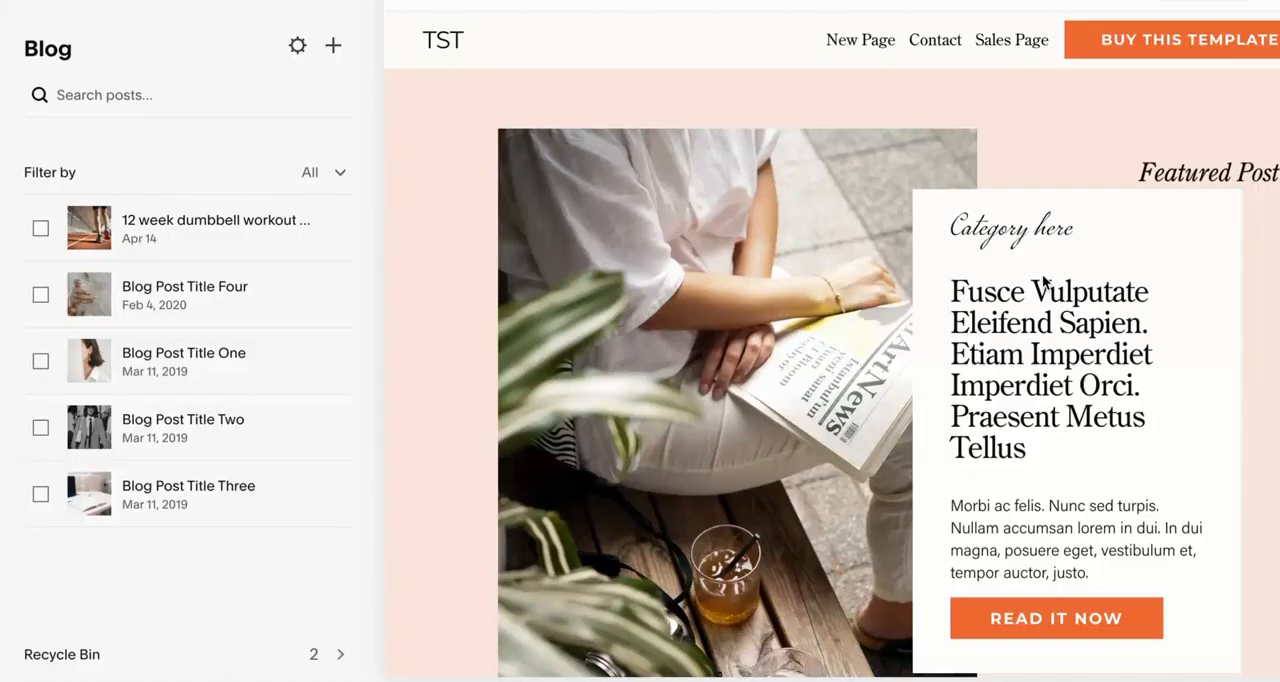
Step: In the Squarespace blog, open the settings of the 12 week dumbbell workout post and examine its post URL
click(280, 221)
click(340, 229)
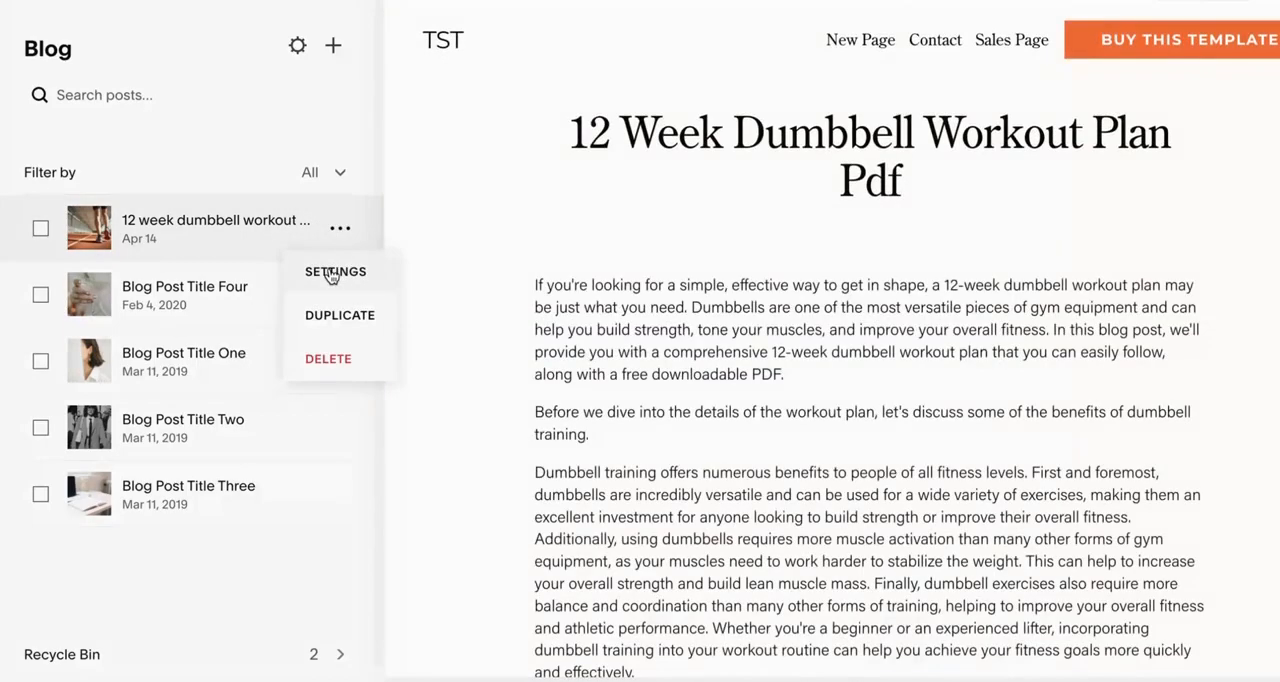
click(332, 277)
scroll(603, 426, down, 1)
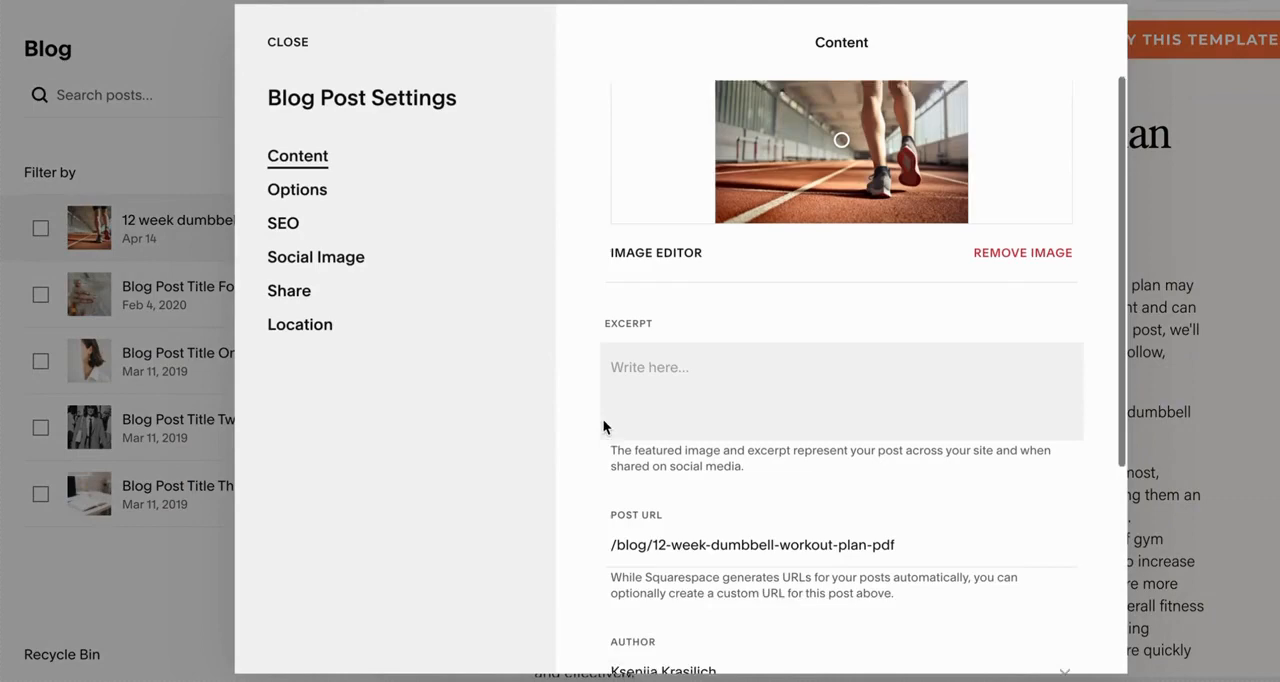
click(727, 527)
click(909, 530)
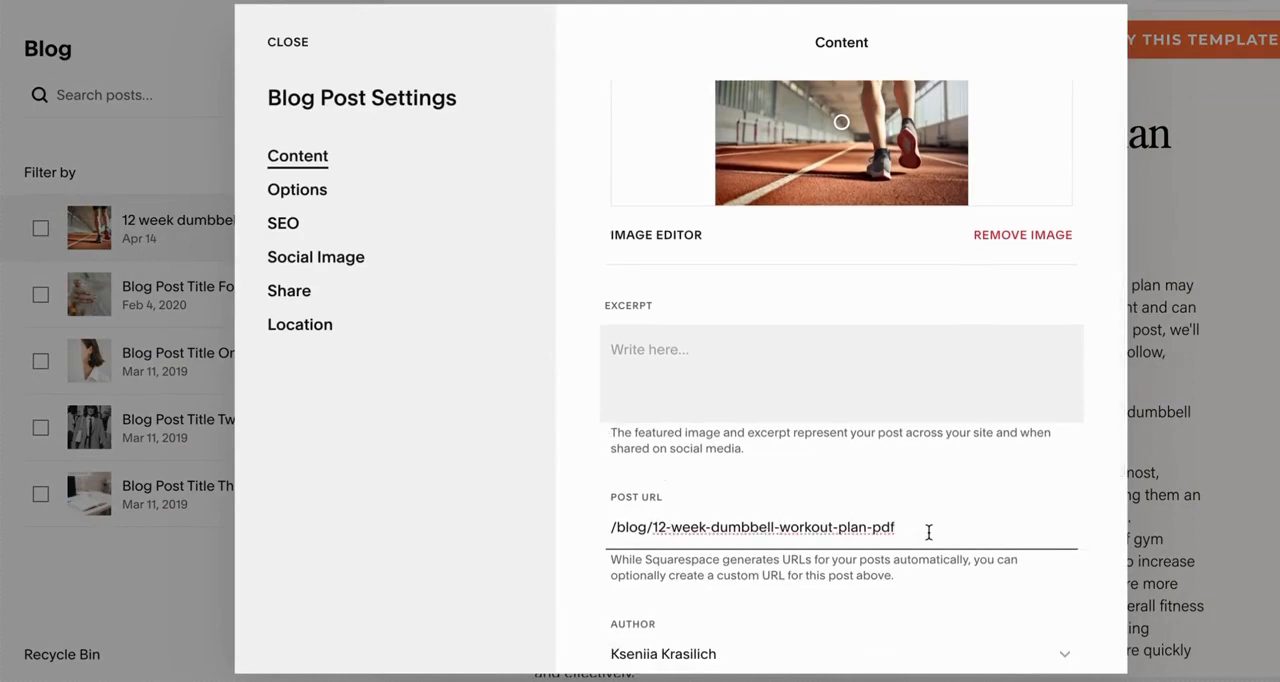
Step: Review the SEO title and SEO description in the dumbbell workout post's settings
click(283, 223)
scroll(764, 548, down, 2)
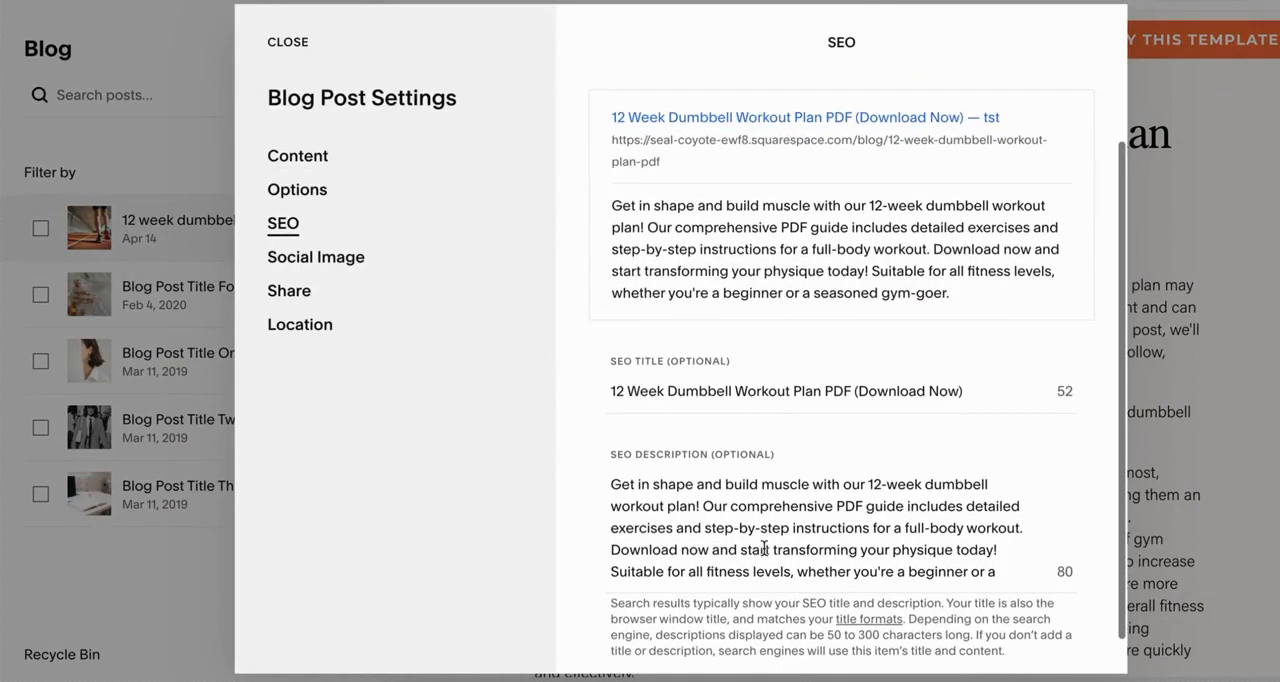
click(970, 370)
click(909, 492)
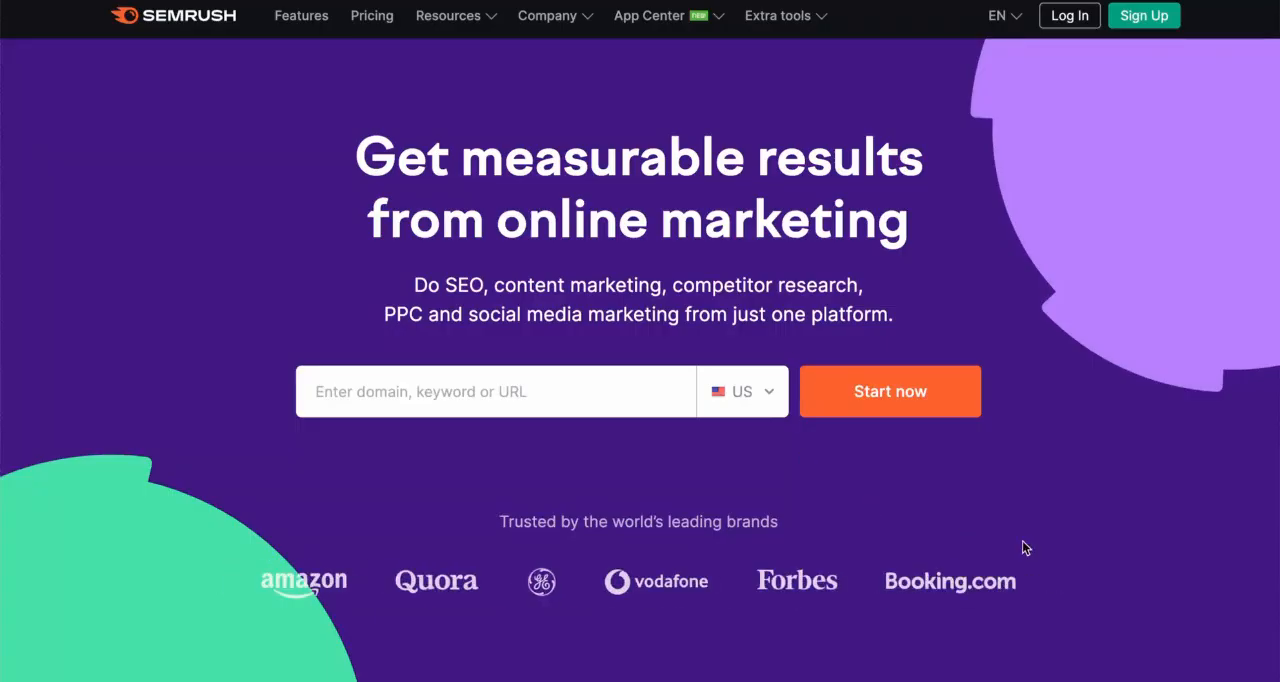
Step: On the Semrush homepage, look through the overview of its toolkits, database figures and feature list
scroll(1022, 546, down, 2)
scroll(1022, 546, down, 6)
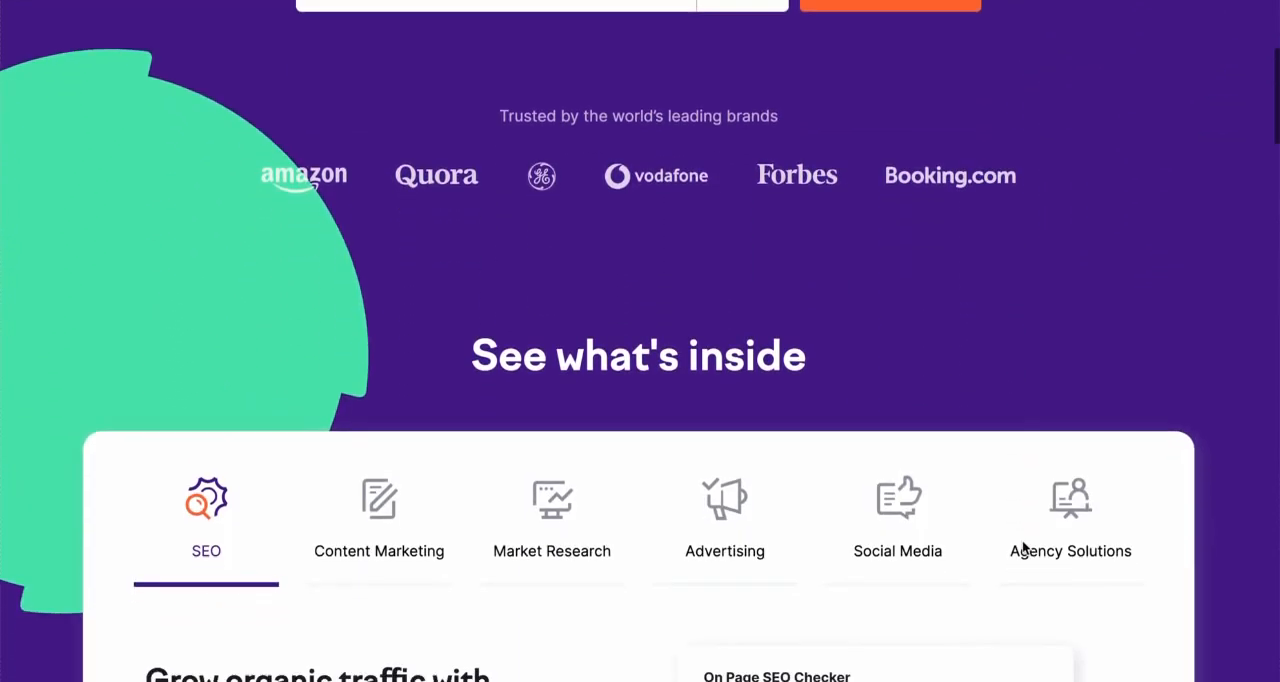
scroll(1022, 546, down, 6)
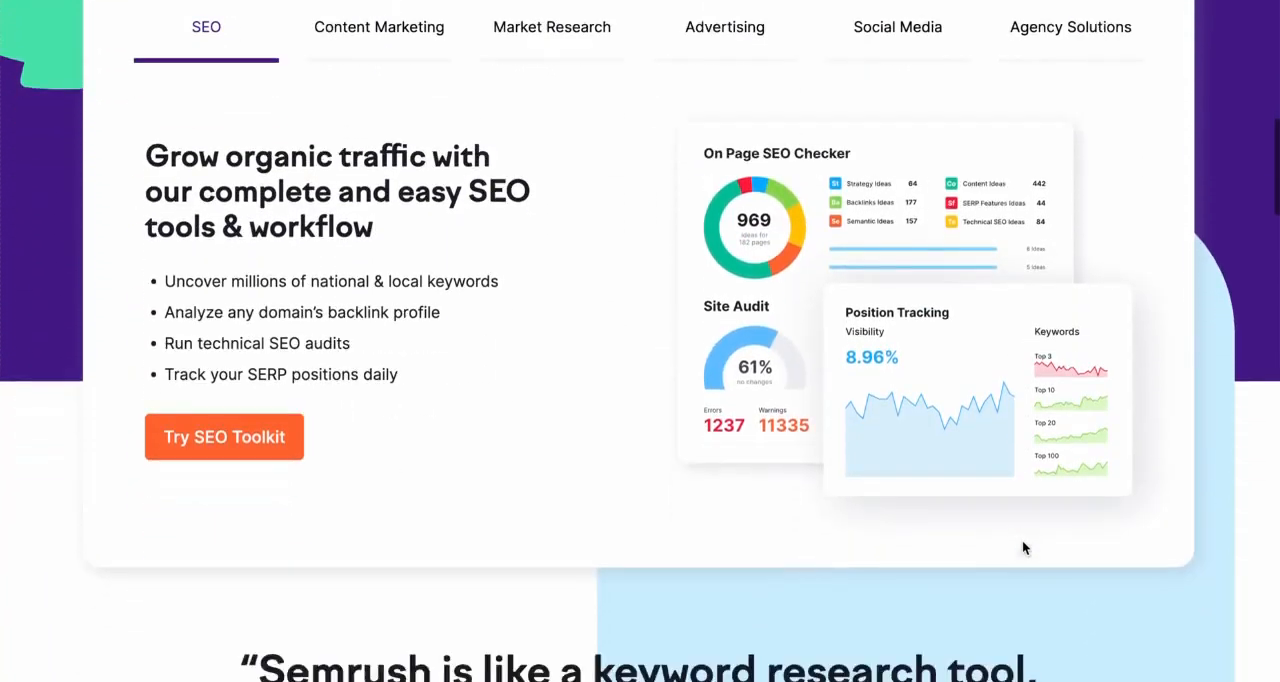
scroll(1022, 547, down, 6)
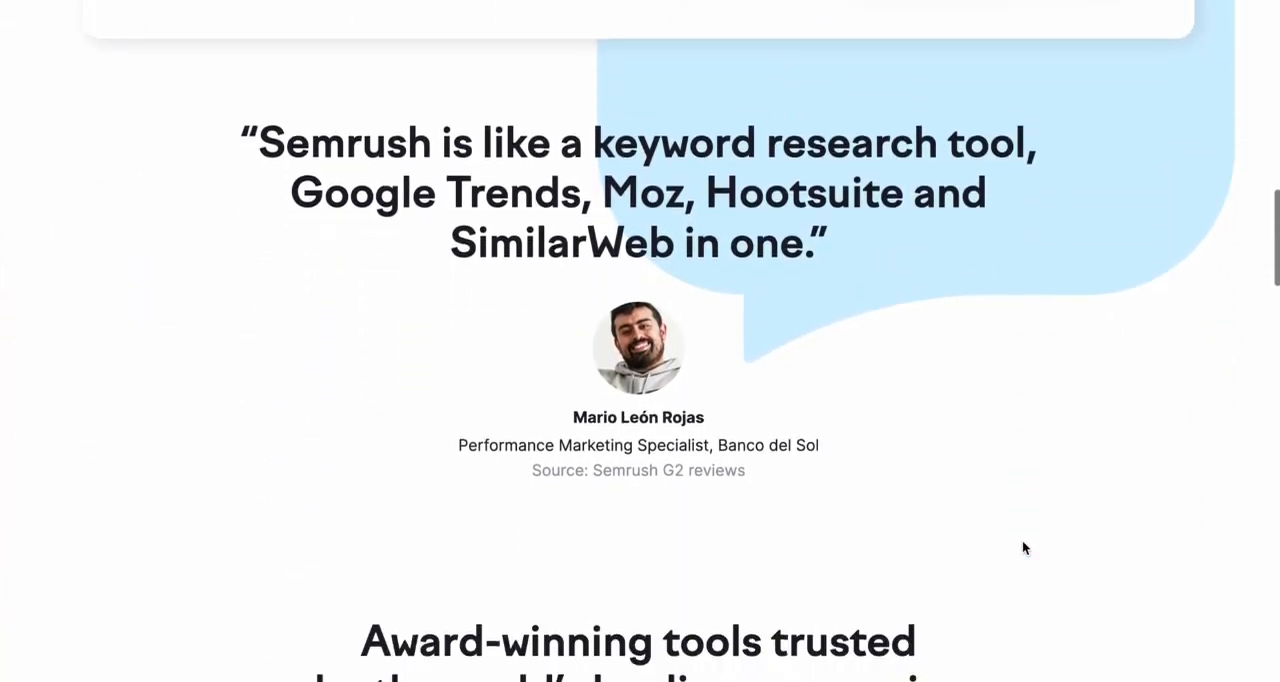
scroll(1022, 547, down, 1)
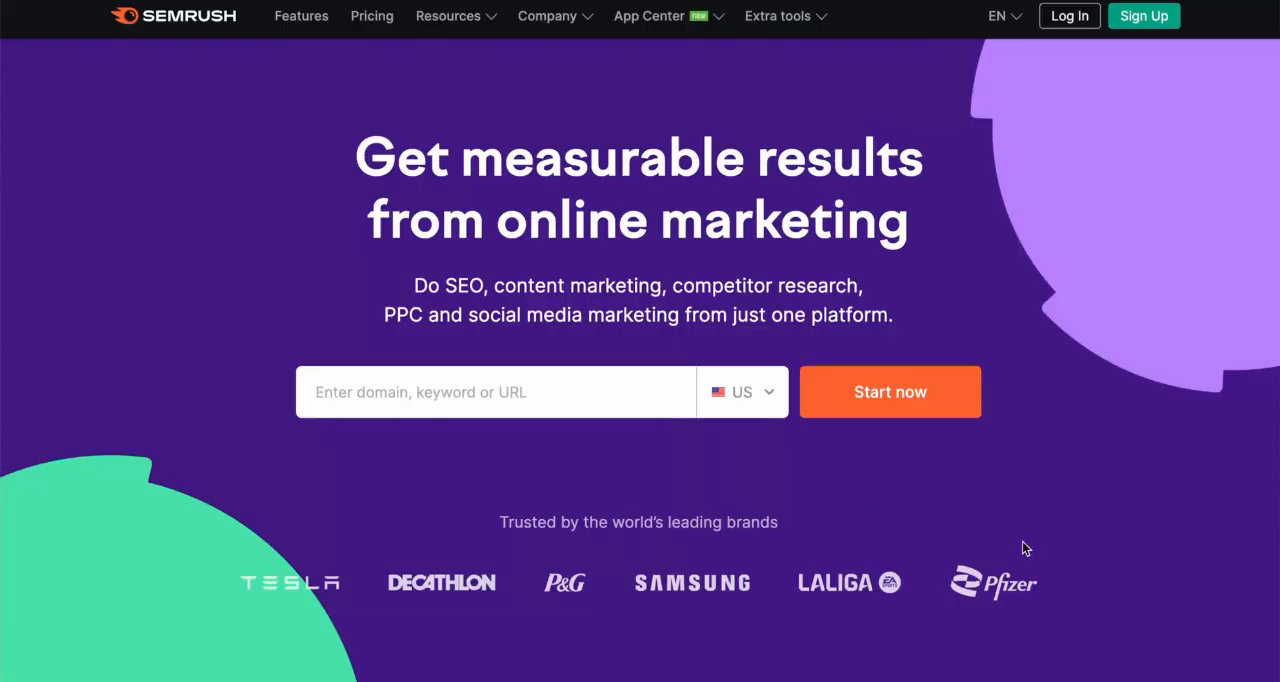
scroll(1022, 541, down, 2)
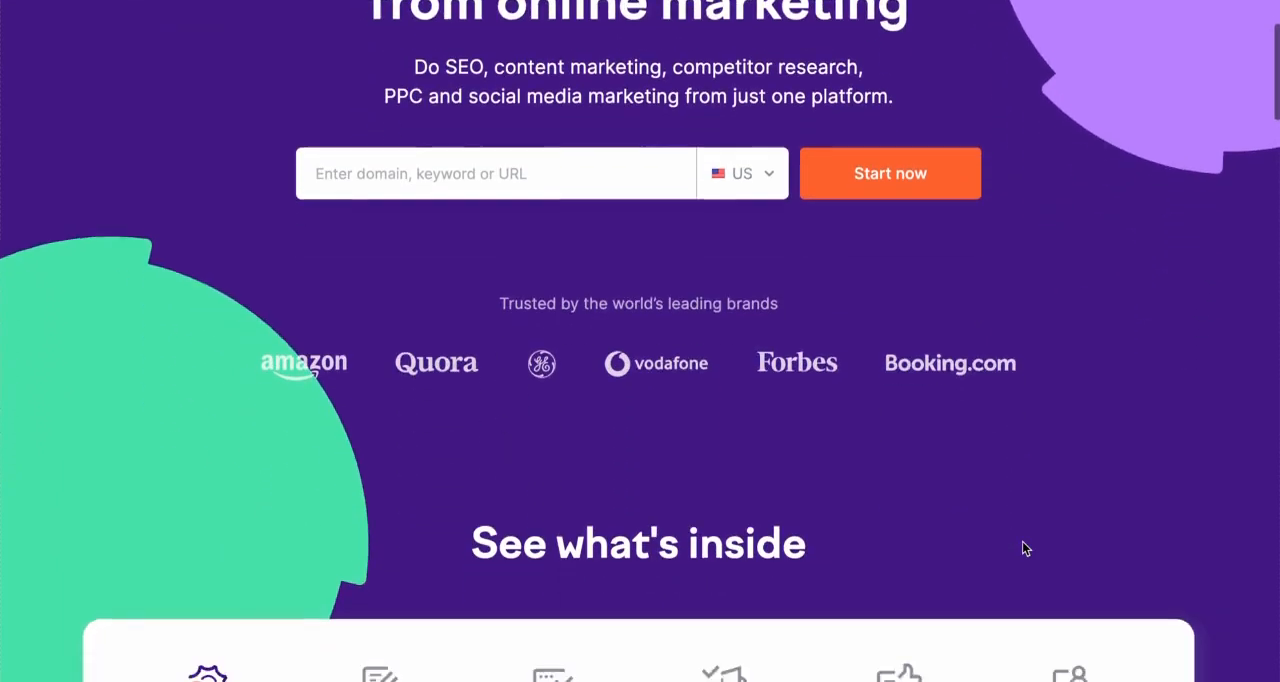
scroll(1022, 541, down, 5)
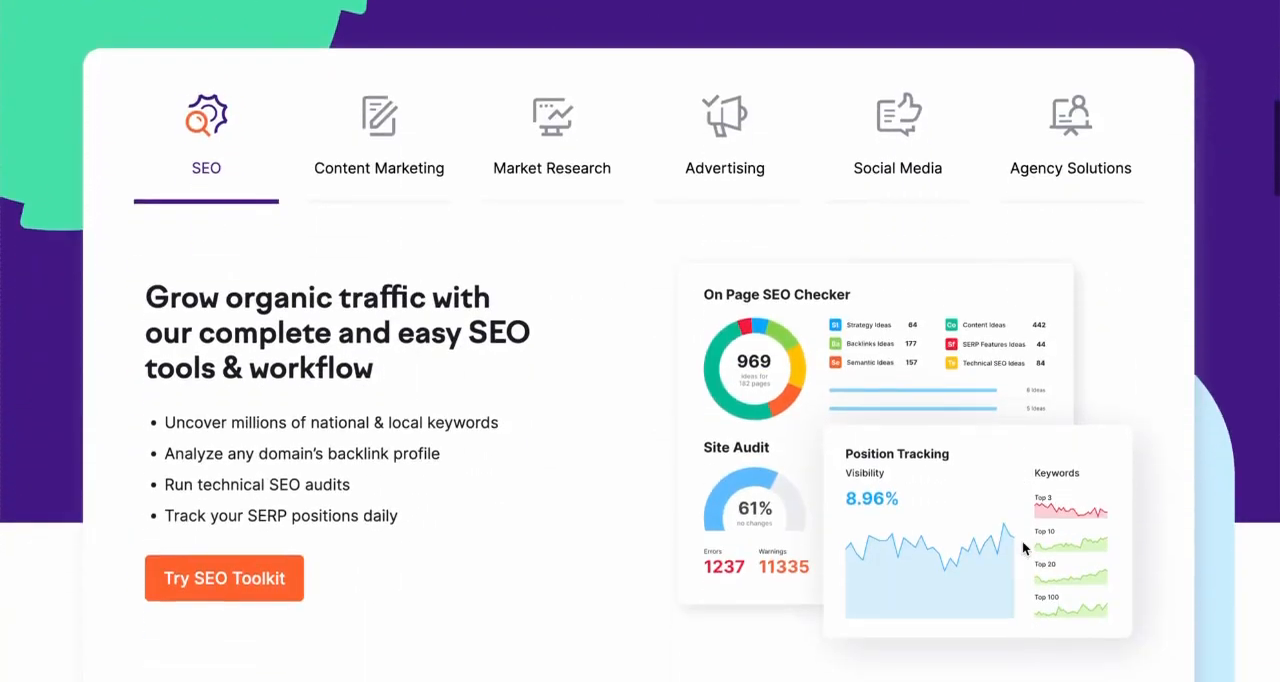
scroll(1022, 540, down, 5)
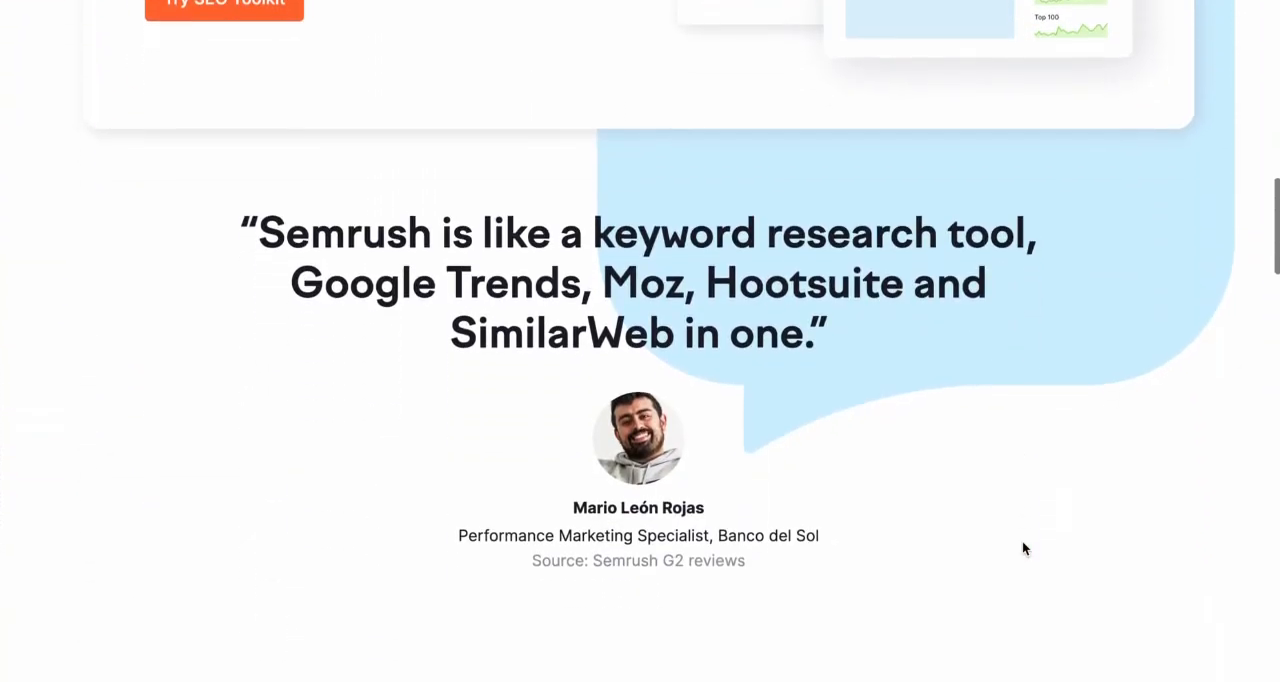
scroll(1022, 548, down, 5)
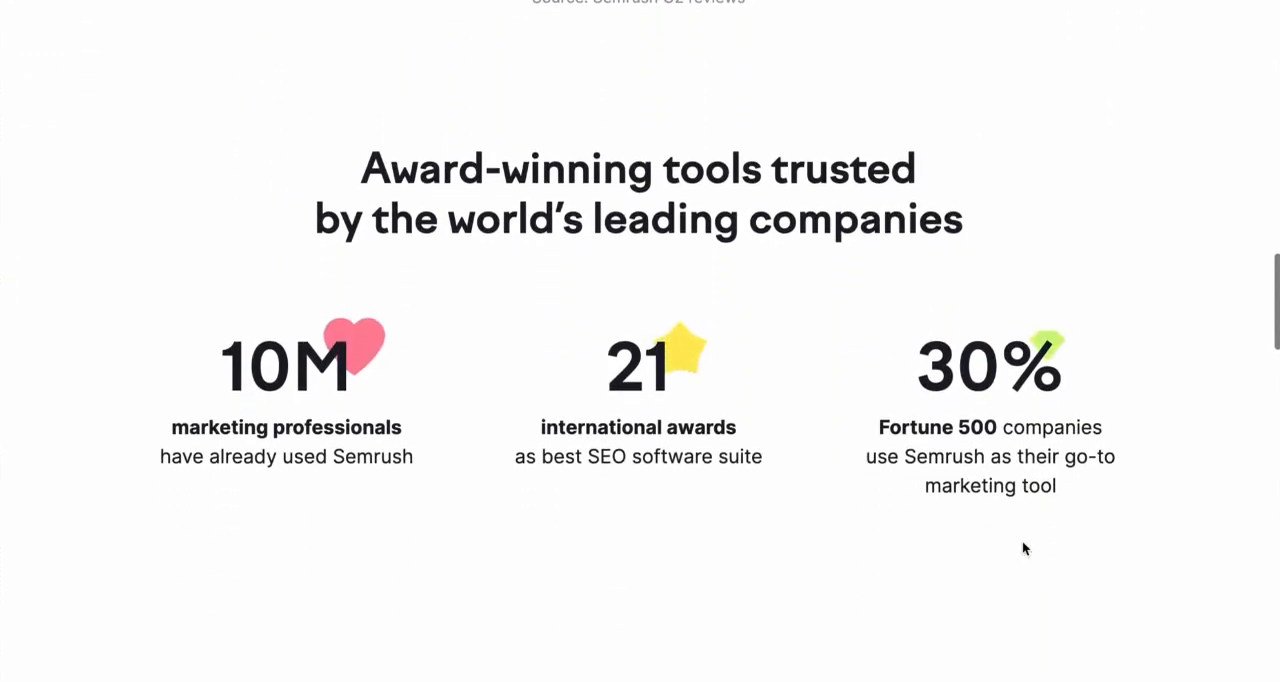
scroll(1022, 548, down, 5)
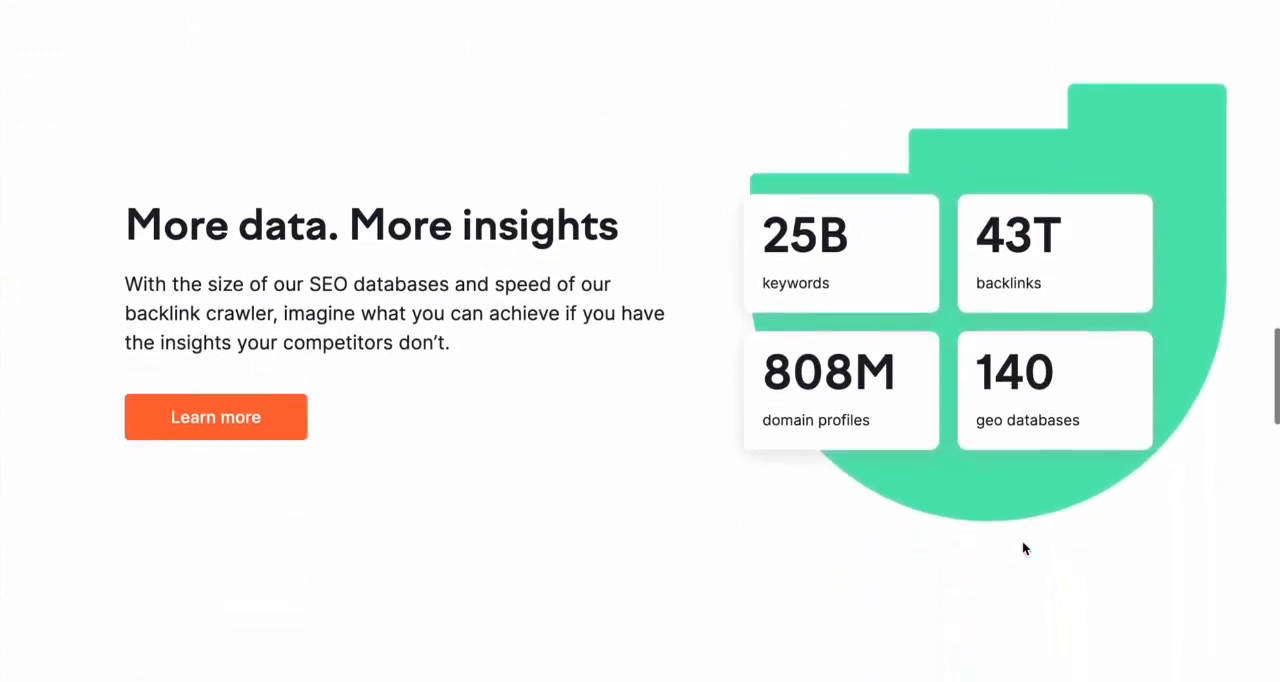
scroll(1022, 548, down, 6)
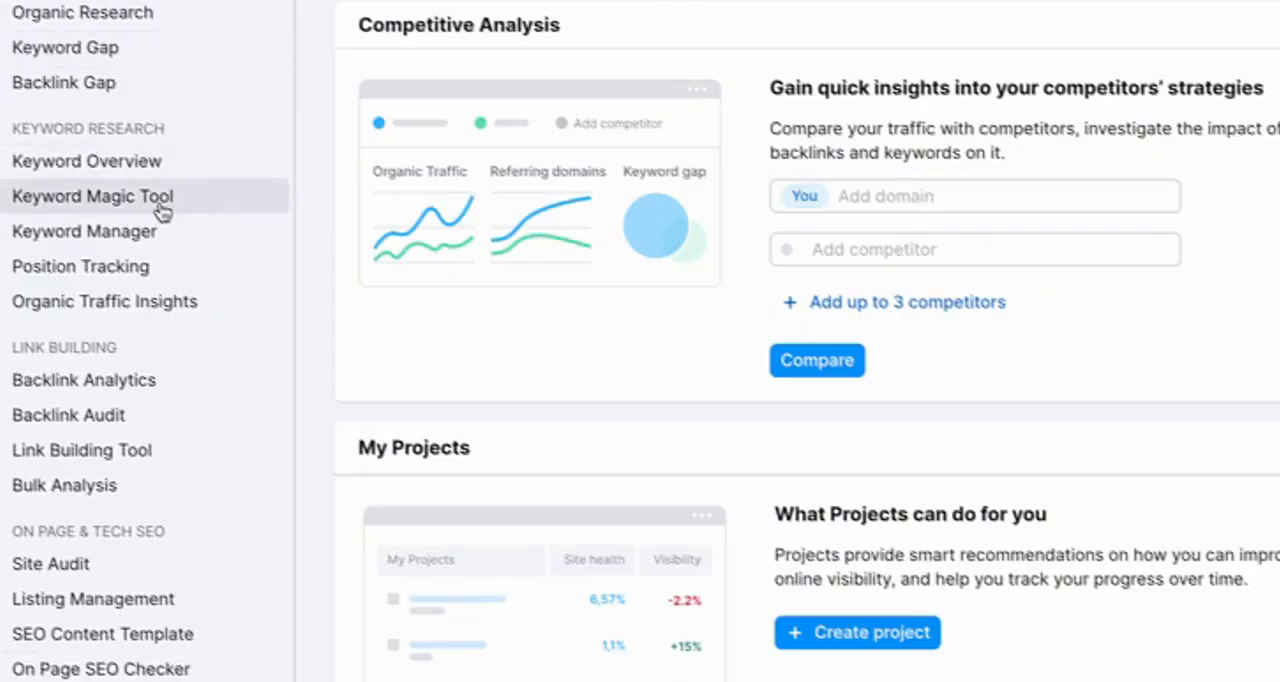
Step: Search the Keyword Magic Tool for "fitness" in the US database
click(163, 208)
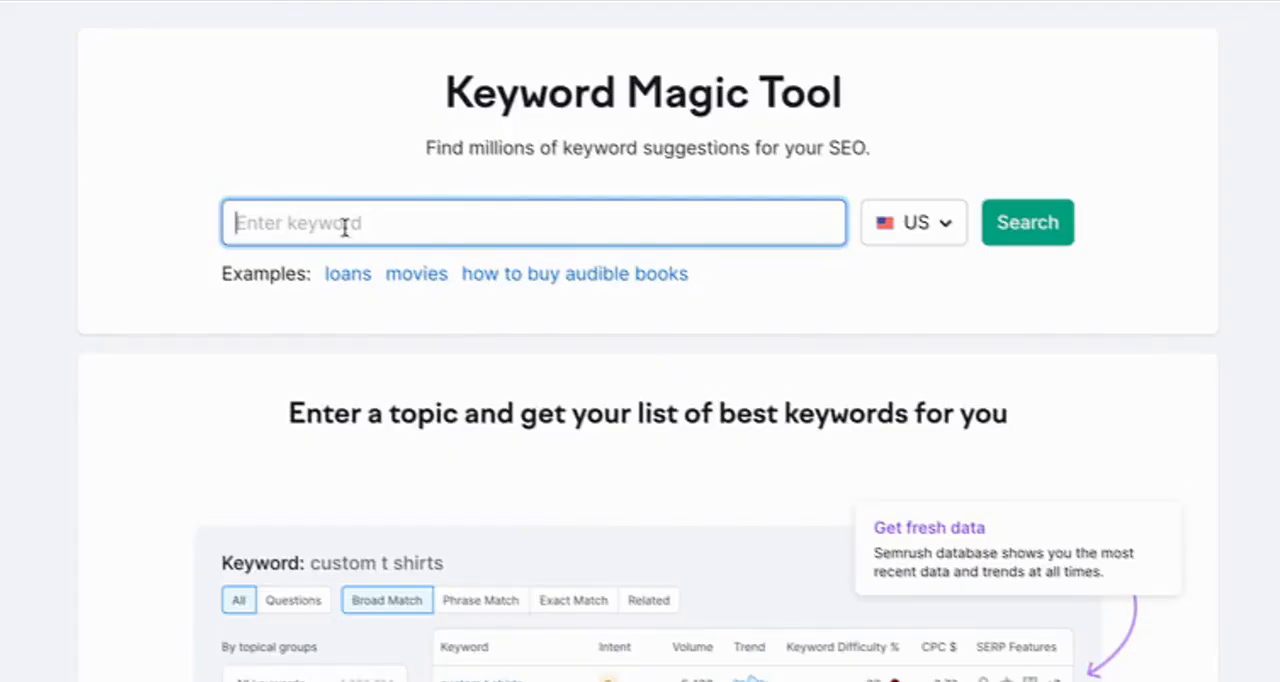
text(fit)
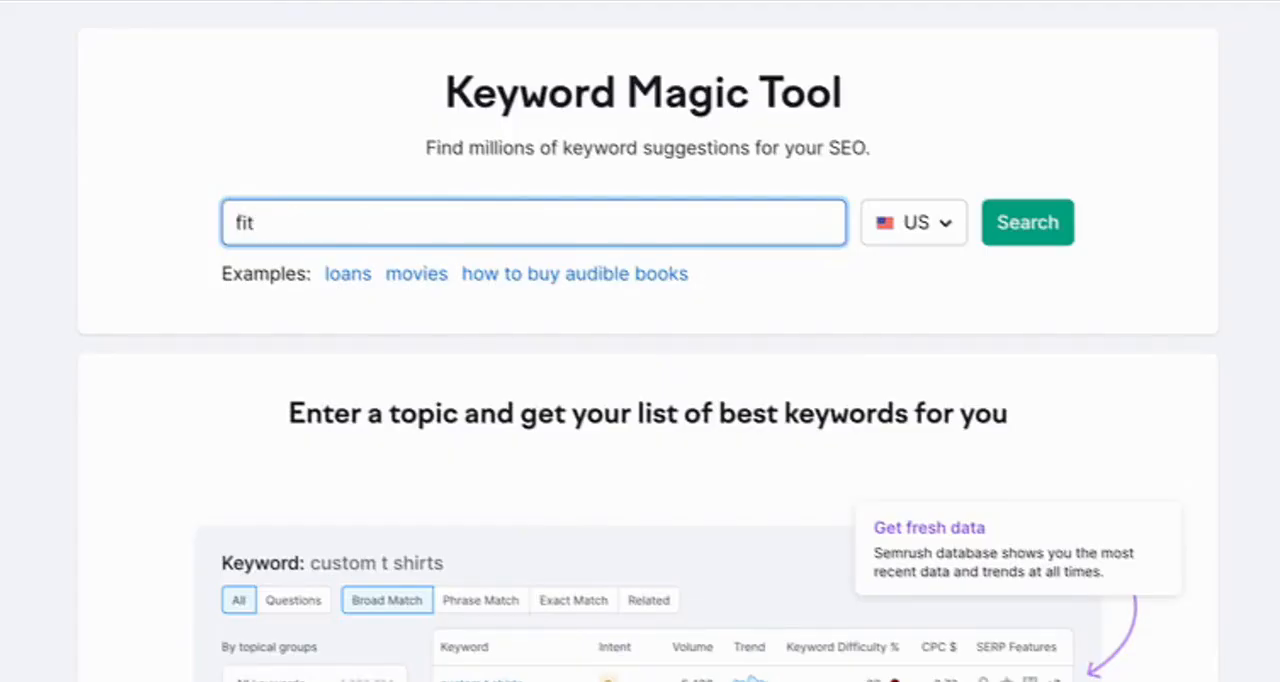
text(ness)
click(1017, 229)
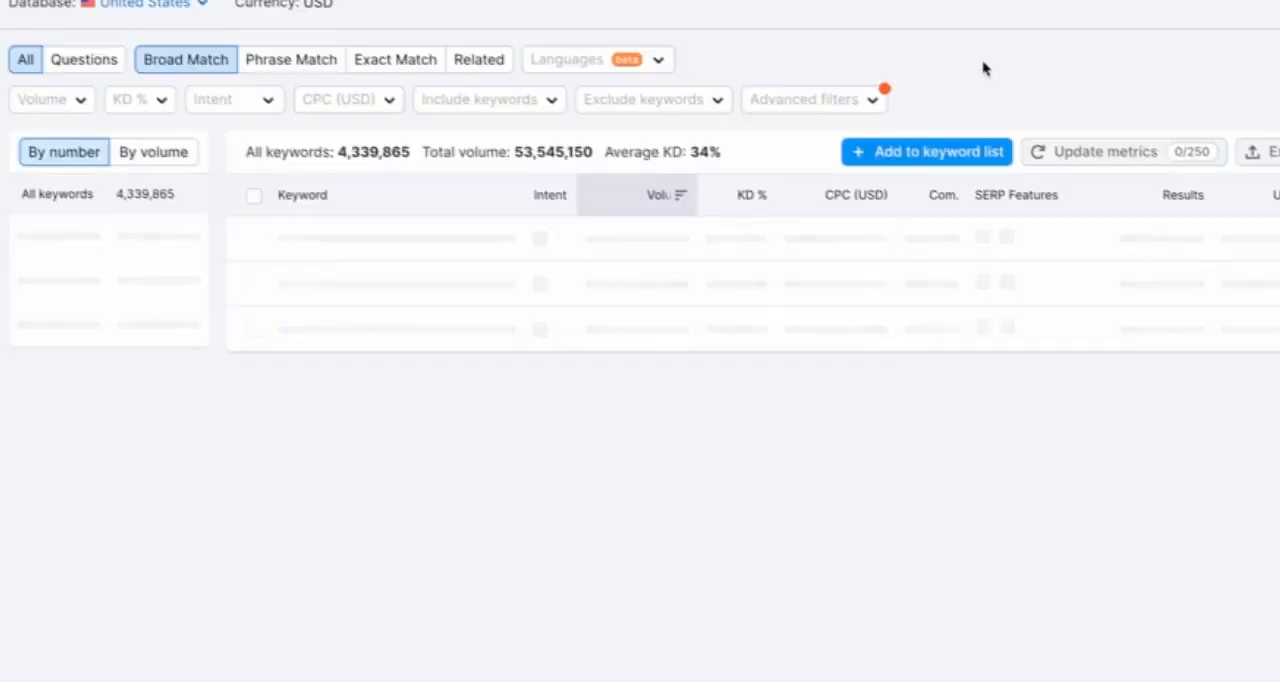
Step: Browse the keyword suggestions for "fitness" together with their topical groups
scroll(426, 422, down, 1)
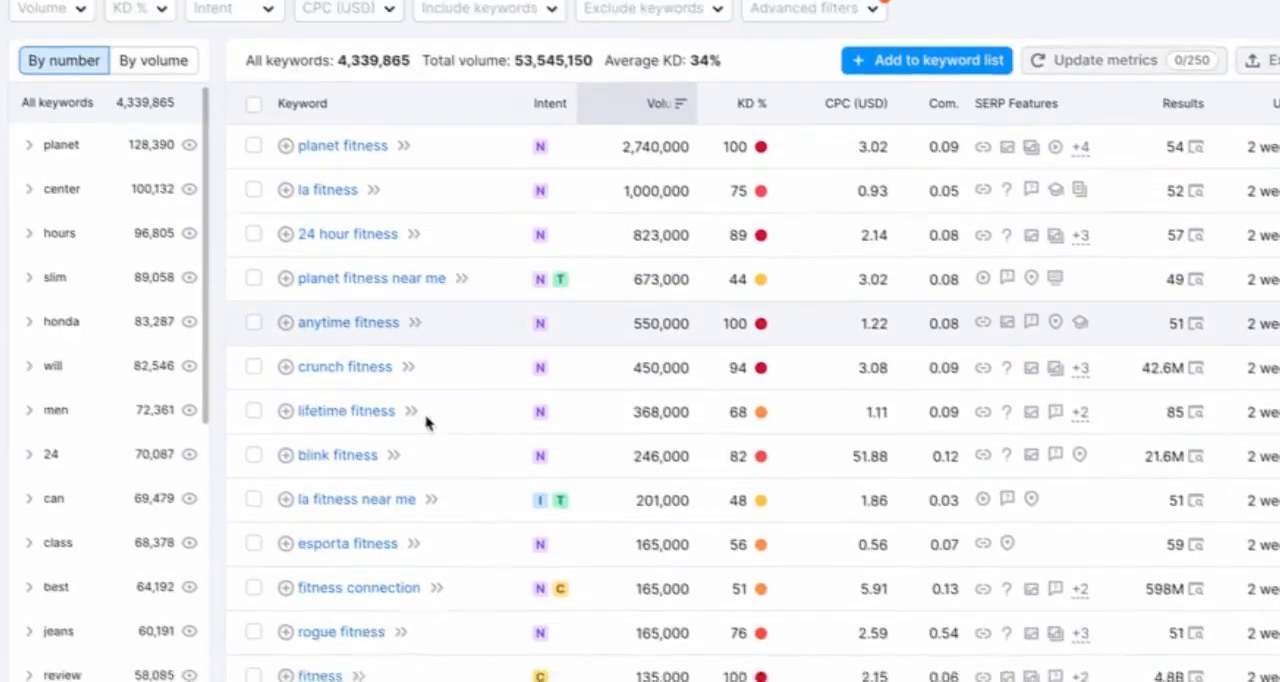
scroll(426, 422, down, 1)
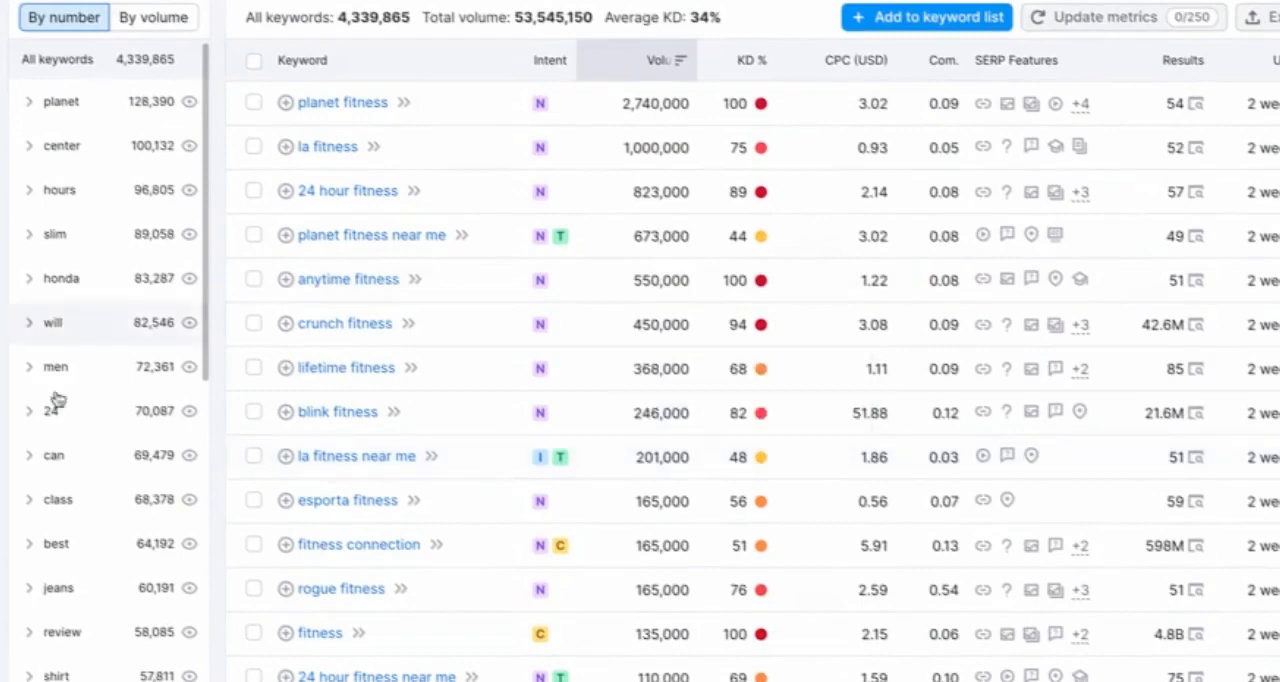
scroll(709, 480, down, 4)
scroll(663, 95, up, 3)
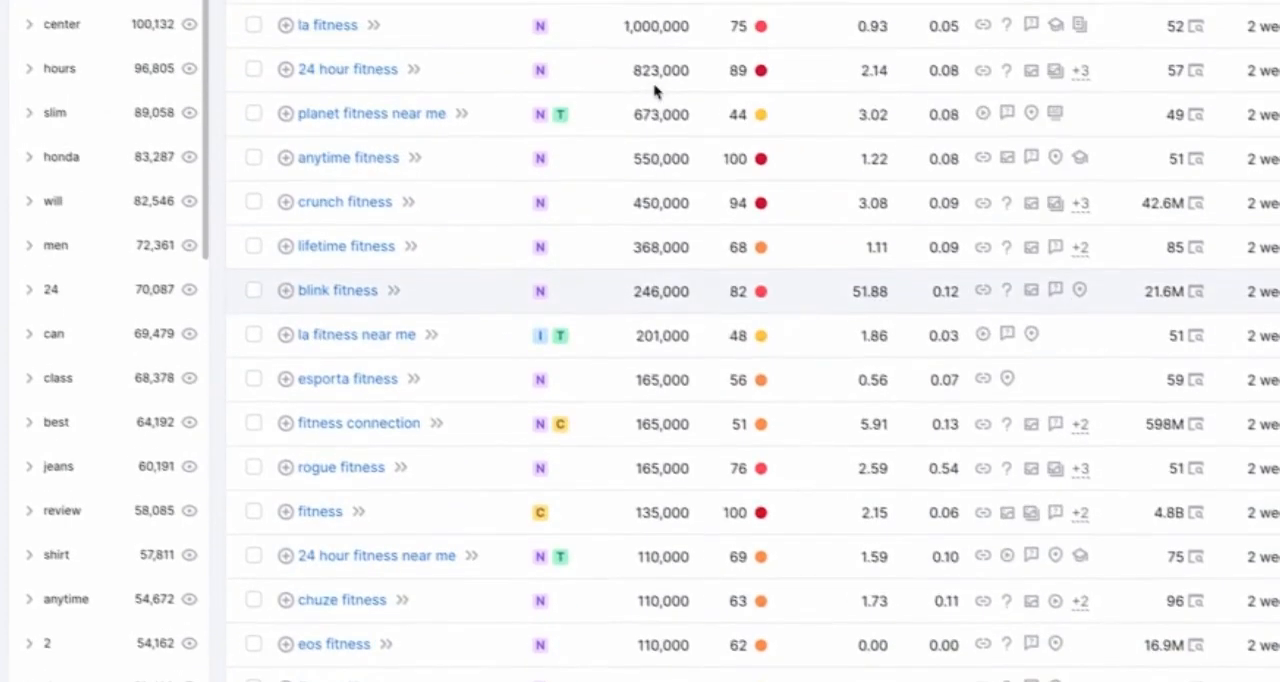
scroll(655, 91, up, 2)
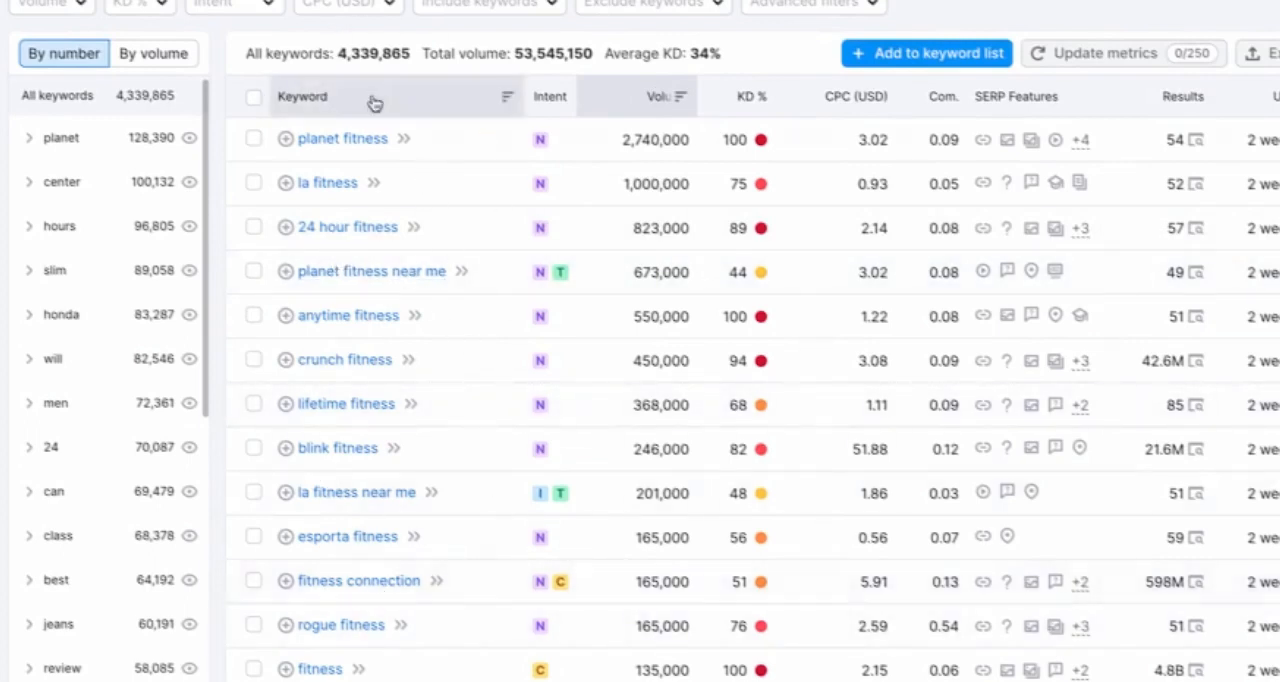
scroll(420, 600, down, 3)
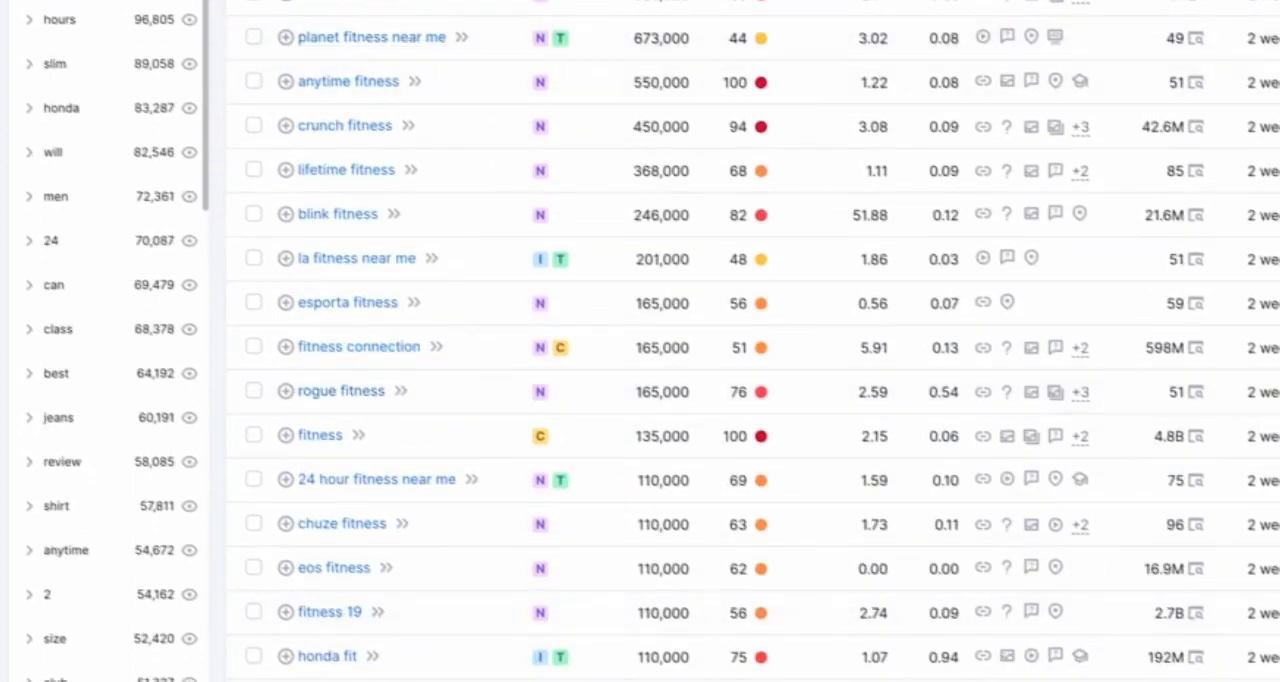
scroll(393, 592, up, 3)
Step: Examine the search intent labels of the listed fitness keywords, from navigational to informational, transactional and commercial
mouse_move(550, 167)
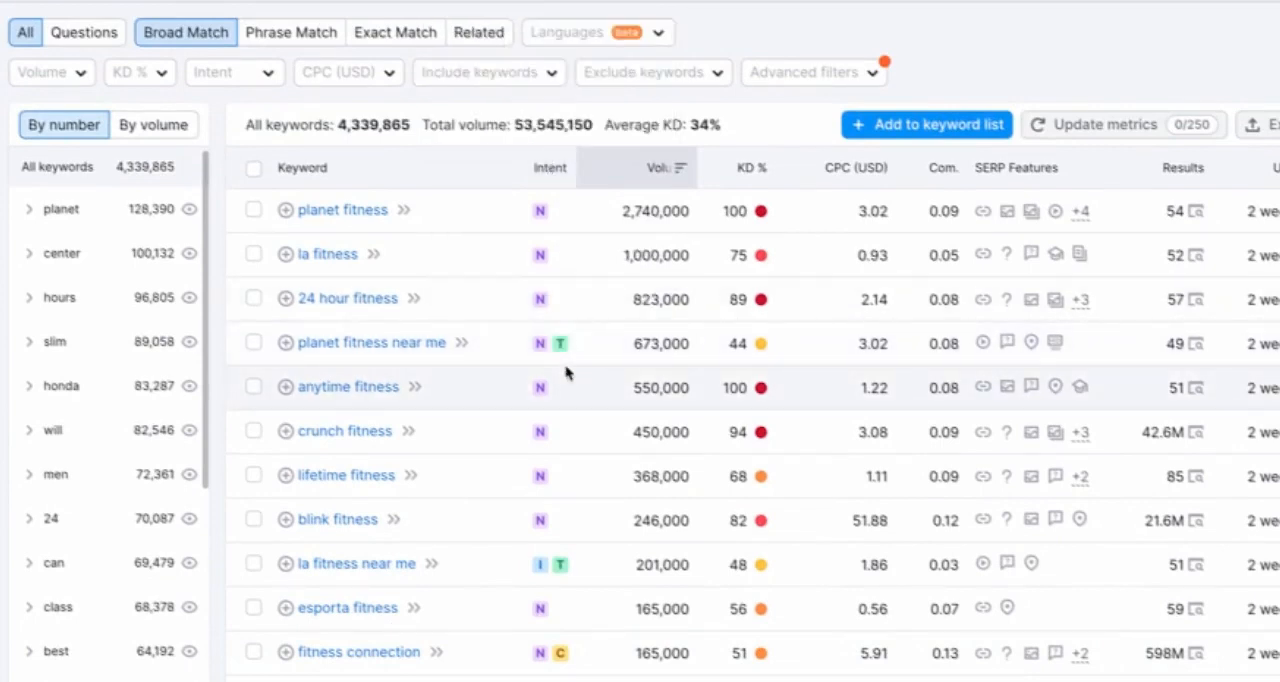
mouse_move(541, 216)
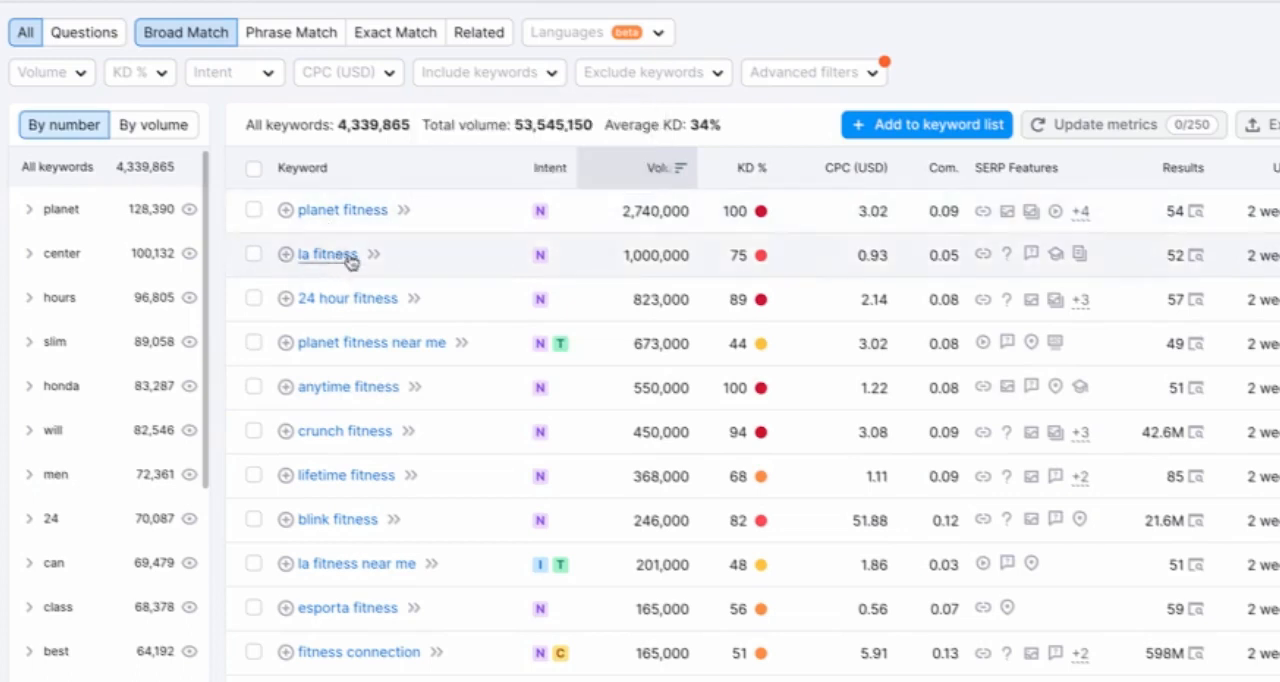
scroll(523, 494, down, 3)
mouse_move(540, 355)
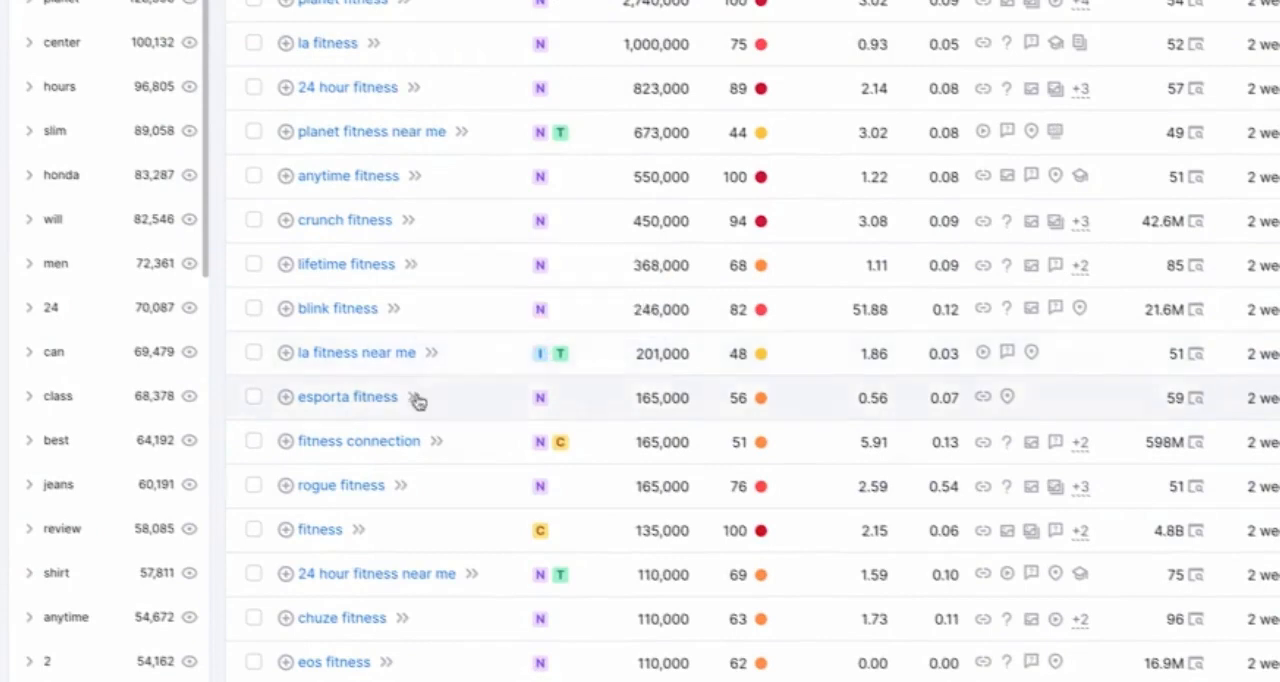
mouse_move(561, 445)
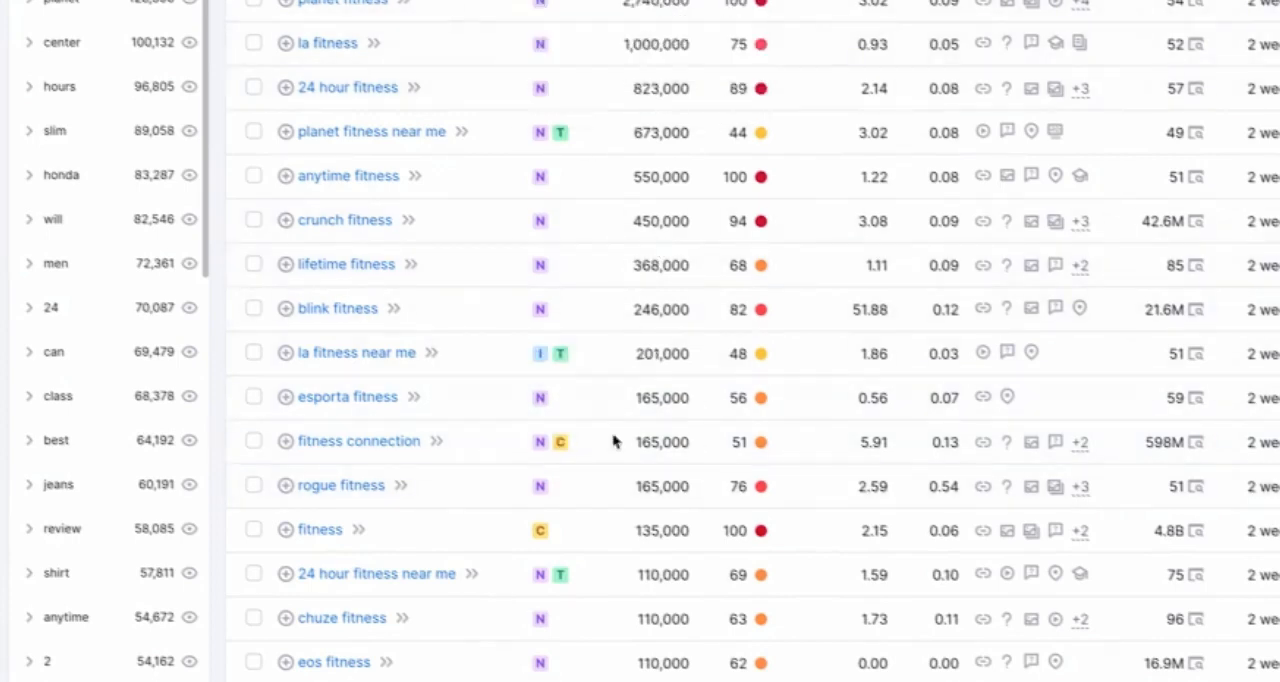
Step: Compare the search volume and keyword difficulty of the listed fitness keywords
mouse_move(660, 0)
mouse_move(729, 212)
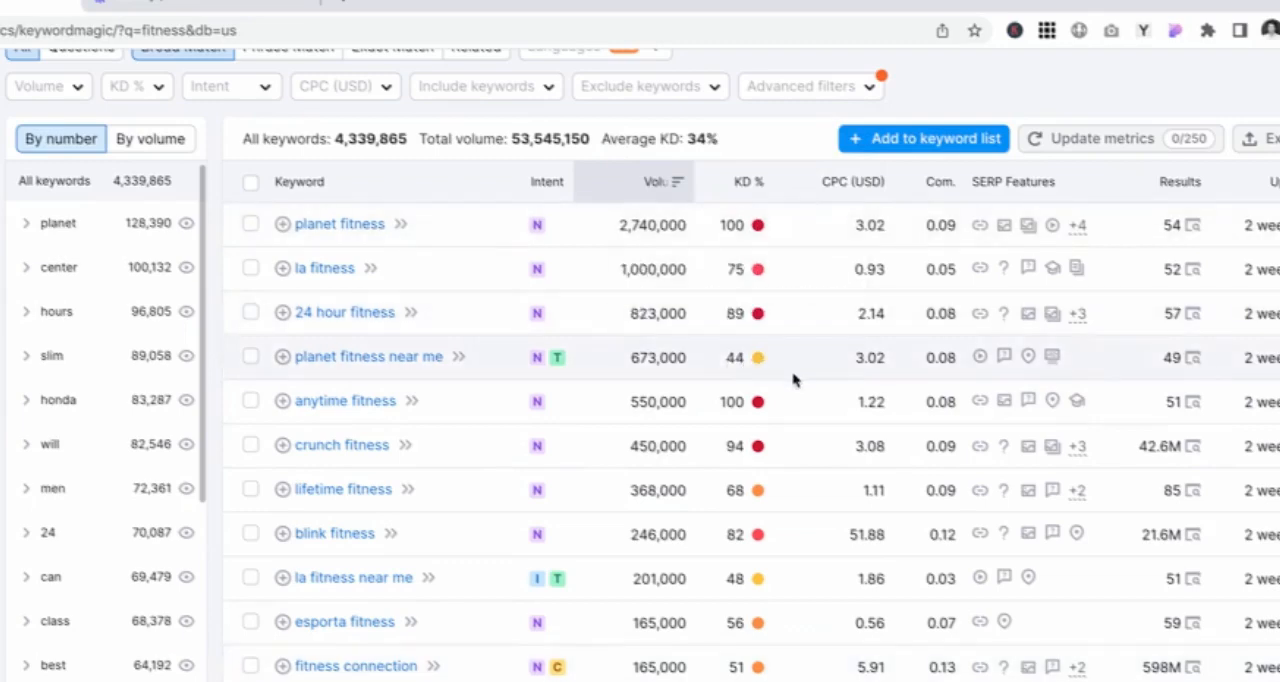
scroll(790, 398, up, 2)
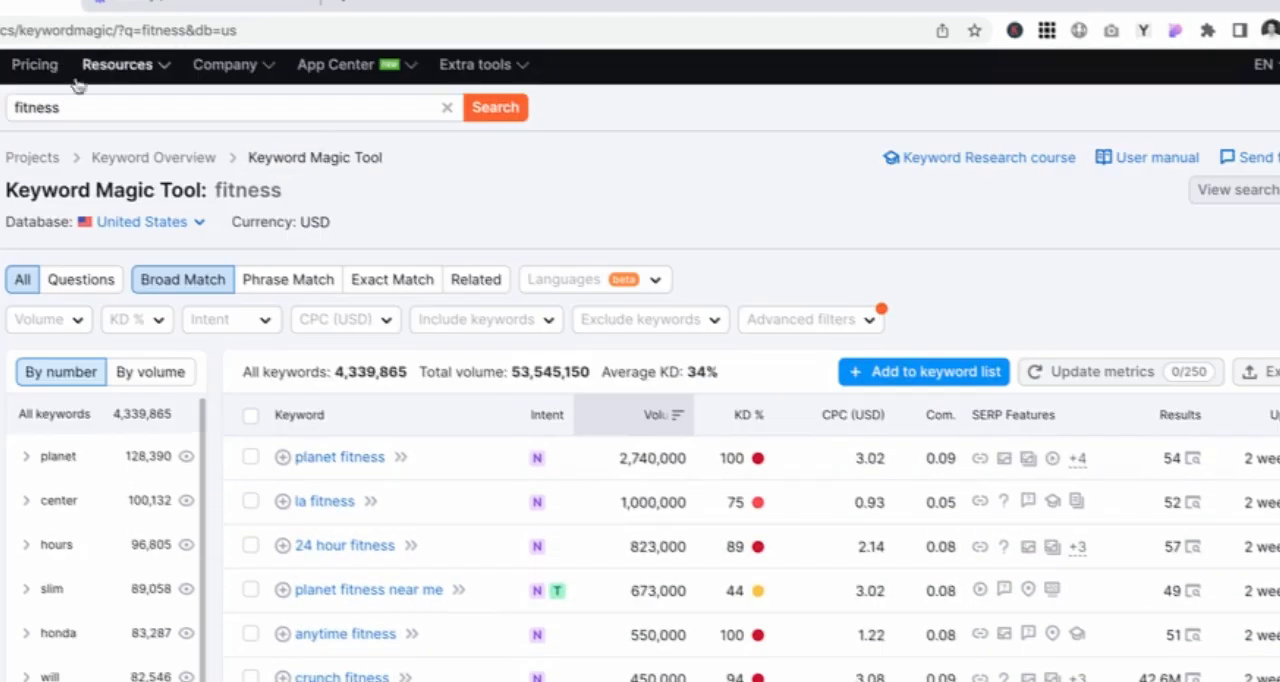
scroll(790, 398, down, 4)
scroll(701, 430, up, 4)
scroll(701, 430, down, 2)
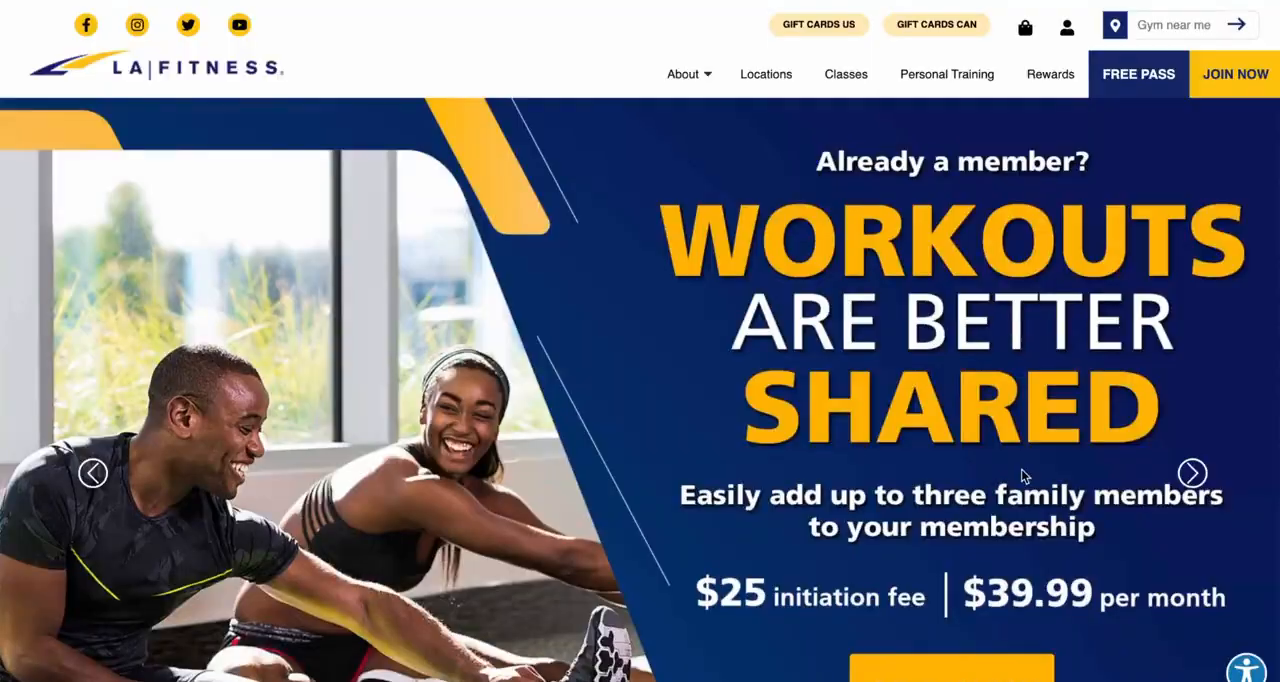
Step: On the LA Fitness website, look over the homepage promotion and the membership plans
scroll(1022, 476, down, 3)
scroll(1022, 476, down, 8)
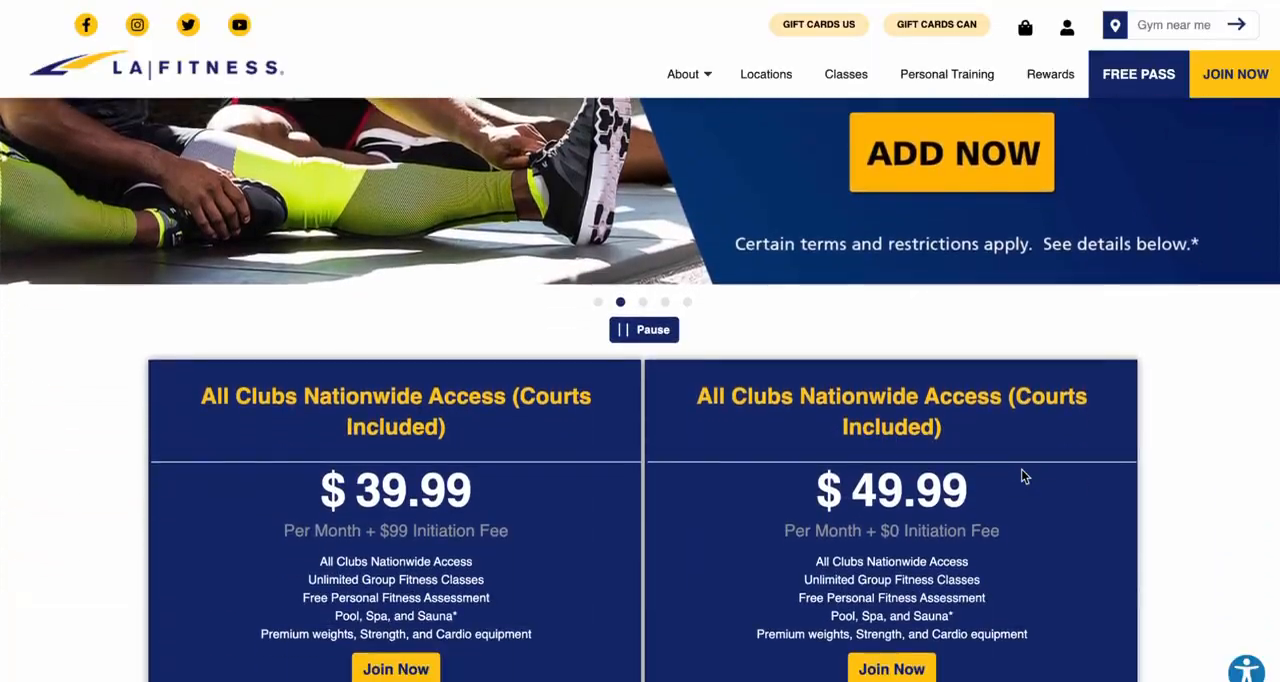
scroll(1021, 470, down, 5)
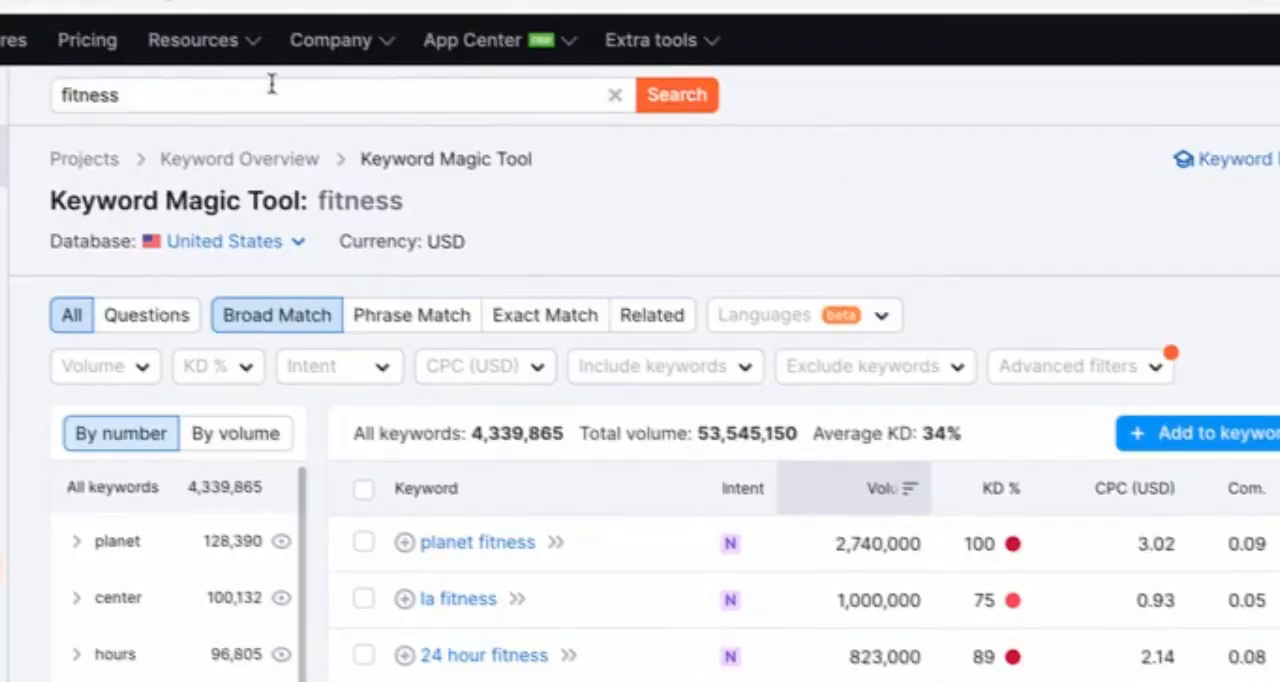
Step: Search the Keyword Magic Tool for "workout plans" instead of the current keyword
click(149, 89)
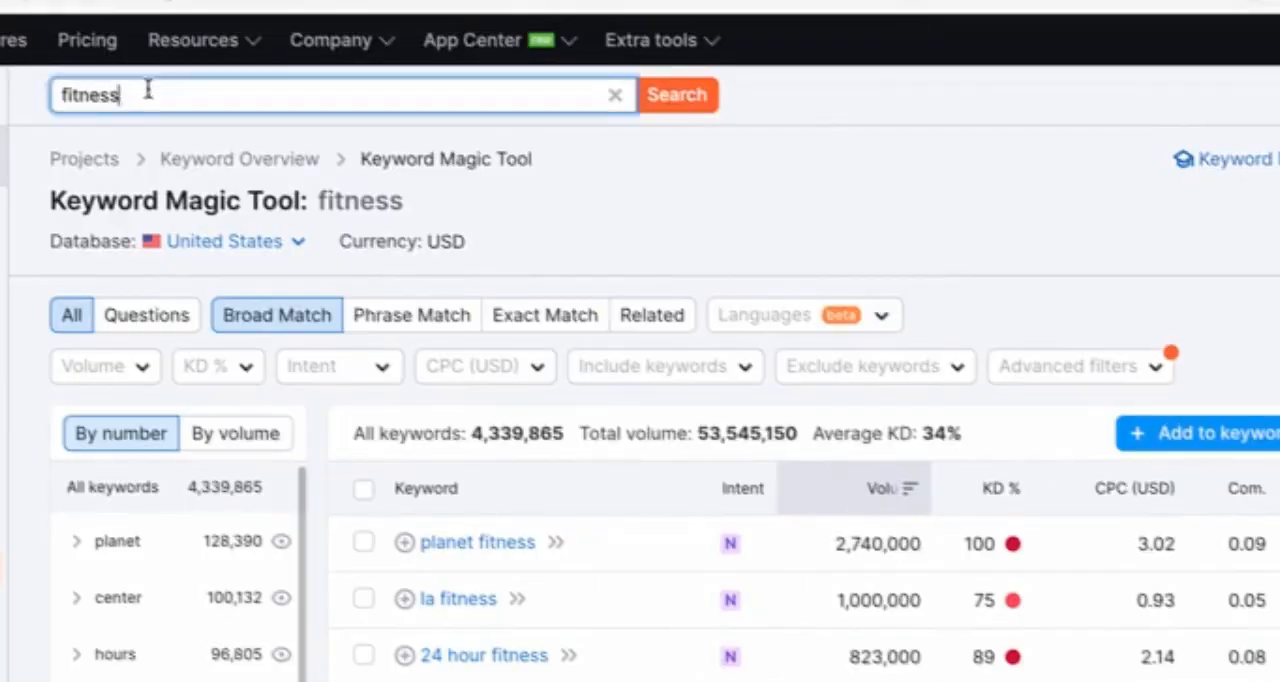
key(BackSpace)
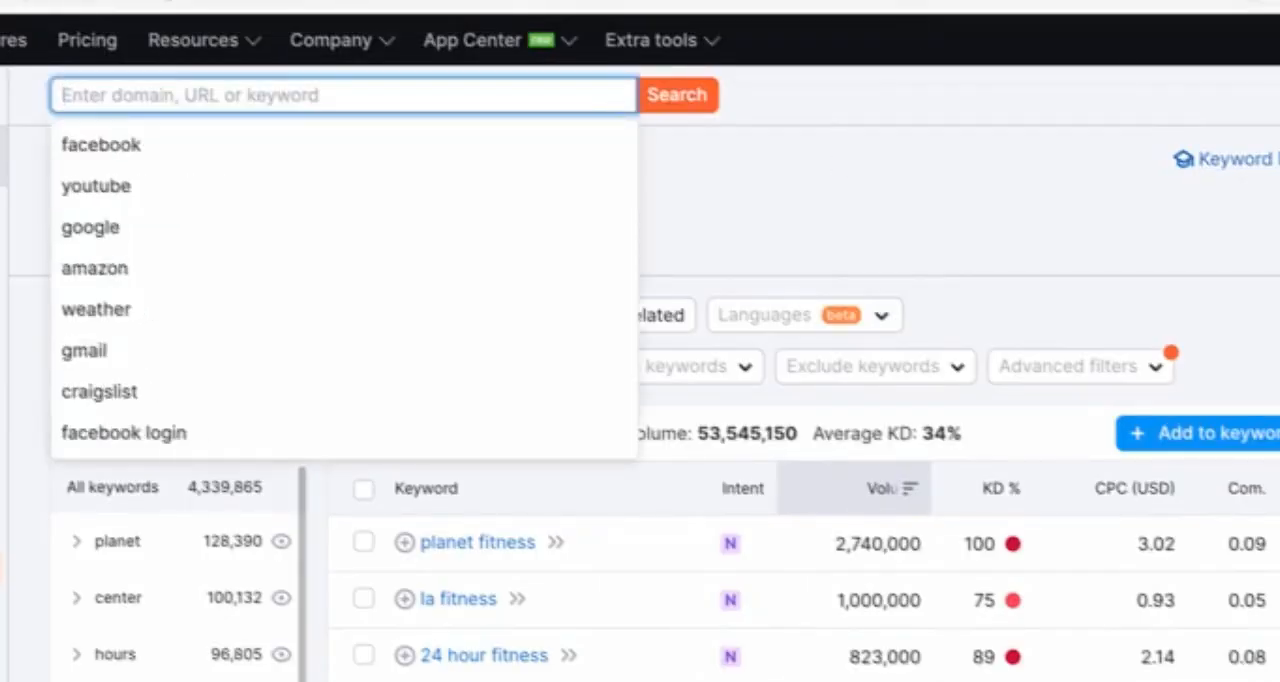
text(wor)
text(kout plans)
key(Return)
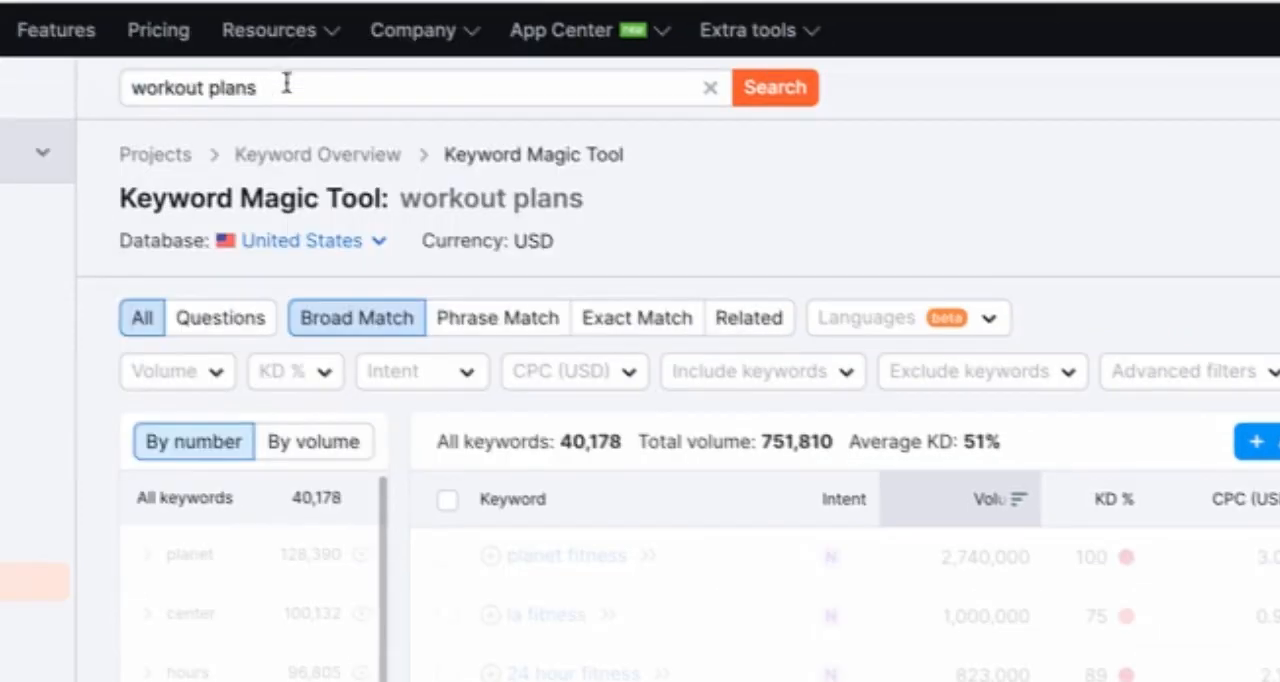
click(296, 87)
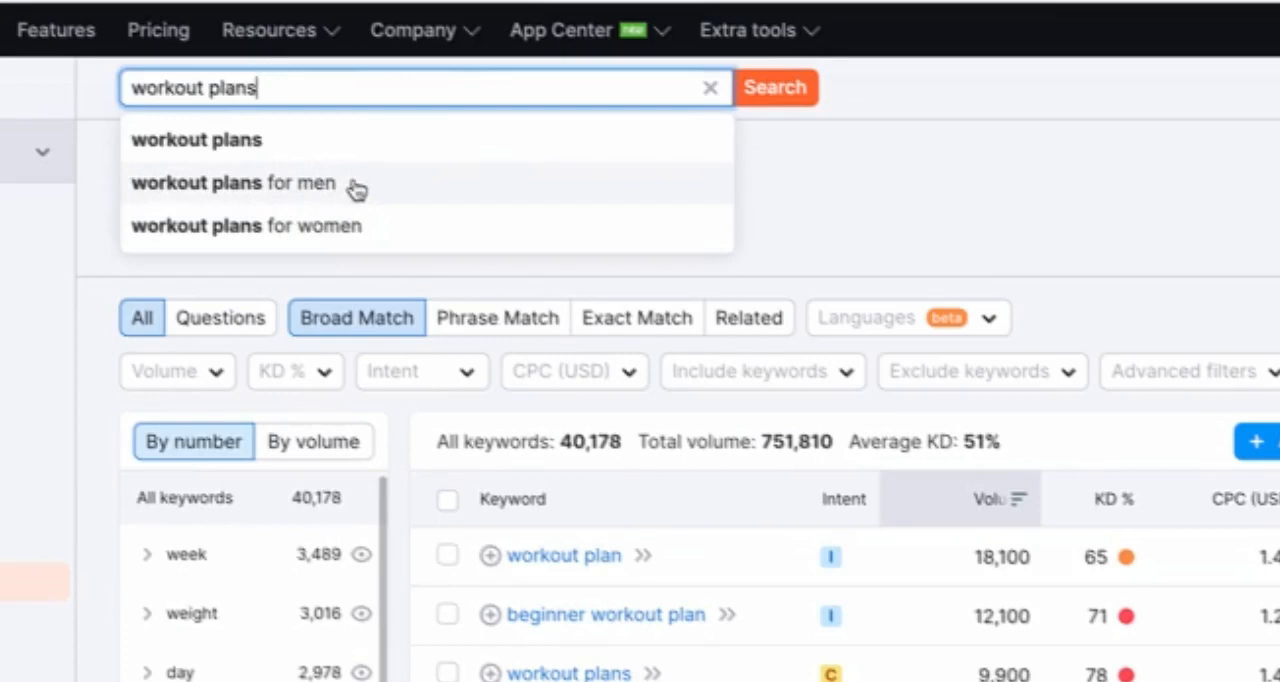
click(1033, 168)
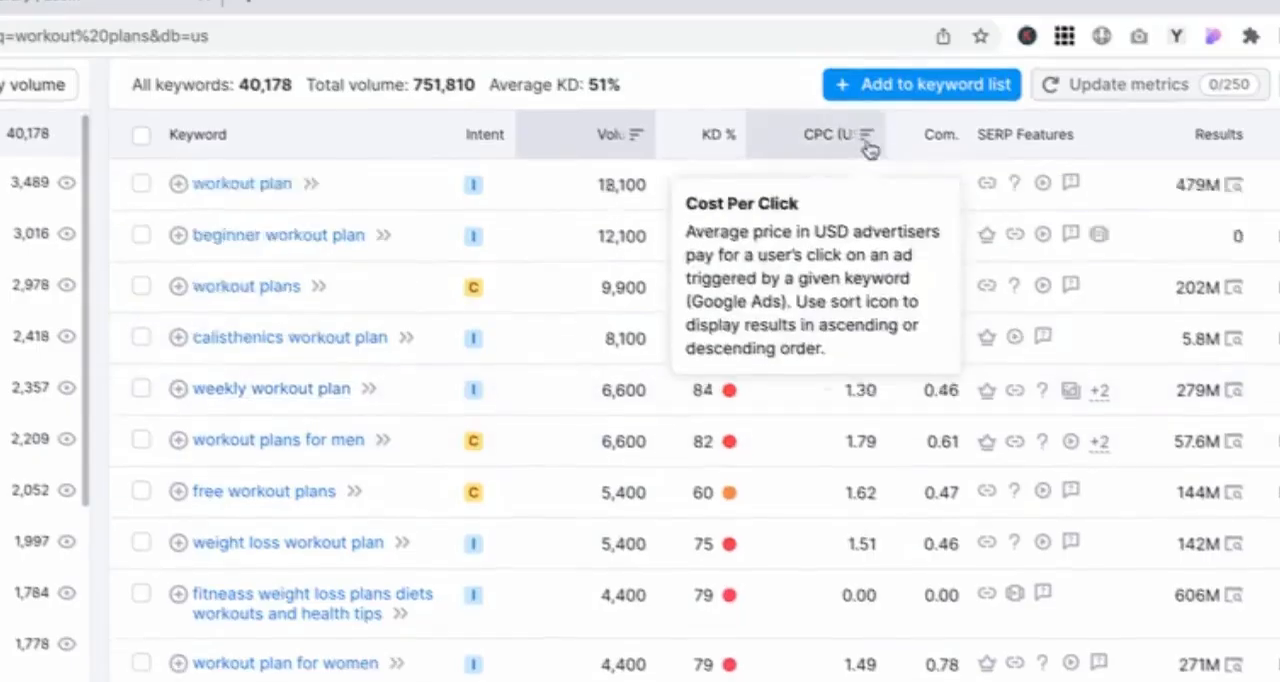
Step: Filter the workout plans keywords to the Easy difficulty range of 15–29%
scroll(869, 148, up, 2)
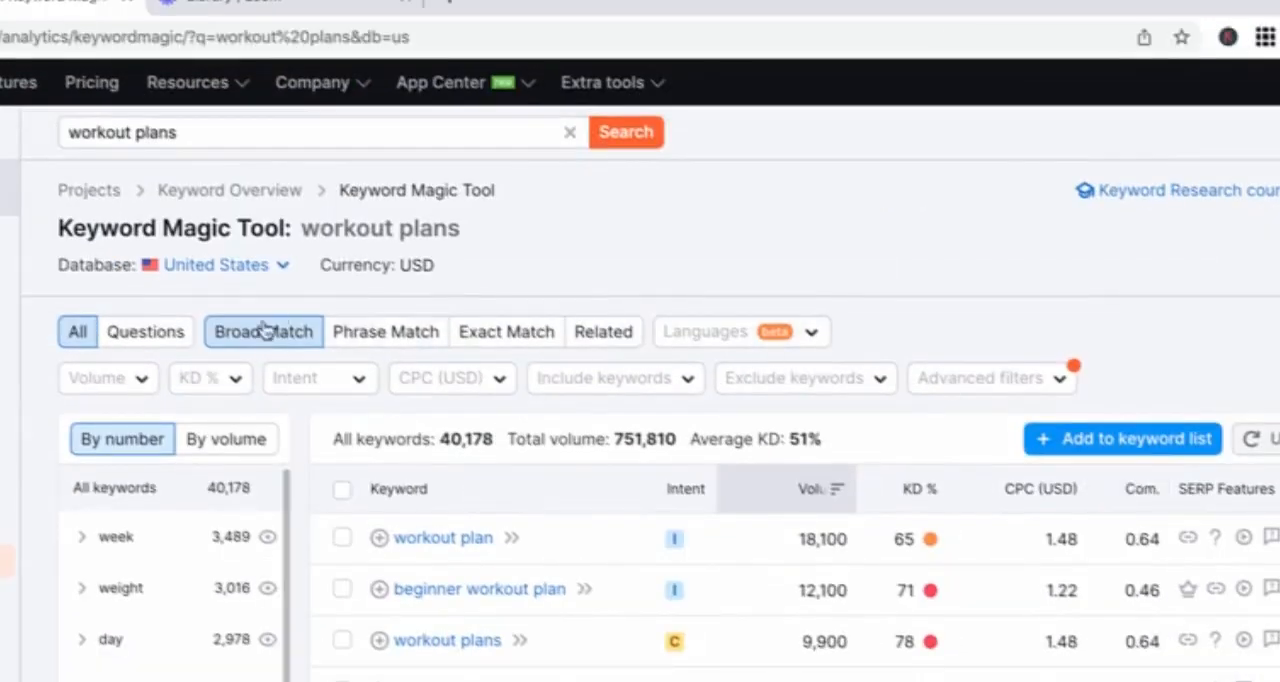
click(226, 378)
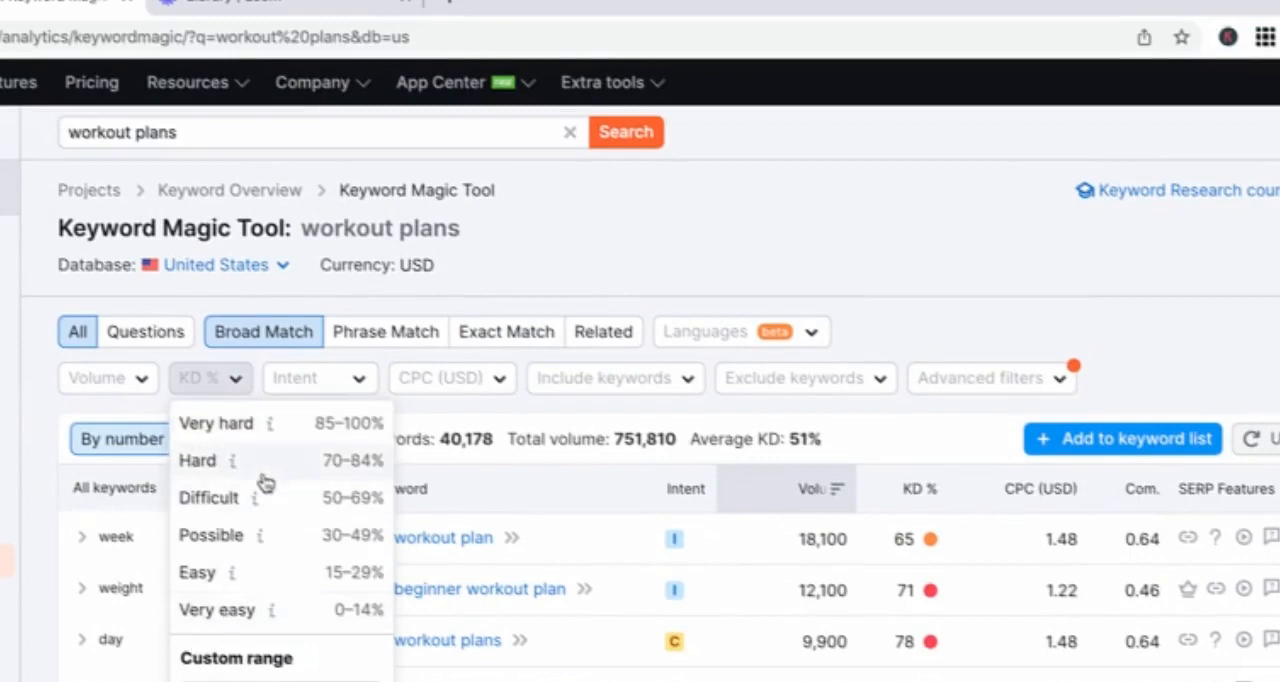
click(190, 576)
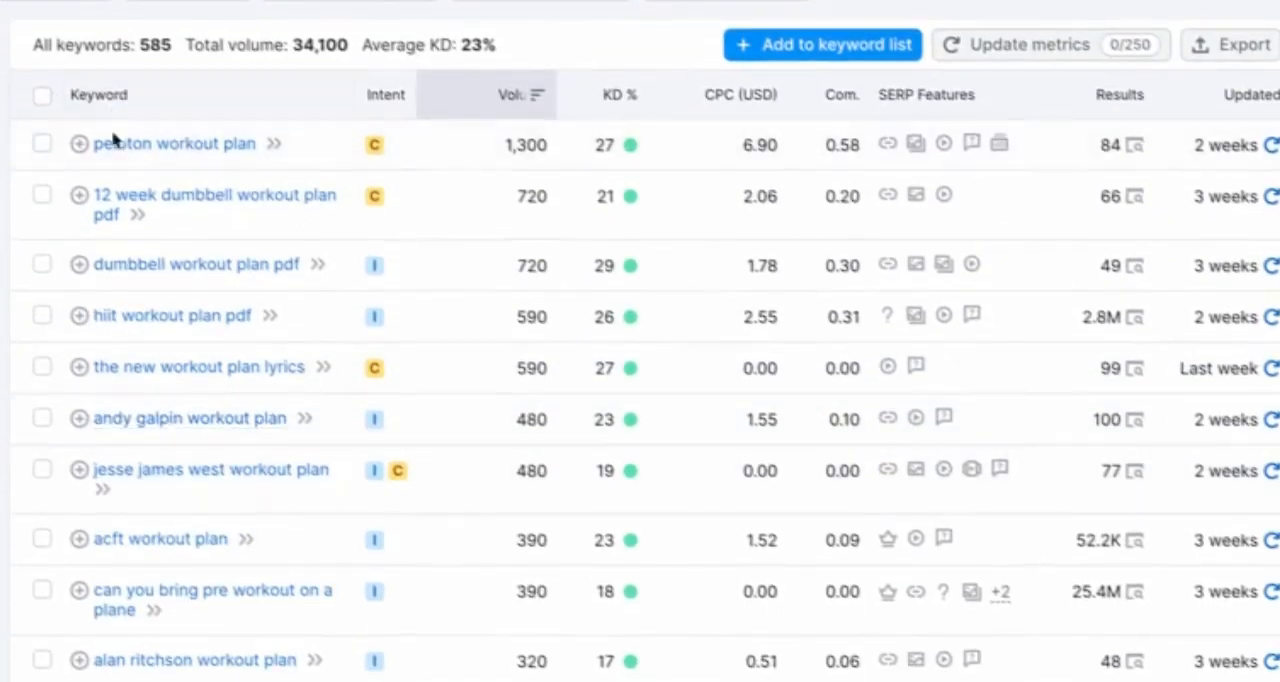
scroll(183, 247, up, 1)
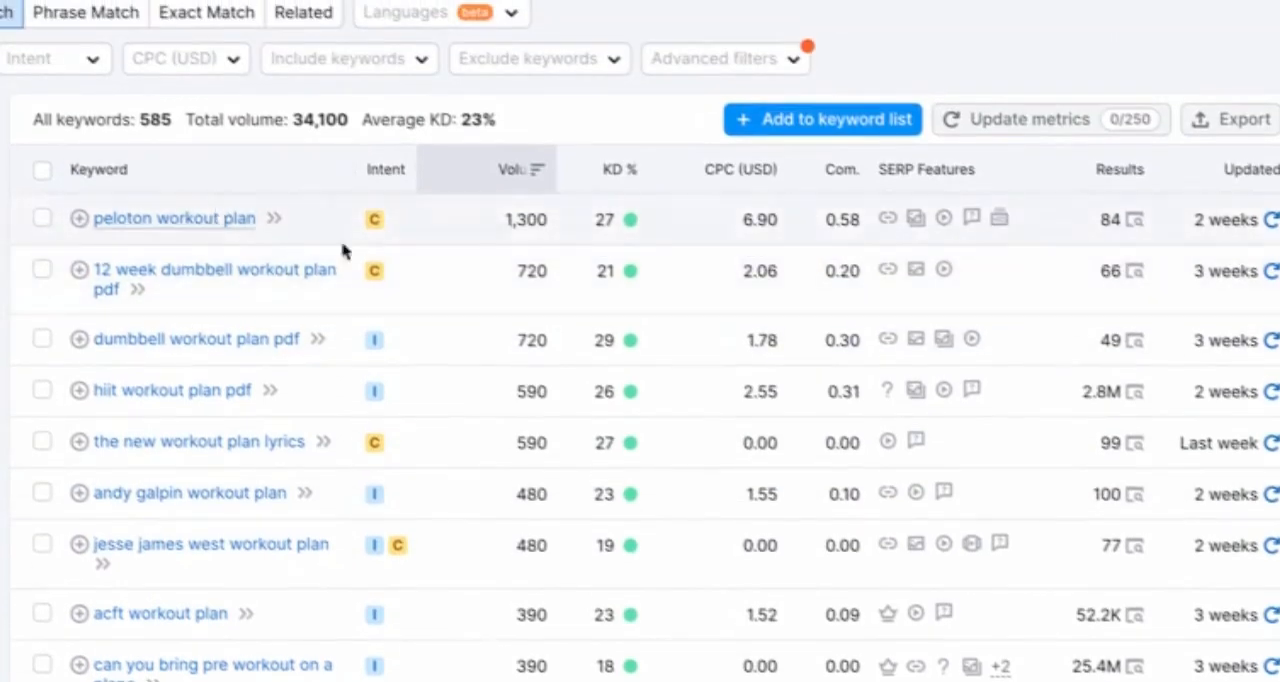
Step: Open the overview of the keyword "12 week dumbbell workout plan pdf" and skim its metrics and keyword ideas
mouse_move(378, 281)
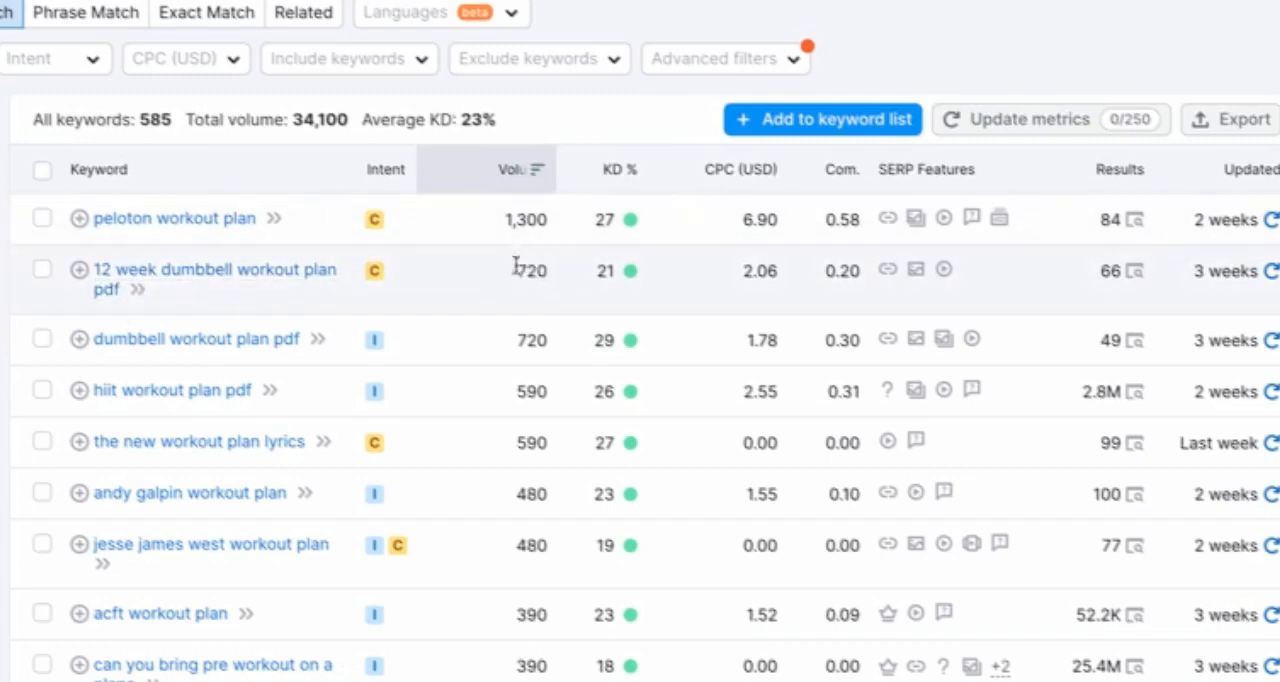
mouse_move(611, 274)
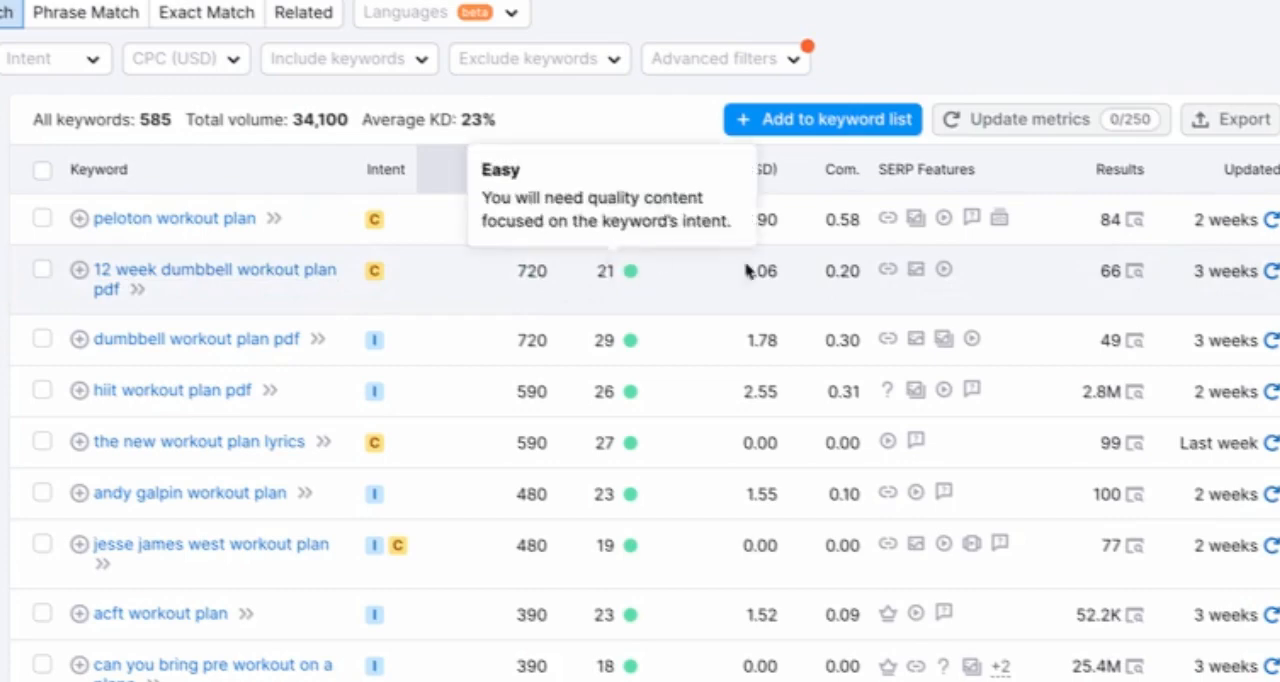
click(206, 272)
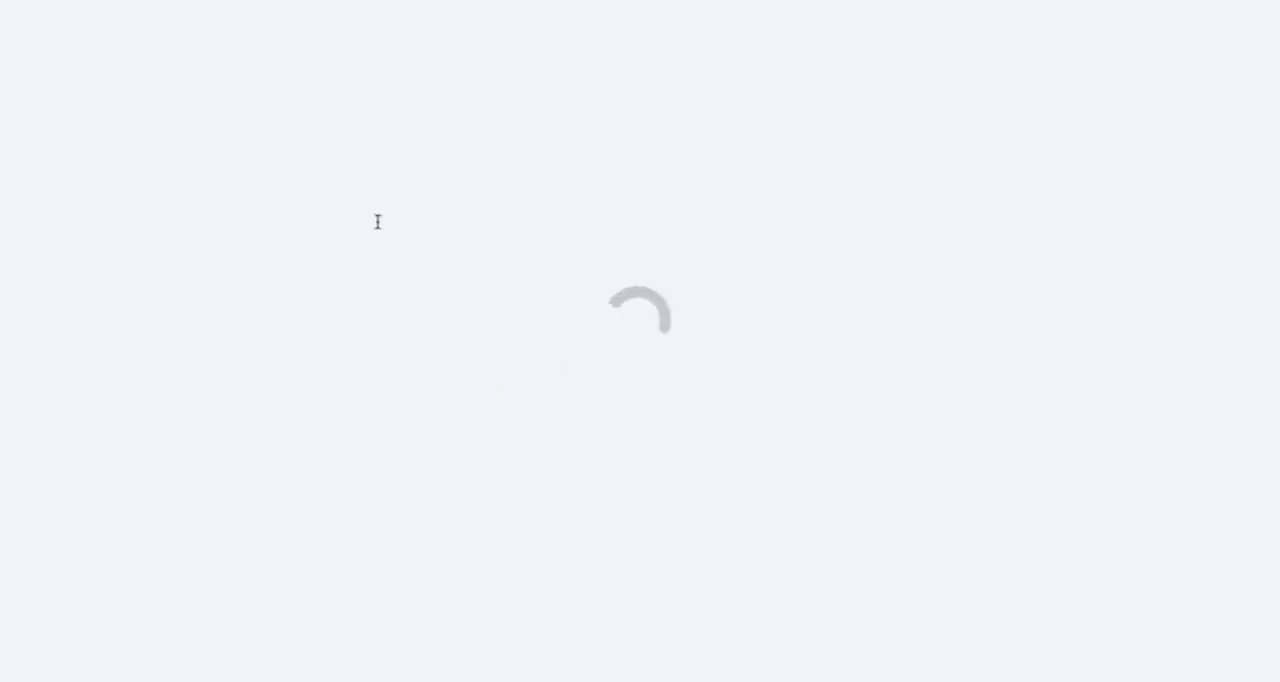
scroll(155, 225, down, 1)
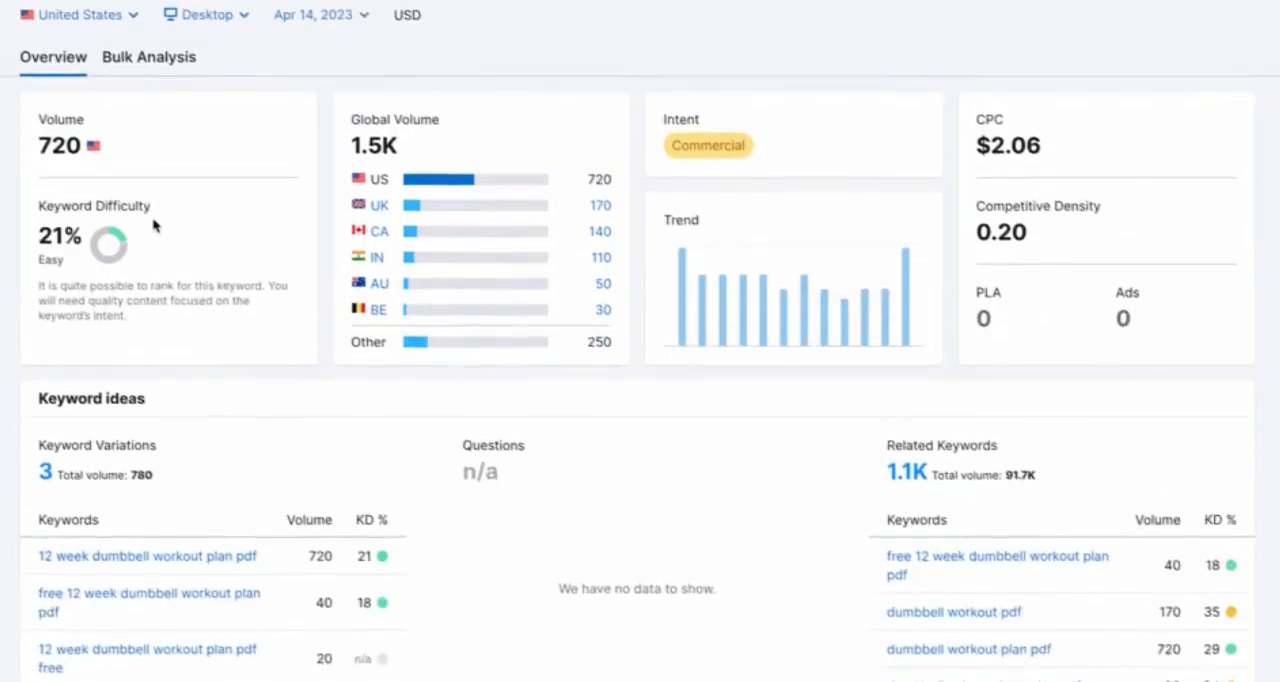
scroll(155, 225, down, 7)
scroll(155, 225, up, 3)
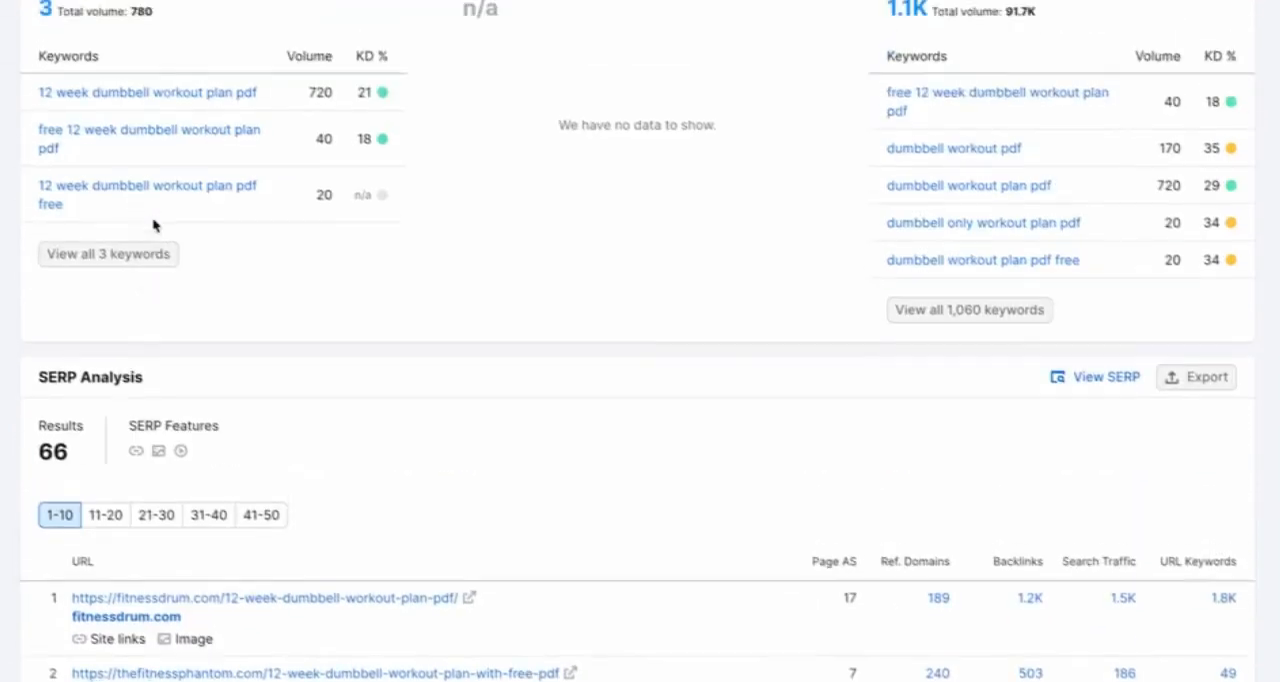
scroll(155, 225, up, 1)
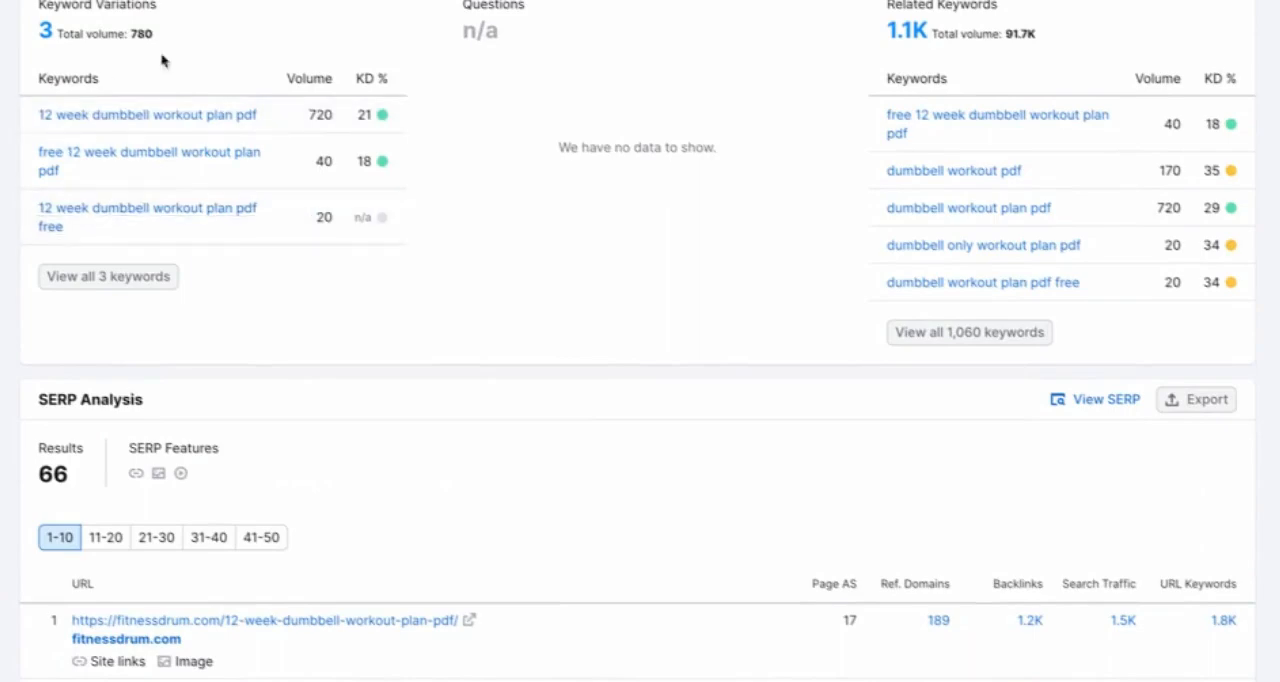
Step: Look through the ten top-ranking pages in the keyword's SERP analysis
scroll(277, 431, down, 5)
scroll(270, 570, down, 4)
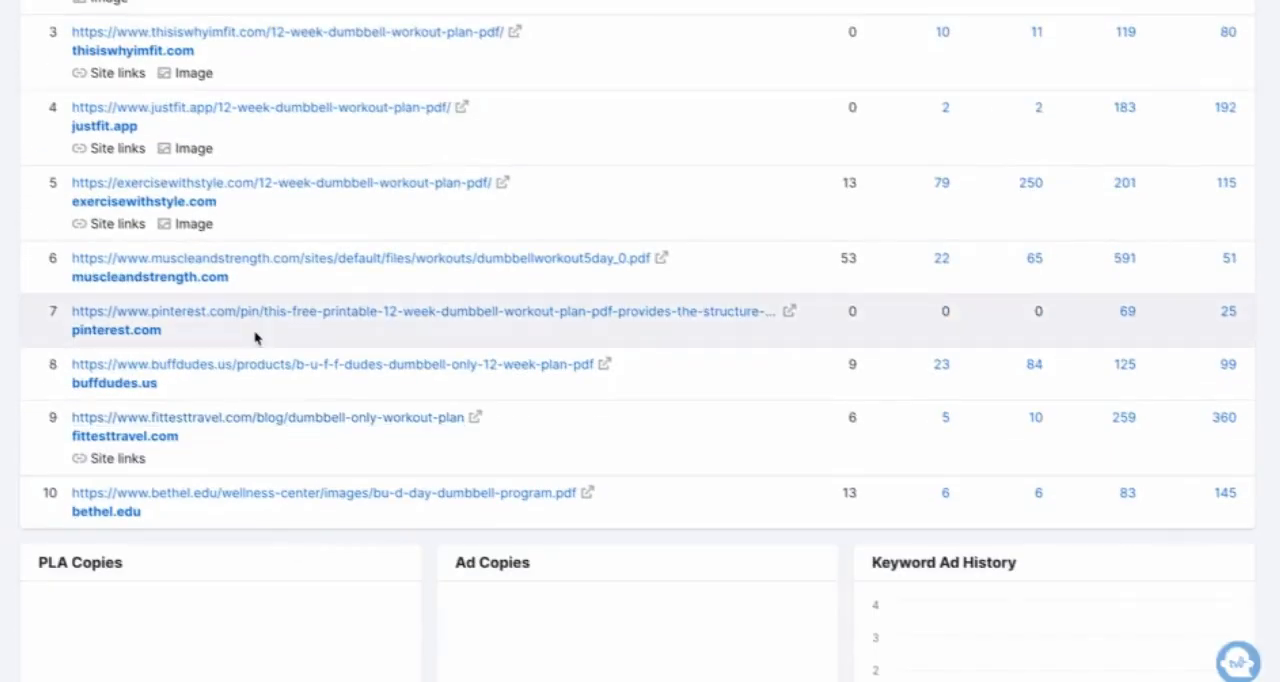
scroll(256, 338, up, 3)
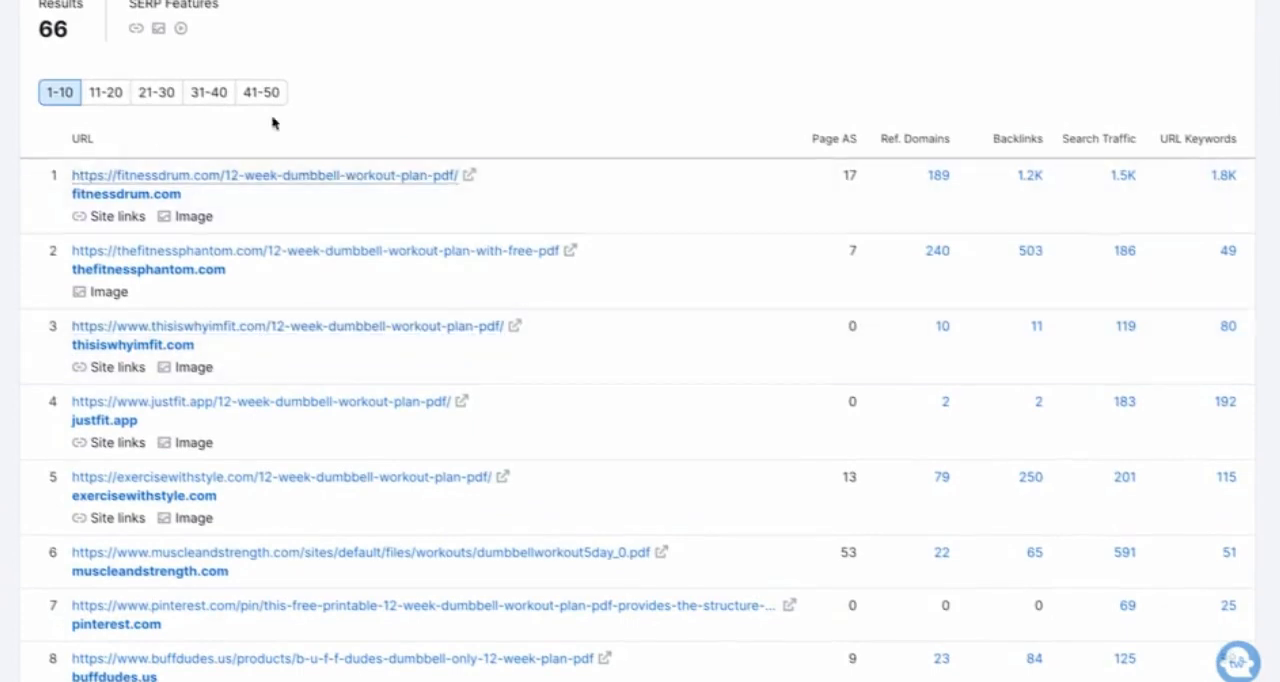
scroll(414, 123, up, 3)
scroll(414, 123, down, 1)
scroll(454, 194, up, 2)
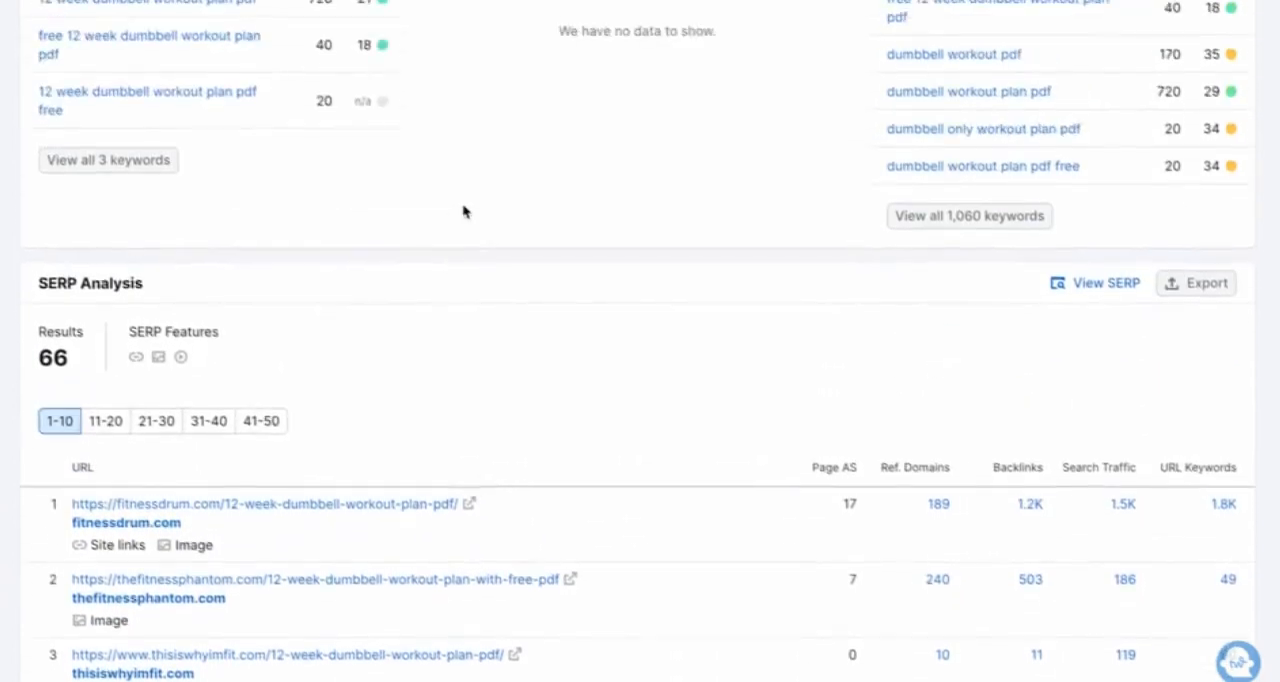
Step: Check the keyword's search volume and difficulty against the pages that rank for it
scroll(463, 212, up, 4)
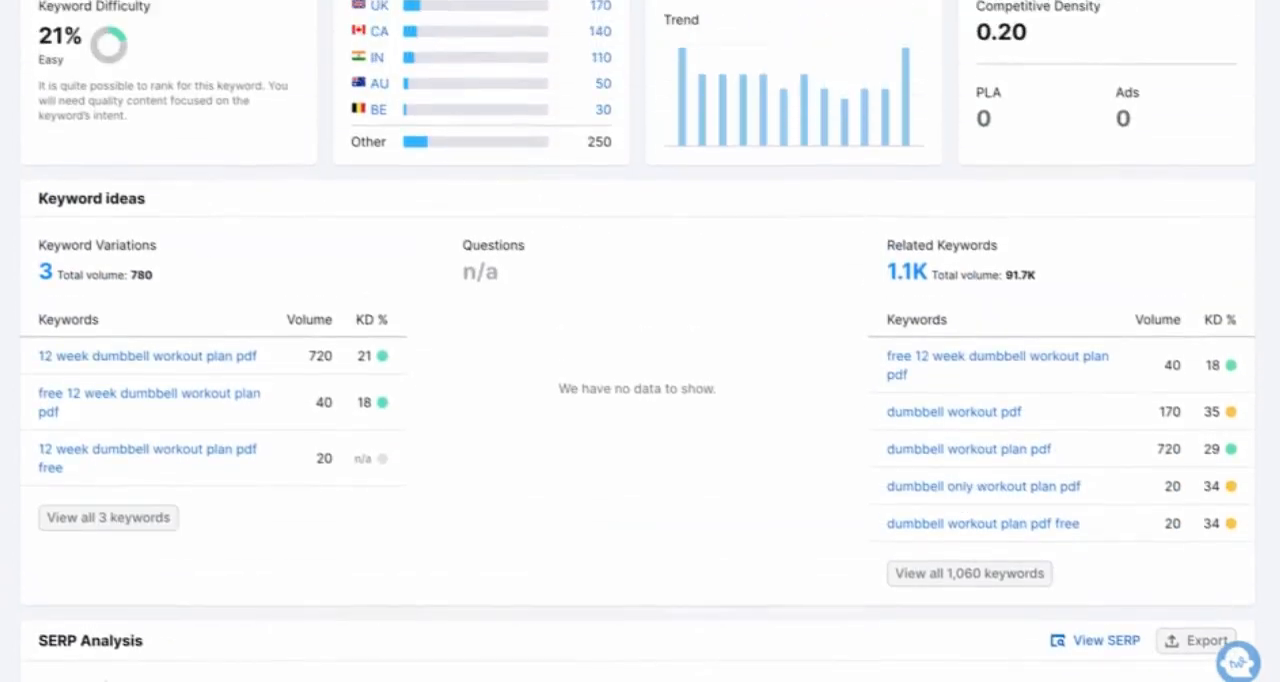
scroll(638, 340, up, 1)
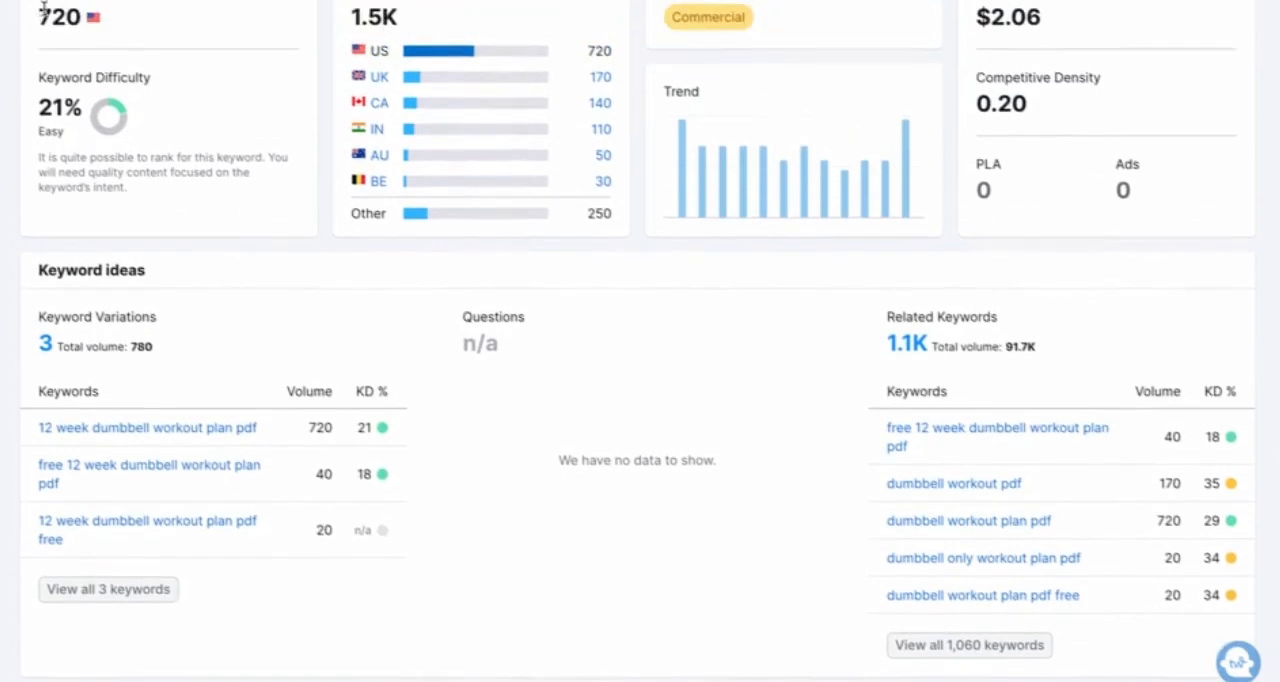
scroll(178, 340, down, 8)
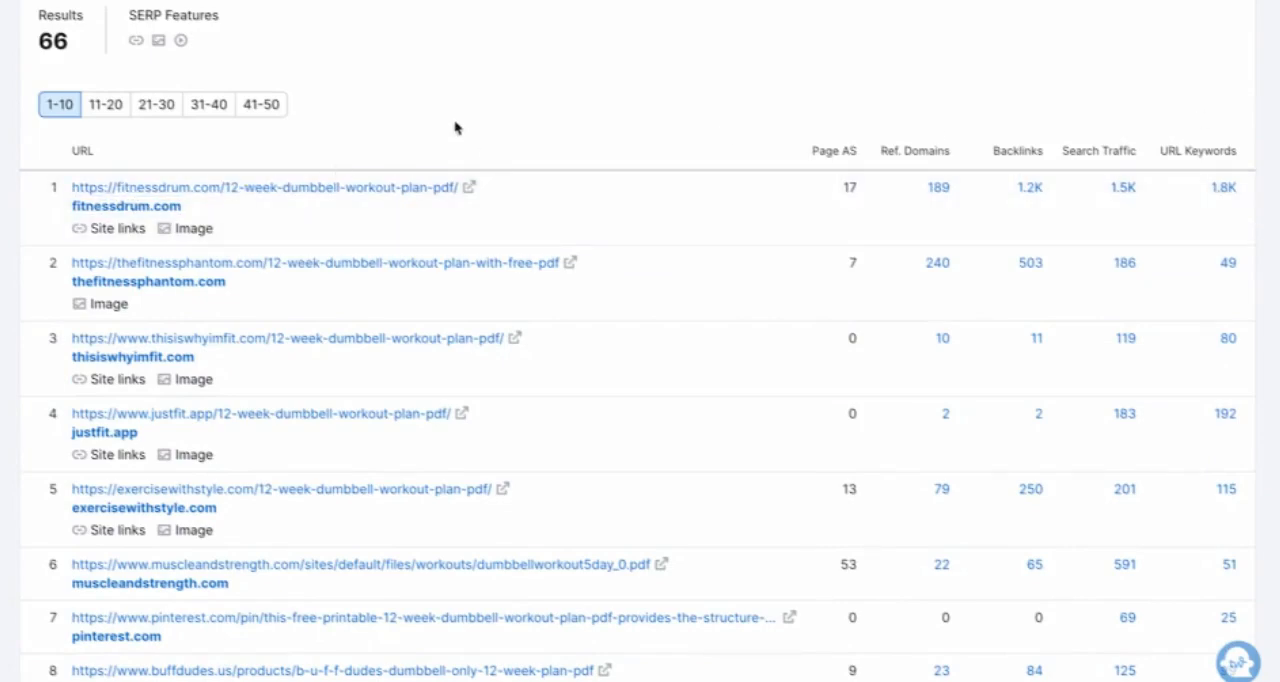
scroll(450, 115, up, 8)
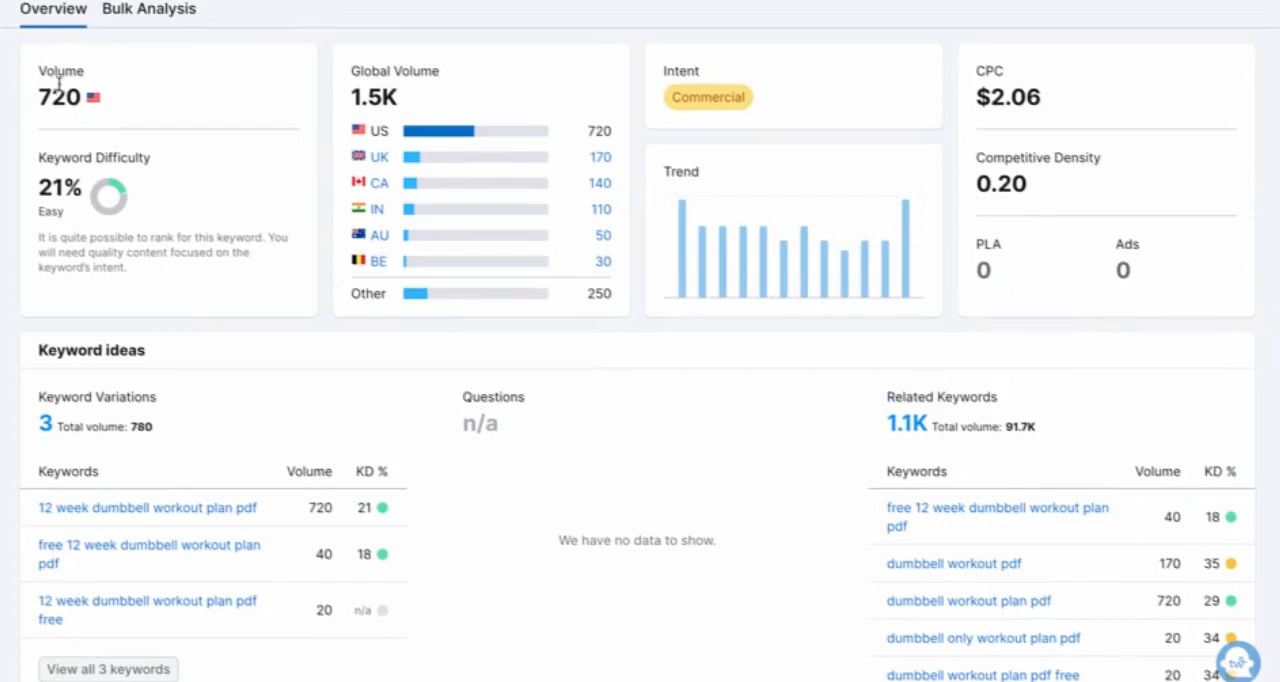
Step: Compare the page authority, referring domains, backlinks, search traffic and URL keywords of the ranking pages
scroll(500, 549, down, 8)
mouse_move(822, 181)
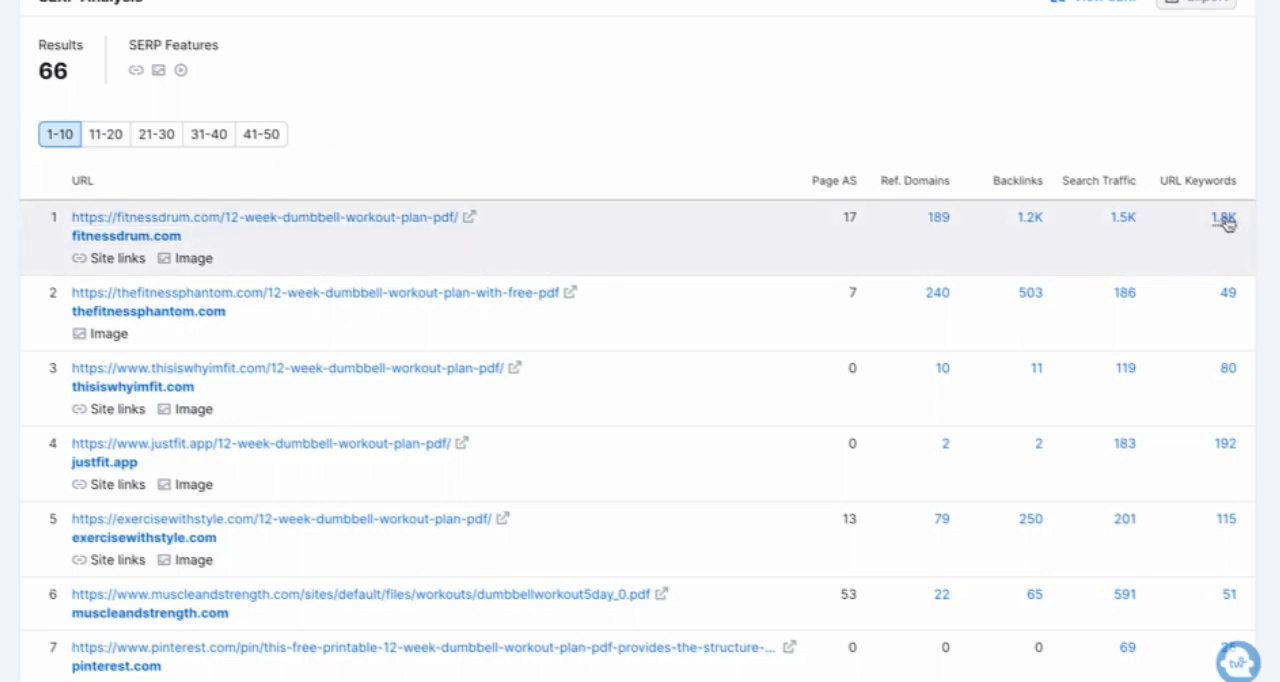
scroll(1196, 195, down, 2)
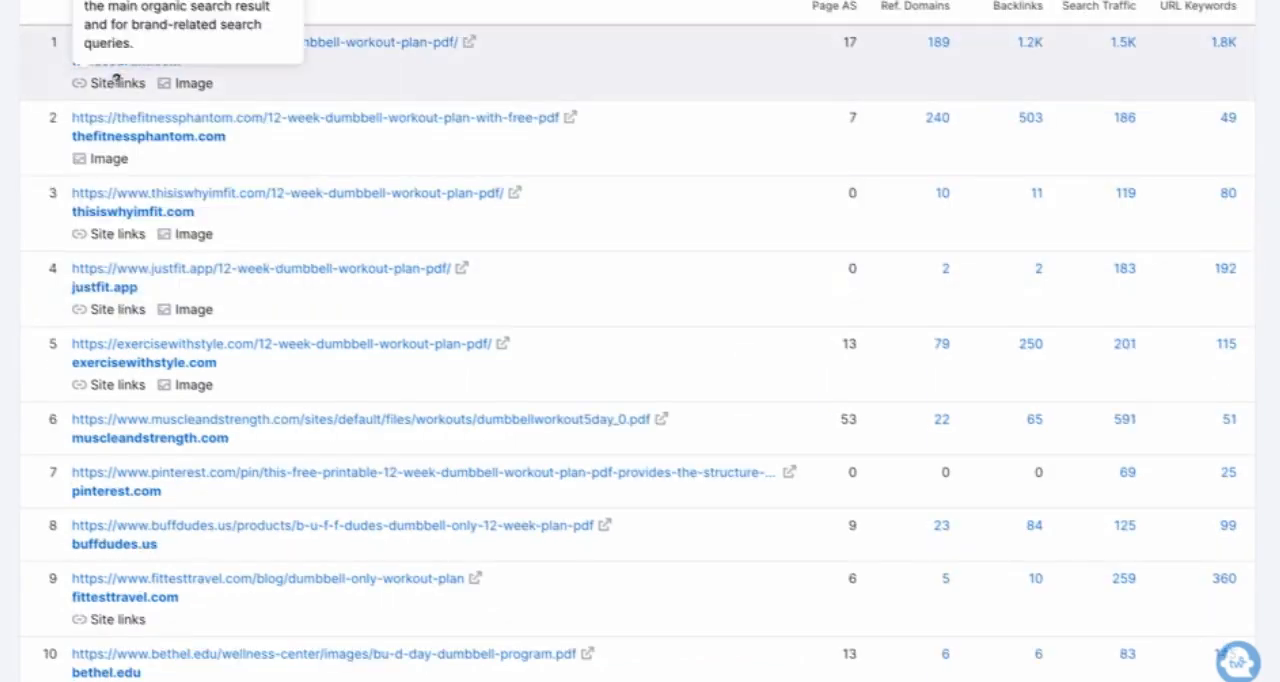
scroll(469, 337, up, 15)
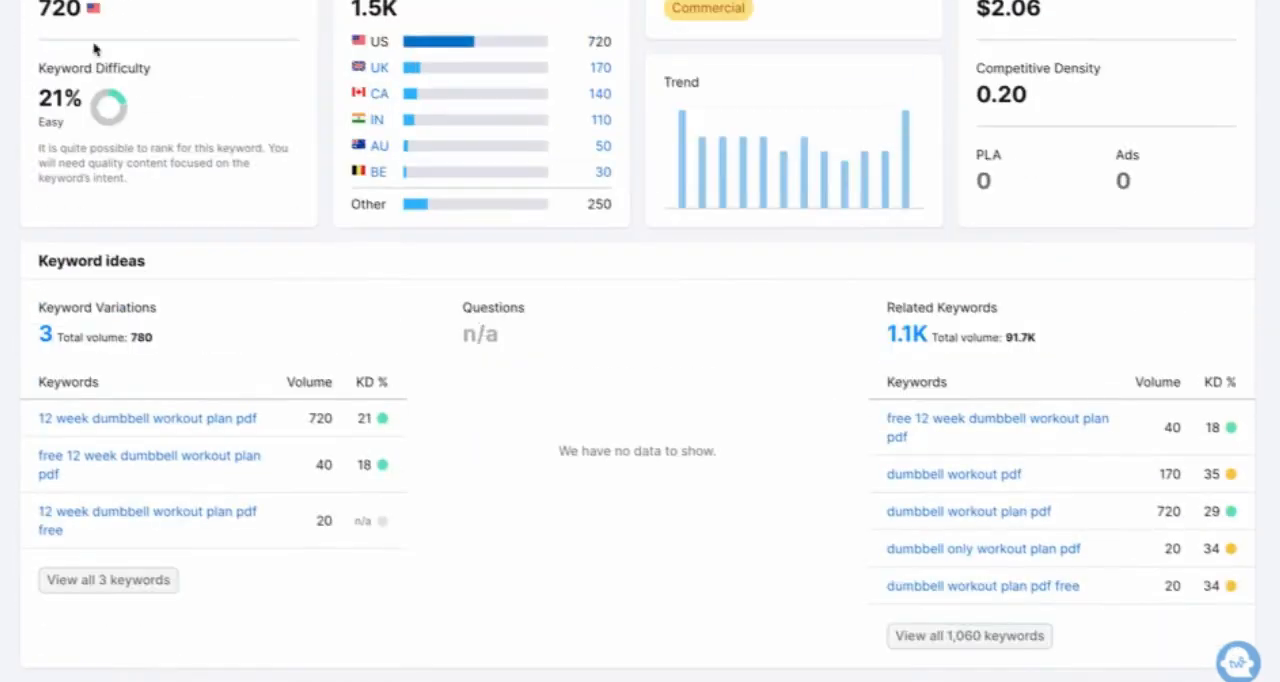
scroll(120, 118, down, 1)
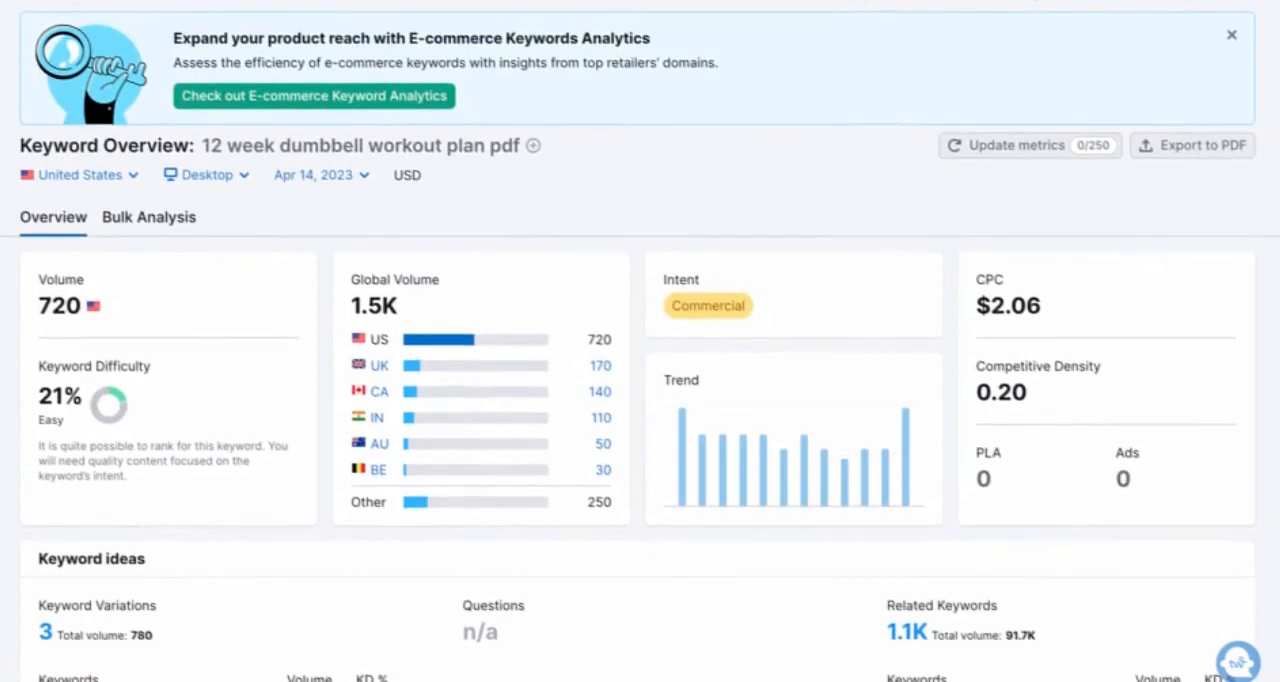
scroll(263, 388, down, 15)
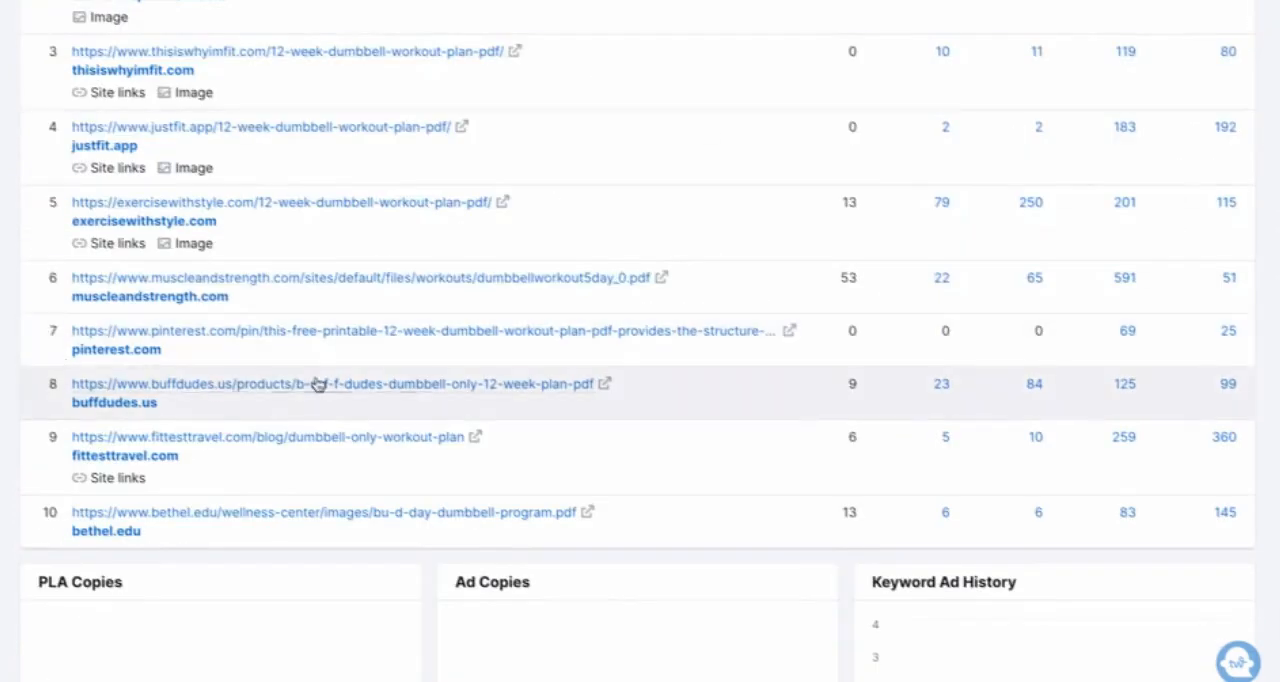
scroll(320, 420, up, 3)
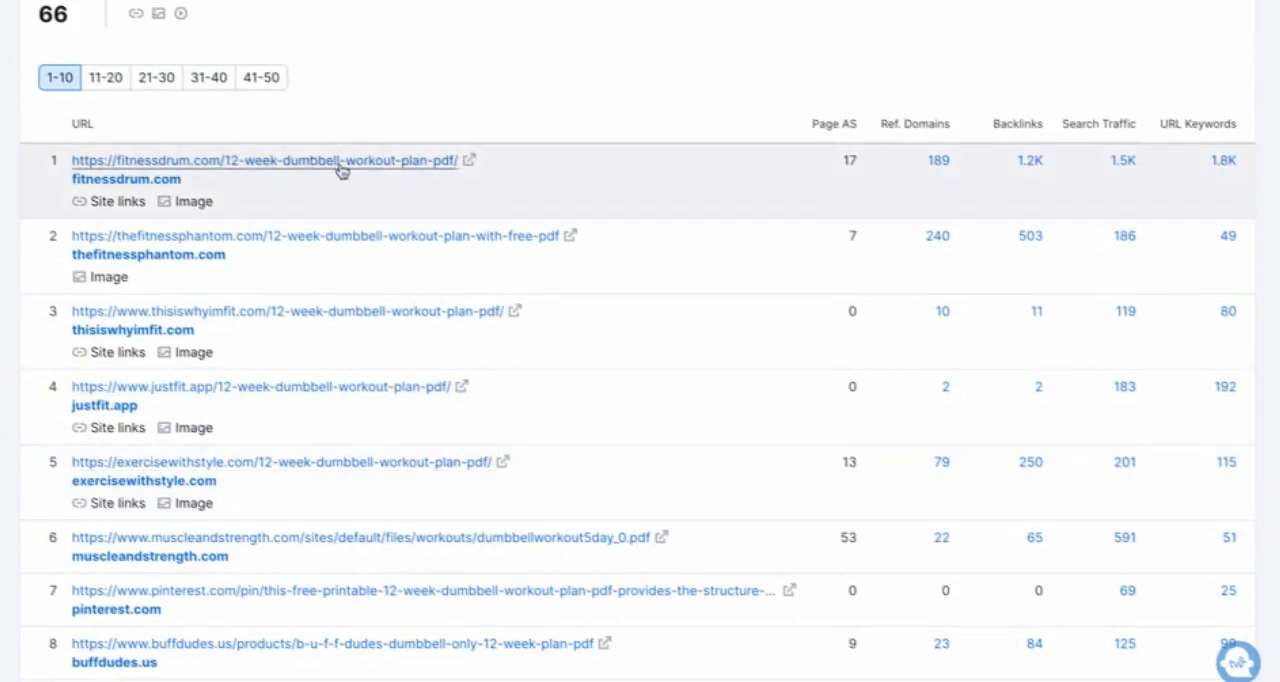
scroll(274, 394, down, 3)
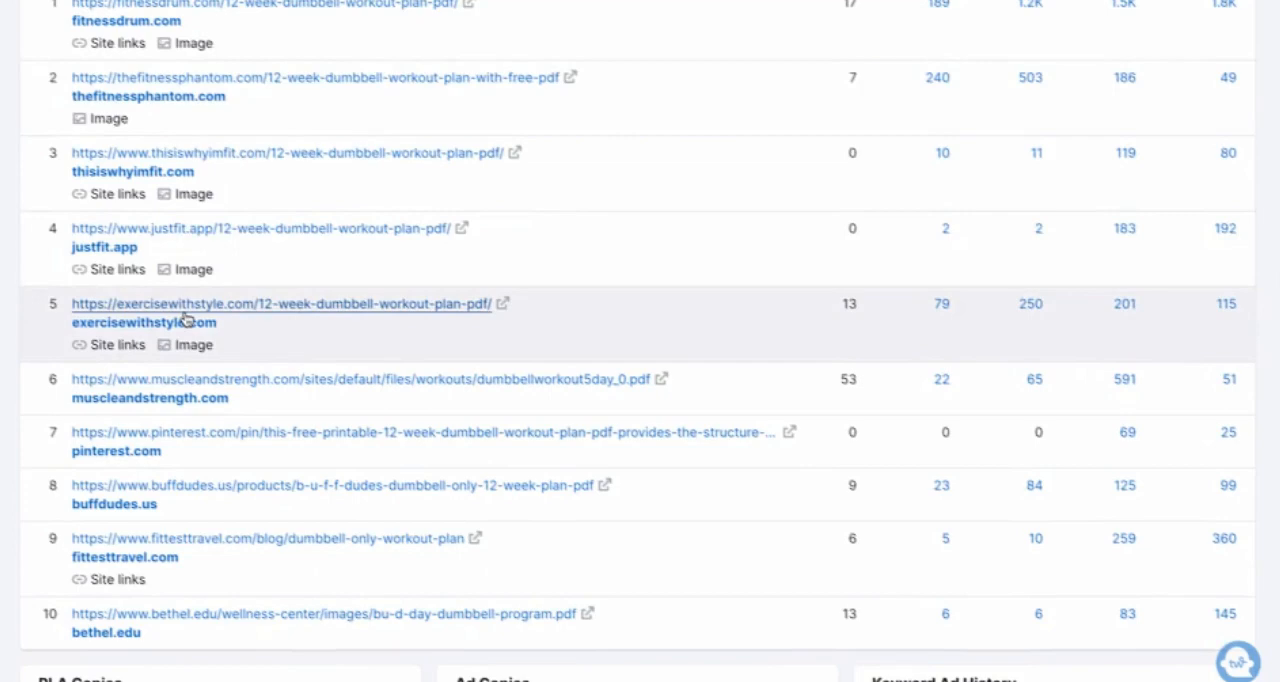
Step: Open the top-ranking fitnessdrum.com article and skim its equipment, printable PDF and daily workout sections
click(166, 17)
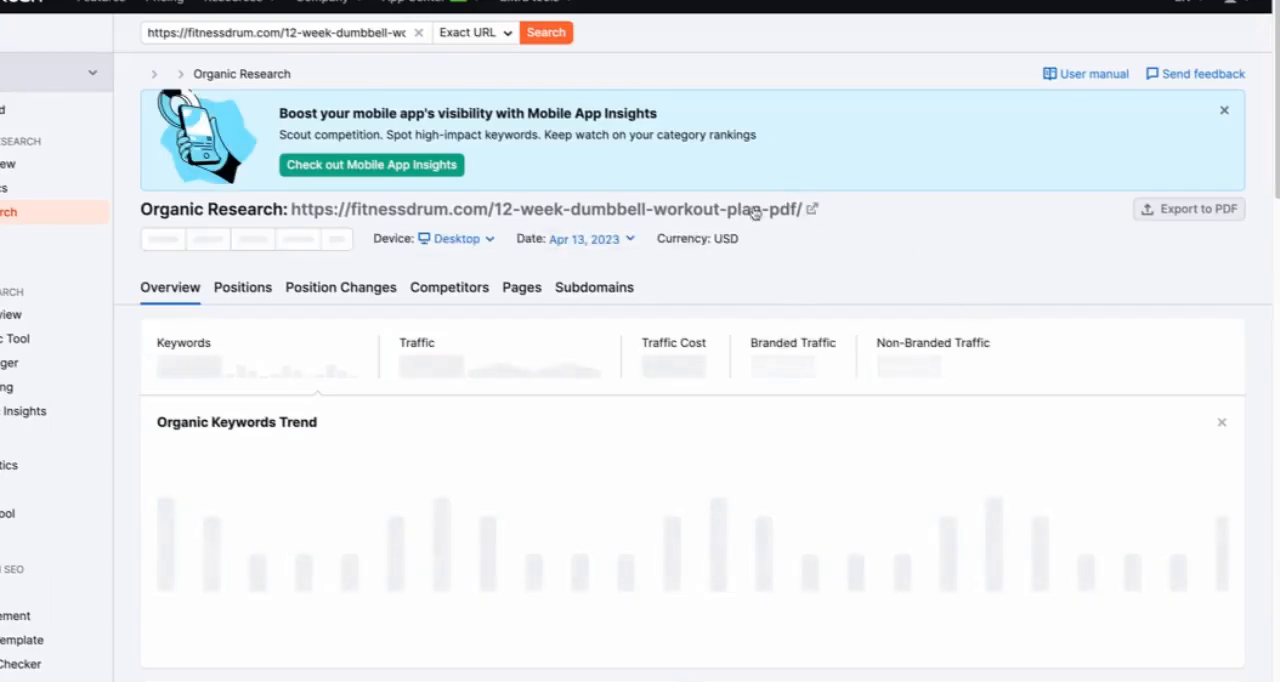
click(811, 208)
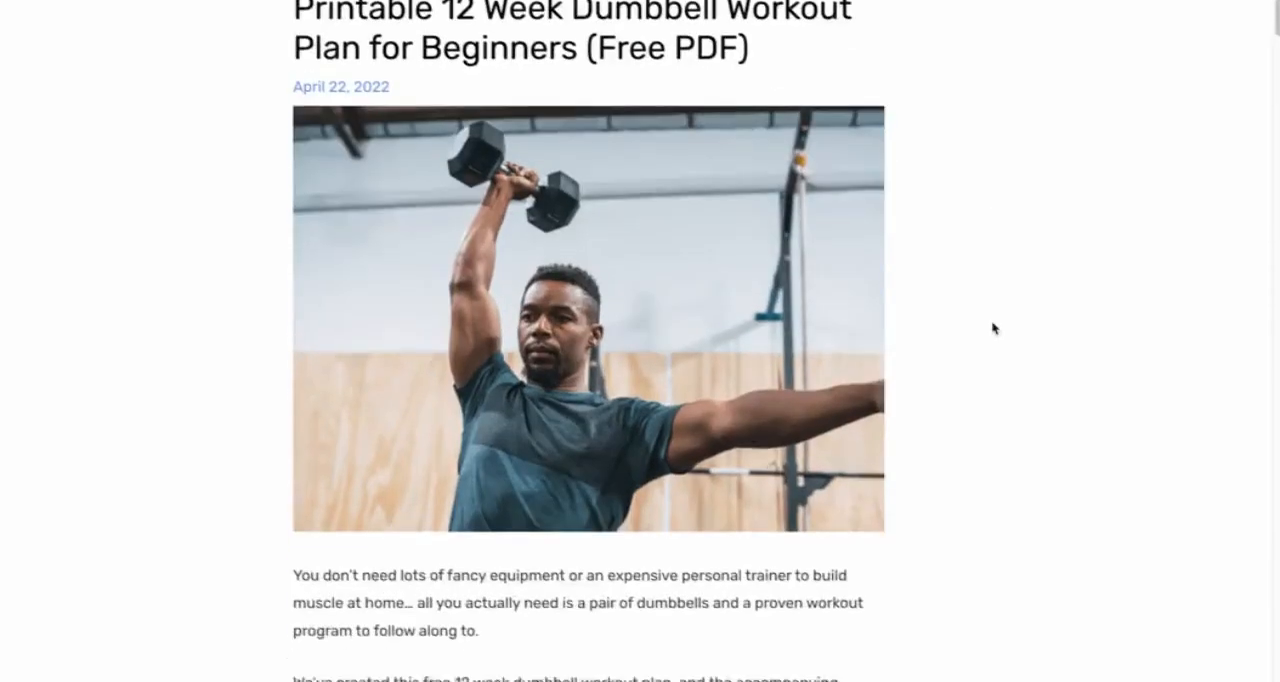
scroll(991, 328, down, 6)
scroll(991, 328, down, 5)
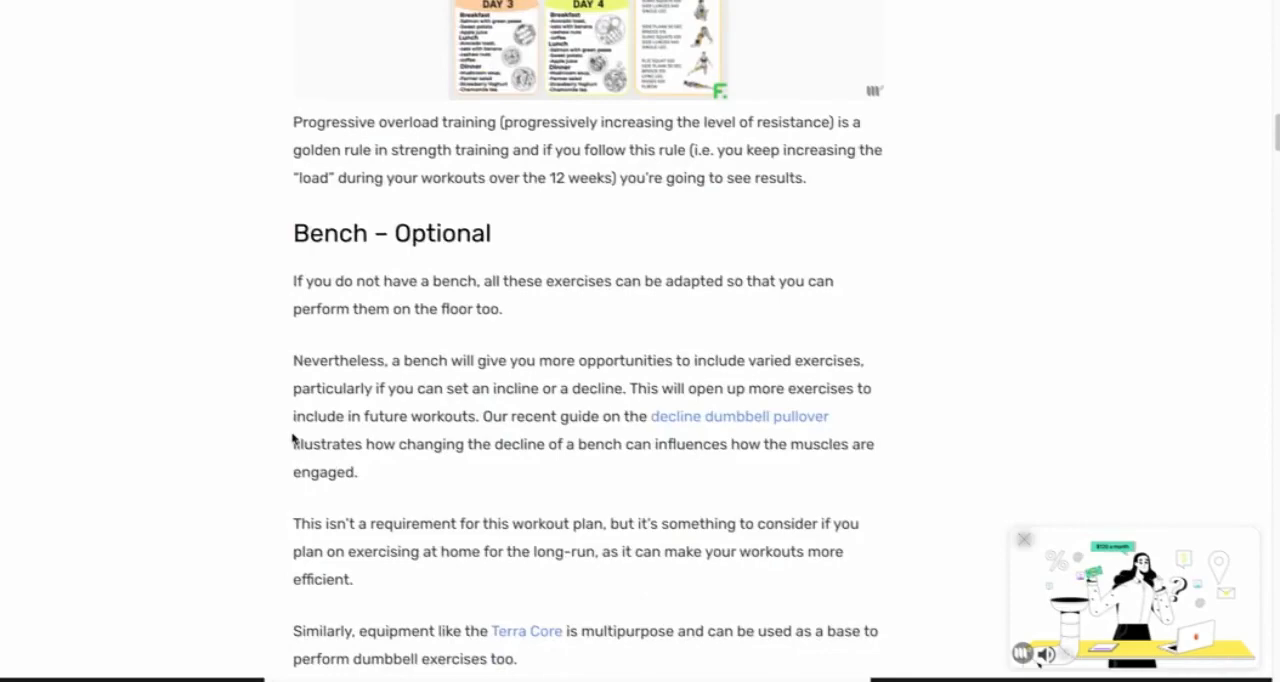
scroll(293, 438, down, 15)
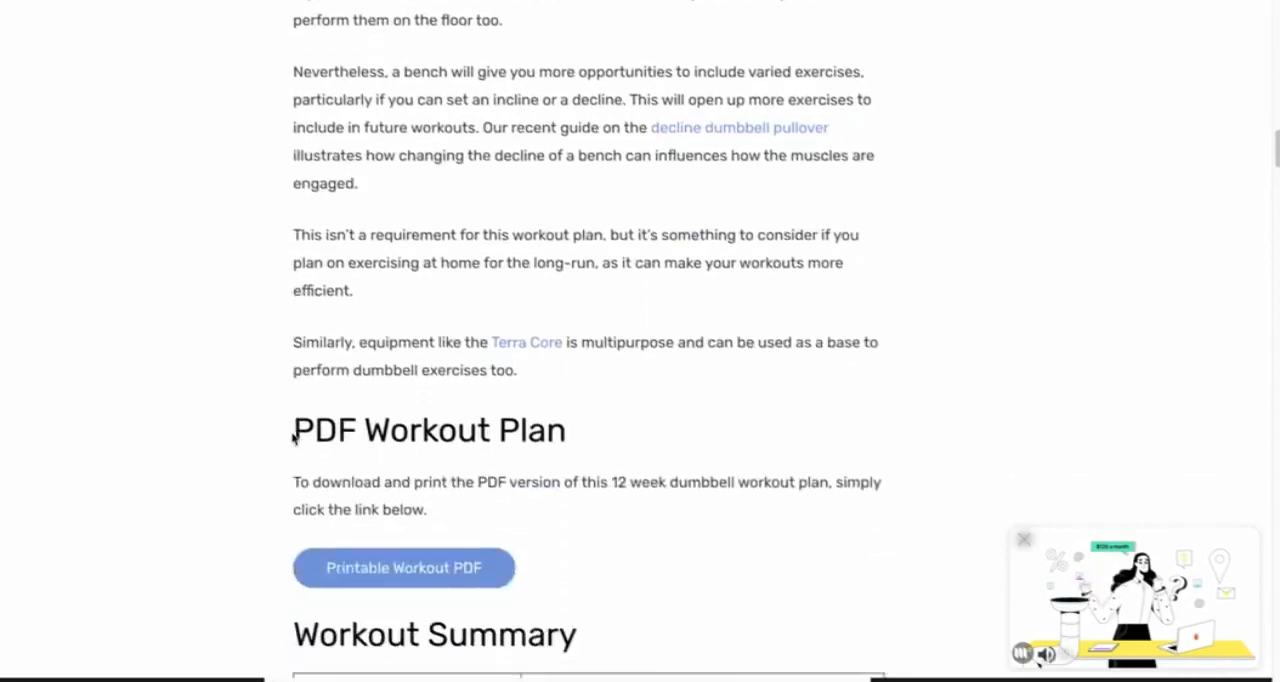
scroll(293, 438, down, 15)
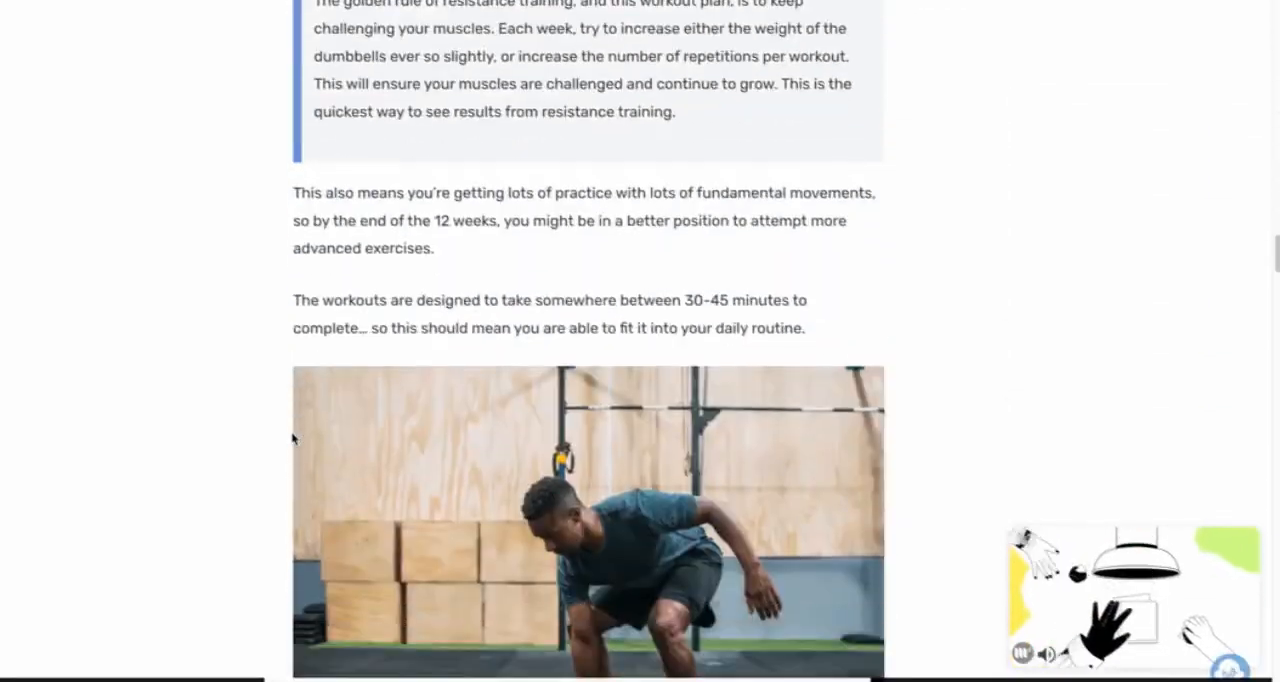
scroll(293, 438, down, 10)
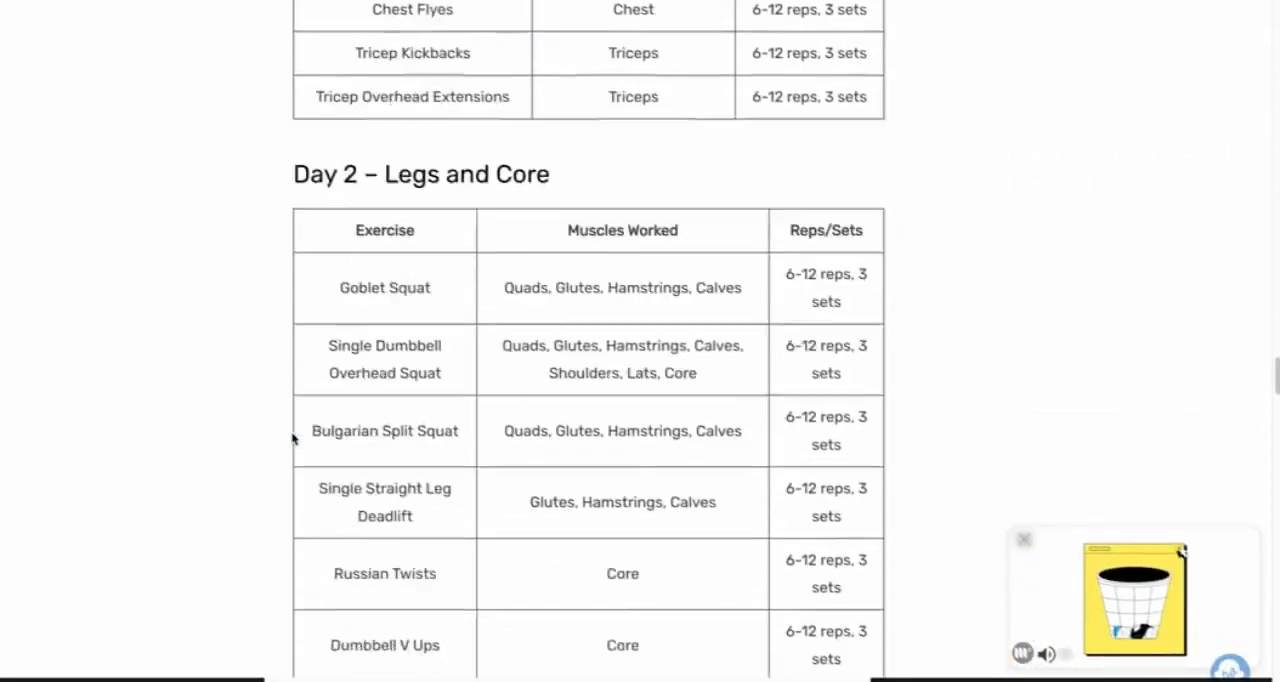
scroll(293, 438, down, 20)
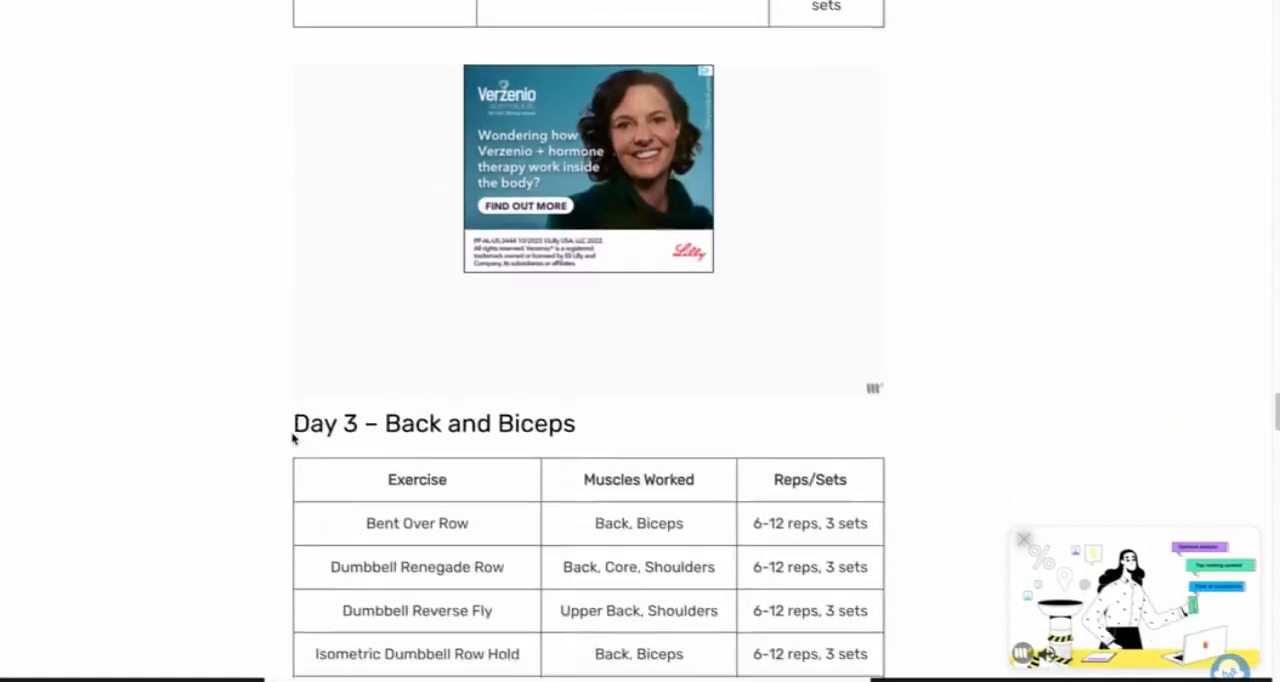
Step: Skim the rest of the dumbbell workout article, including its daily plans, dumbbell selection advice and FAQ sections
scroll(293, 438, down, 20)
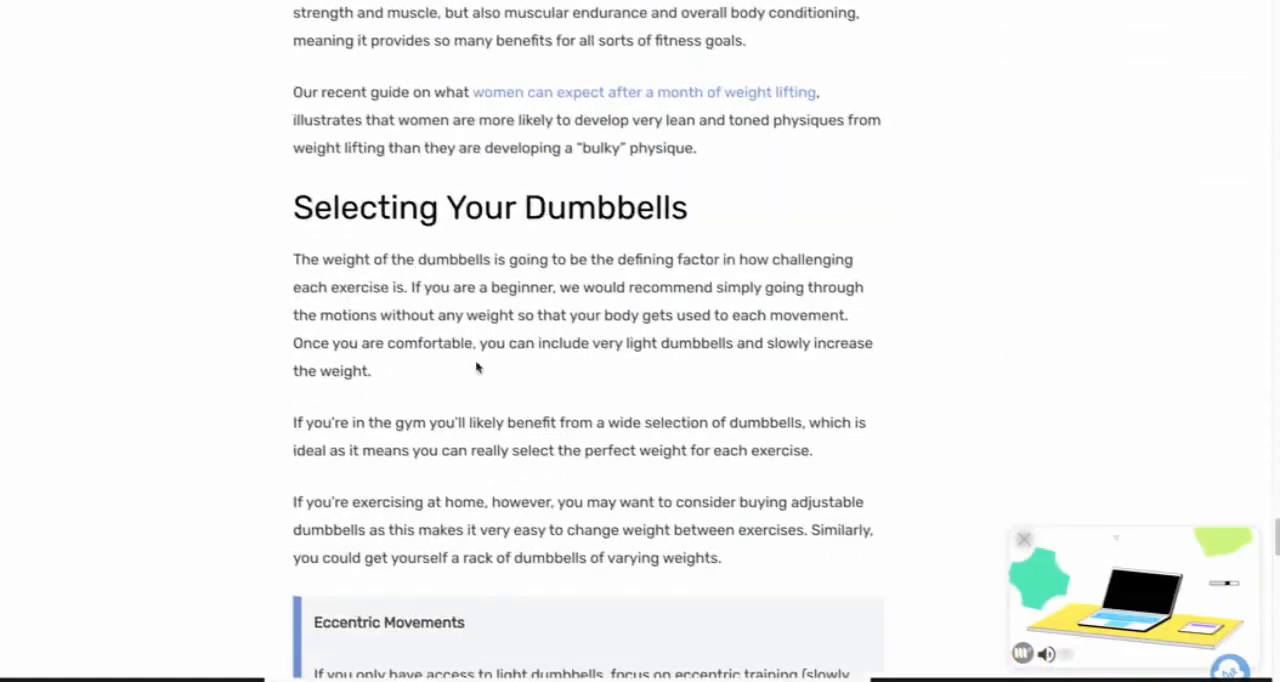
scroll(155, 427, down, 5)
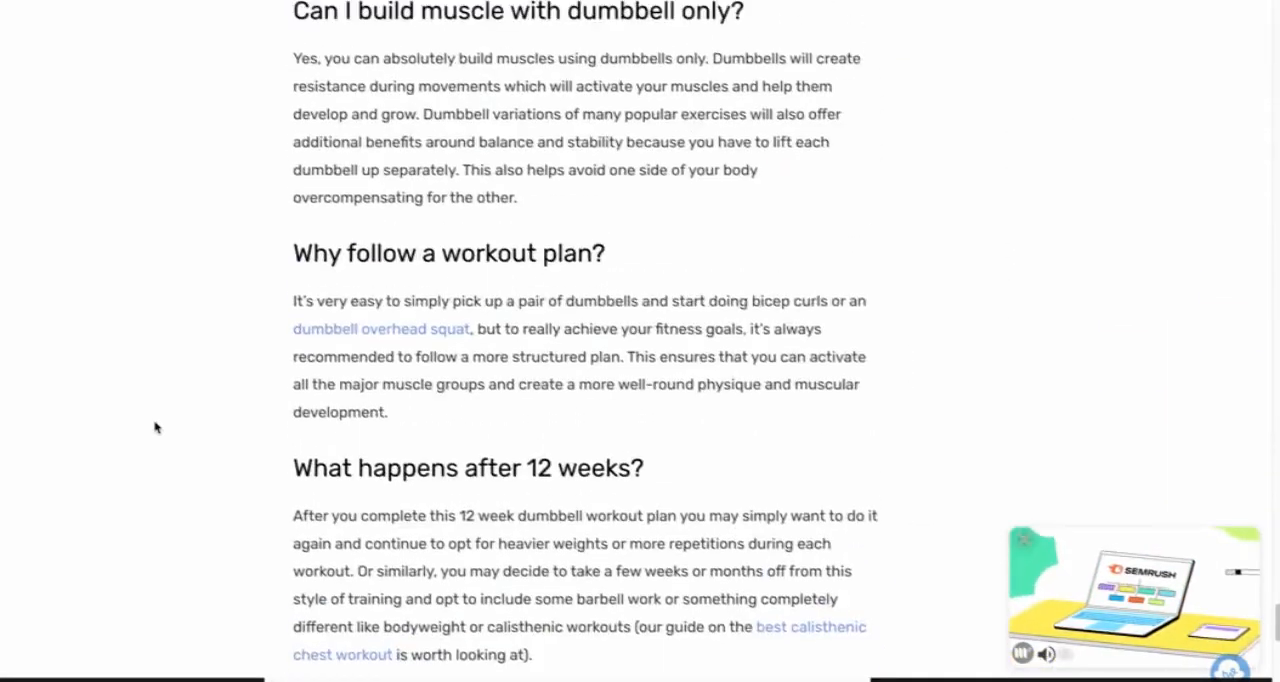
scroll(337, 351, up, 10)
scroll(349, 266, up, 20)
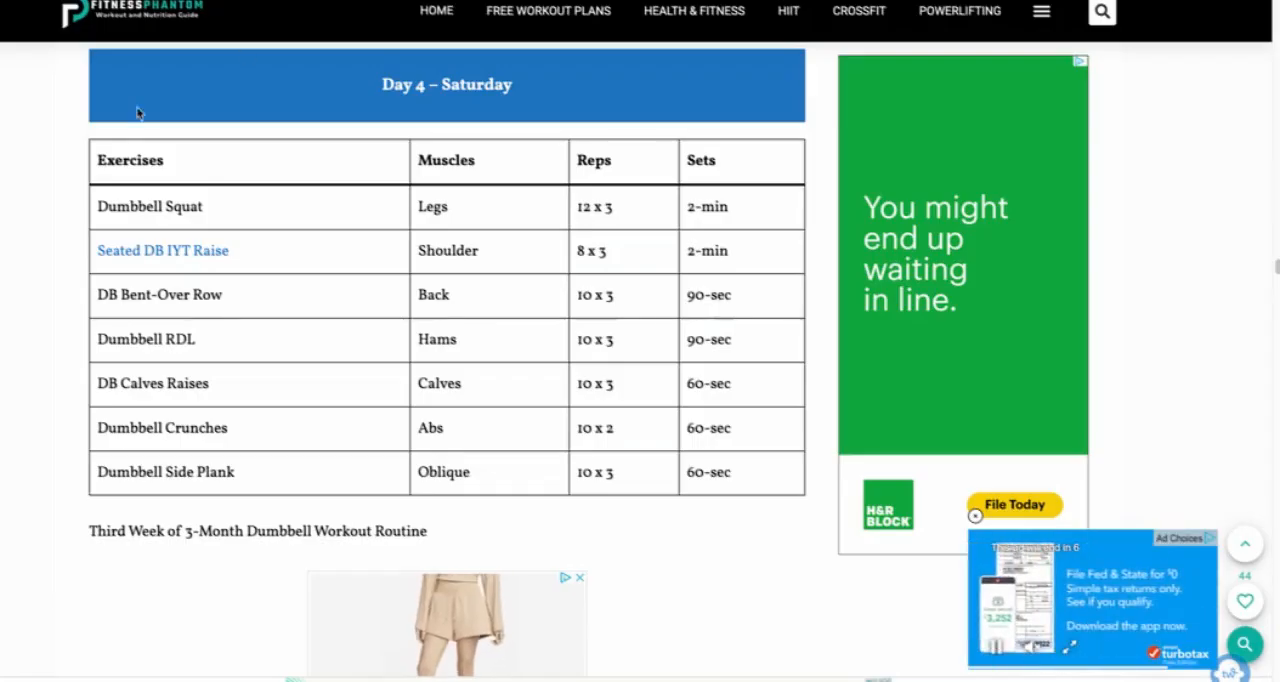
Step: Skim the competing thefitnessphantom.com article and run Organic Research on its whole root domain instead of the single article URL
scroll(140, 120, down, 6)
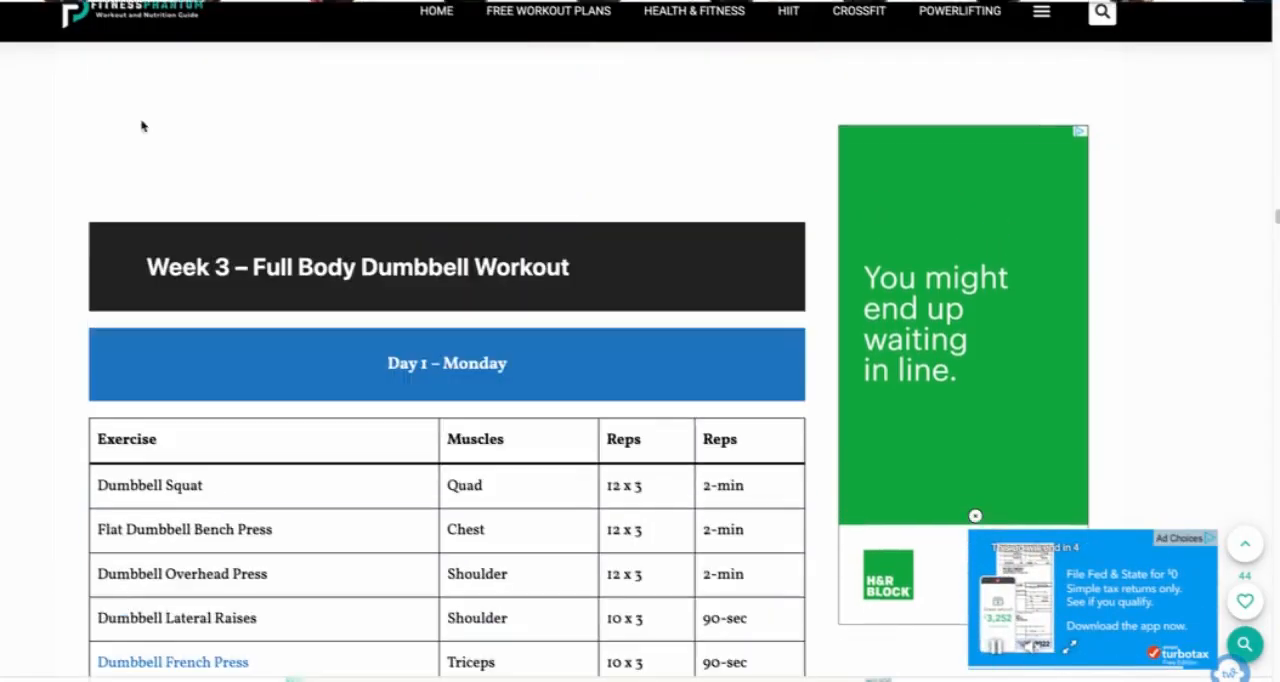
scroll(120, 190, down, 3)
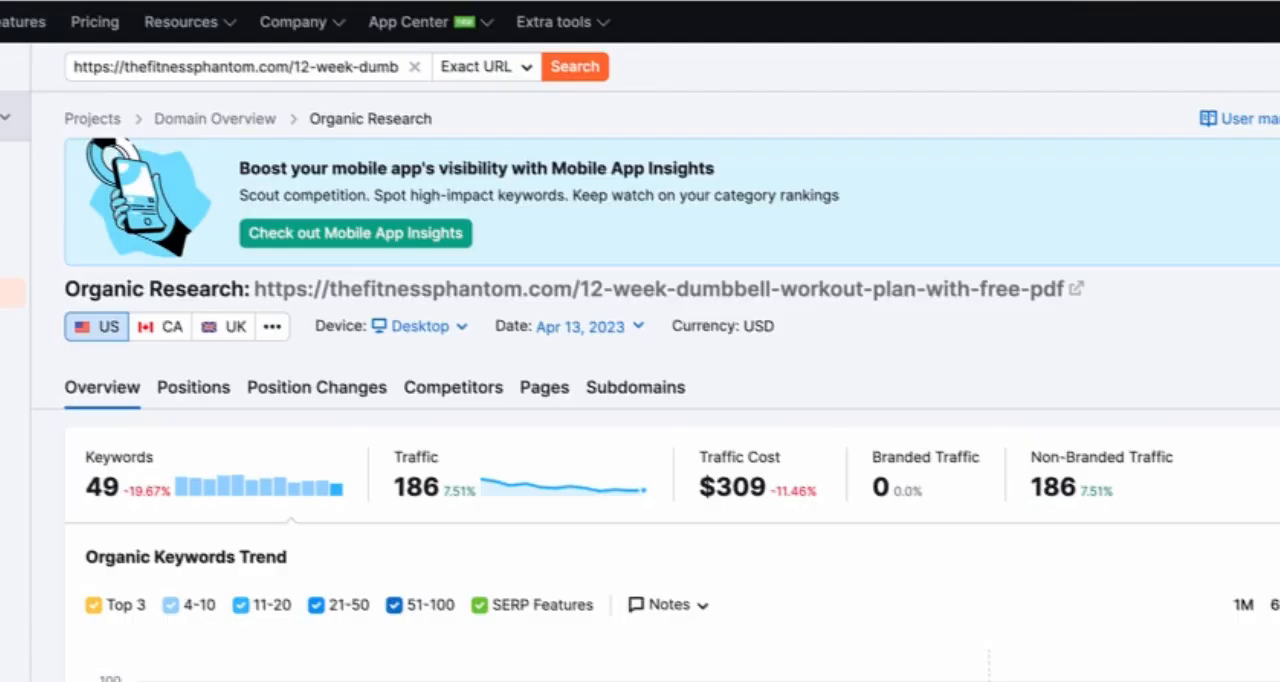
click(306, 66)
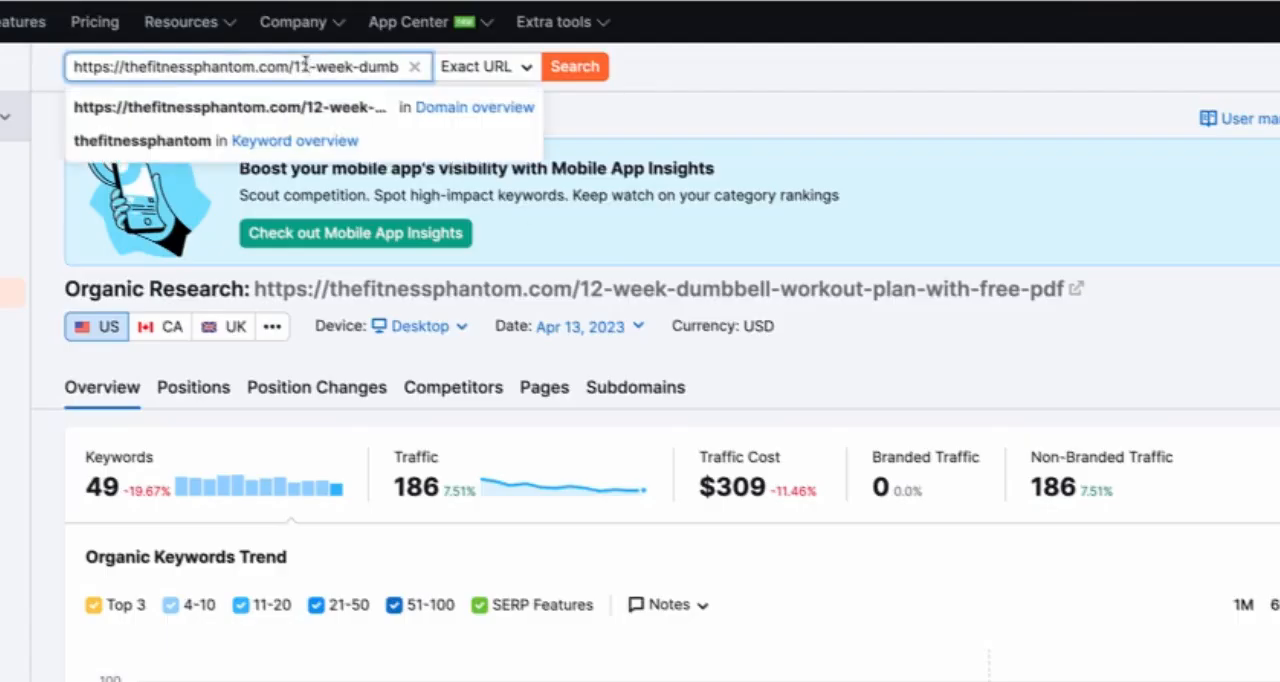
drag(294, 64, 503, 63)
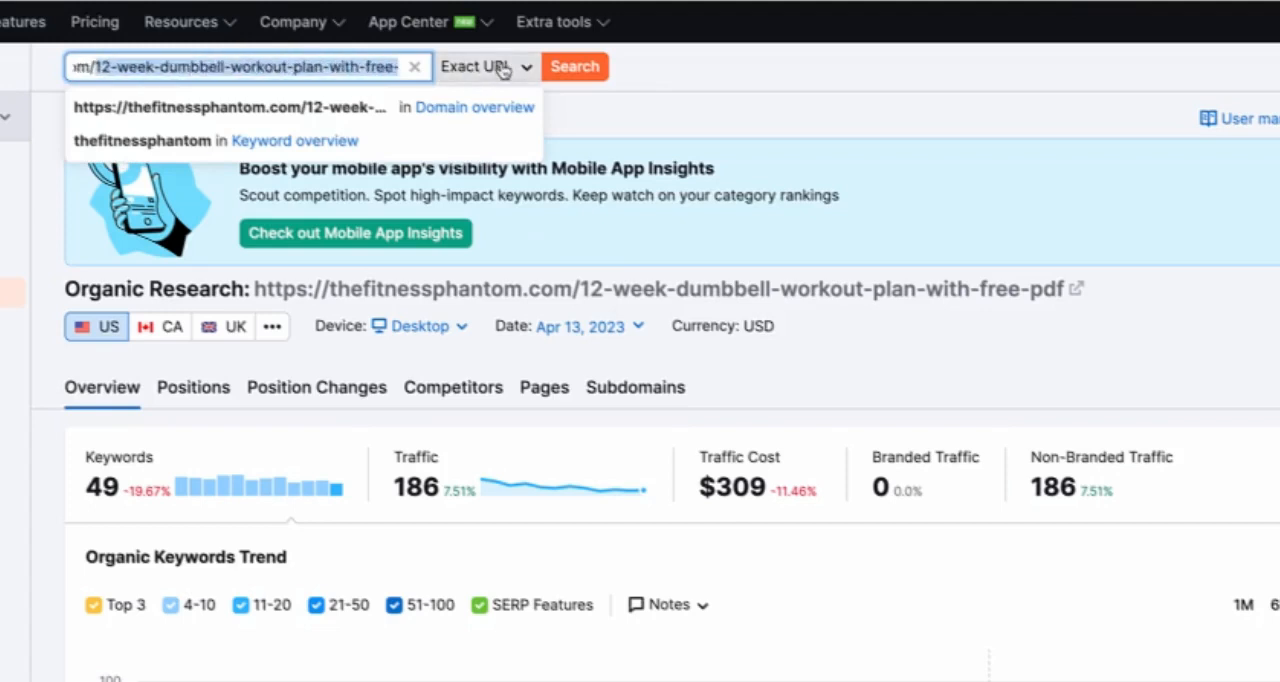
key(BackSpace)
key(Return)
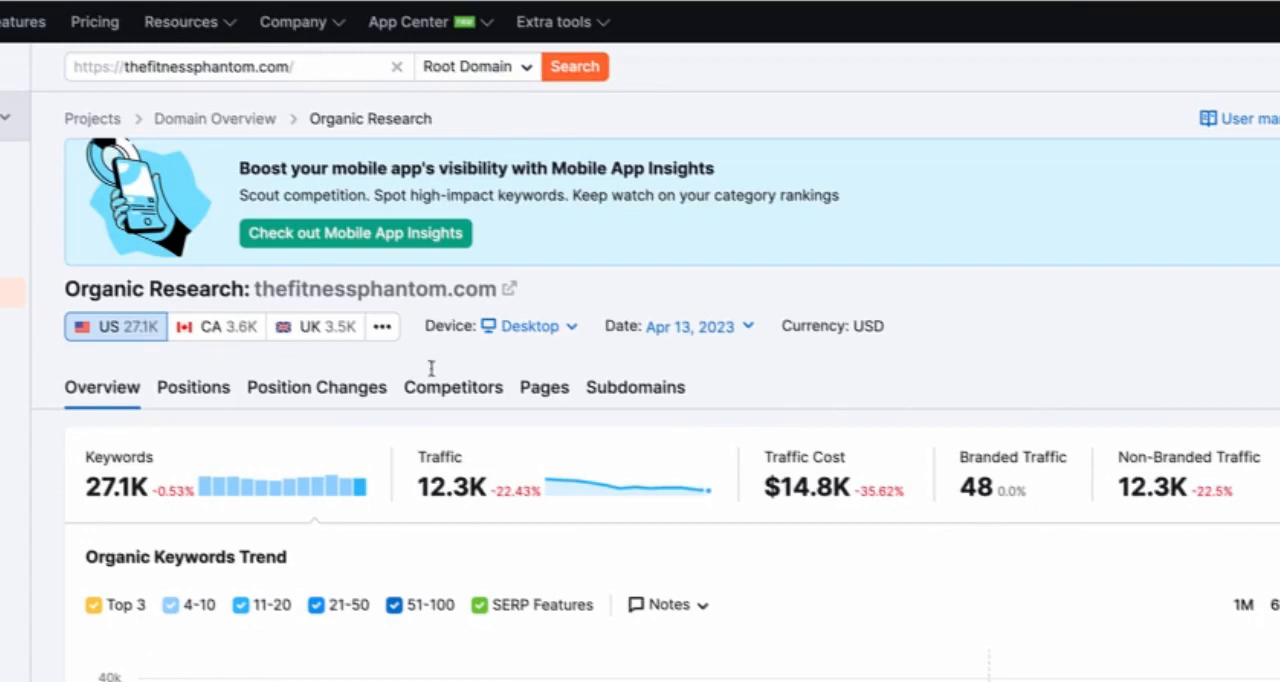
Step: Review thefitnessphantom.com's organic keywords, traffic trend and top-ranking keywords
scroll(477, 546, down, 2)
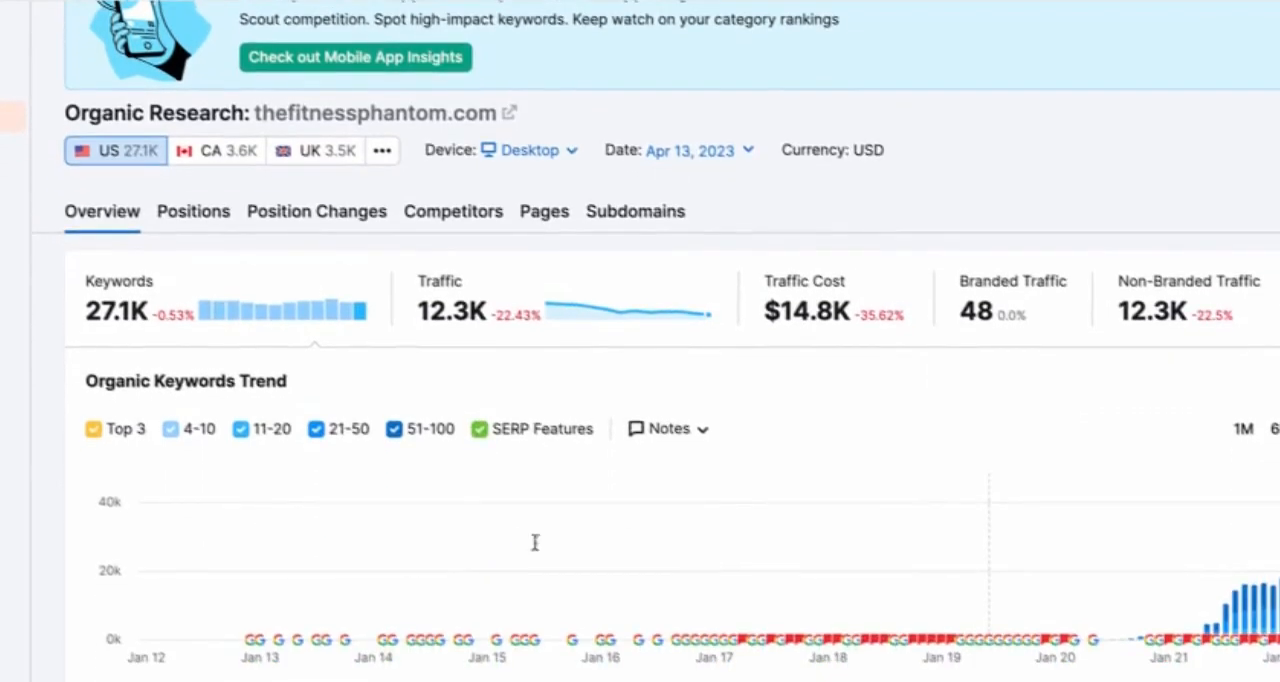
scroll(534, 543, down, 2)
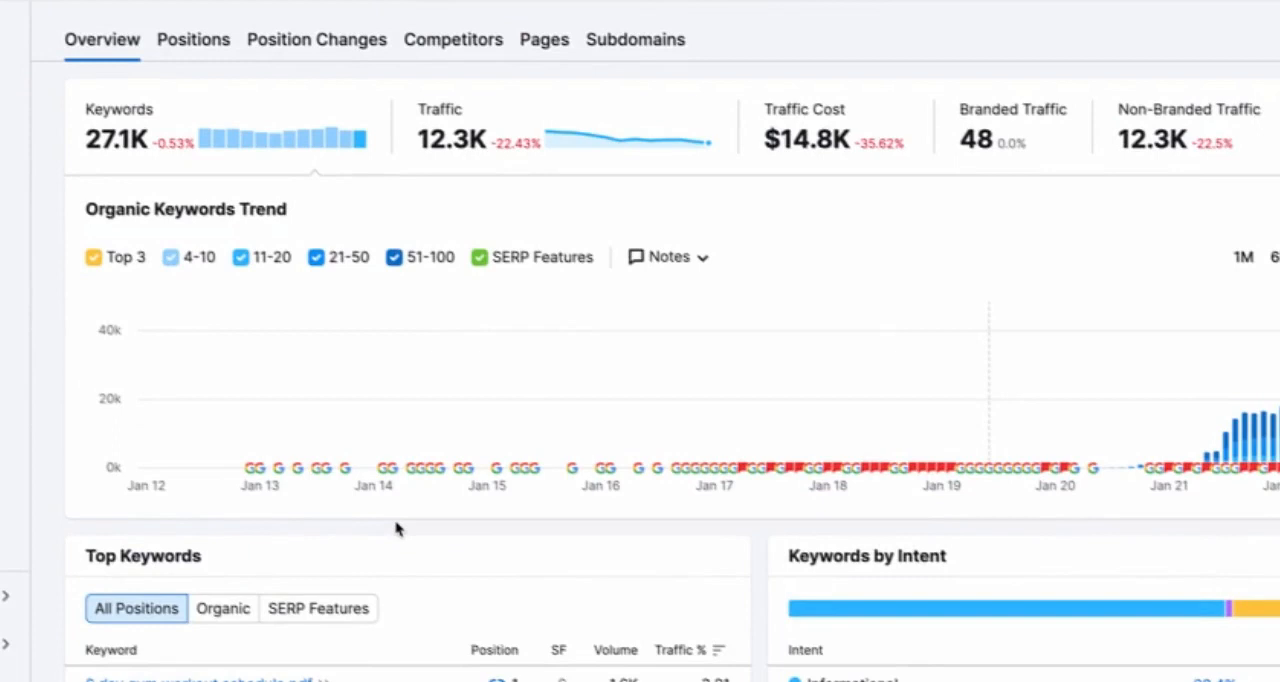
scroll(351, 540, up, 2)
scroll(351, 540, down, 1)
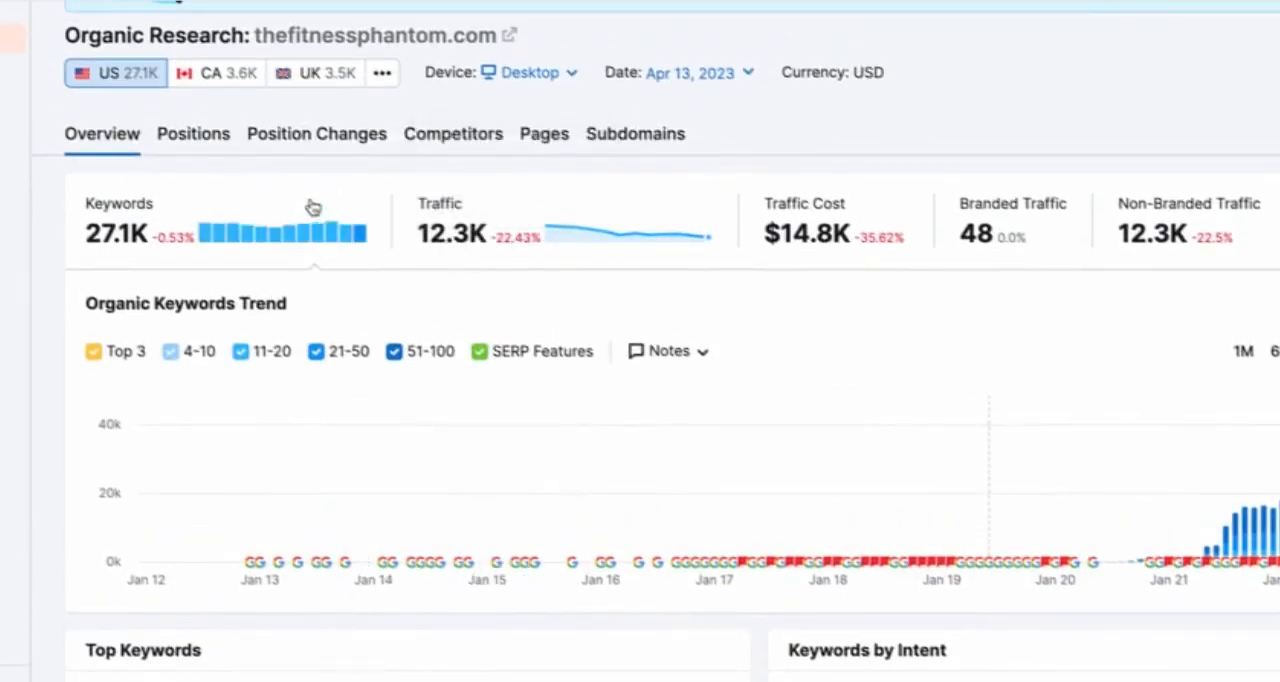
scroll(177, 377, down, 5)
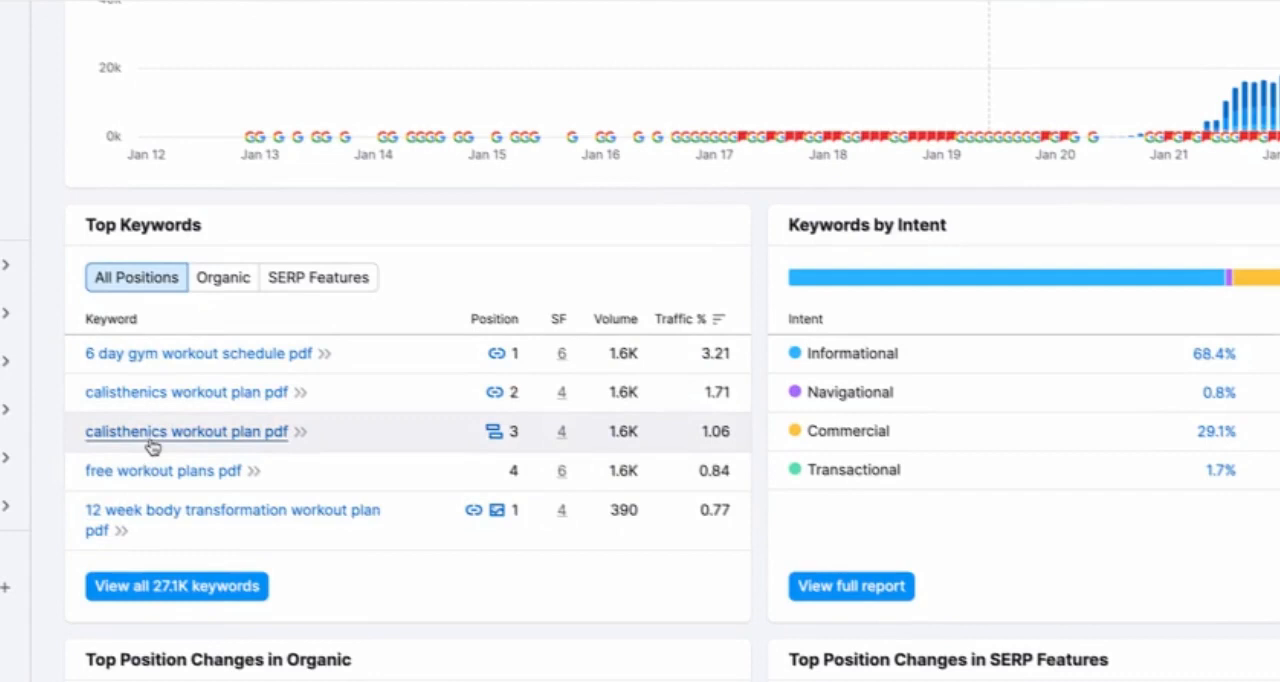
Step: Open the keyword overview for "6 day gym workout schedule pdf" and check its volume, difficulty and ranking pages
click(250, 357)
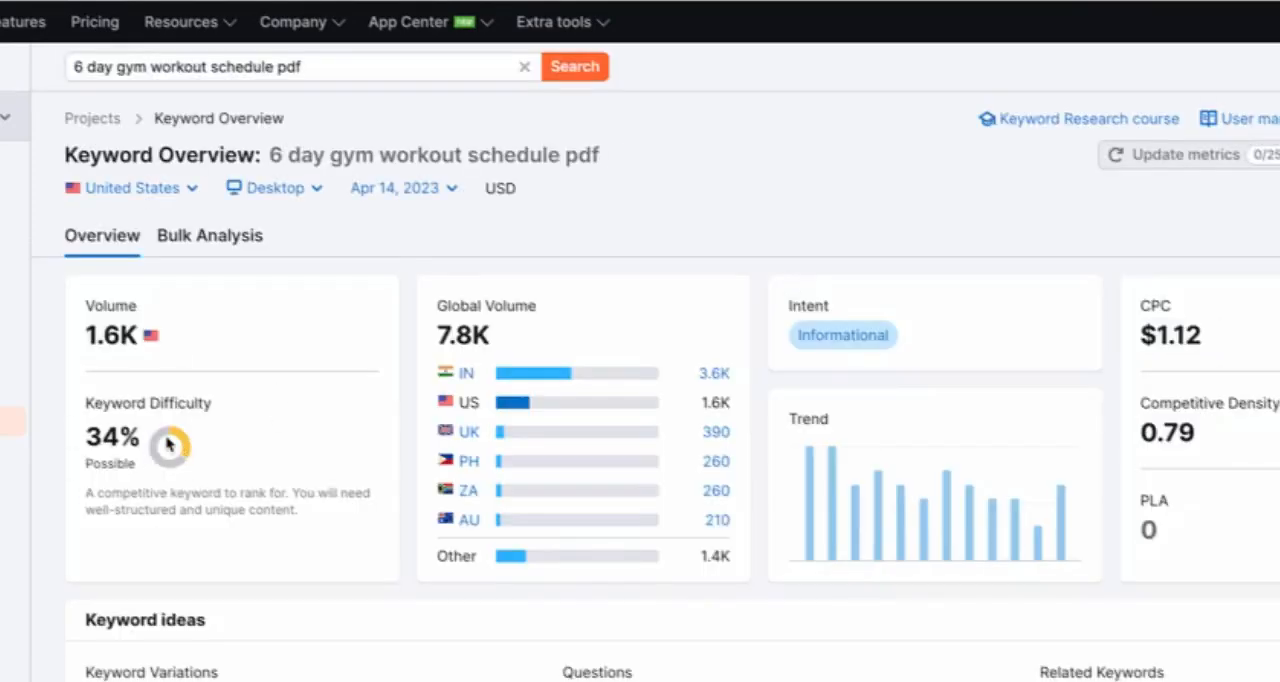
scroll(297, 517, down, 3)
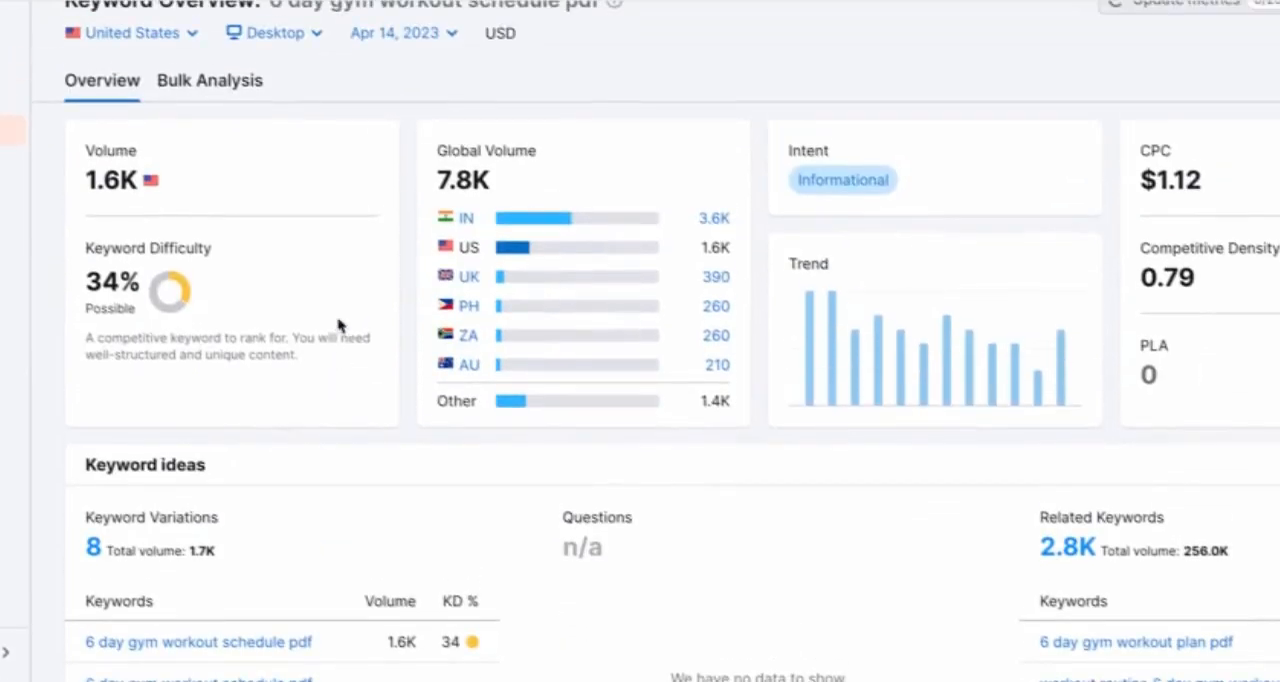
scroll(180, 540, down, 2)
scroll(329, 251, down, 8)
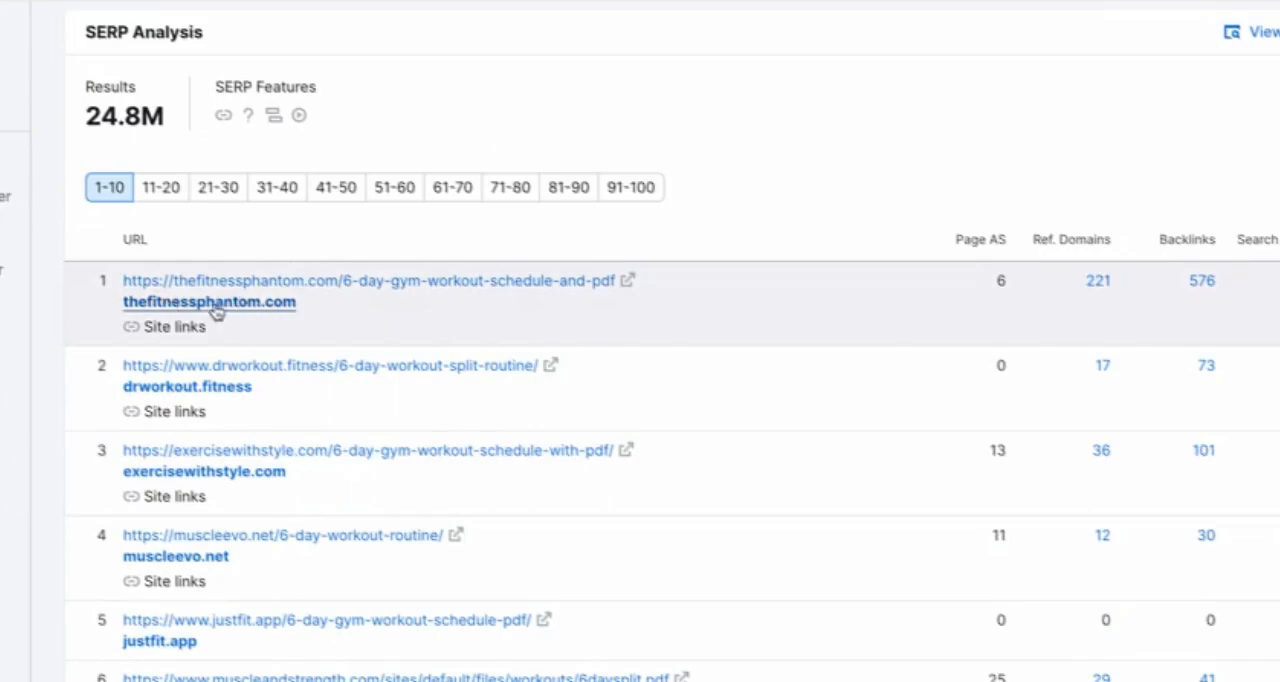
scroll(355, 320, up, 10)
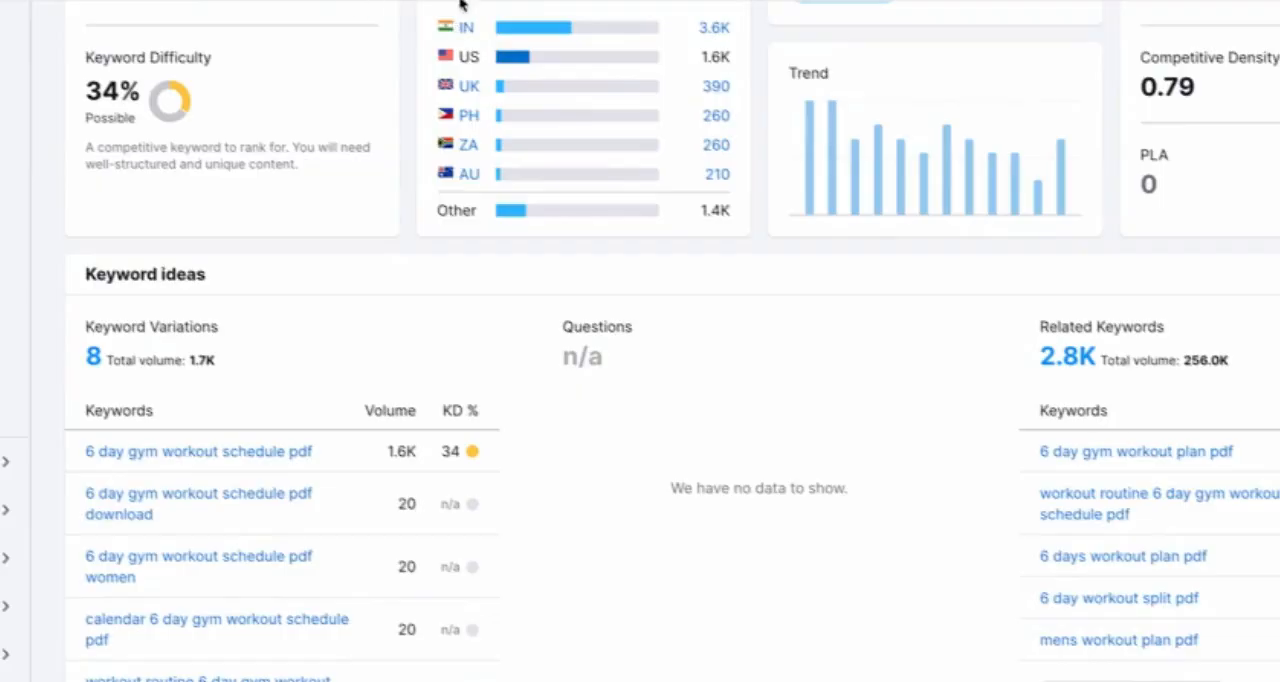
scroll(328, 261, up, 5)
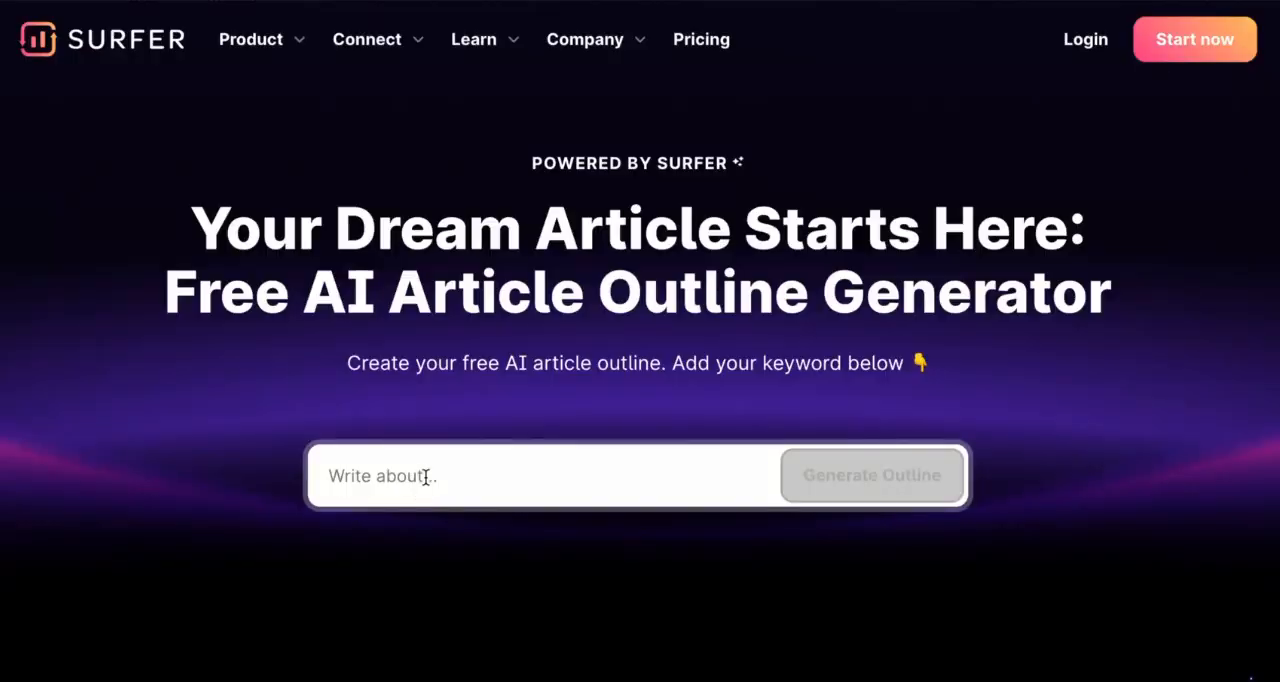
Step: In Surfer's free AI Article Outline Generator, generate an outline for "12 week dumbbell workout plan pdf"
click(425, 478)
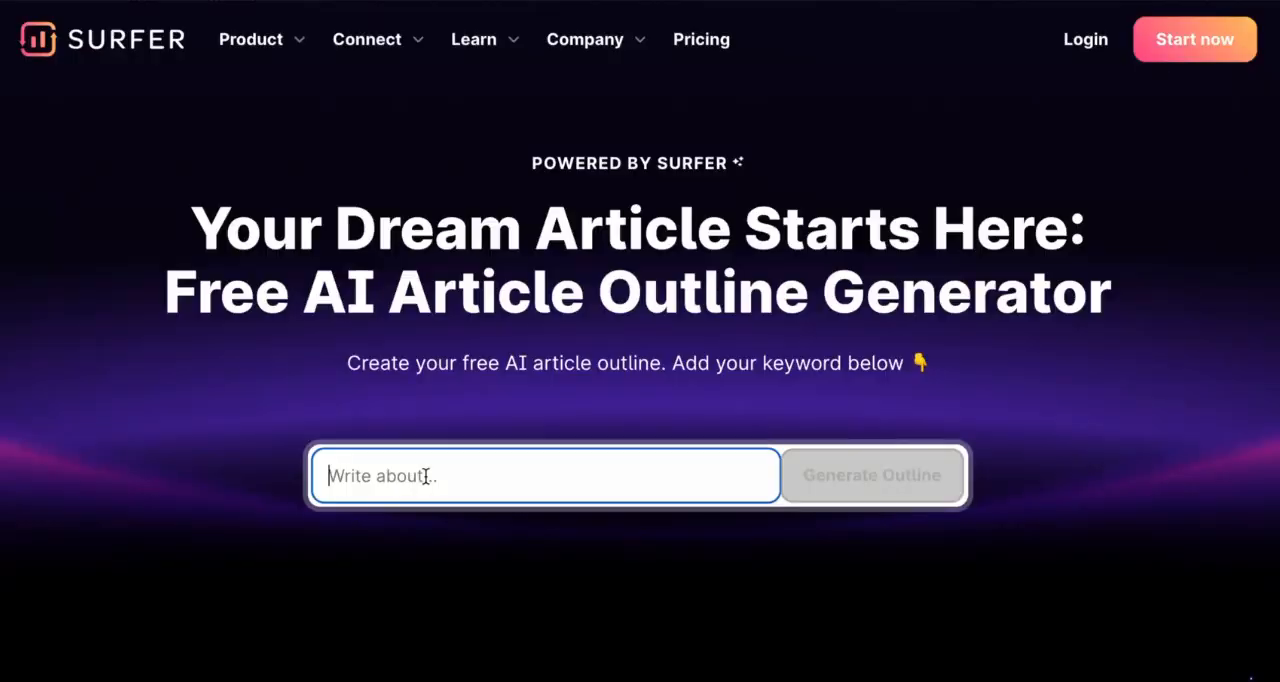
text(fitness plans)
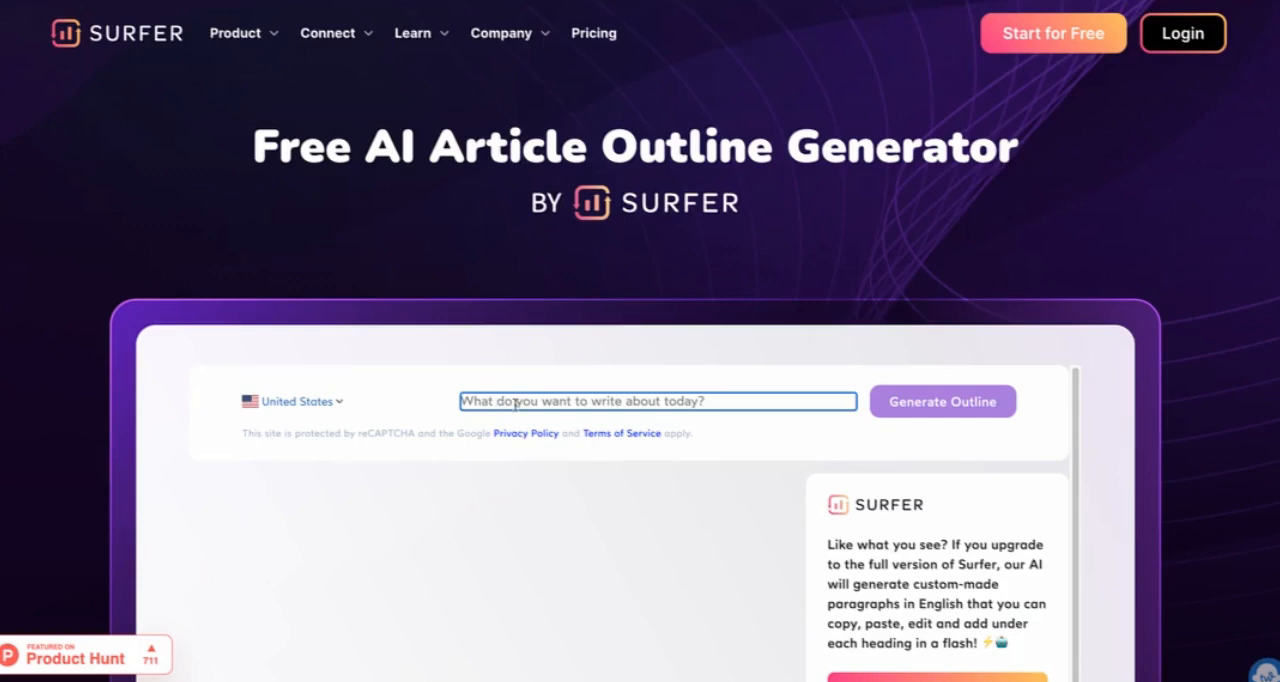
text(12 week dumbbell workout plan pdf)
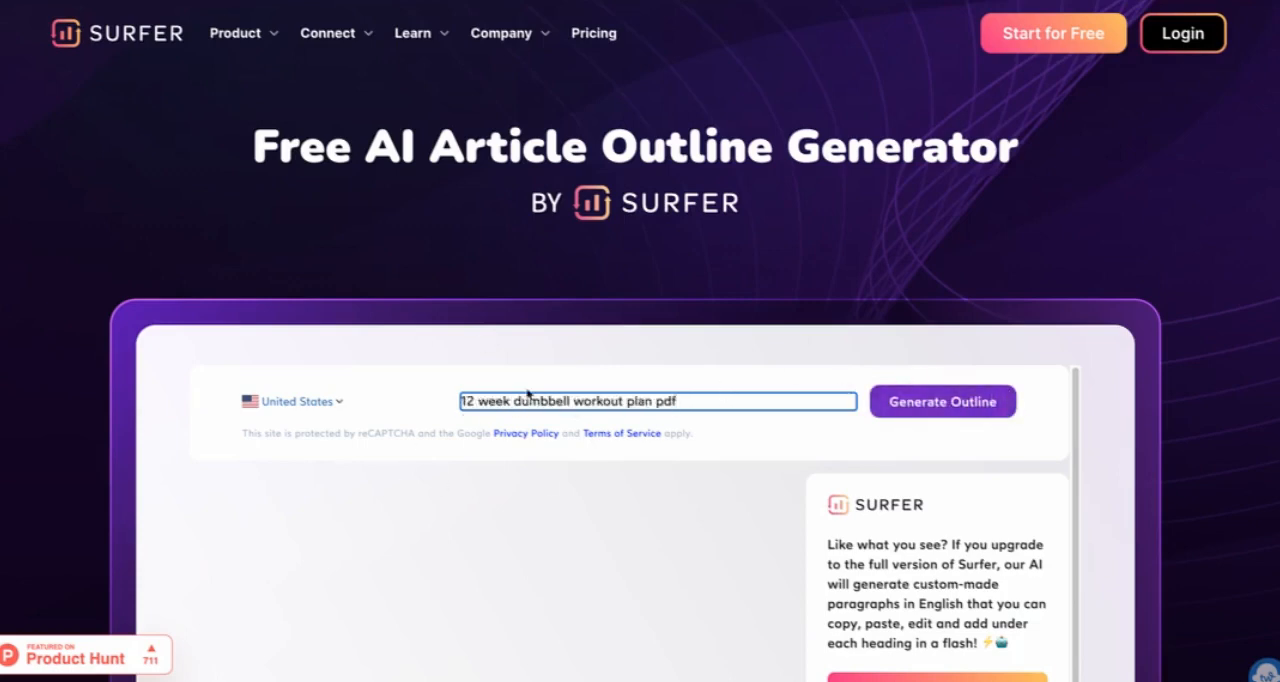
click(952, 401)
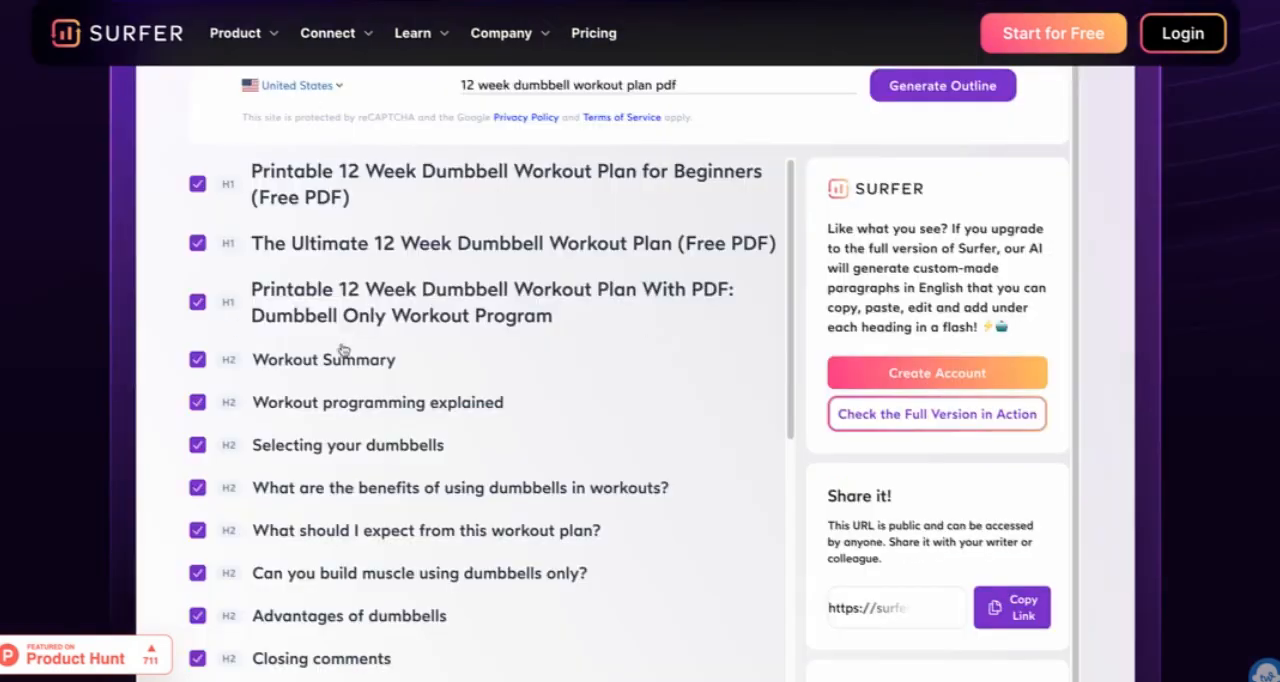
Step: Look through the generated outline's H1 title ideas, H2 sections and H3 subheadings for the dumbbell workout article
scroll(352, 541, down, 3)
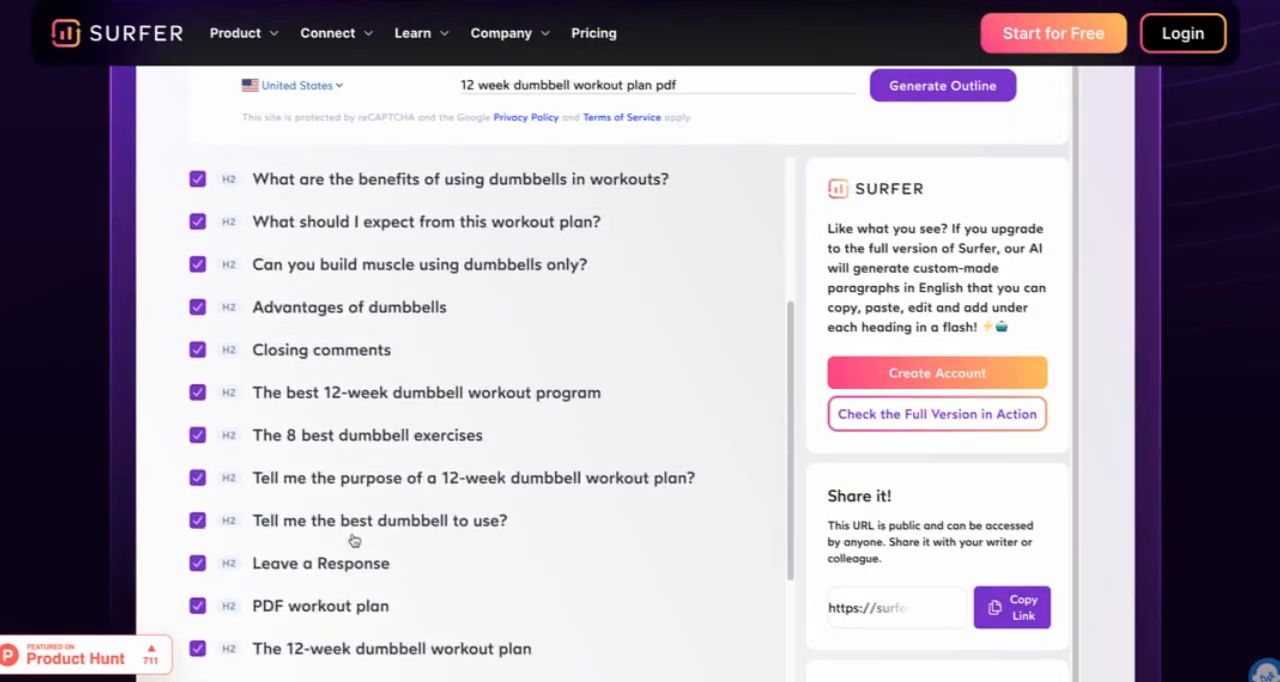
scroll(352, 541, down, 5)
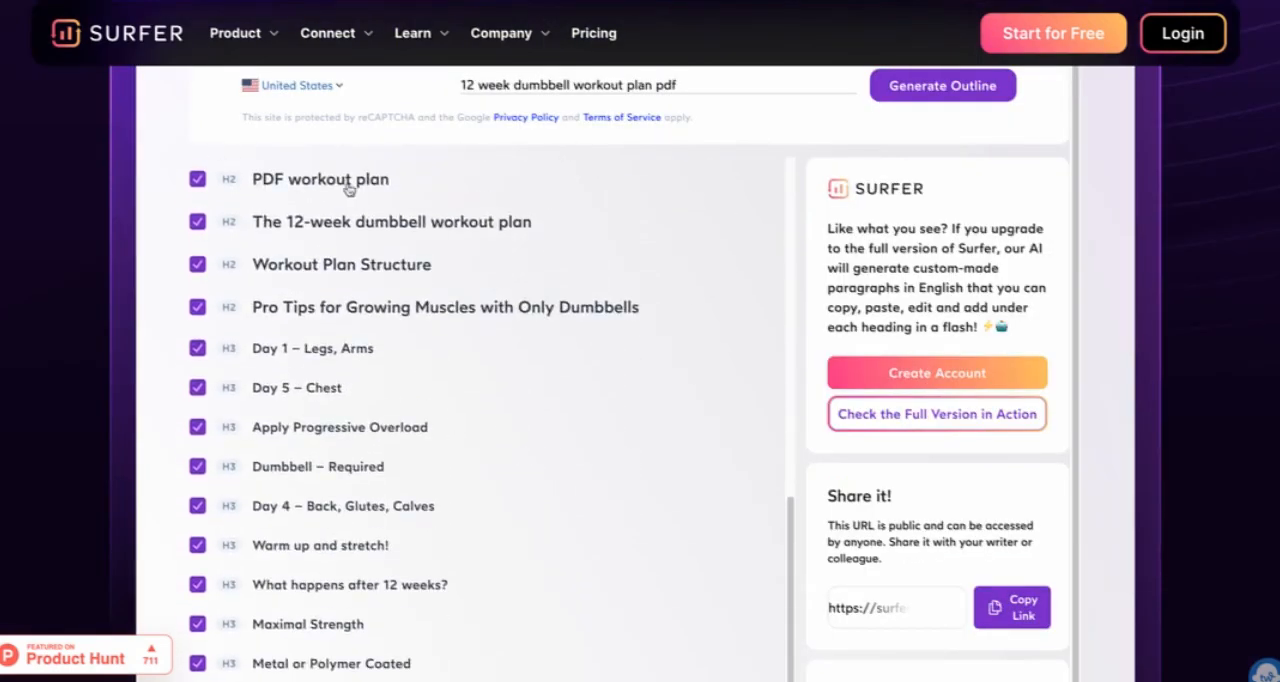
scroll(429, 597, up, 10)
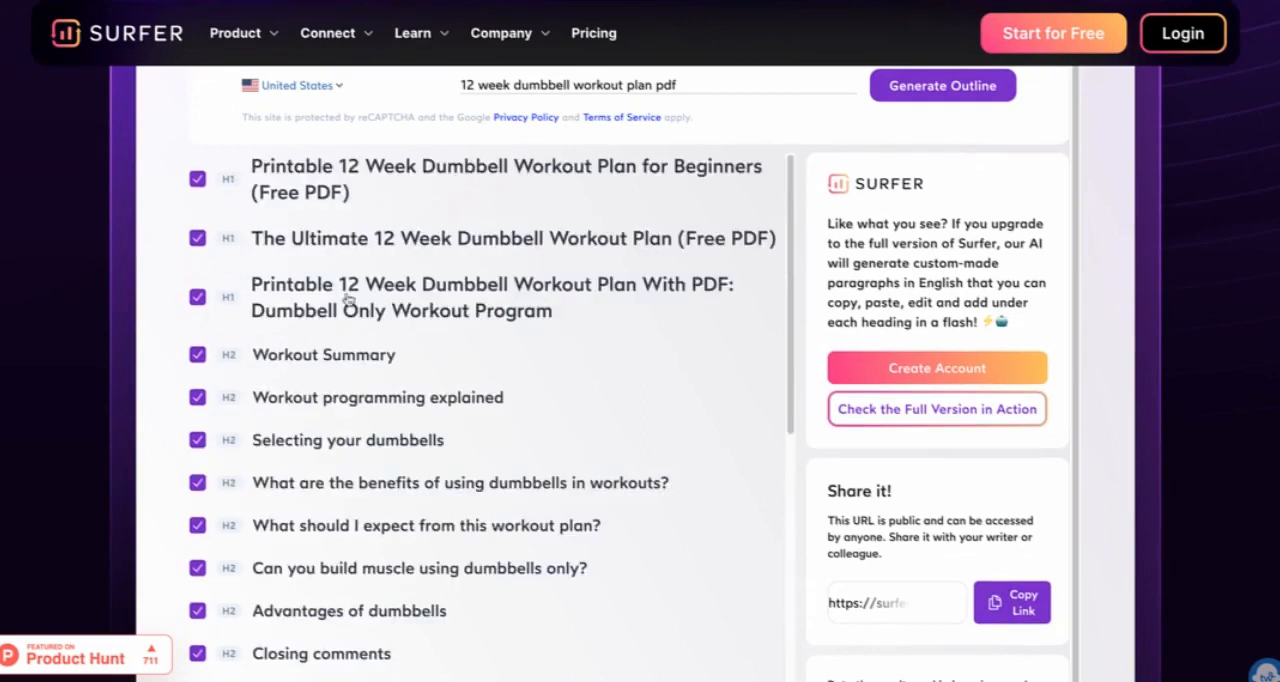
click(197, 180)
click(198, 180)
click(489, 240)
scroll(584, 446, down, 3)
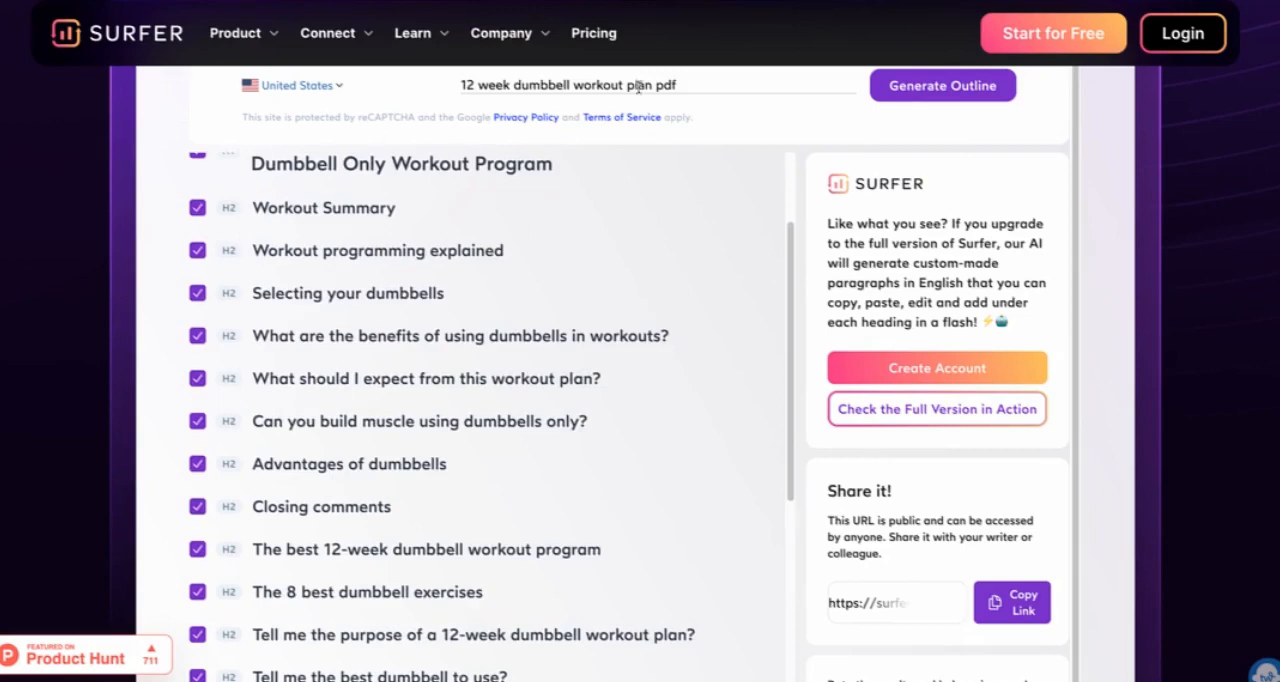
scroll(400, 550, down, 4)
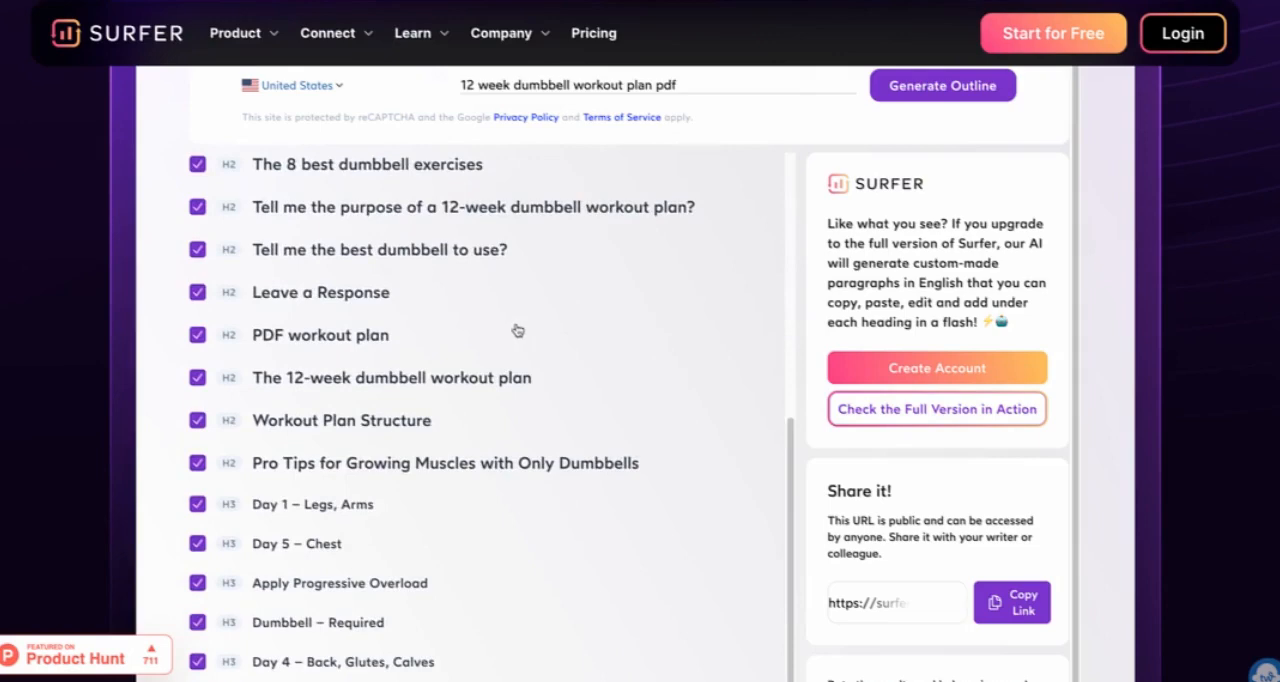
scroll(383, 369, down, 3)
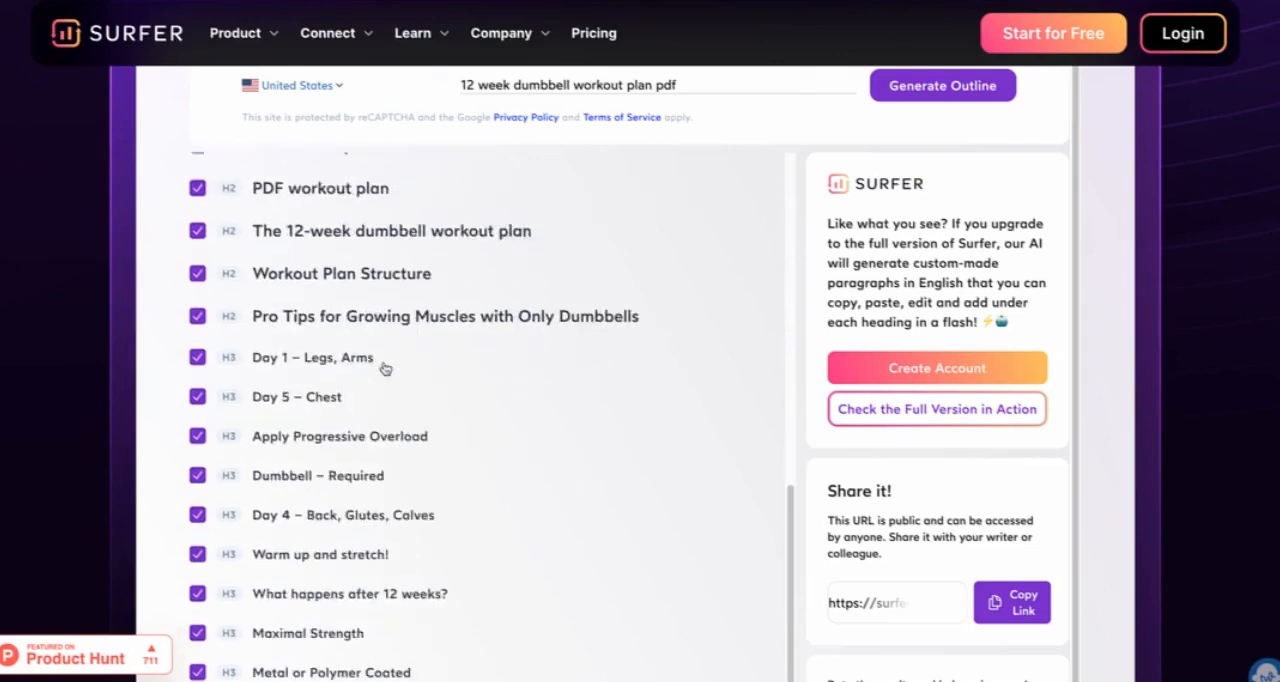
scroll(383, 368, down, 3)
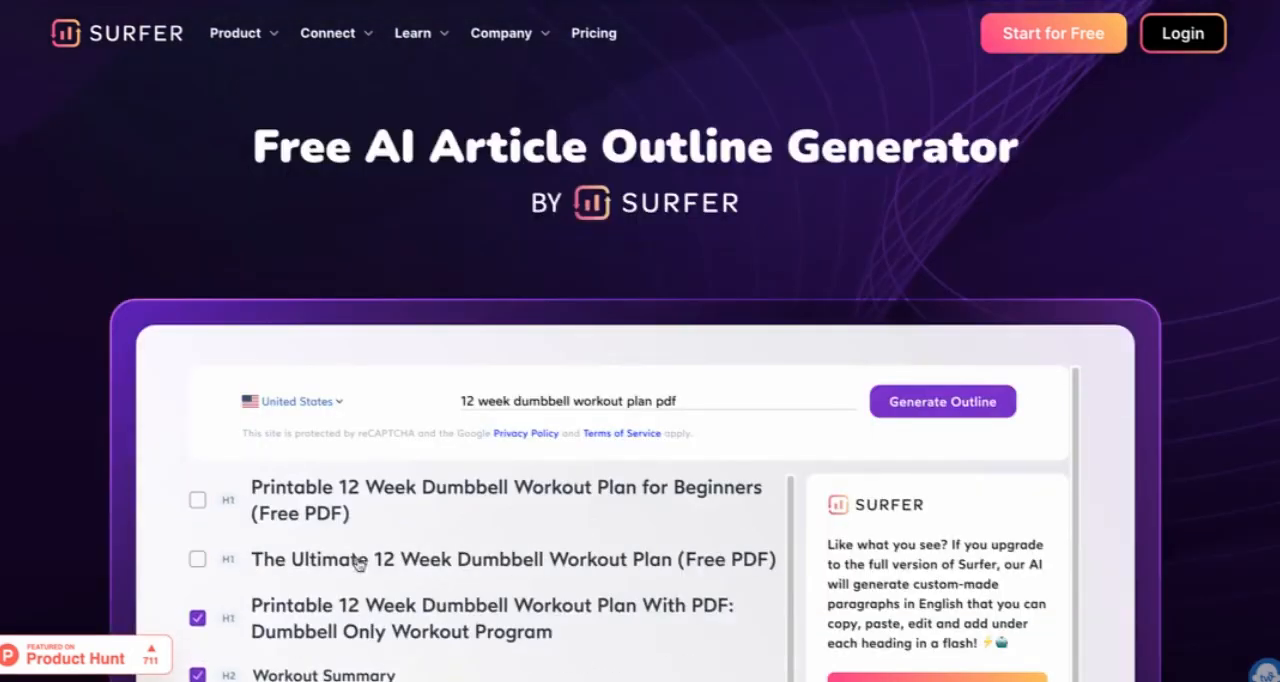
scroll(358, 563, down, 5)
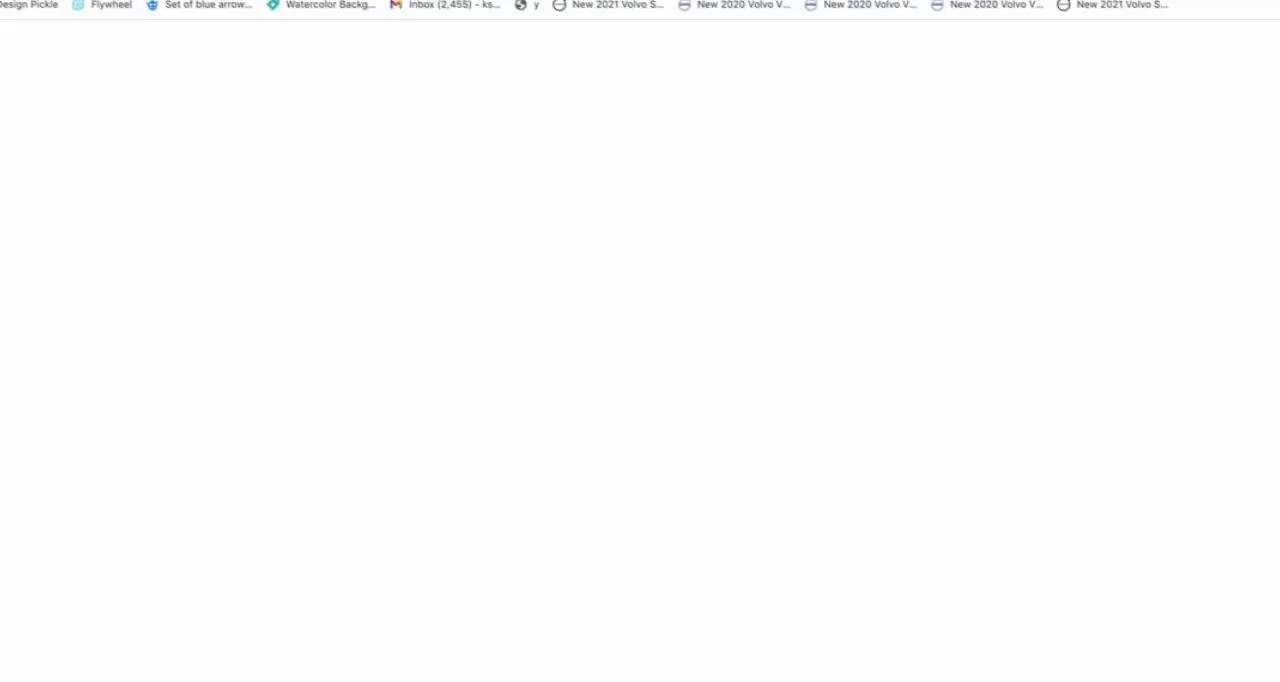
Step: Switch to the full Surfer app and create a Content Editor for the keyword "12 week dumbbell workout plan pdf"
text(surfer)
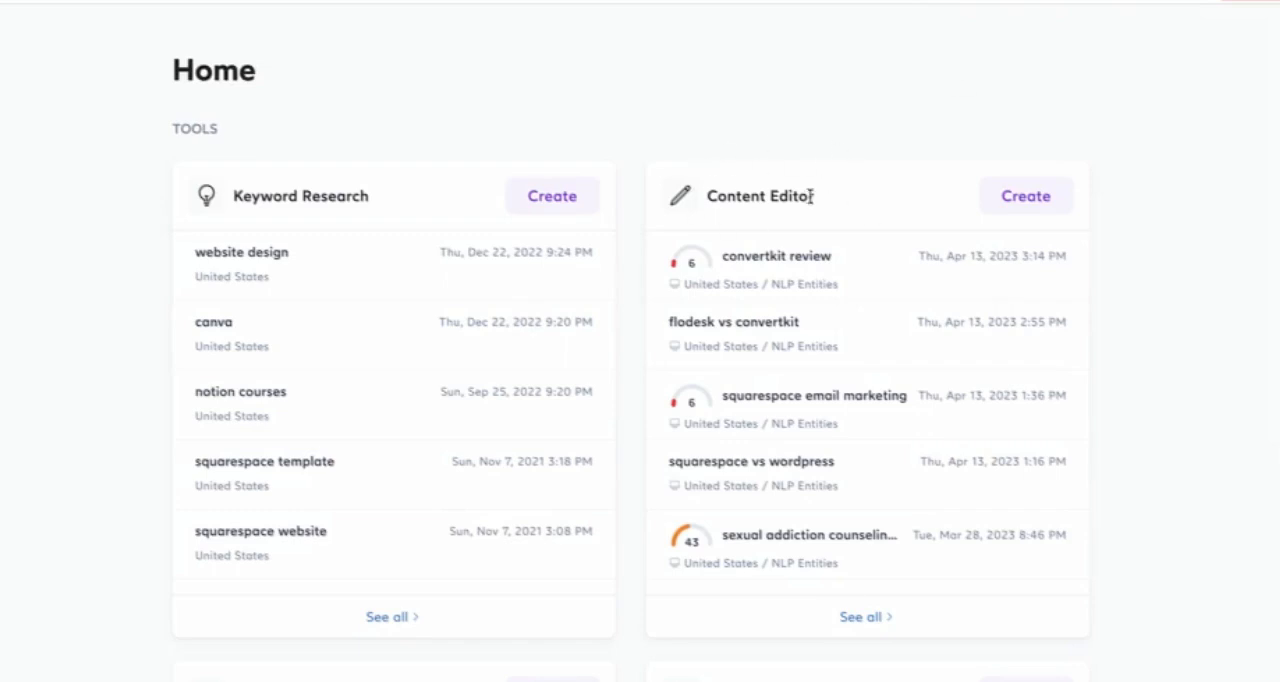
click(1050, 202)
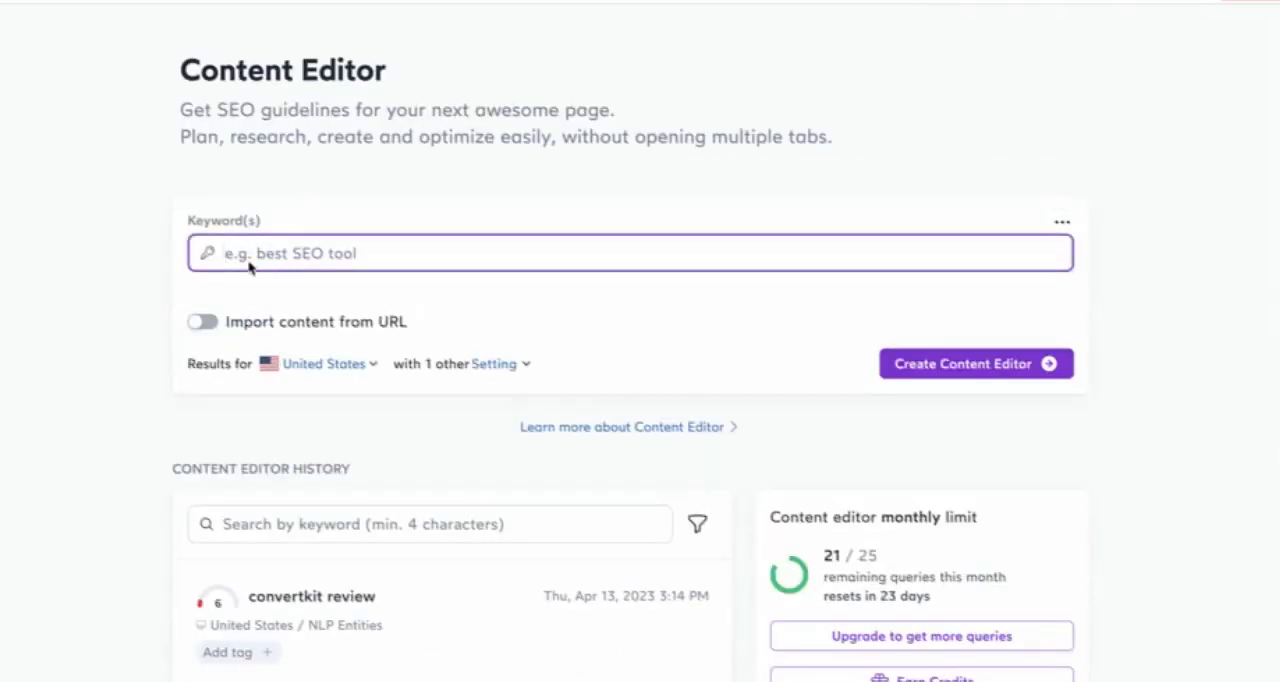
text(12 week dumbbell workout plan pdf)
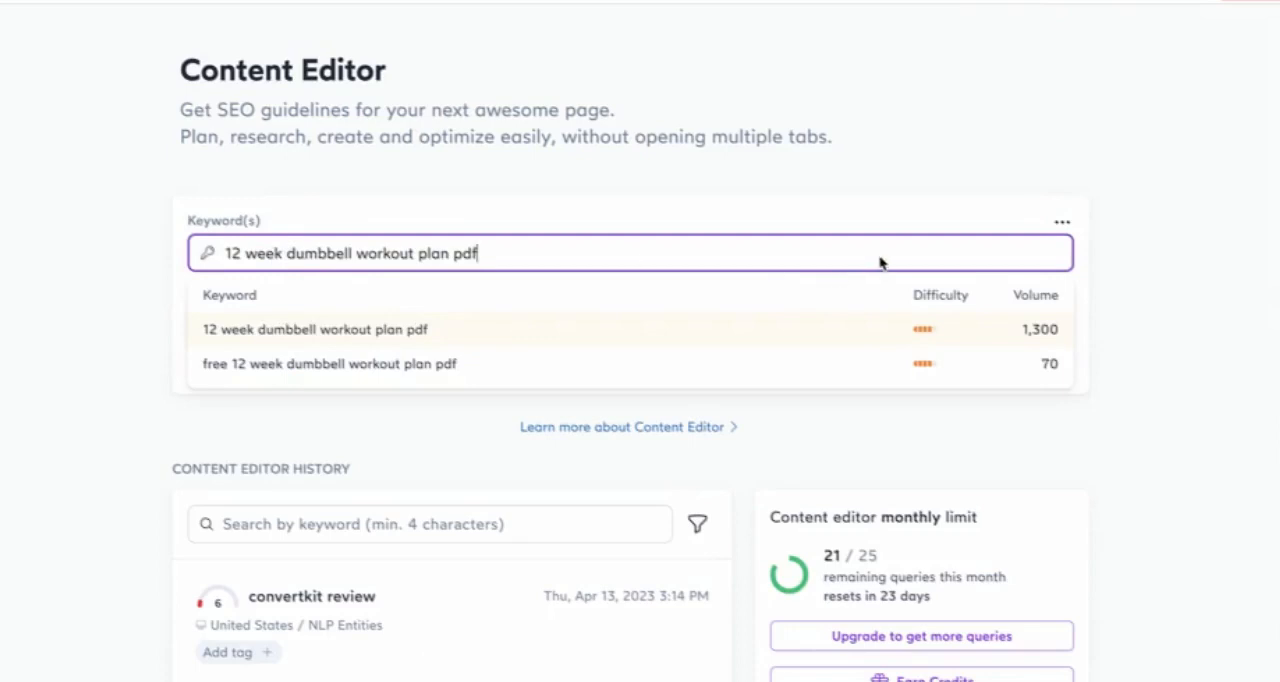
click(990, 366)
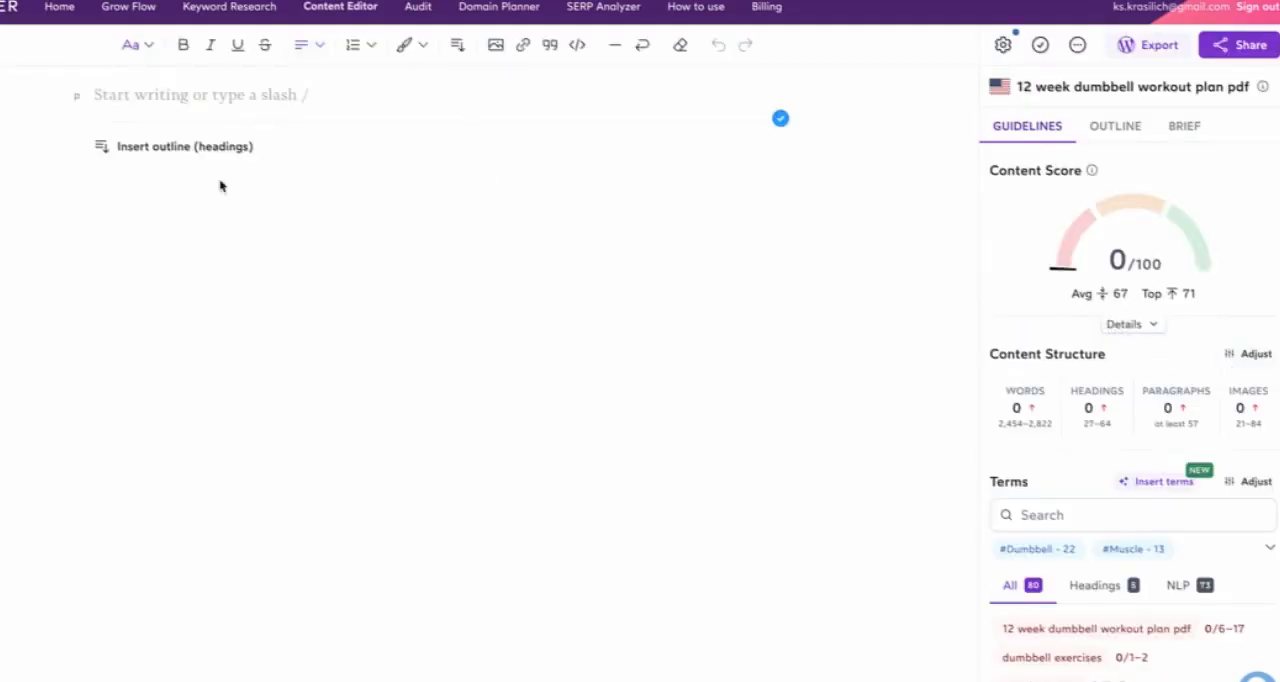
Step: Add "12 week dumbbell workout plan pdf" as the article's first line and format it as an H1 heading
click(125, 95)
text(12 week dumbbell workout plan pdf)
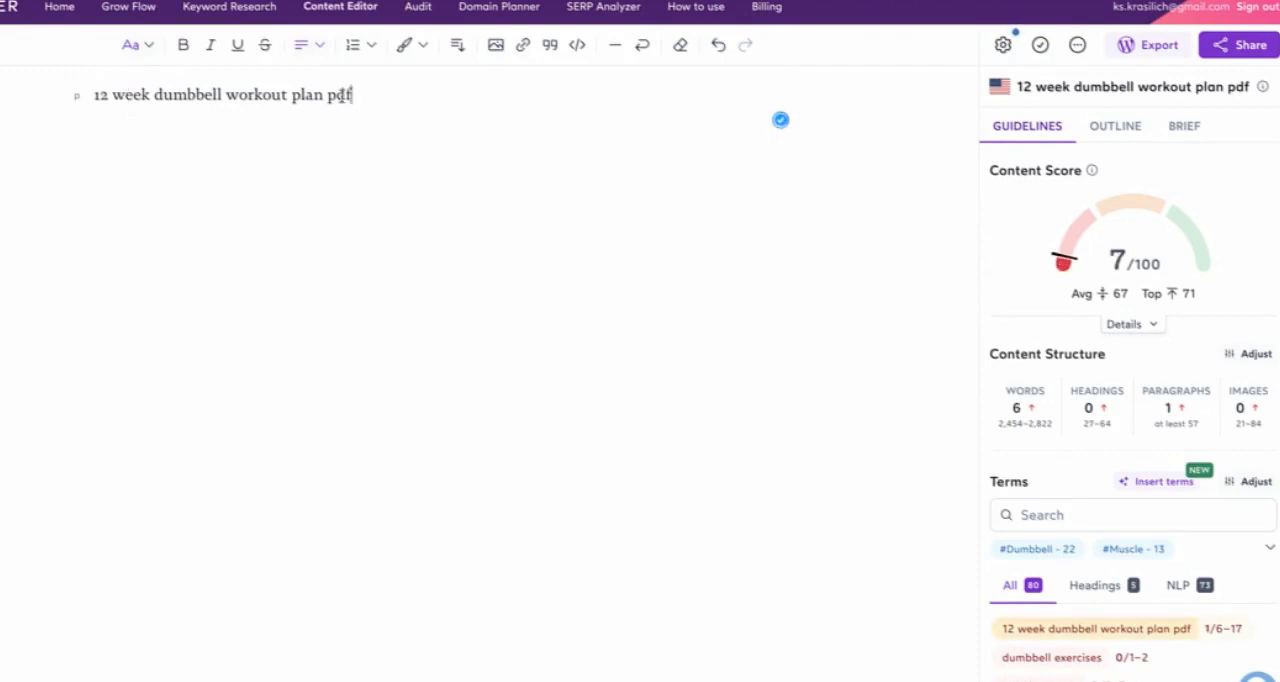
triple_click(303, 94)
click(18, 129)
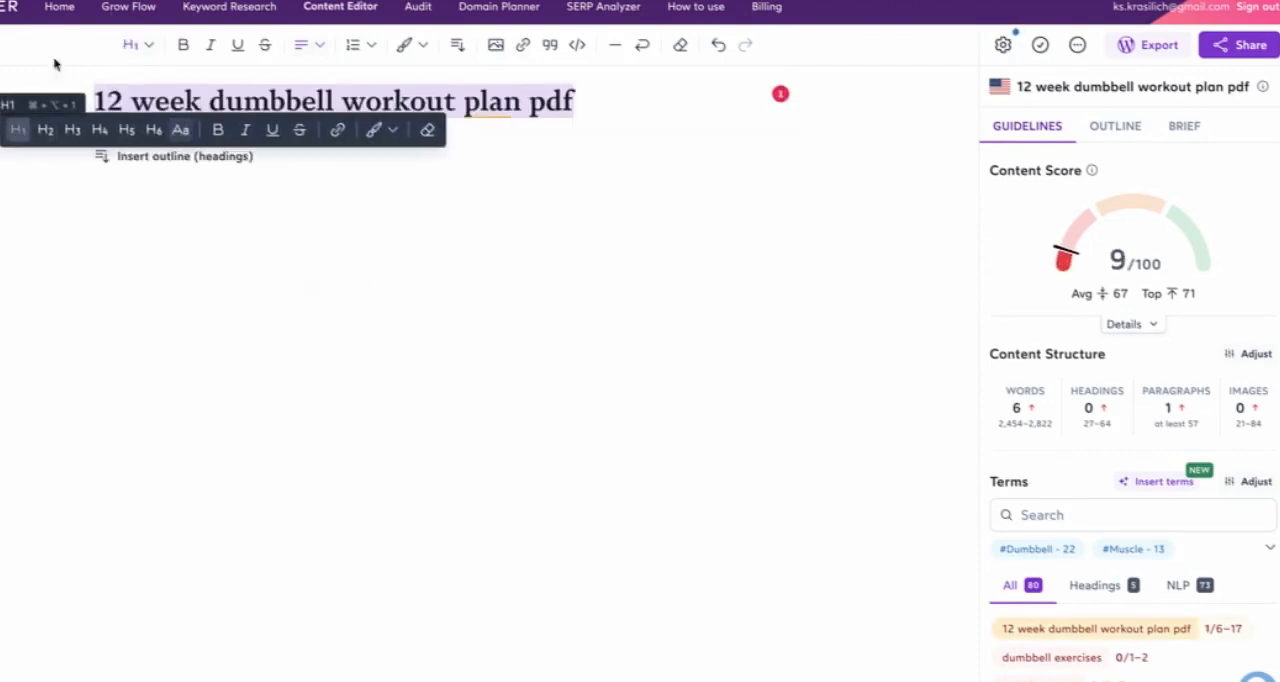
Step: Add a body paragraph reading "Type" below the H1 heading
scroll(1134, 440, down, 2)
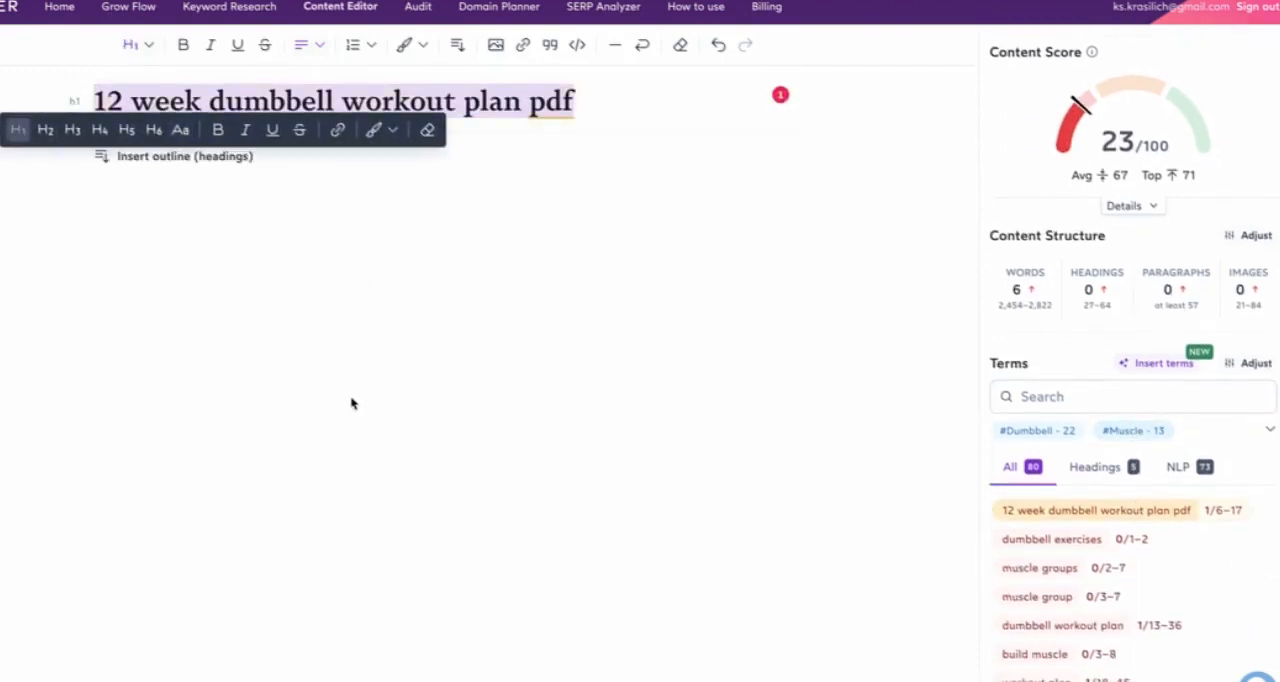
click(180, 214)
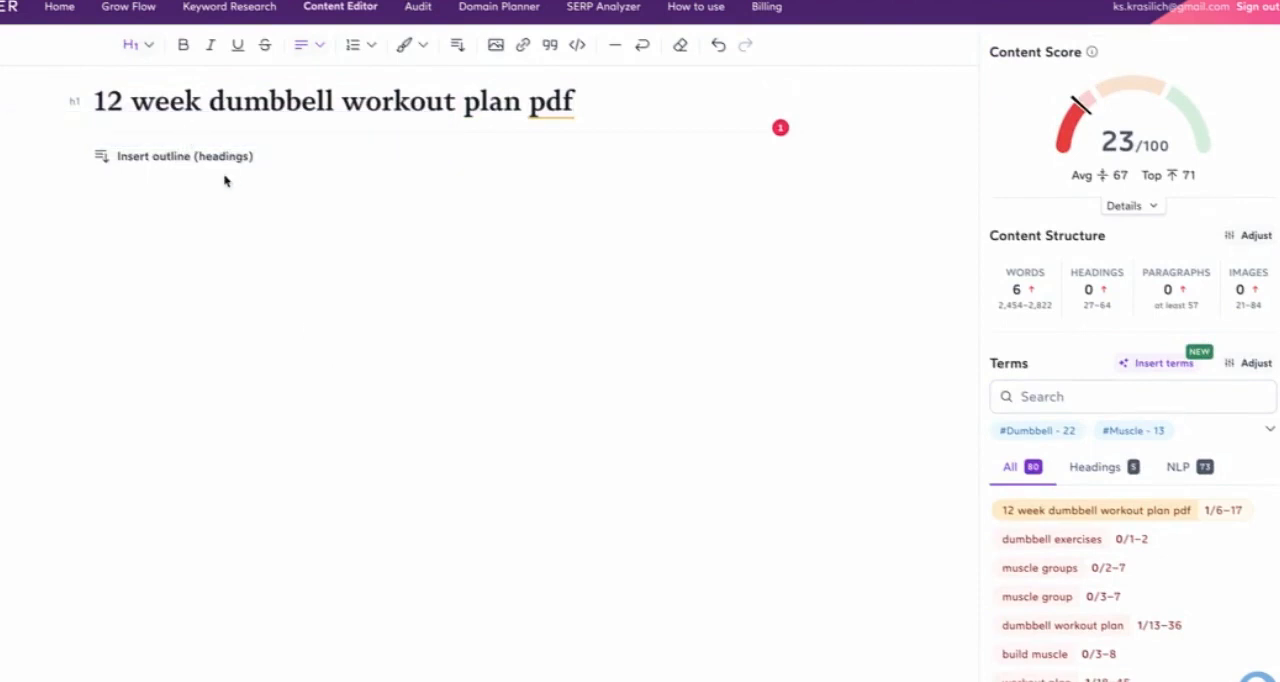
key(Return)
text(Type)
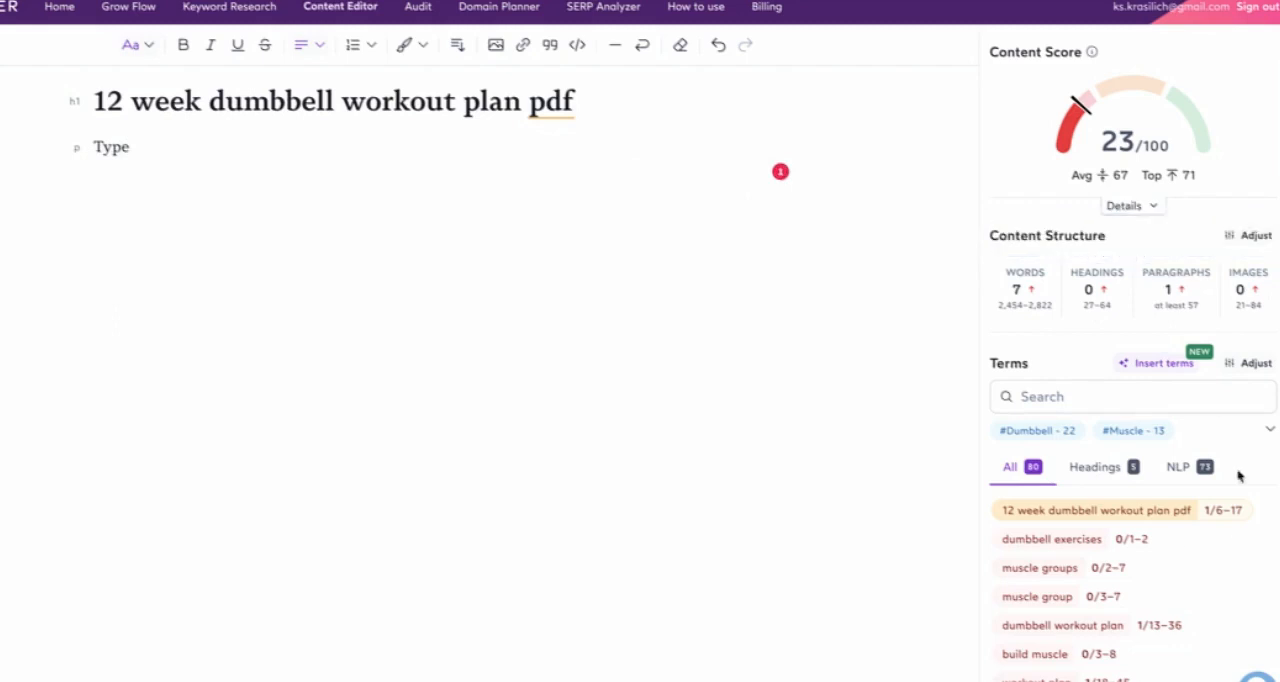
Step: Open the Content Editor's organic competitor settings and include the fourth-ranked thisiswhyimfit.com page among the competitors
scroll(1105, 223, up, 1)
scroll(1124, 399, down, 3)
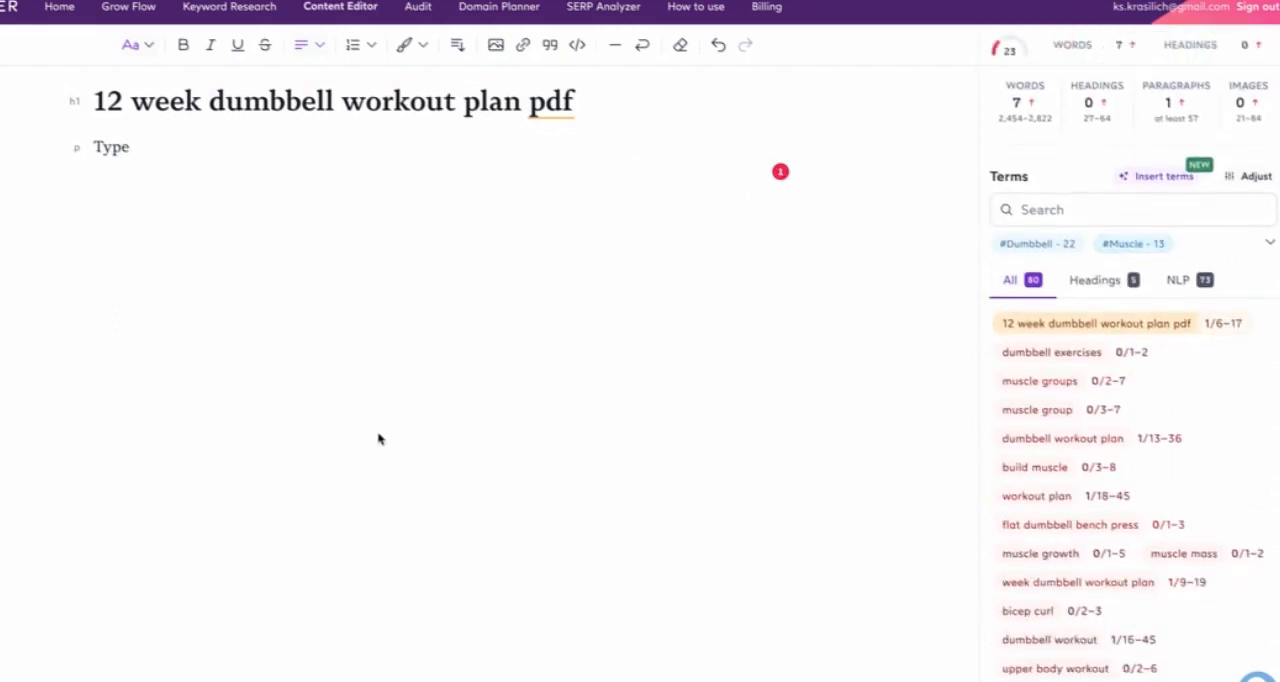
scroll(993, 432, up, 3)
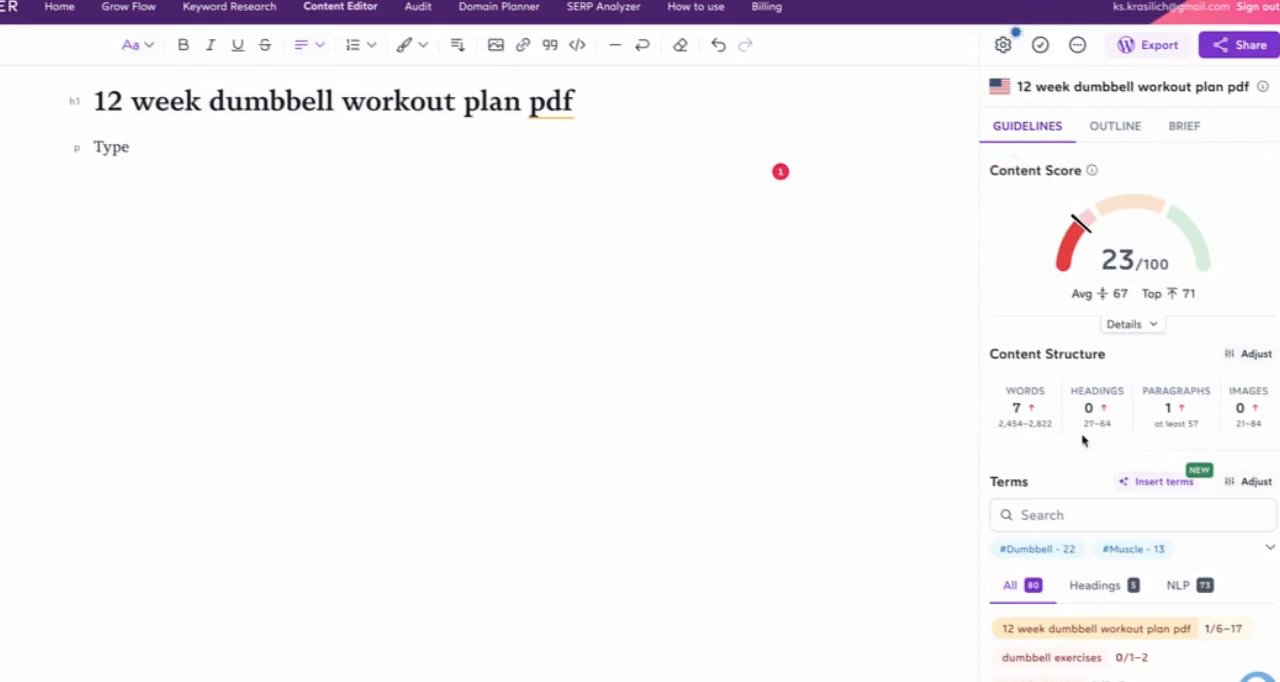
click(1005, 46)
scroll(132, 577, down, 4)
scroll(132, 577, up, 3)
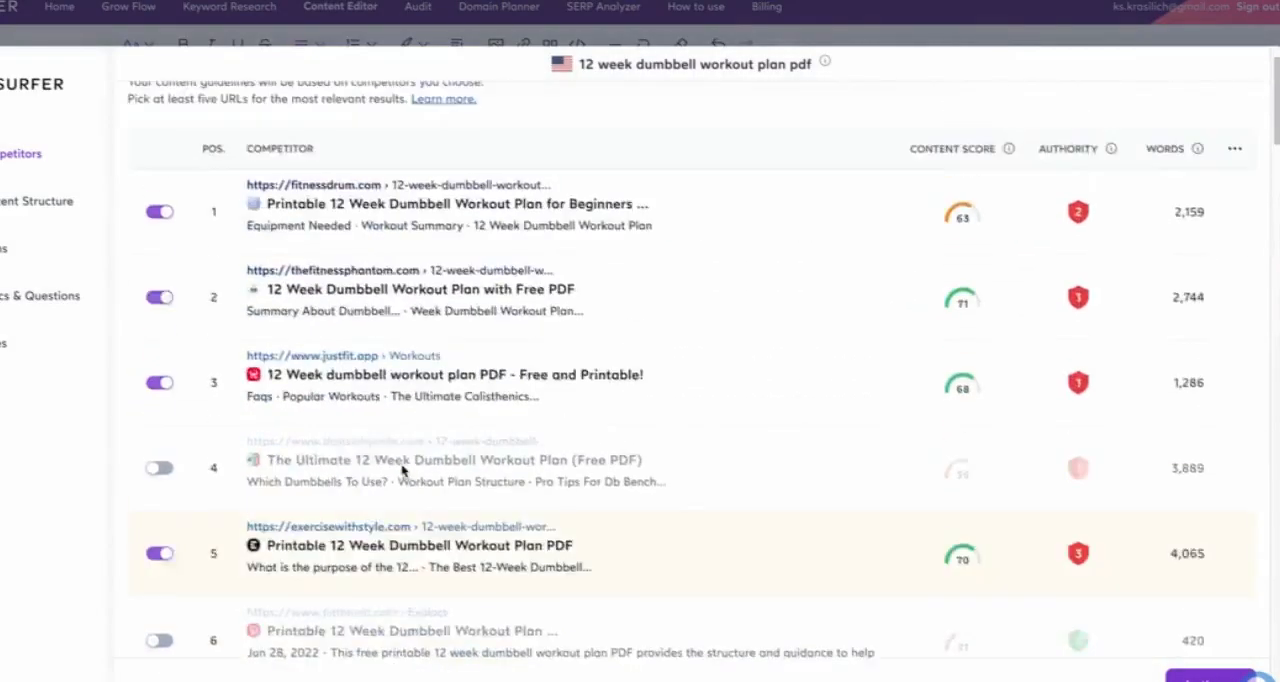
scroll(403, 474, down, 1)
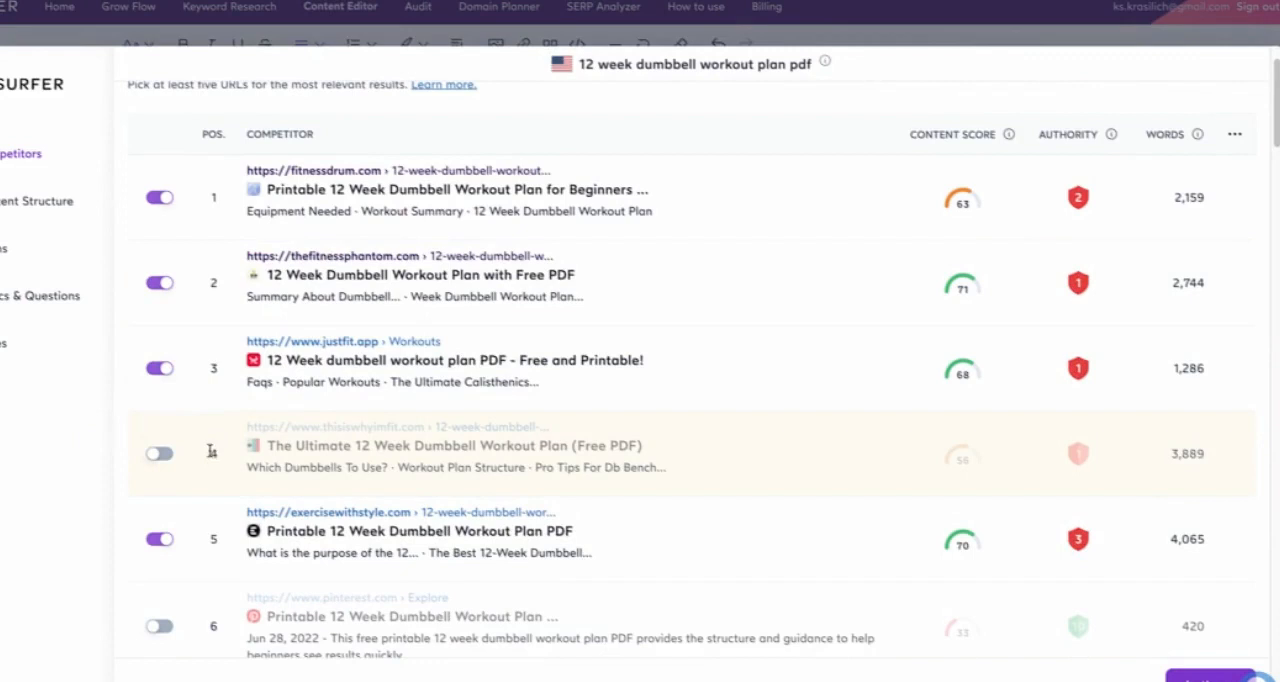
click(160, 454)
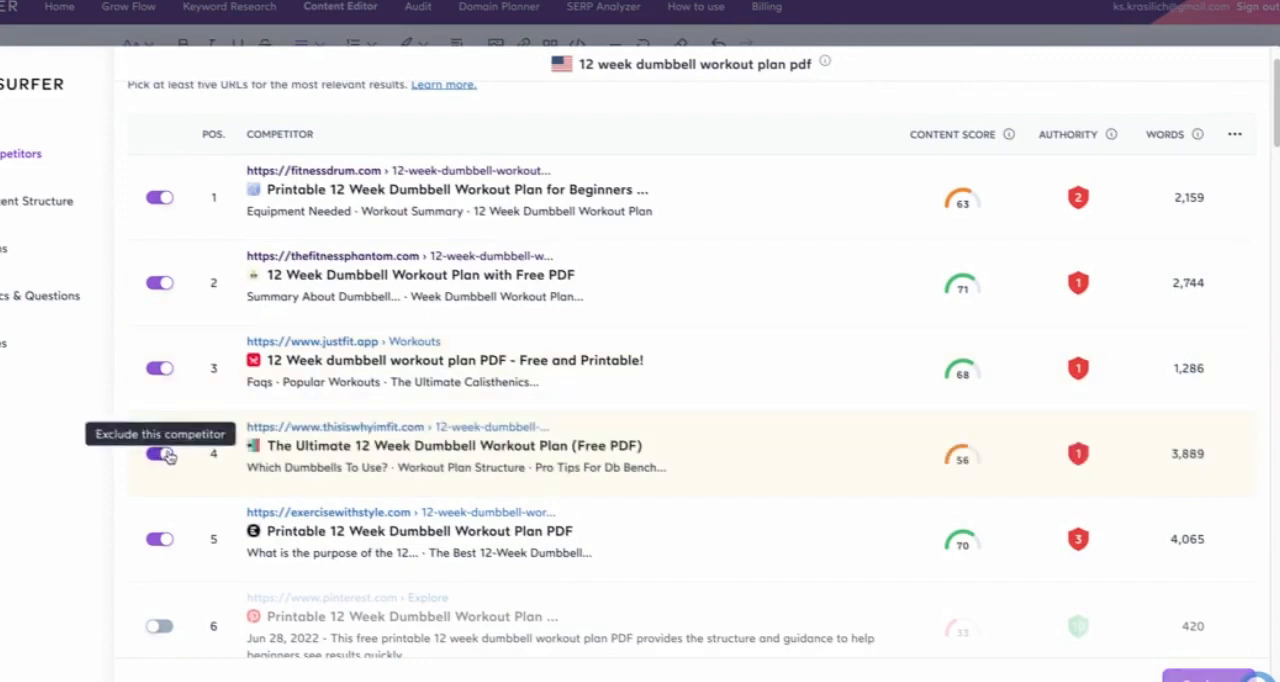
Step: Check the remaining organic competitors for the keyword and apply the updated competitor selection to the guidelines
scroll(450, 620, down, 1)
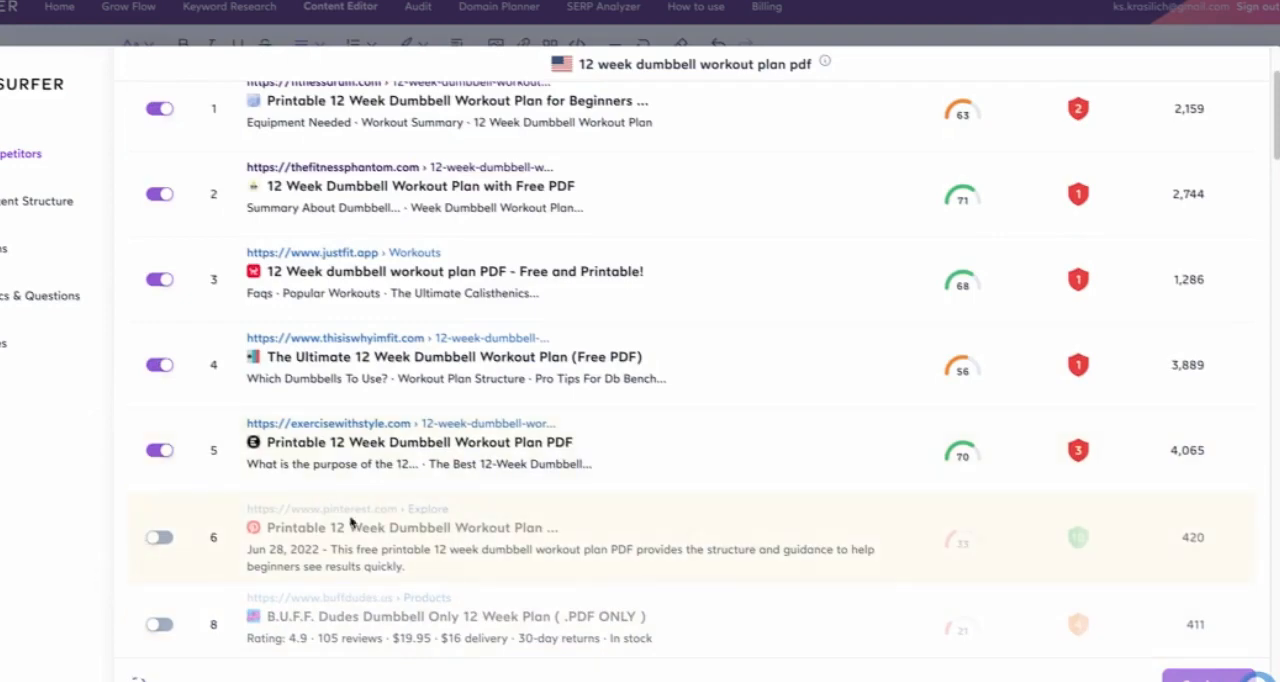
scroll(183, 402, down, 3)
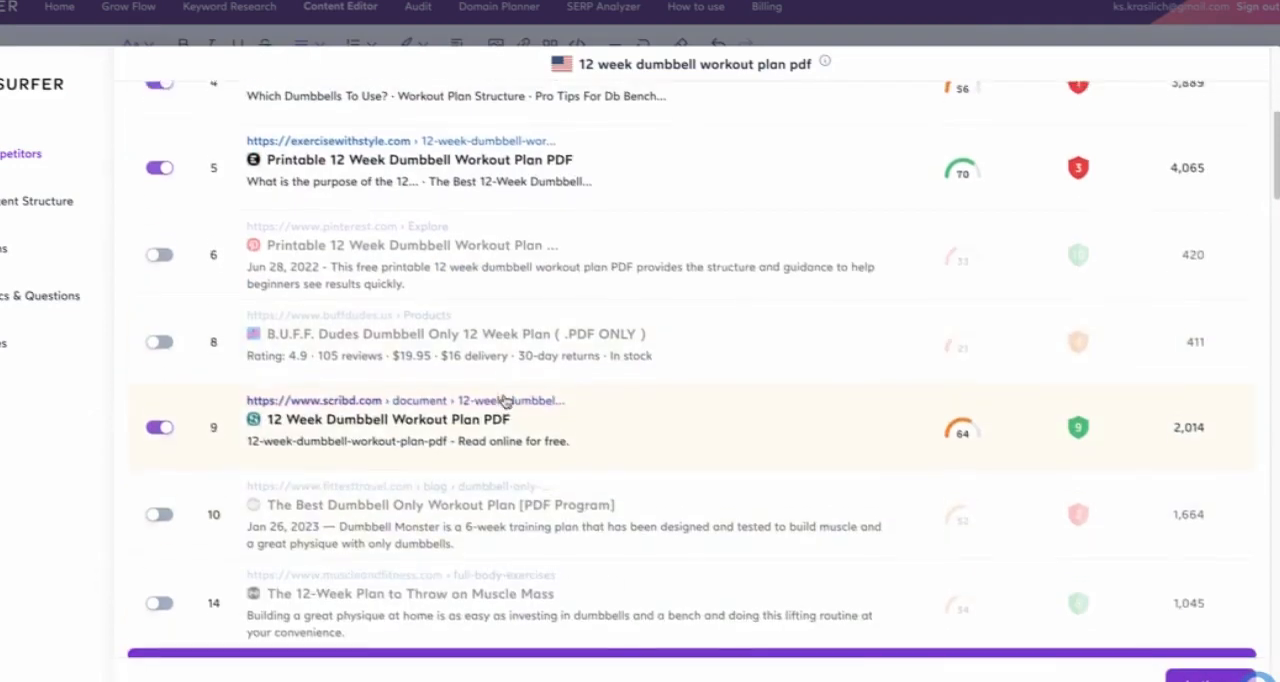
scroll(410, 400, up, 5)
scroll(268, 527, down, 3)
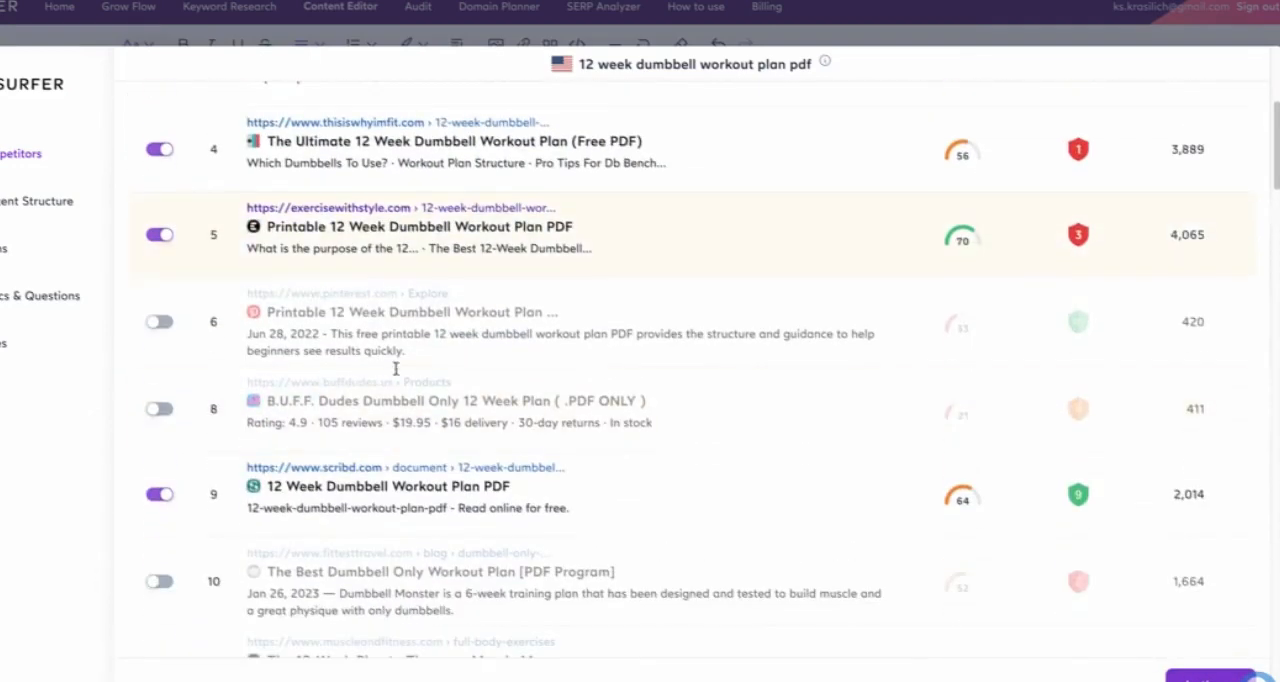
scroll(420, 362, up, 5)
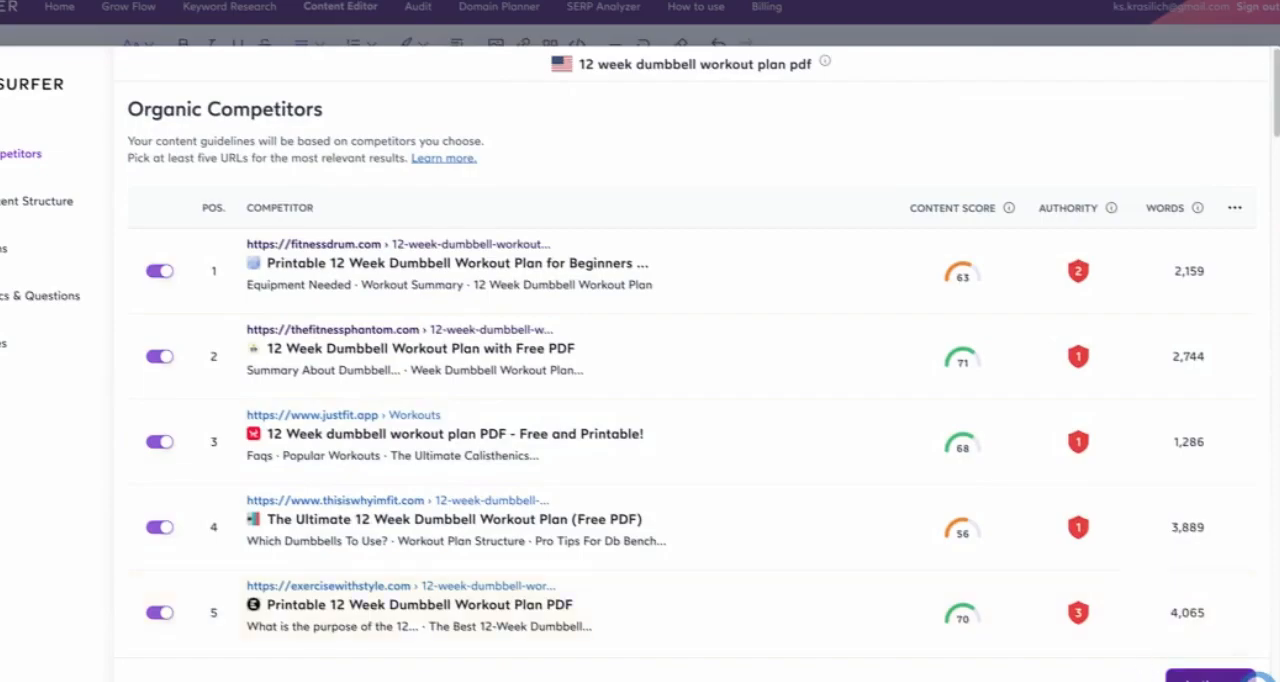
click(1215, 677)
scroll(972, 321, down, 2)
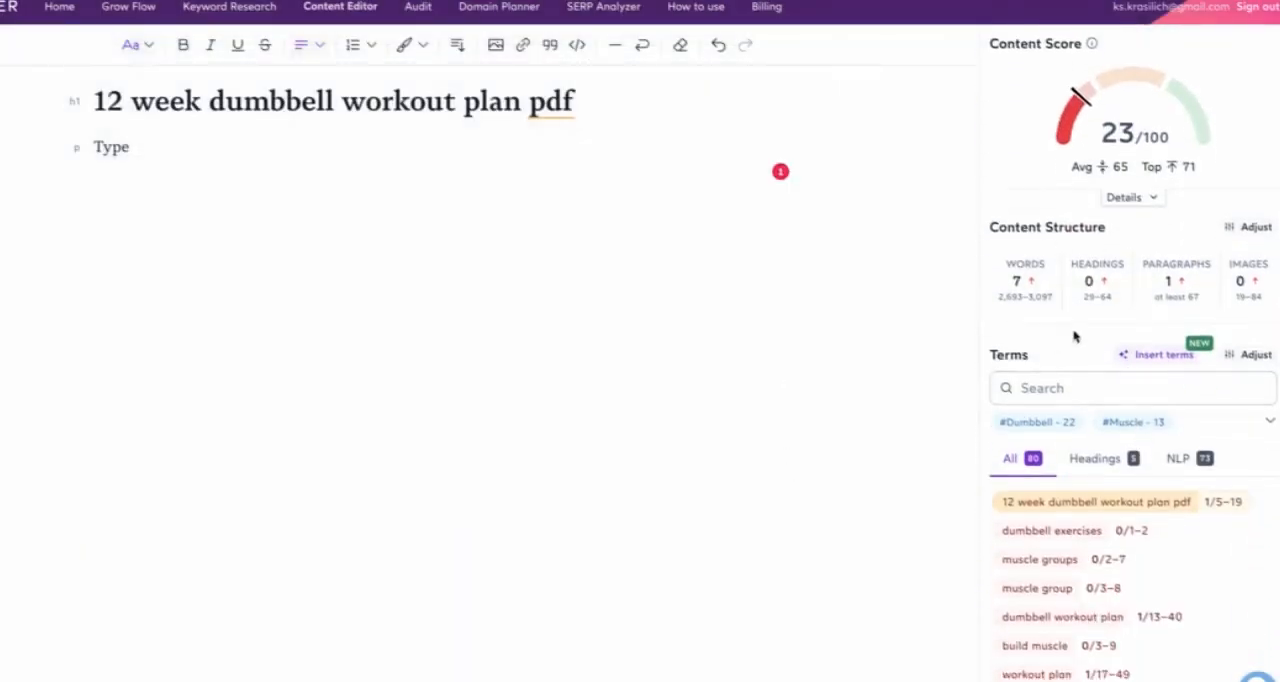
Step: Examine the Content Structure targets for words, headings, paragraphs and images, along with the Content Score gauge
mouse_move(1018, 294)
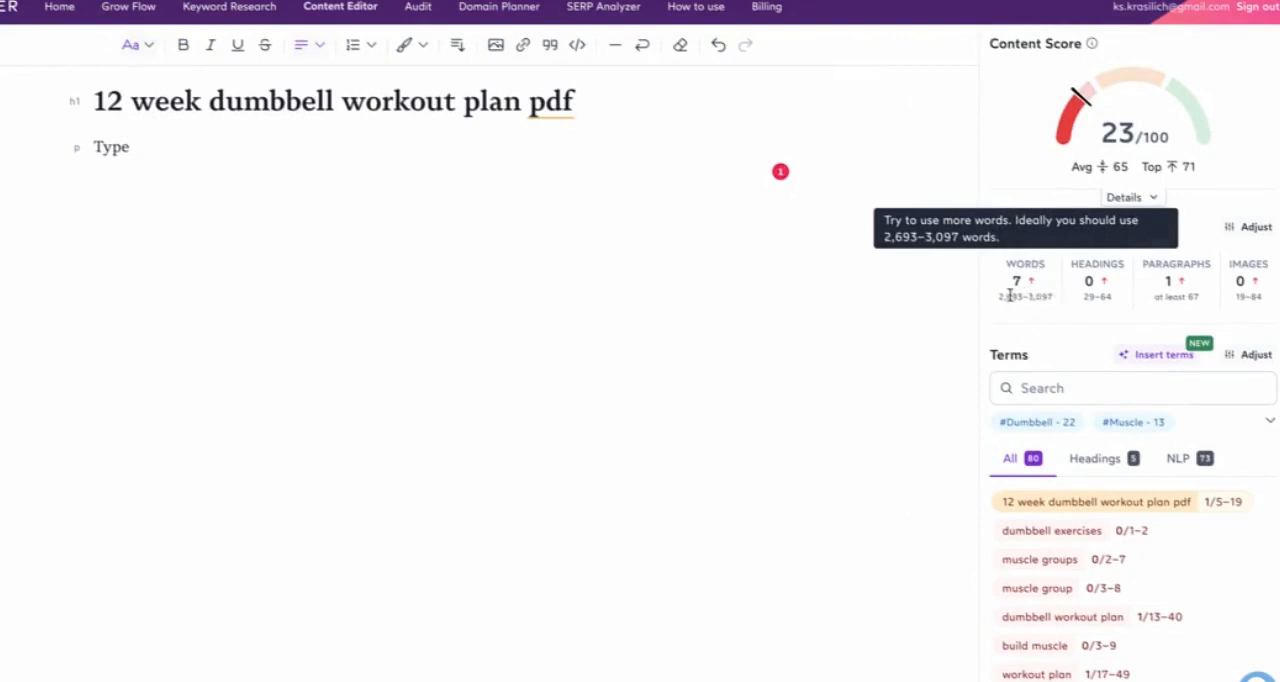
mouse_move(1108, 290)
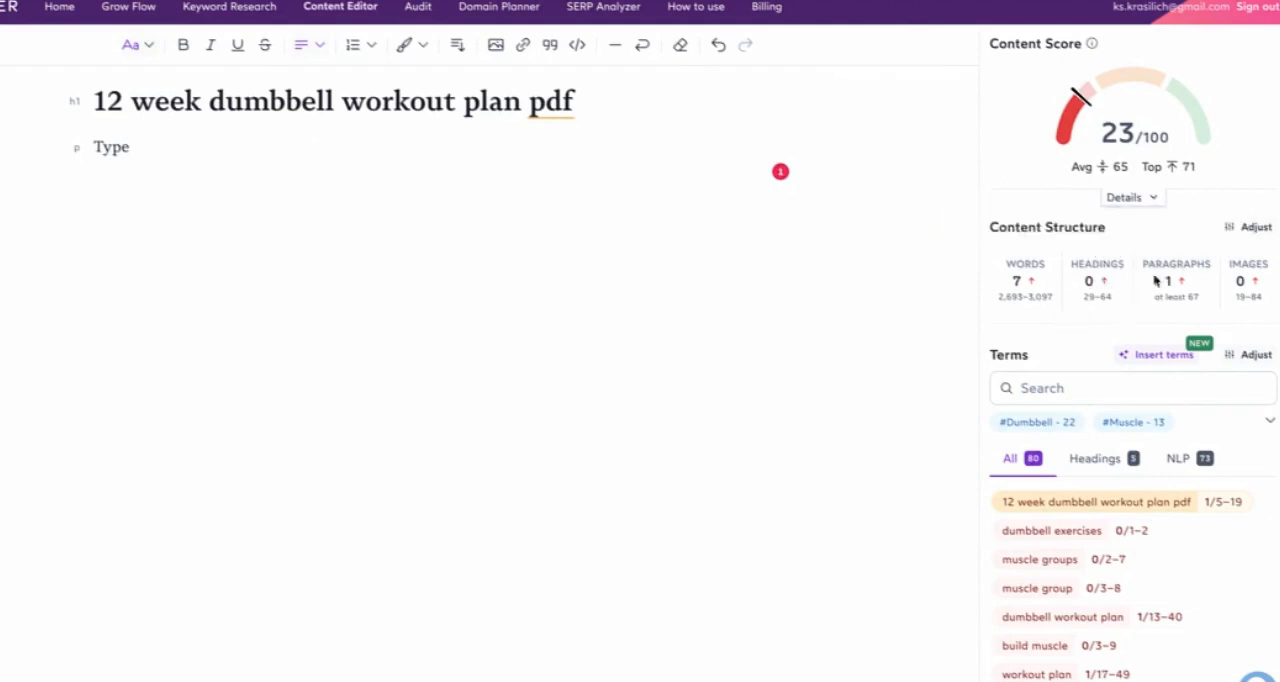
mouse_move(1266, 294)
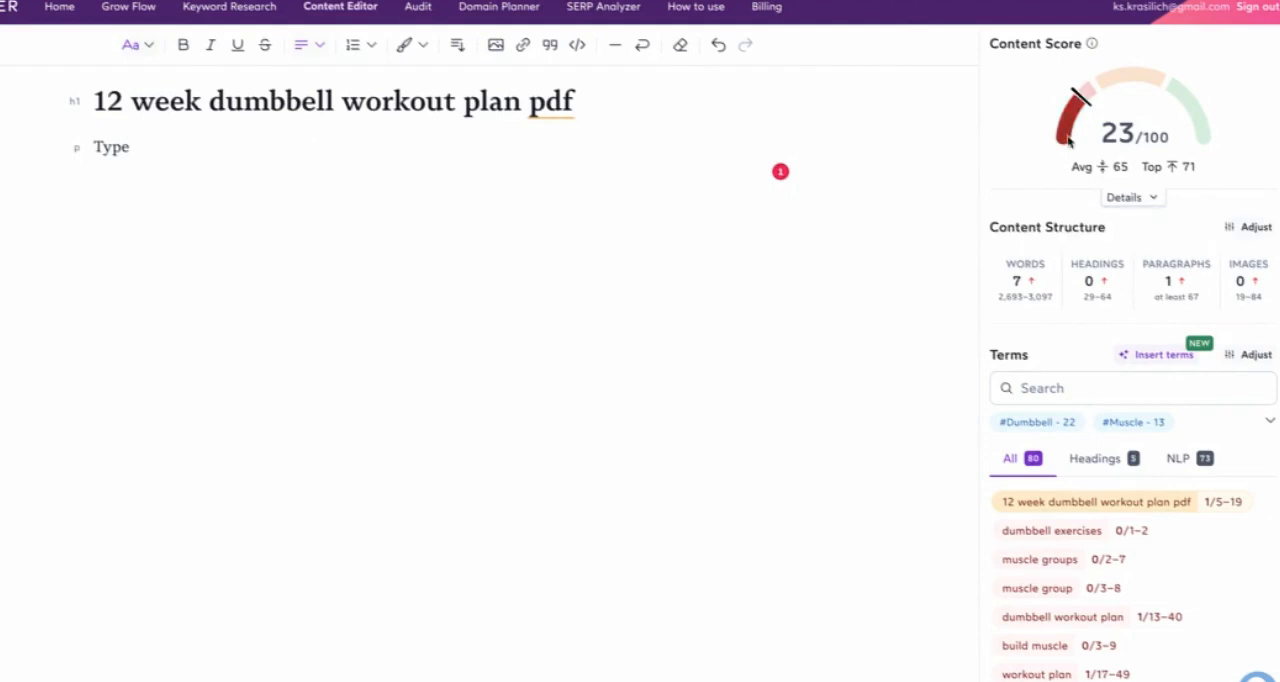
mouse_move(1160, 95)
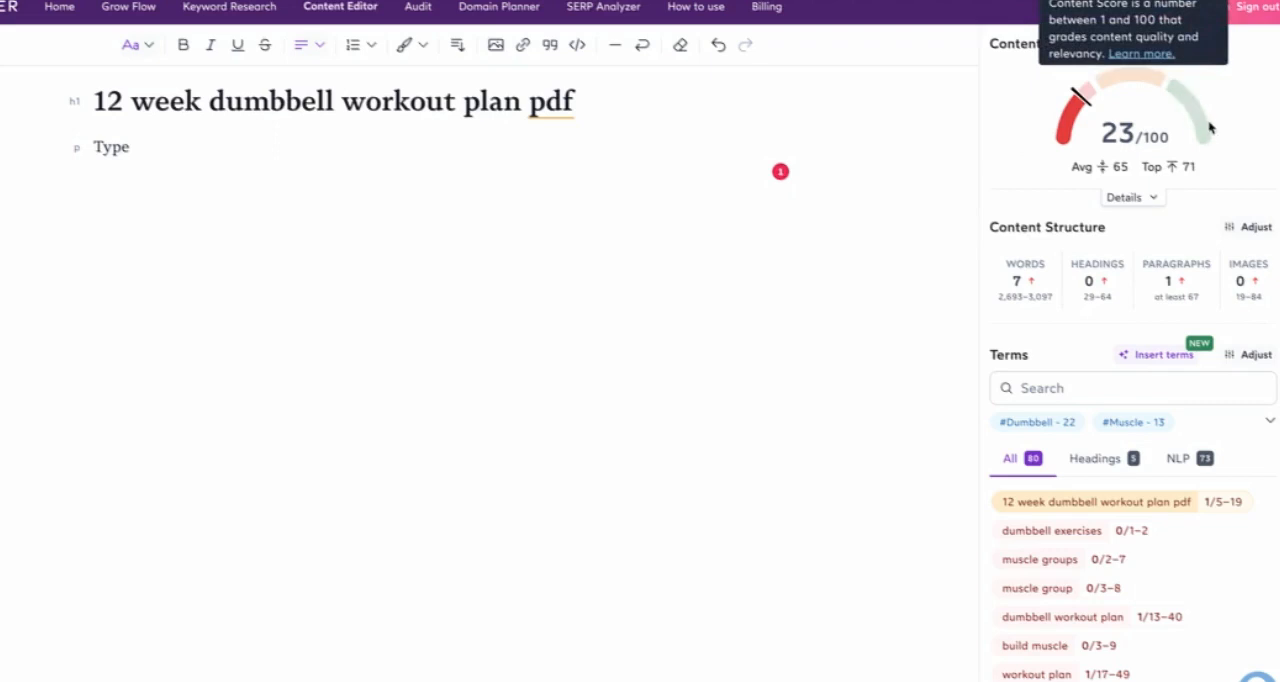
scroll(1210, 127, up, 1)
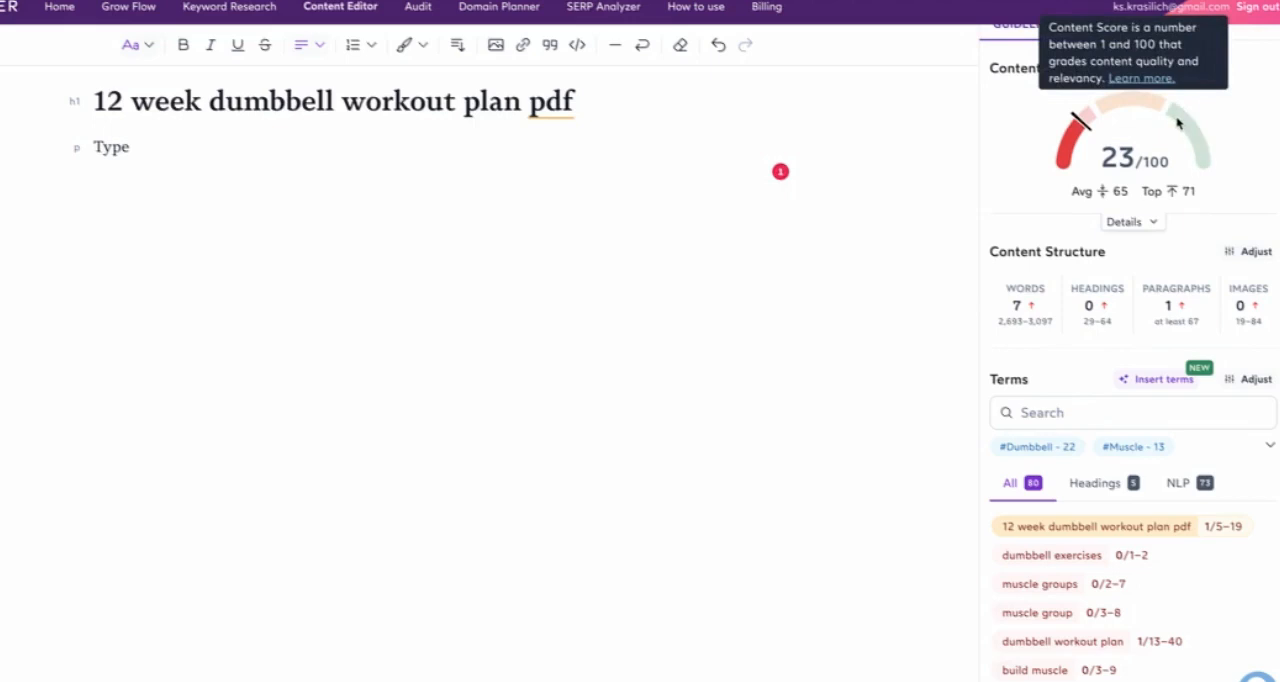
Step: Compare the full list of suggested terms and their usage ranges with the terms recommended for headings
scroll(1144, 459, down, 2)
click(1116, 389)
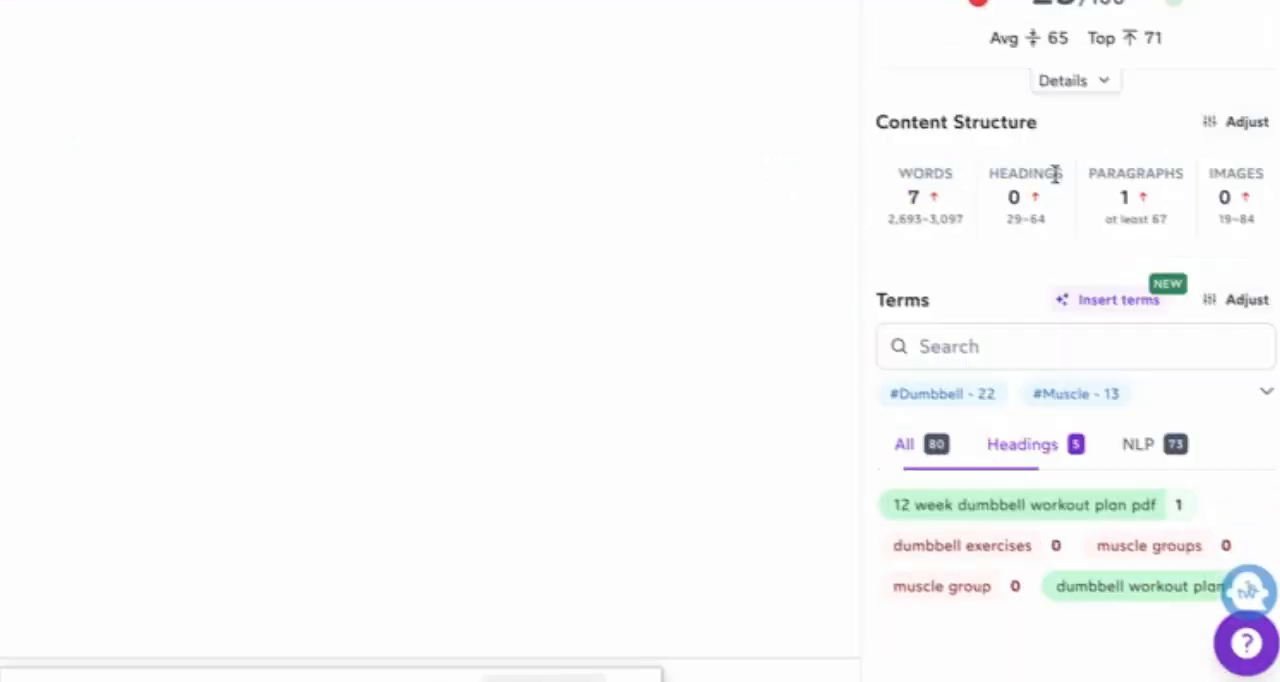
click(904, 446)
scroll(1203, 420, down, 6)
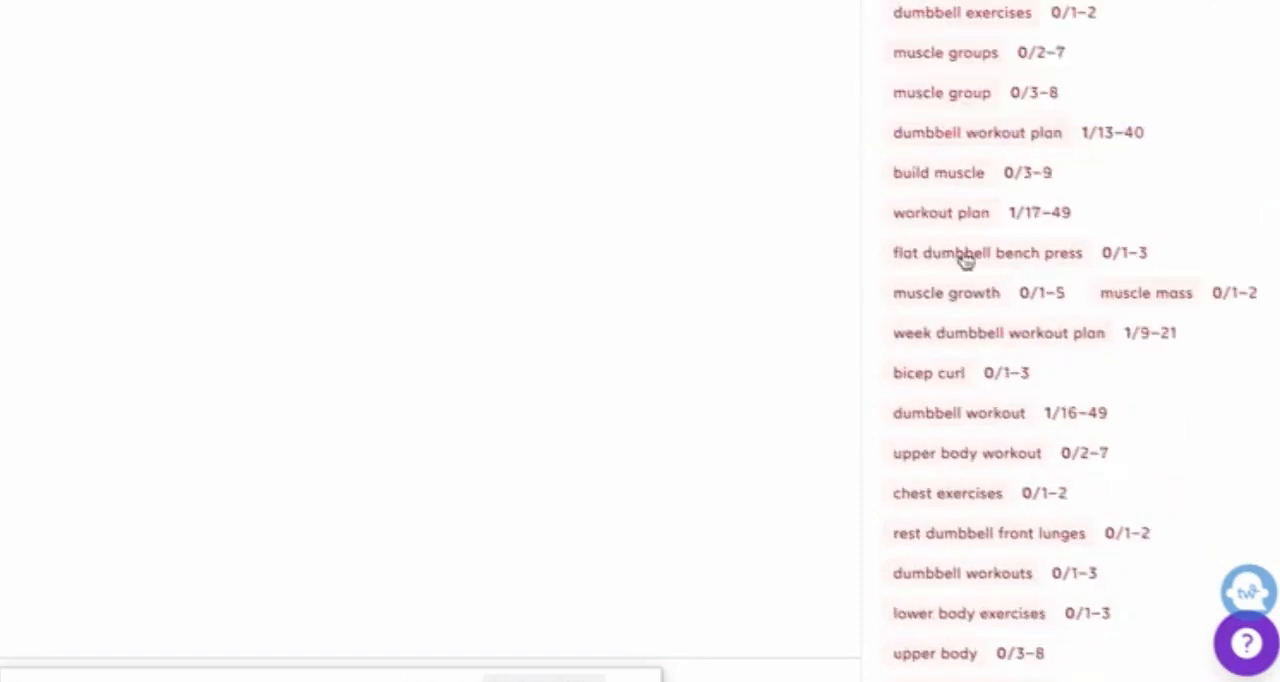
scroll(965, 258, down, 6)
scroll(1069, 331, up, 1)
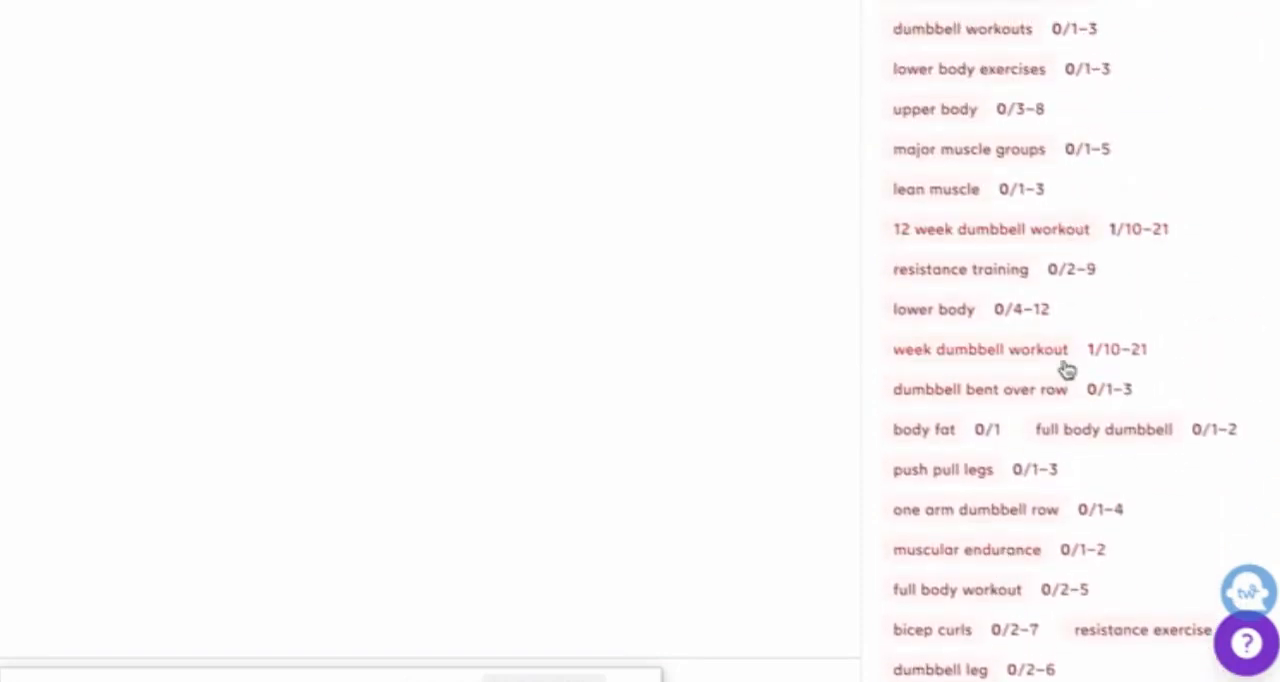
scroll(1060, 366, up, 1)
scroll(1259, 133, up, 6)
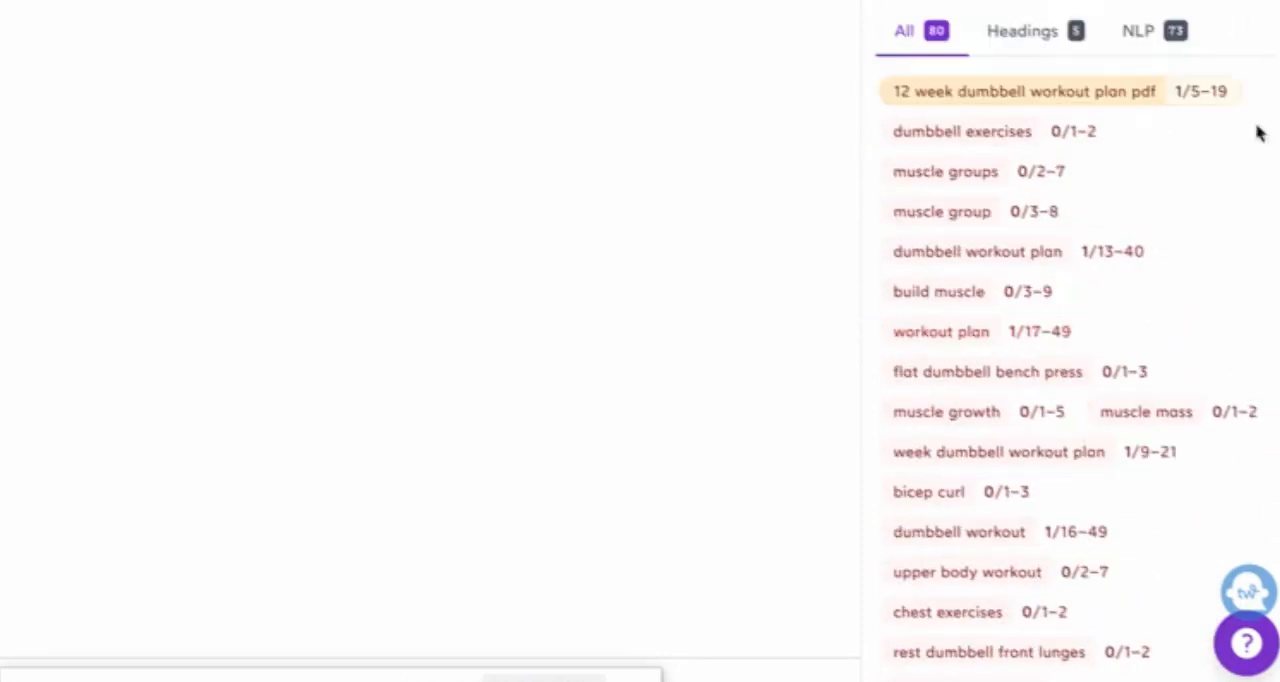
click(1028, 33)
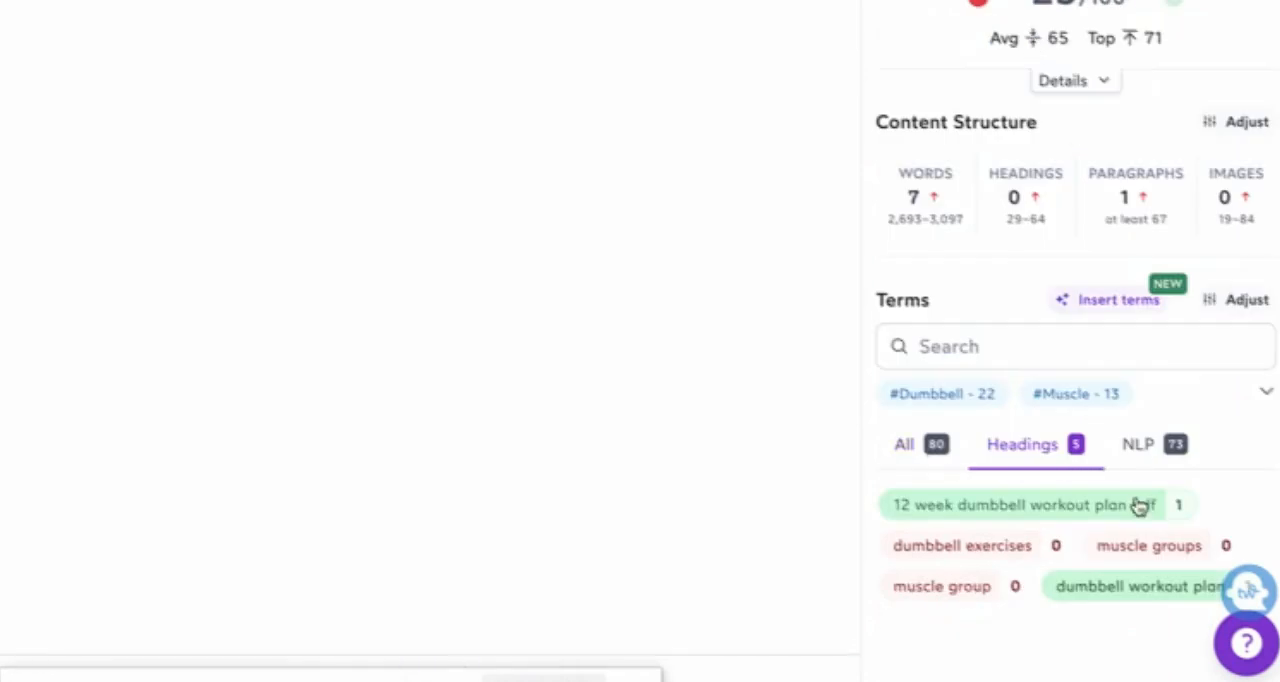
click(922, 447)
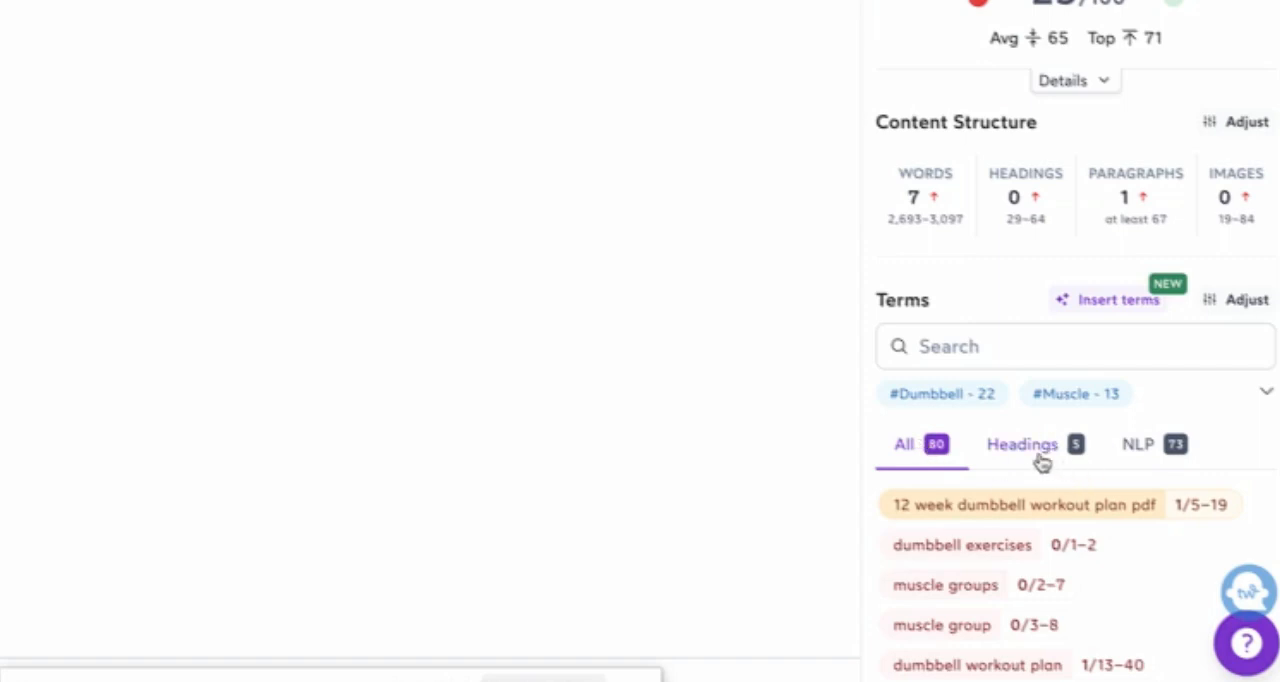
Step: Replace the body paragraph with H2 headings from the suggested heading terms "dumbbell exercises", "muscle groups" and "muscle group"
click(1018, 448)
drag(894, 545, 1038, 549)
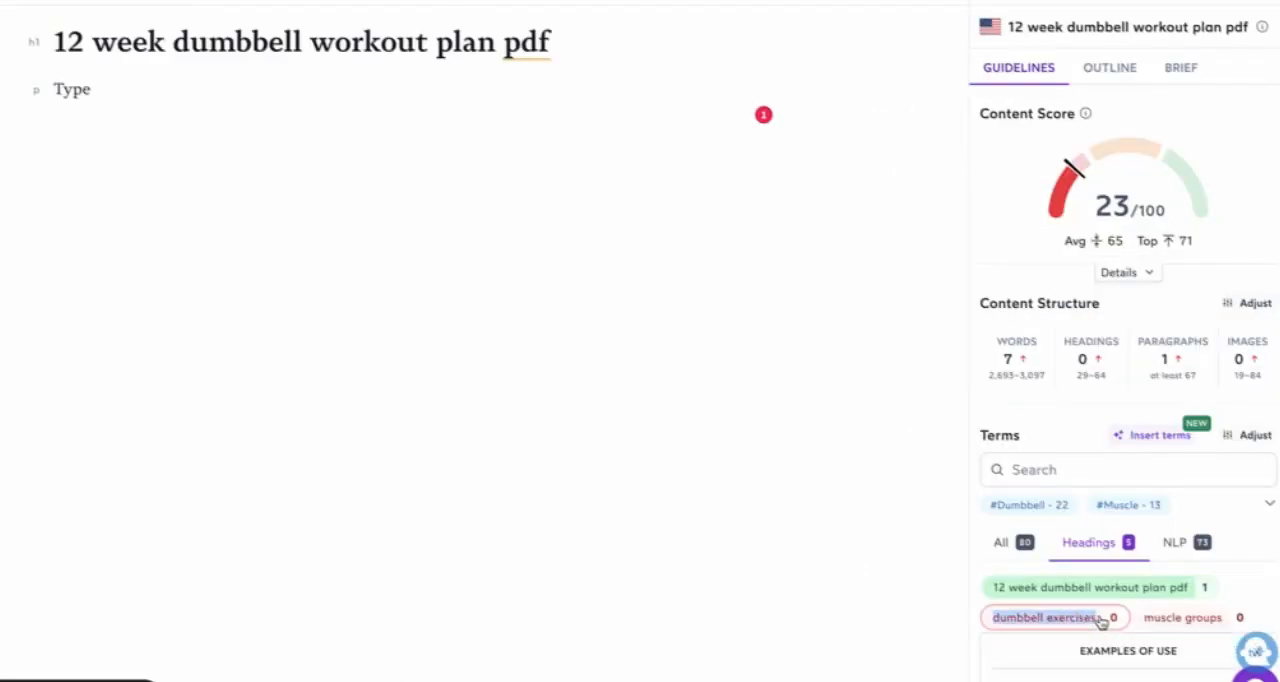
drag(1100, 620, 38, 133)
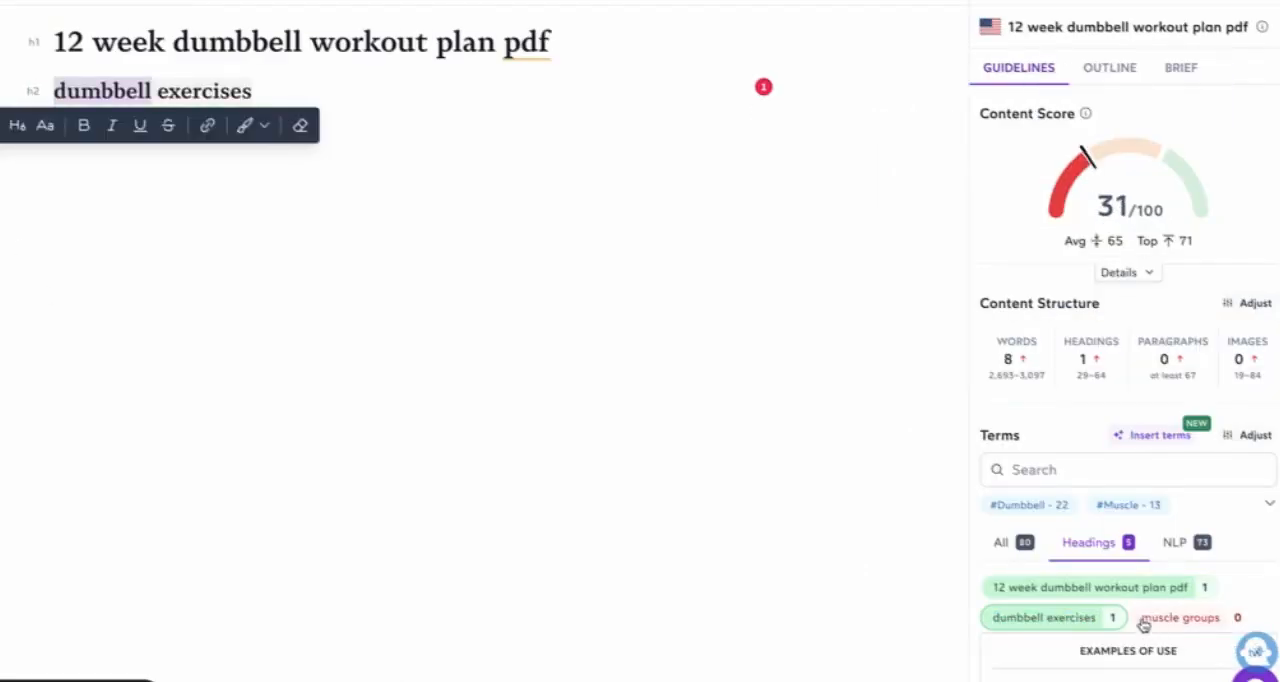
click(253, 91)
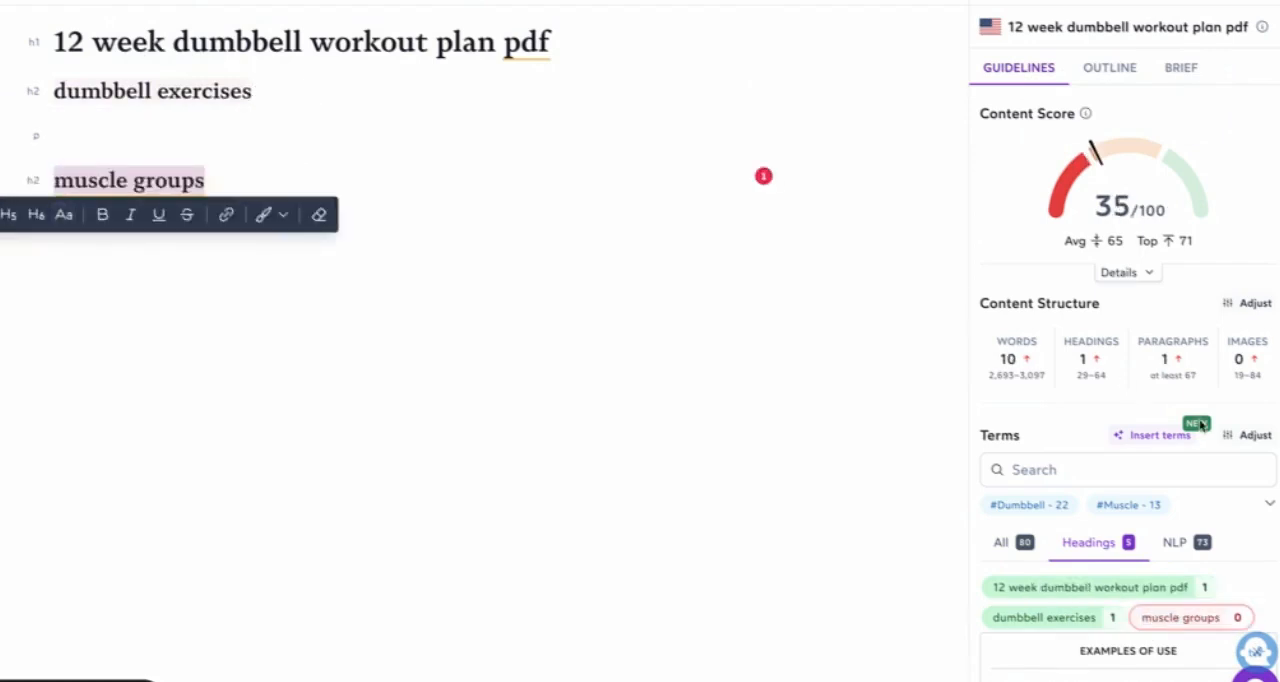
scroll(1240, 595, down, 3)
click(1257, 400)
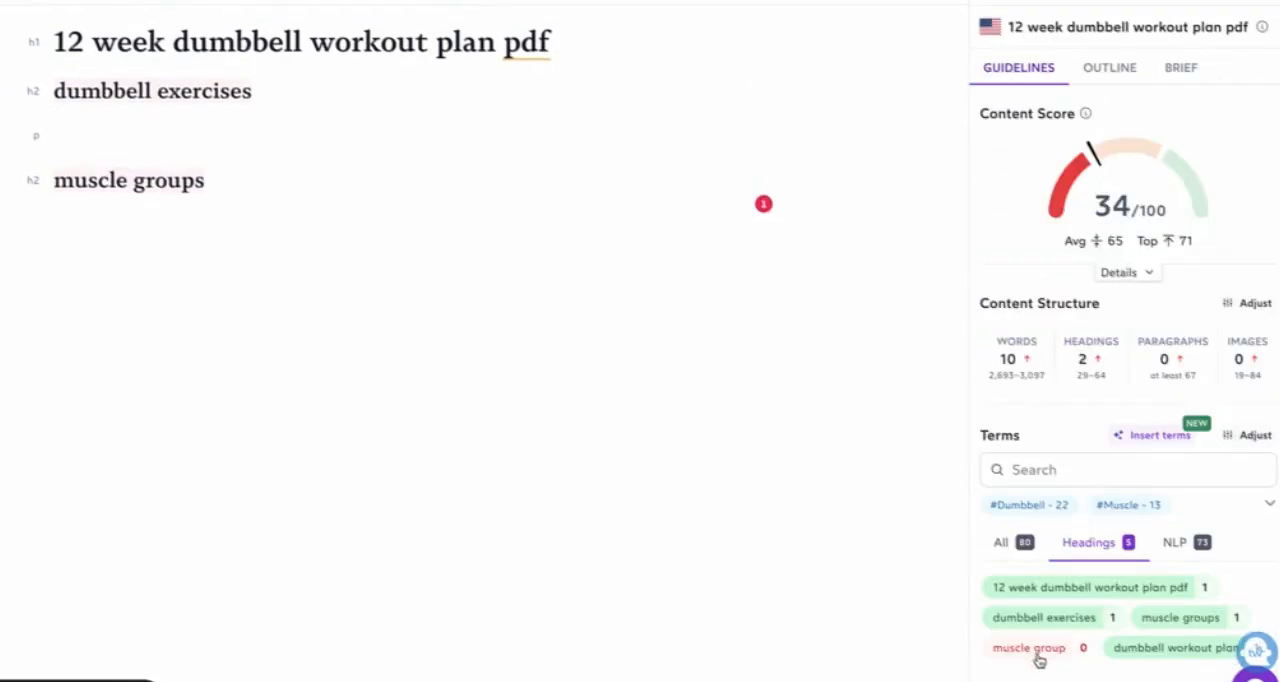
triple_click(1076, 648)
click(1078, 652)
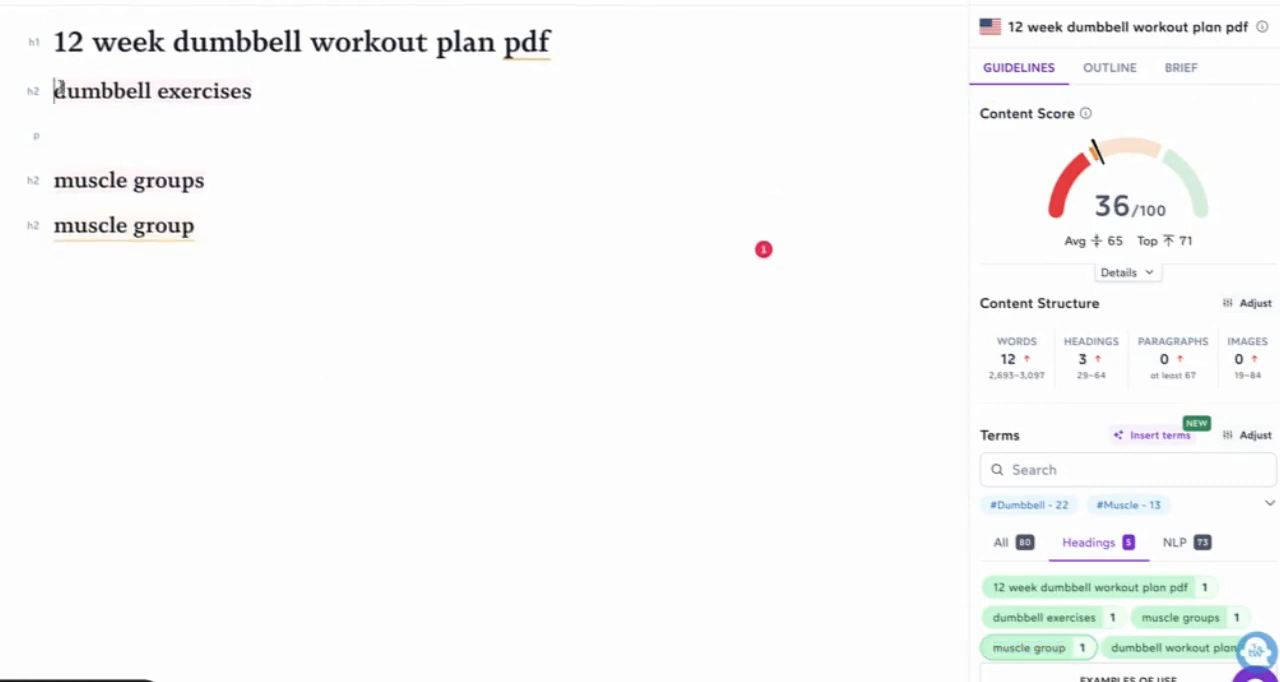
Step: Delete all the H2 headings below the article title, and undo the deletion
drag(58, 88, 303, 271)
key(BackSpace)
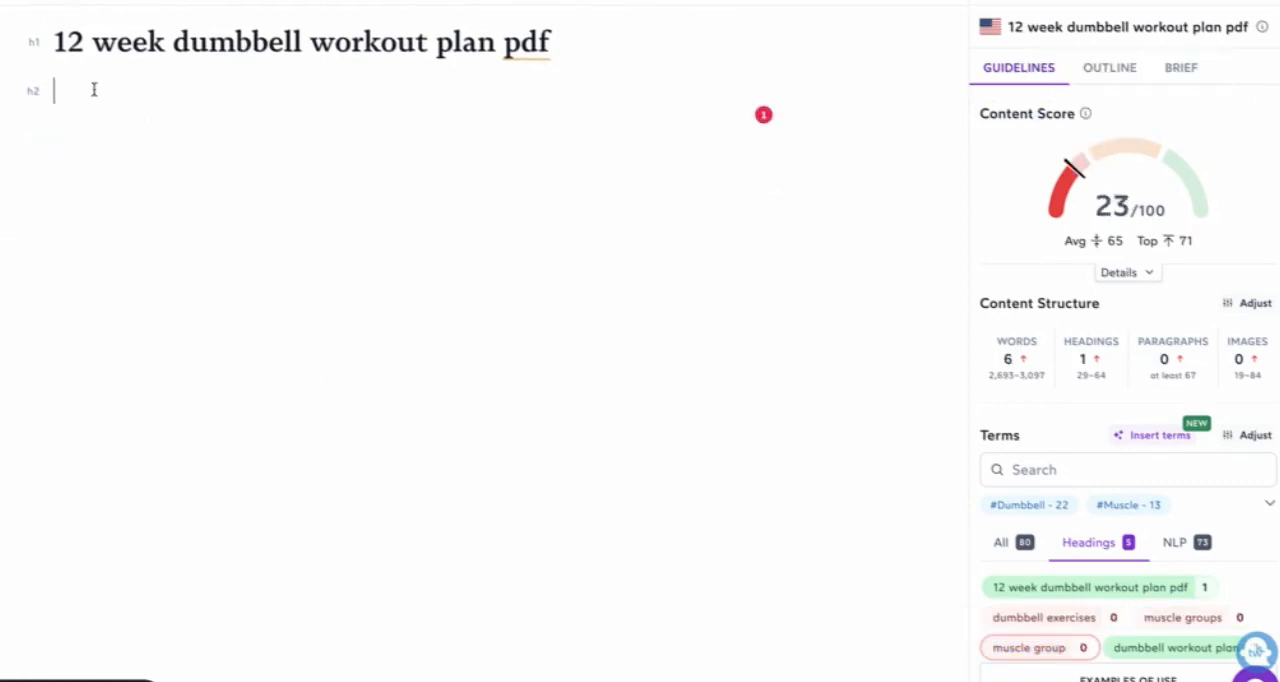
key(ctrl+z)
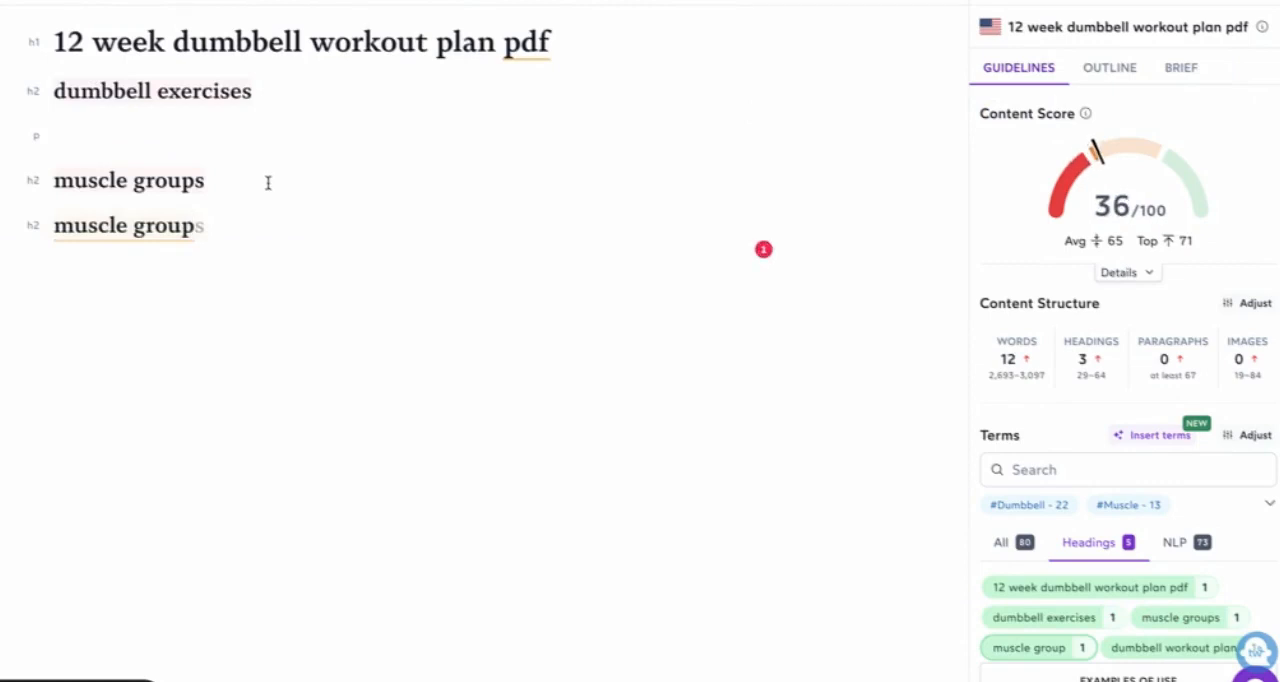
Step: Close the usage examples for "muscle group" and review all suggested terms with their recommended usage counts
scroll(1080, 305, down, 3)
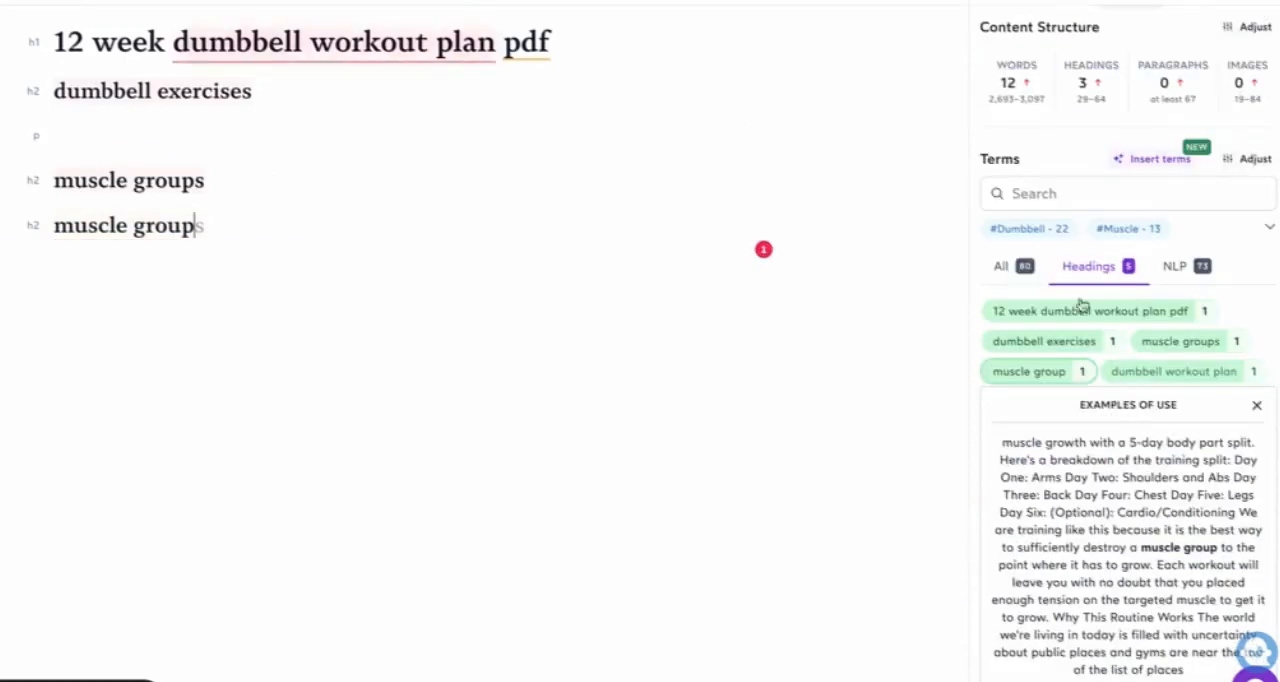
click(1005, 266)
click(1257, 434)
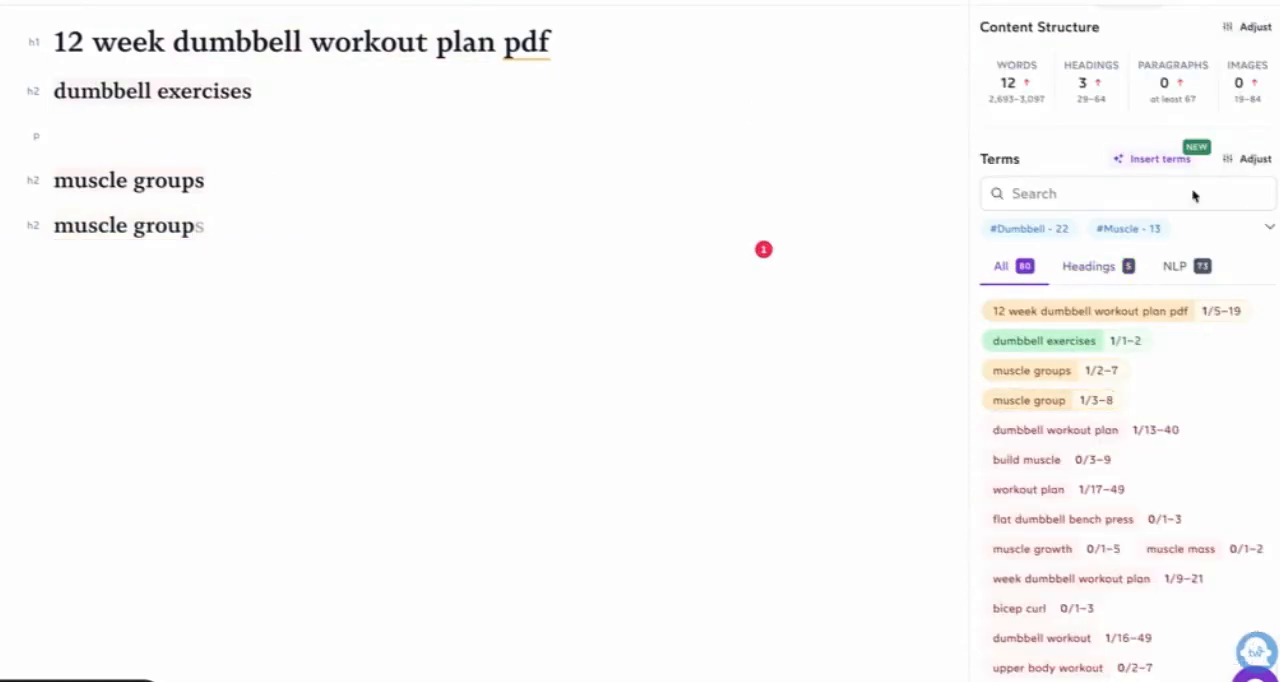
scroll(1178, 532, down, 3)
scroll(1263, 418, up, 1)
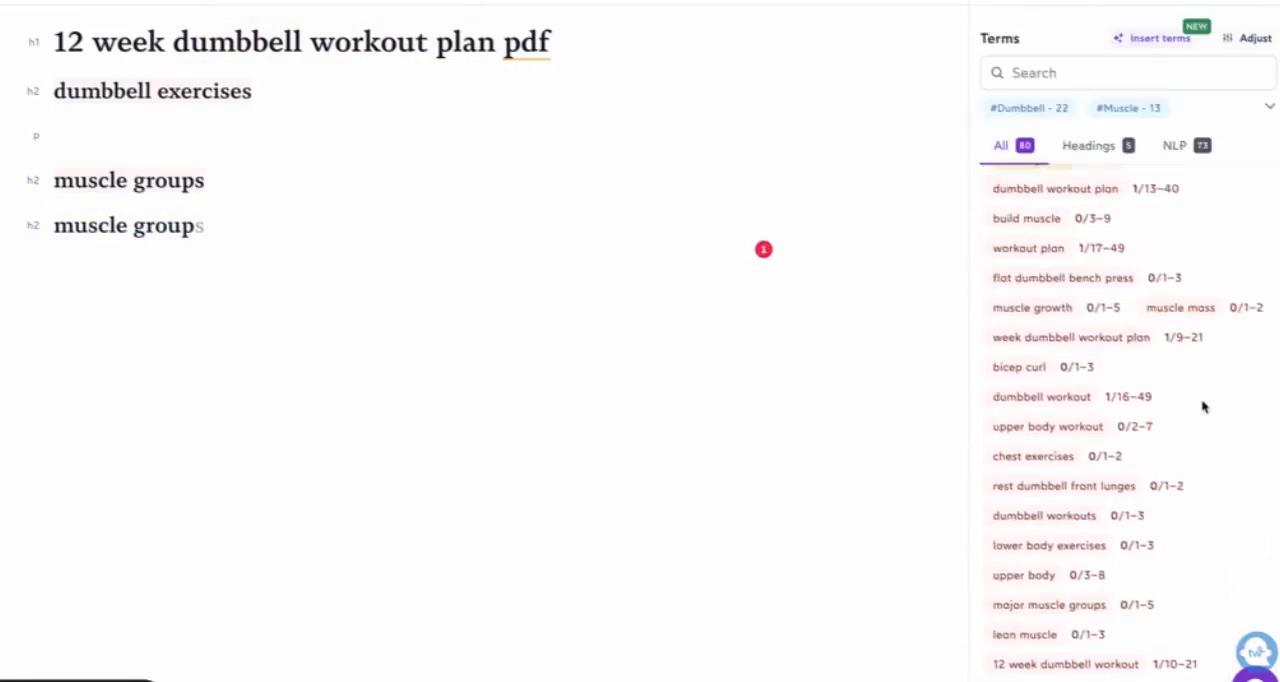
scroll(1186, 348, up, 3)
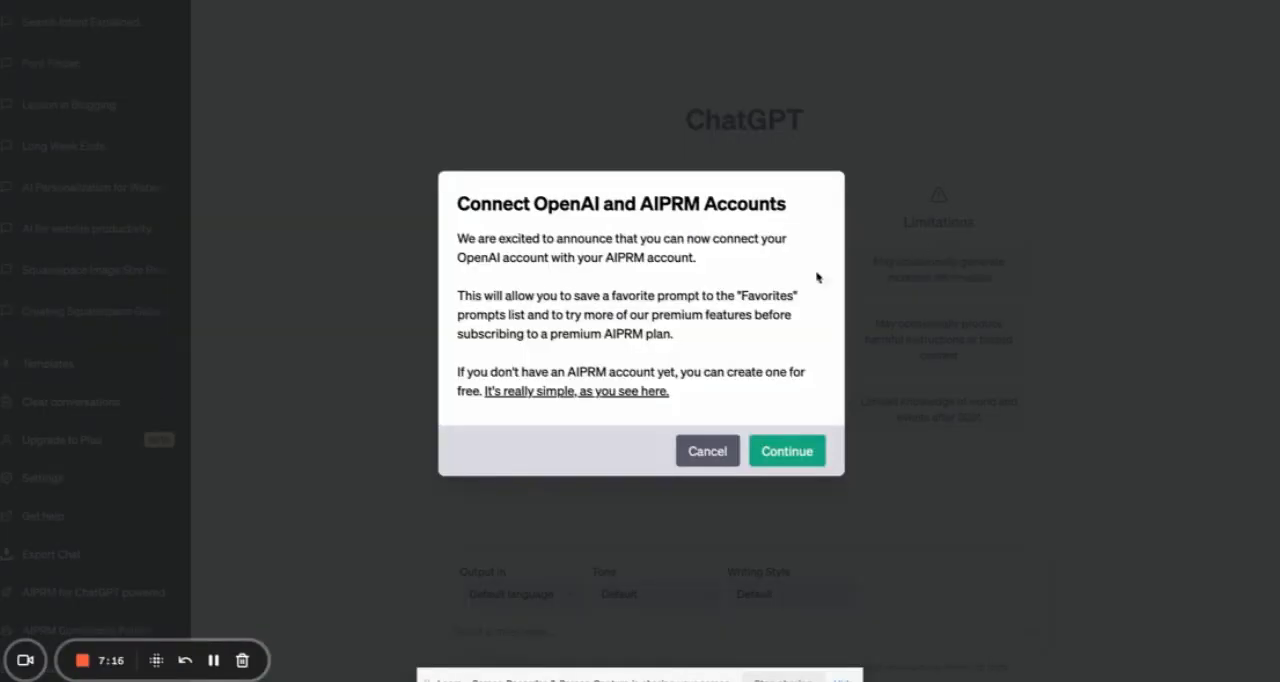
Step: Dismiss the AIPRM account connection offer and generate an article on "12 week dumbbell workout plan pdf" with the 1 Click Blog Post prompt
click(707, 452)
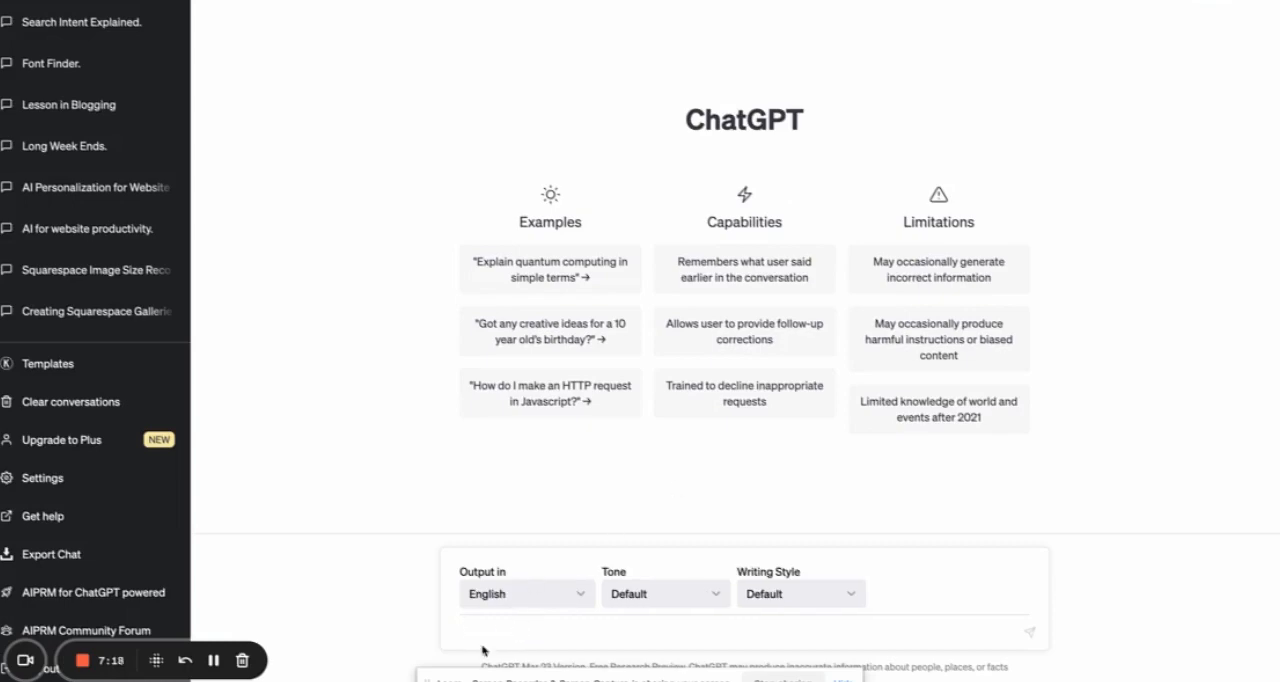
scroll(692, 337, down, 5)
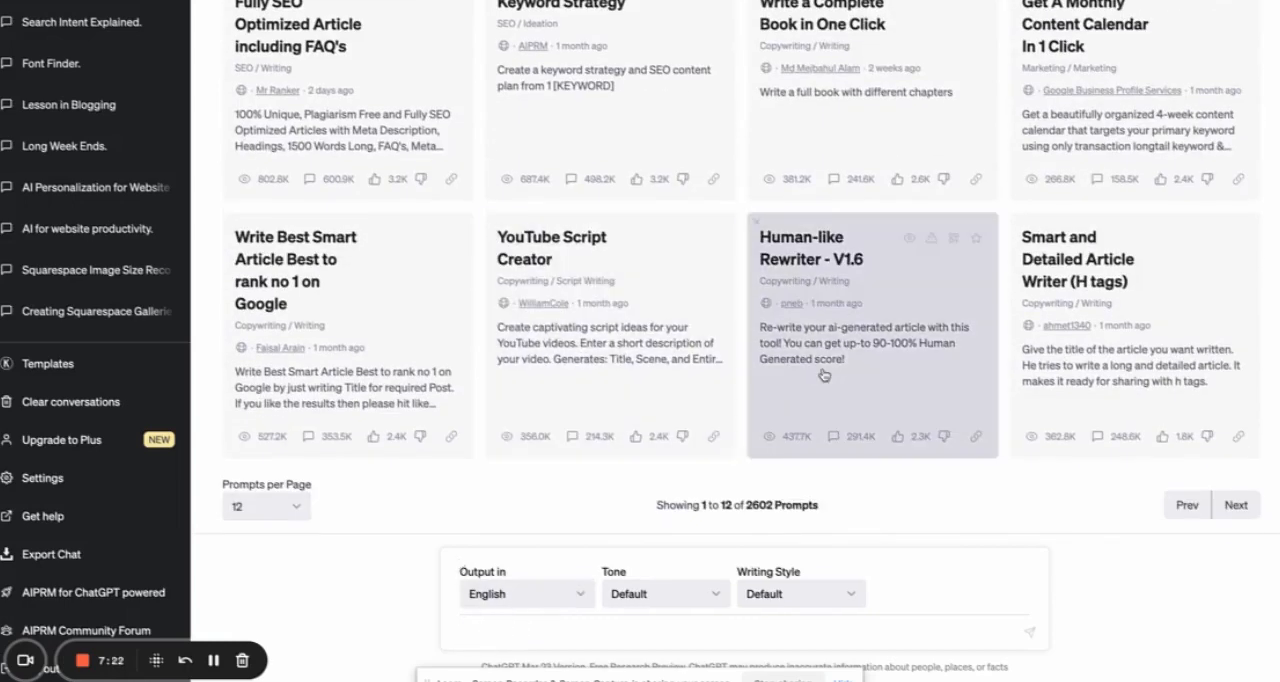
scroll(823, 375, up, 5)
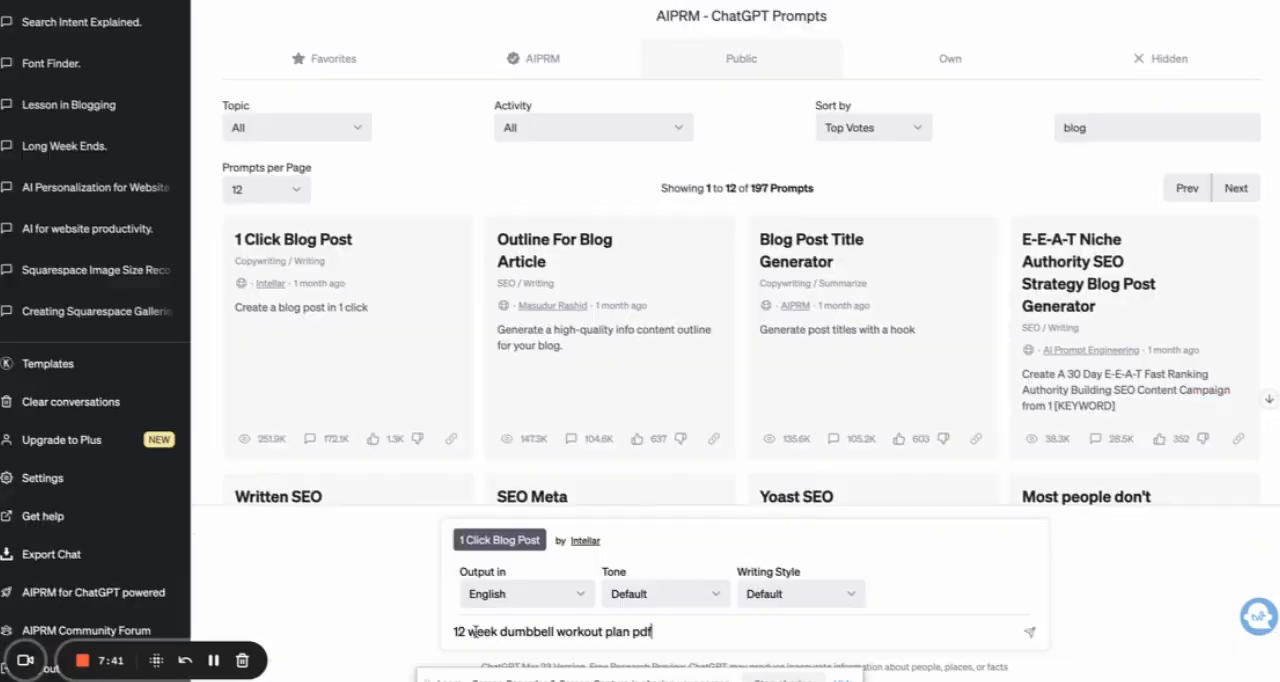
key(Return)
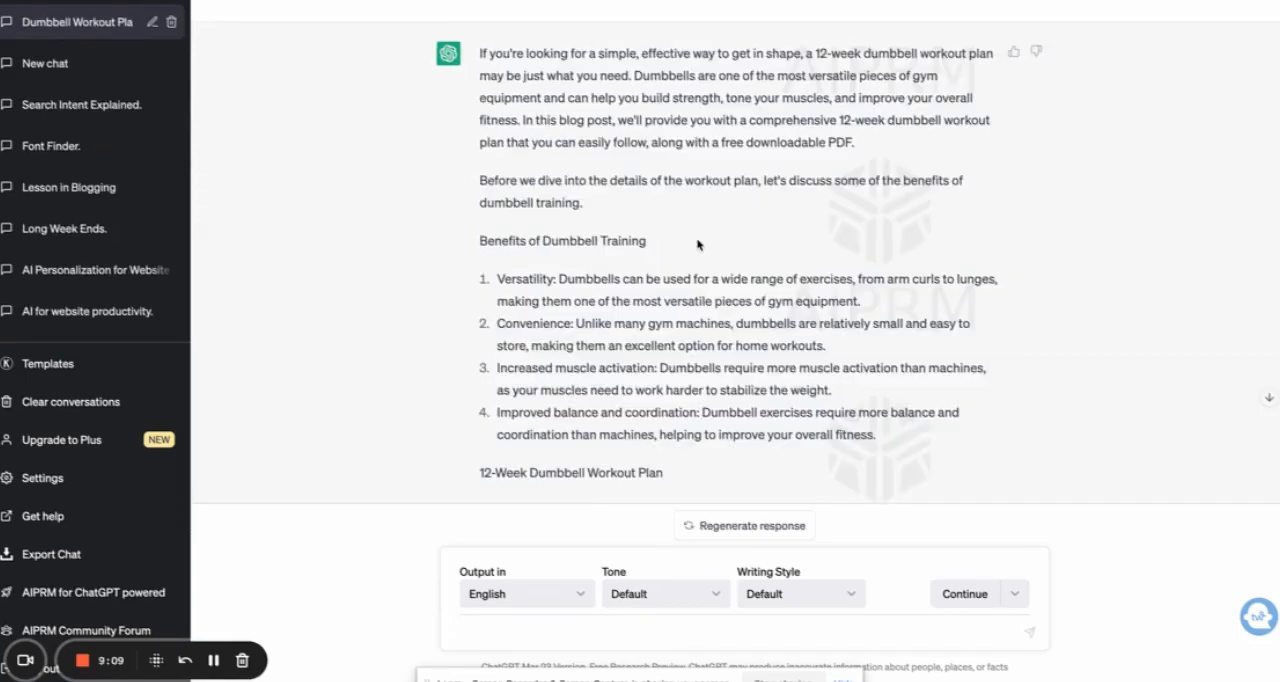
Step: Copy the full text of the generated dumbbell workout article, from its introduction to its conclusion
scroll(698, 245, down, 5)
scroll(698, 245, down, 10)
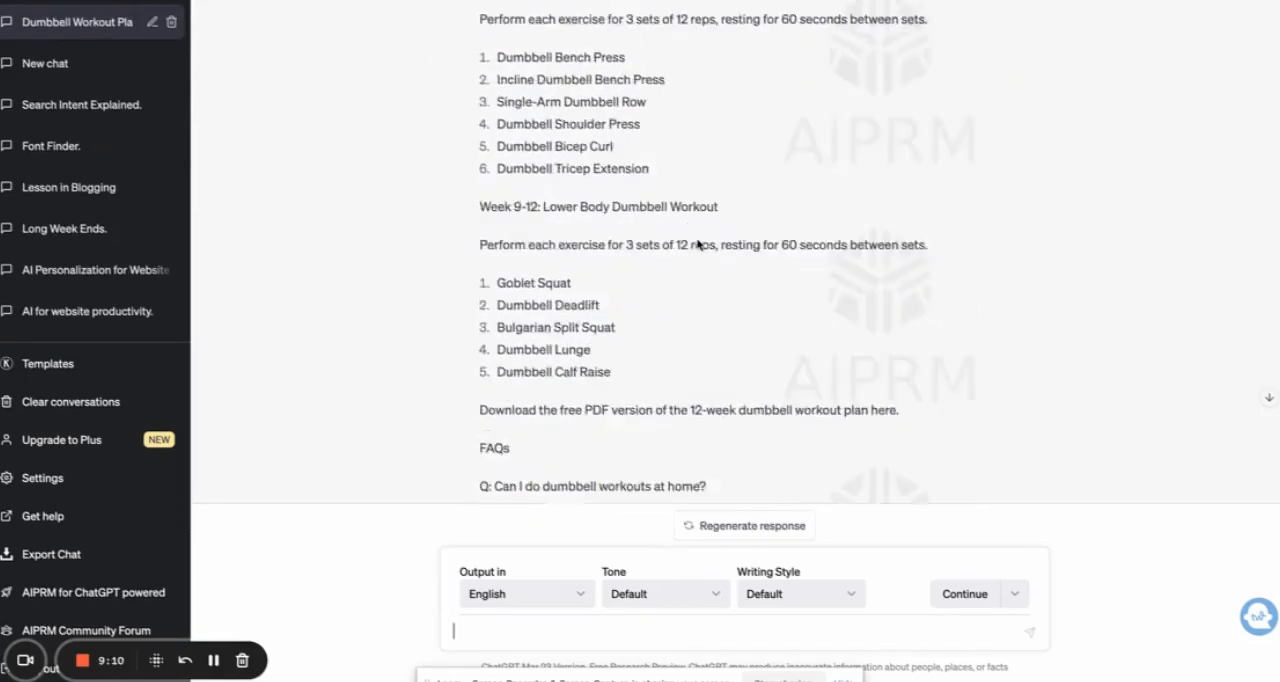
drag(758, 425, 479, 50)
scroll(484, 135, up, 10)
scroll(484, 135, up, 6)
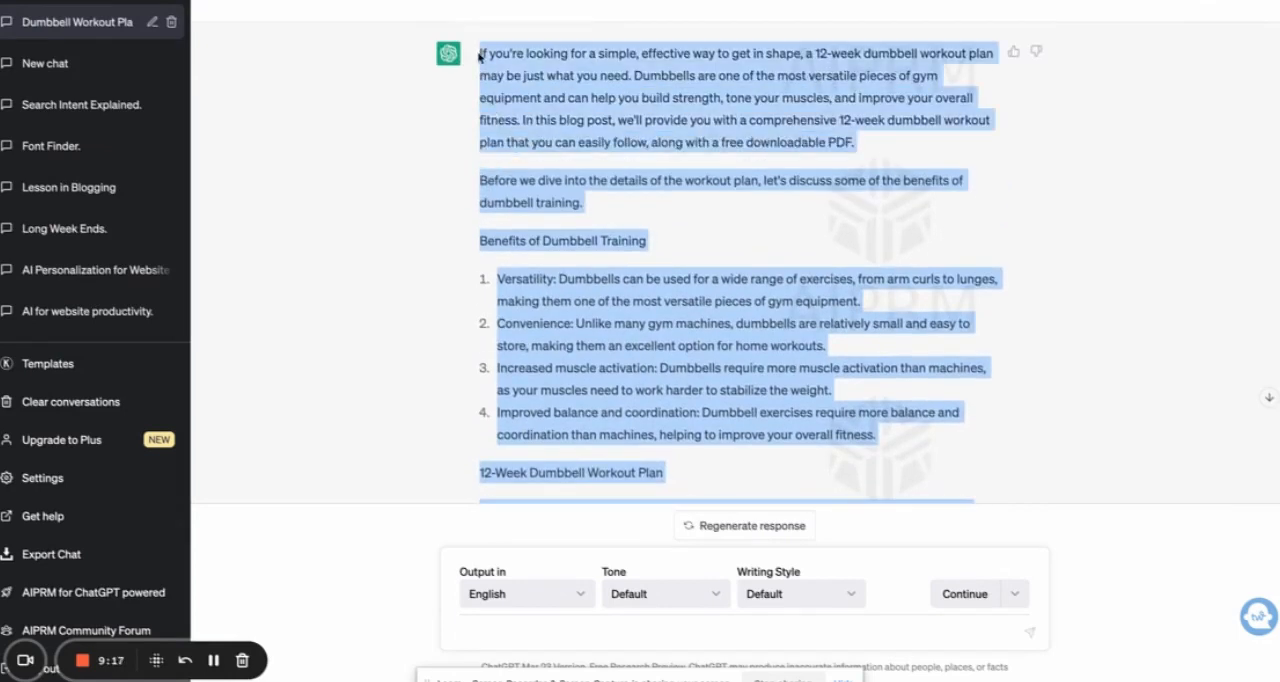
Step: Switch to the Surfer editor, paste the article below the "muscle group" H2 heading, and check the content score
key(ctrl+Tab)
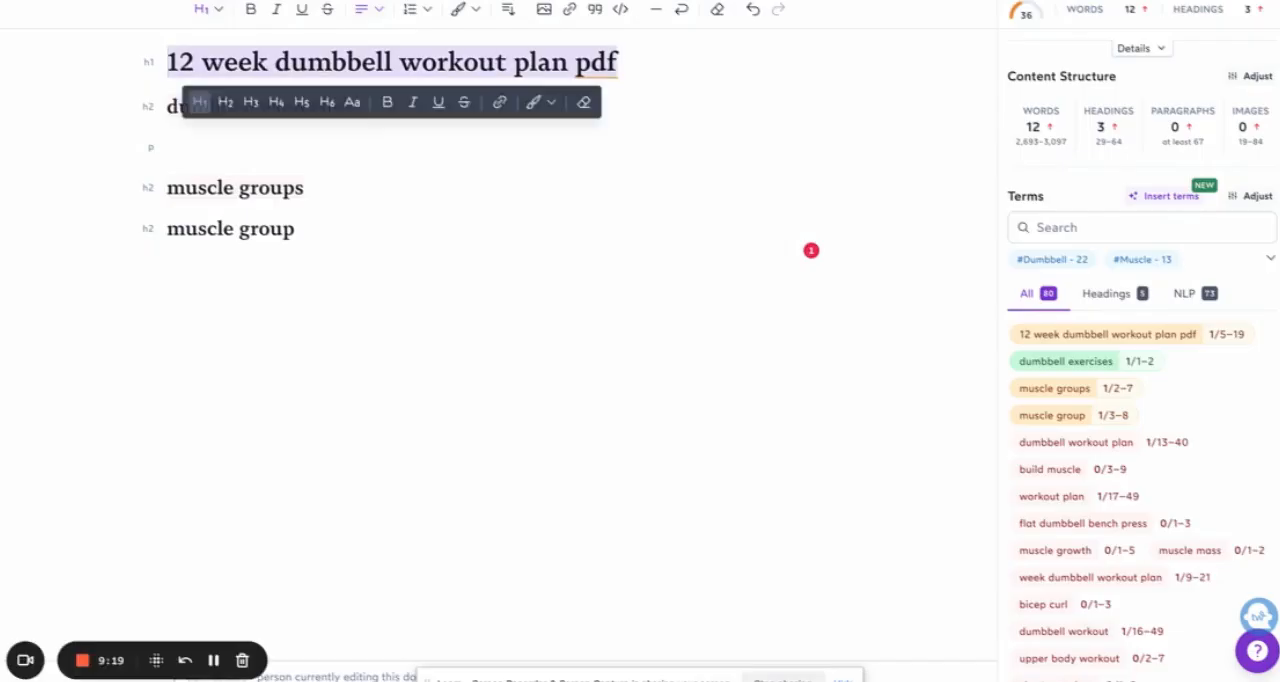
click(393, 171)
click(315, 239)
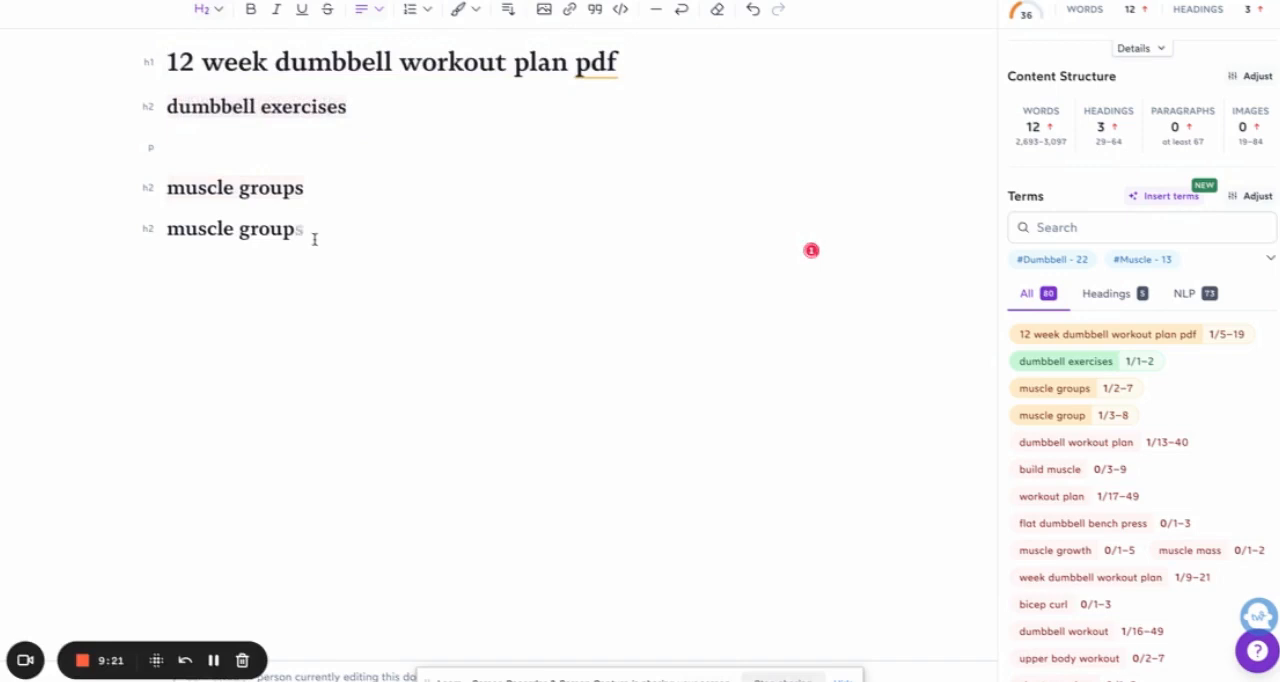
key(Return)
key(Return)
key(ctrl+v)
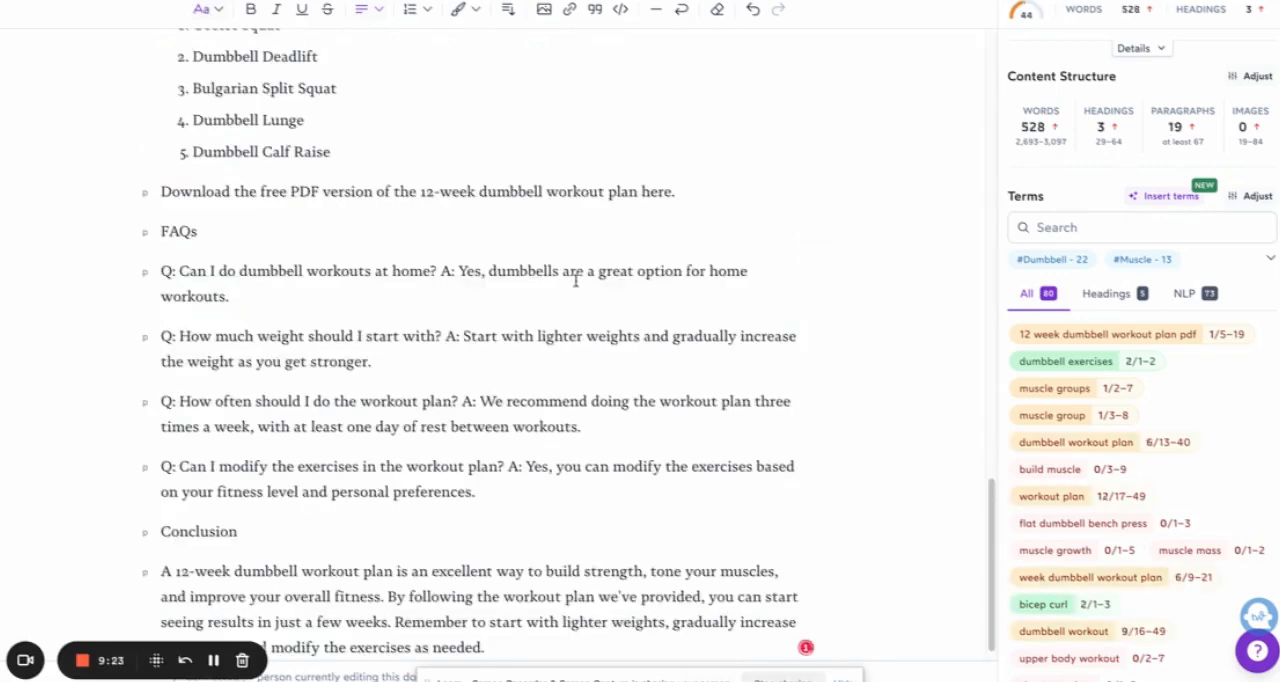
scroll(1147, 291, up, 3)
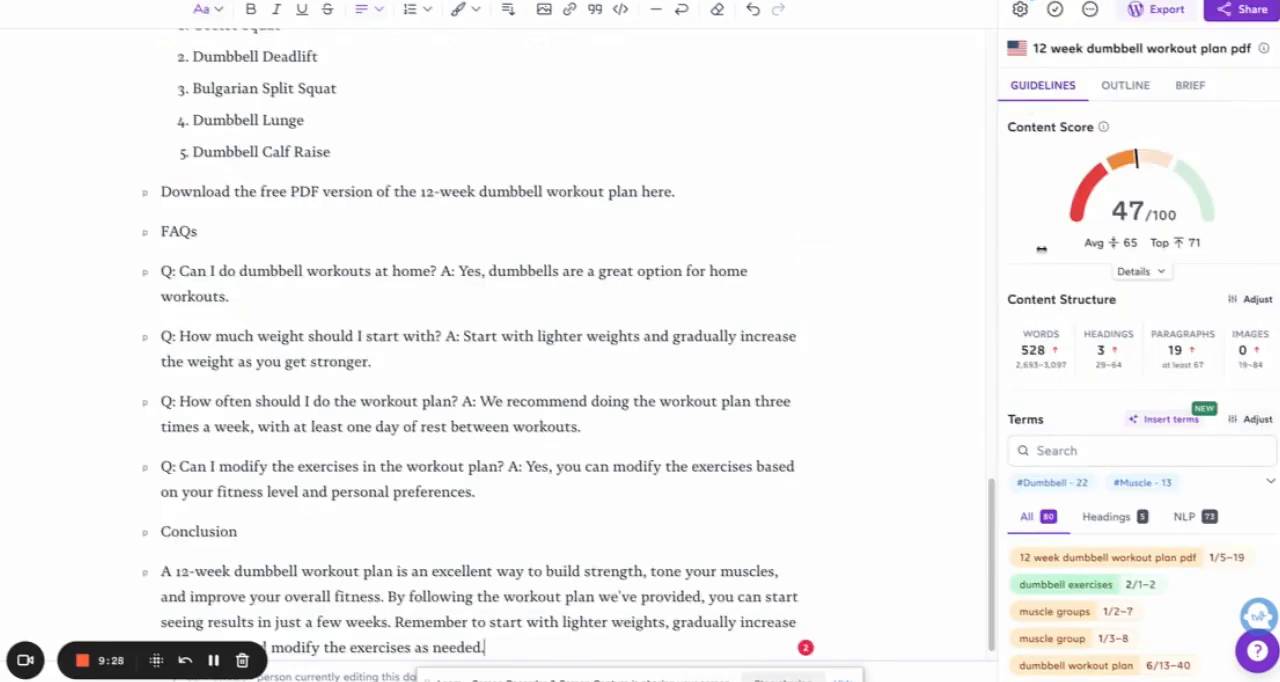
scroll(541, 253, up, 15)
Step: Format "Benefits of Dumbbell Training", "12-Week Dumbbell Workout Plan" and "Week 1-4: Full-Body Dumbbell Workout" as H2 headings
scroll(600, 262, down, 3)
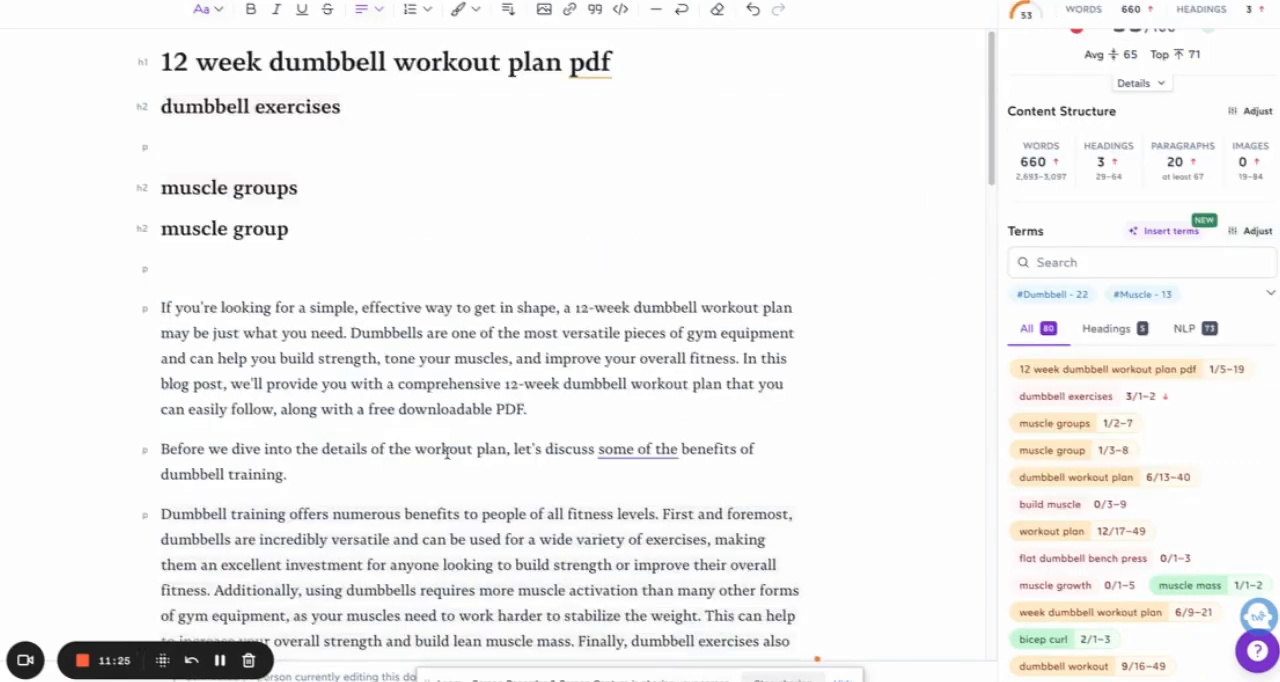
scroll(443, 531, down, 5)
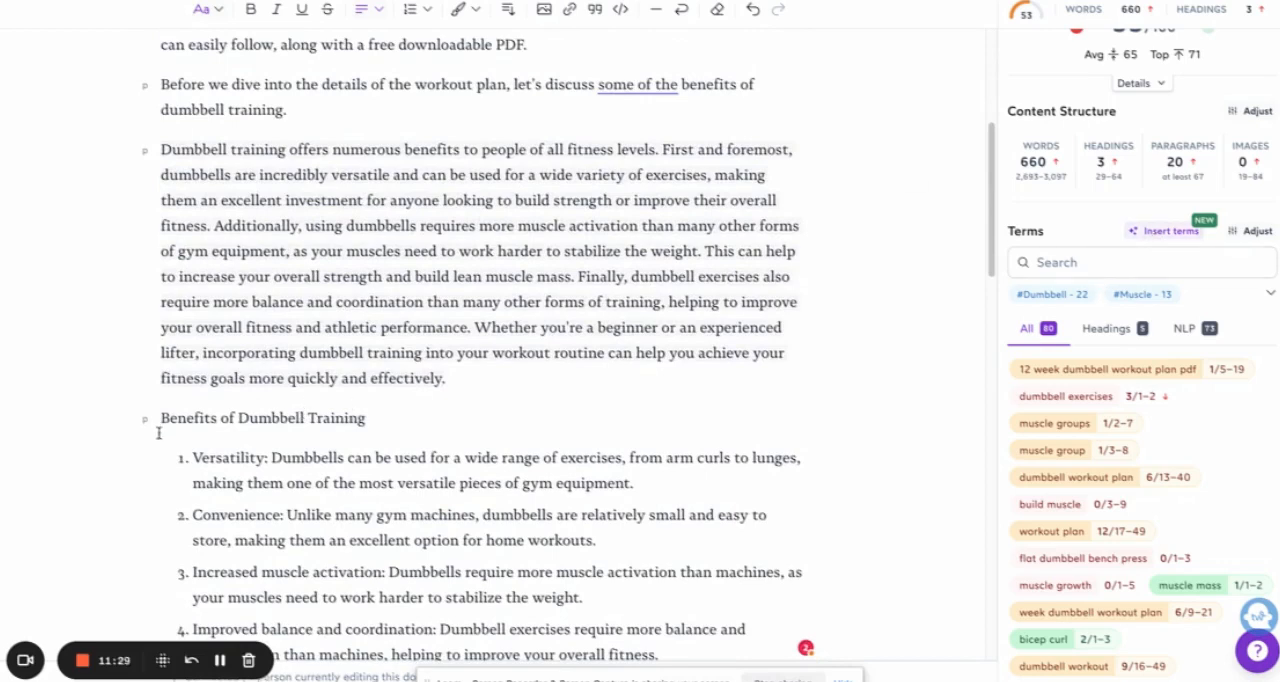
triple_click(263, 415)
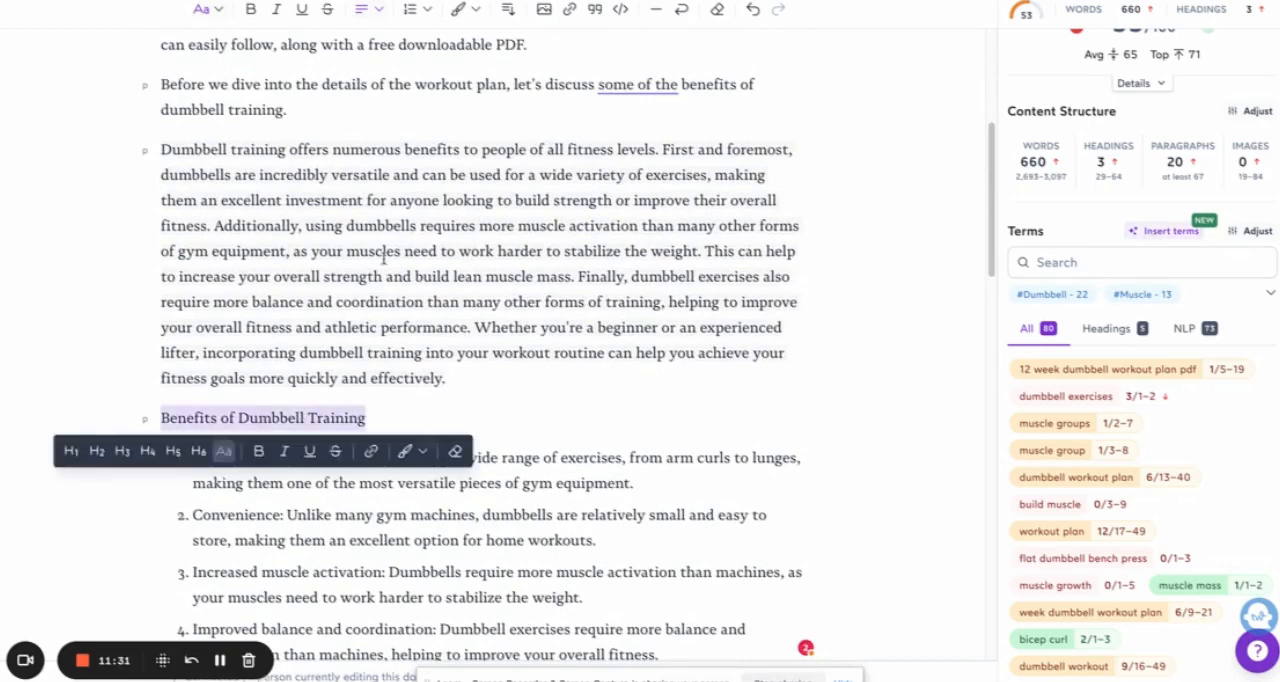
click(96, 451)
scroll(541, 393, down, 4)
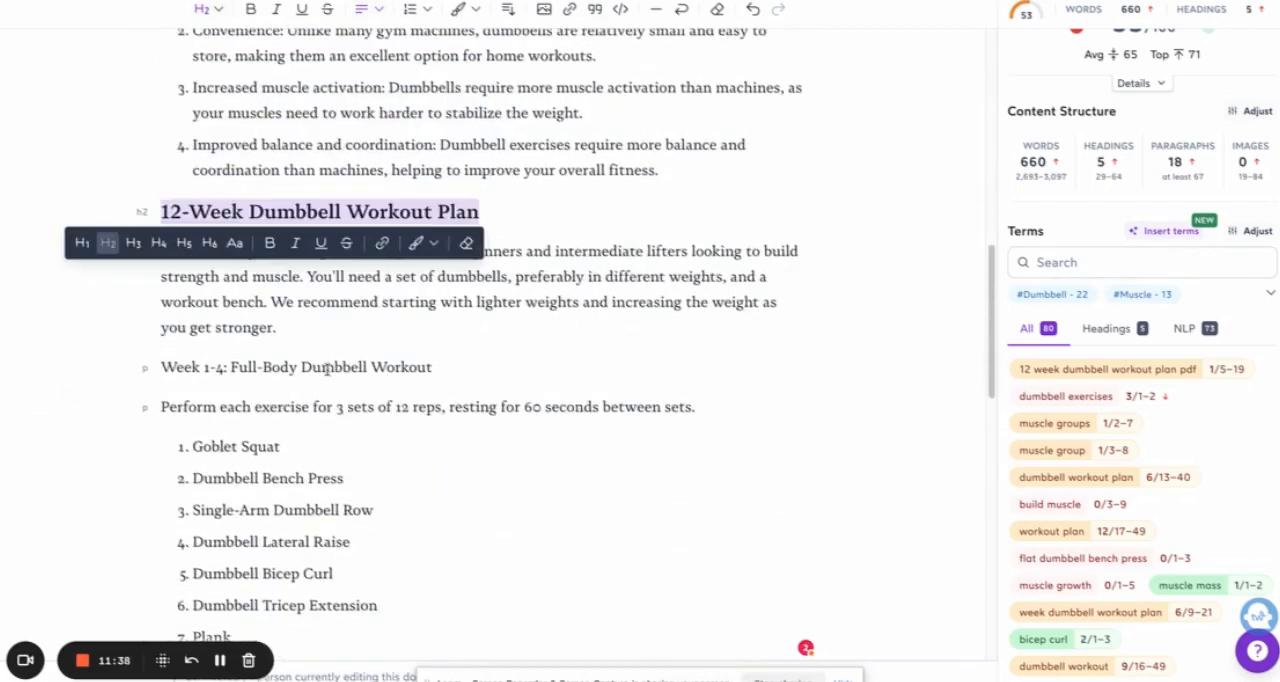
double_click(327, 368)
triple_click(327, 368)
click(130, 400)
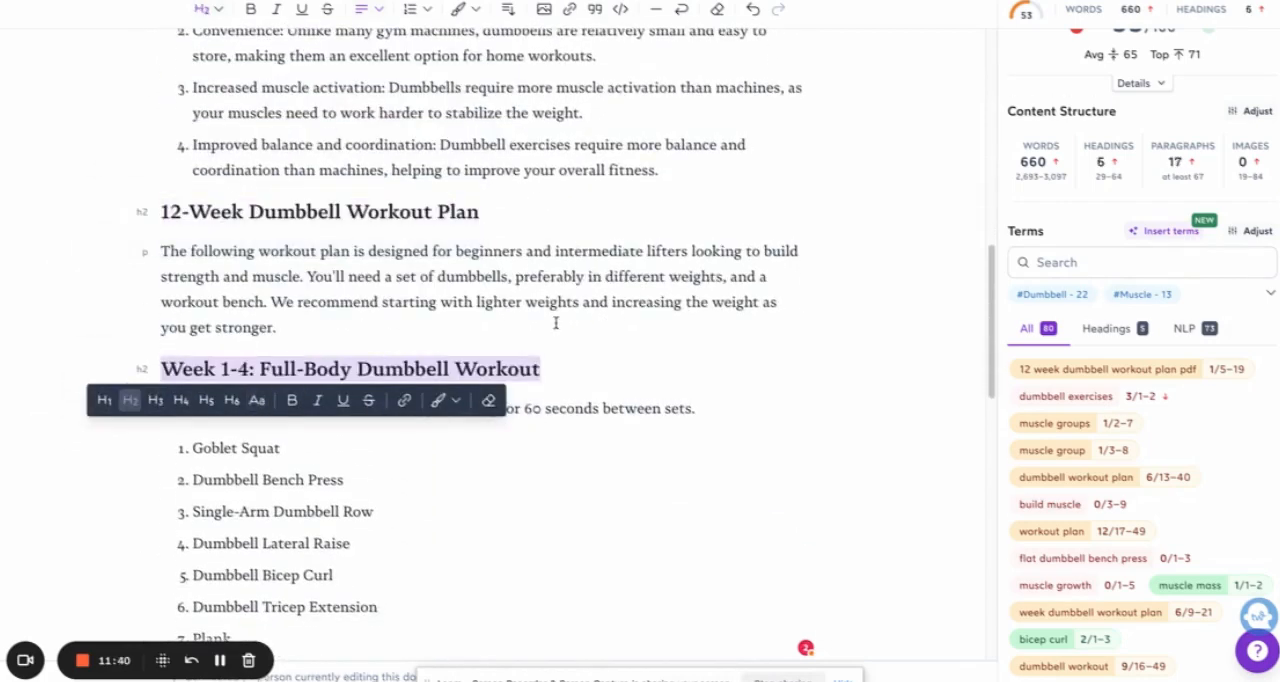
Step: Format the Week 5-8 and Week 9-12 workout titles as H2 headings and the six Week 5-8 exercises as H4
scroll(629, 303, down, 3)
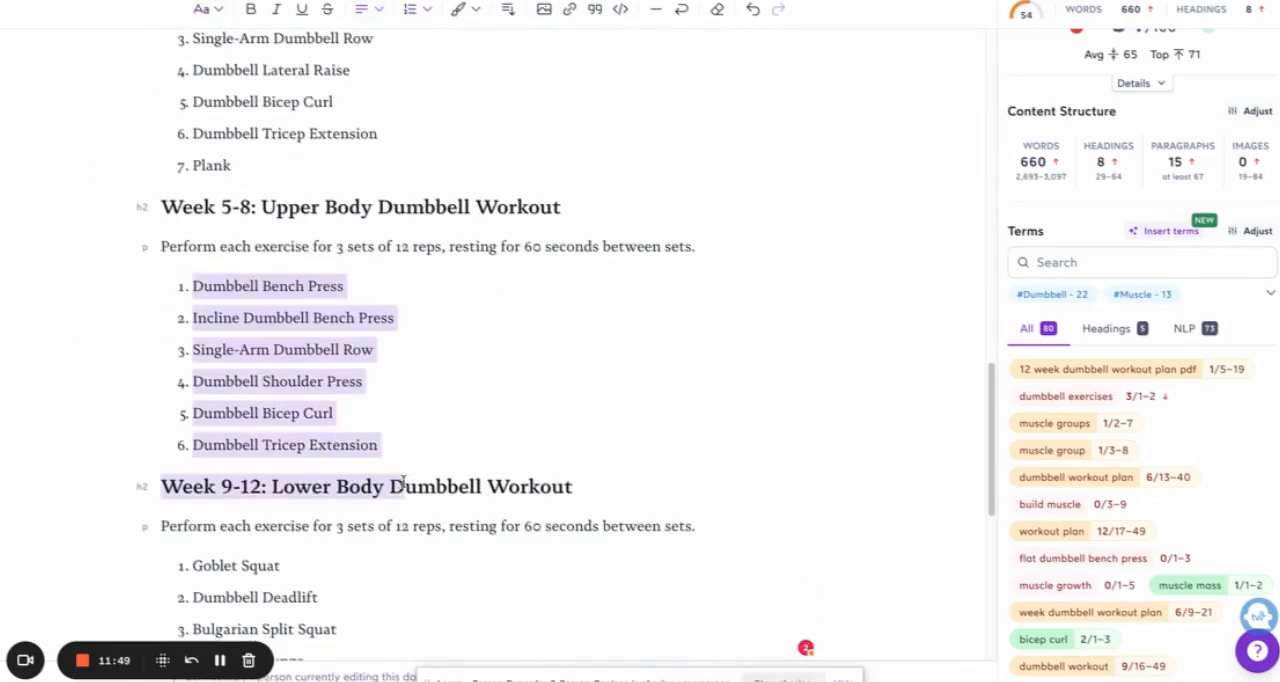
drag(192, 286, 380, 450)
click(167, 252)
click(586, 412)
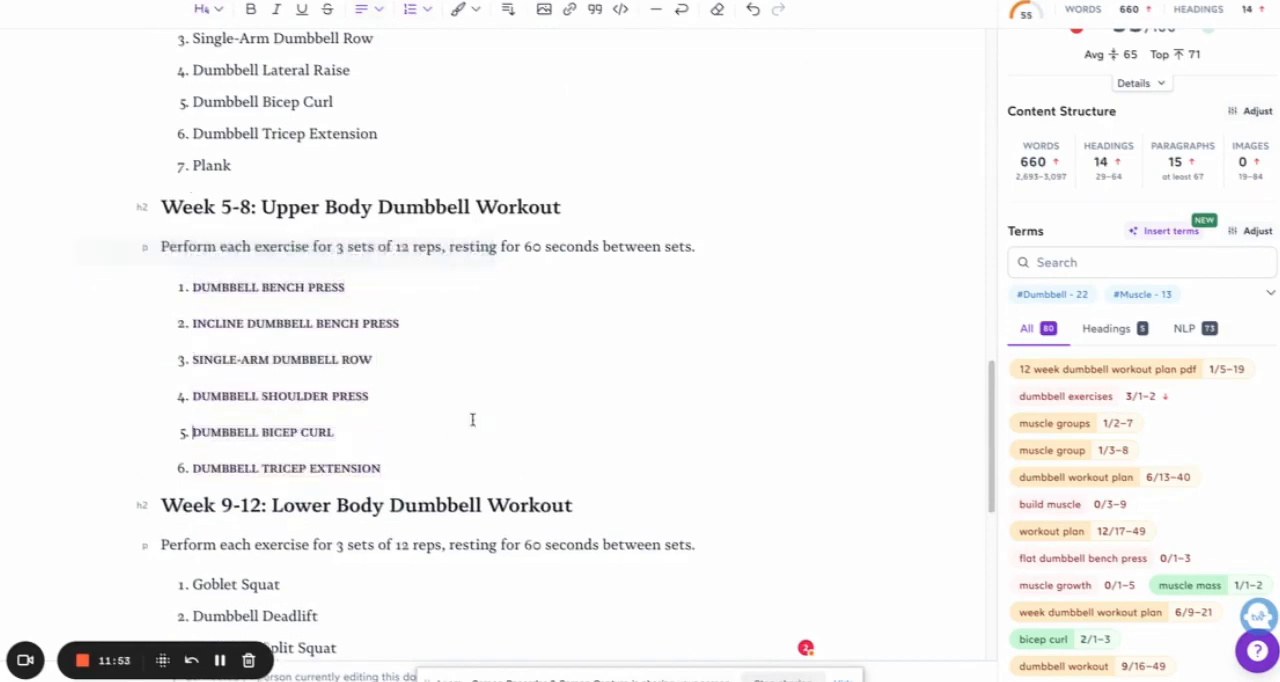
Step: Reuse the "dumbbell exercises" heading text from below the title to reword the benefits heading as "Benefits of dumbbell exercises"
scroll(450, 423, up, 10)
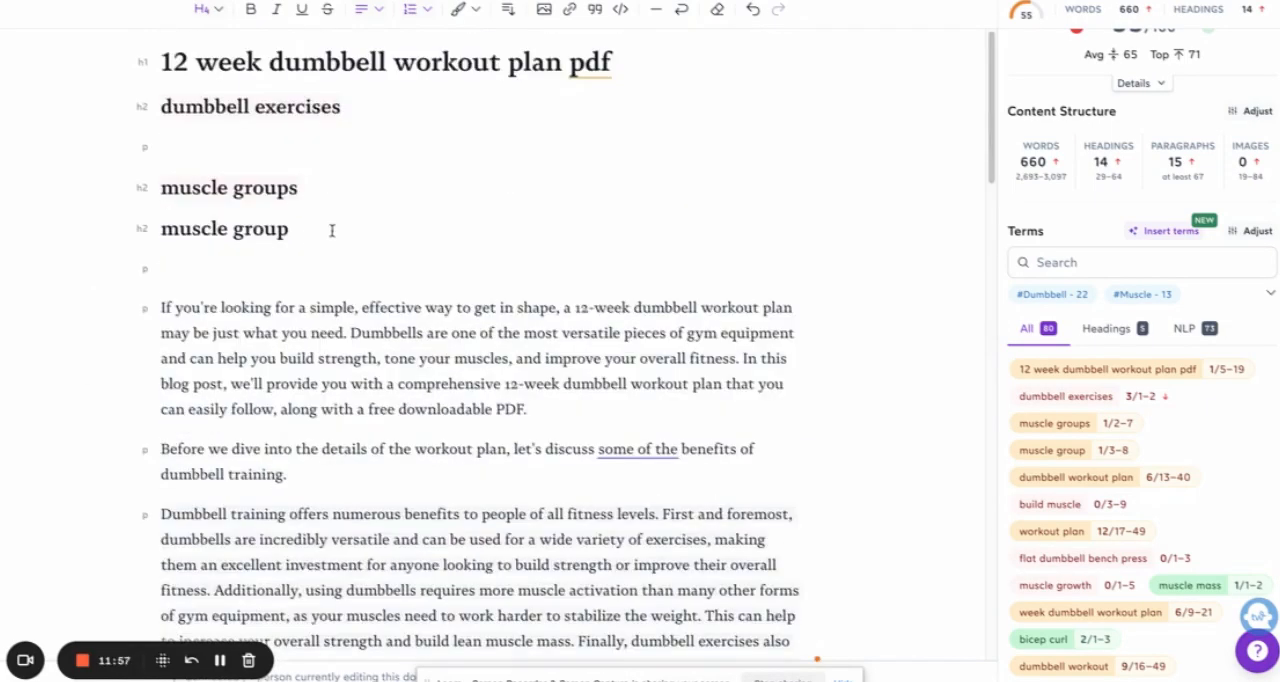
click(171, 140)
click(162, 106)
scroll(362, 290, down, 5)
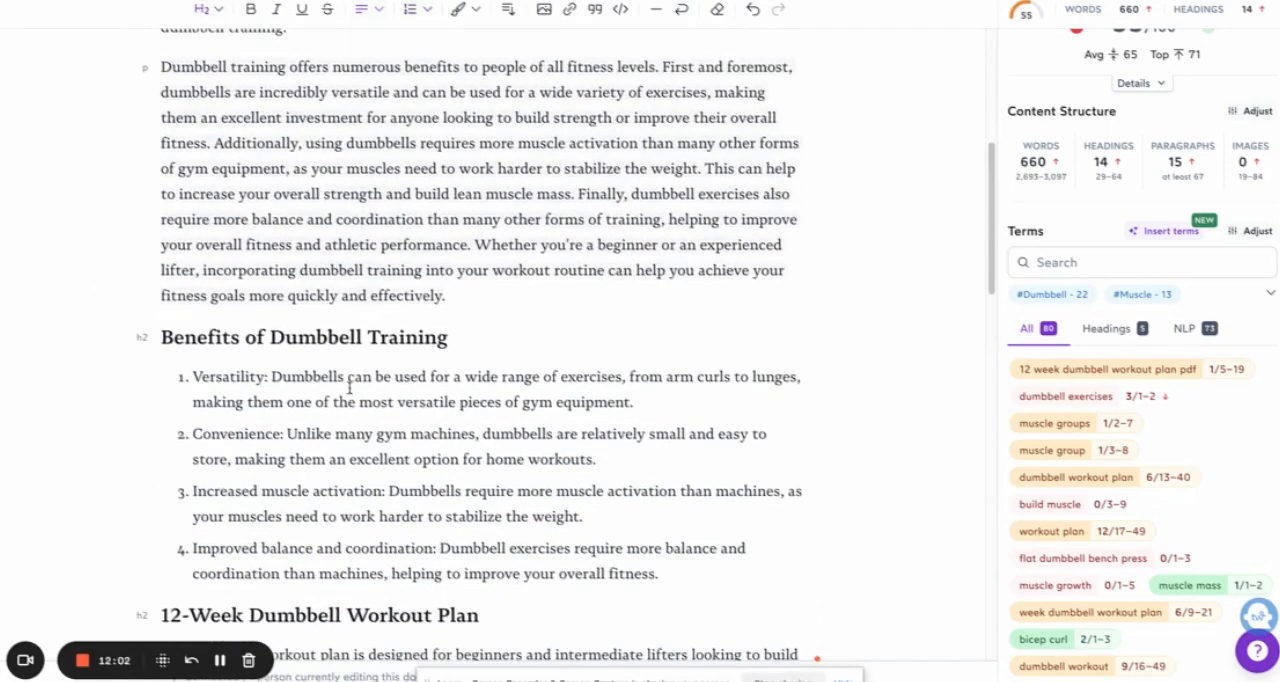
scroll(362, 348, up, 5)
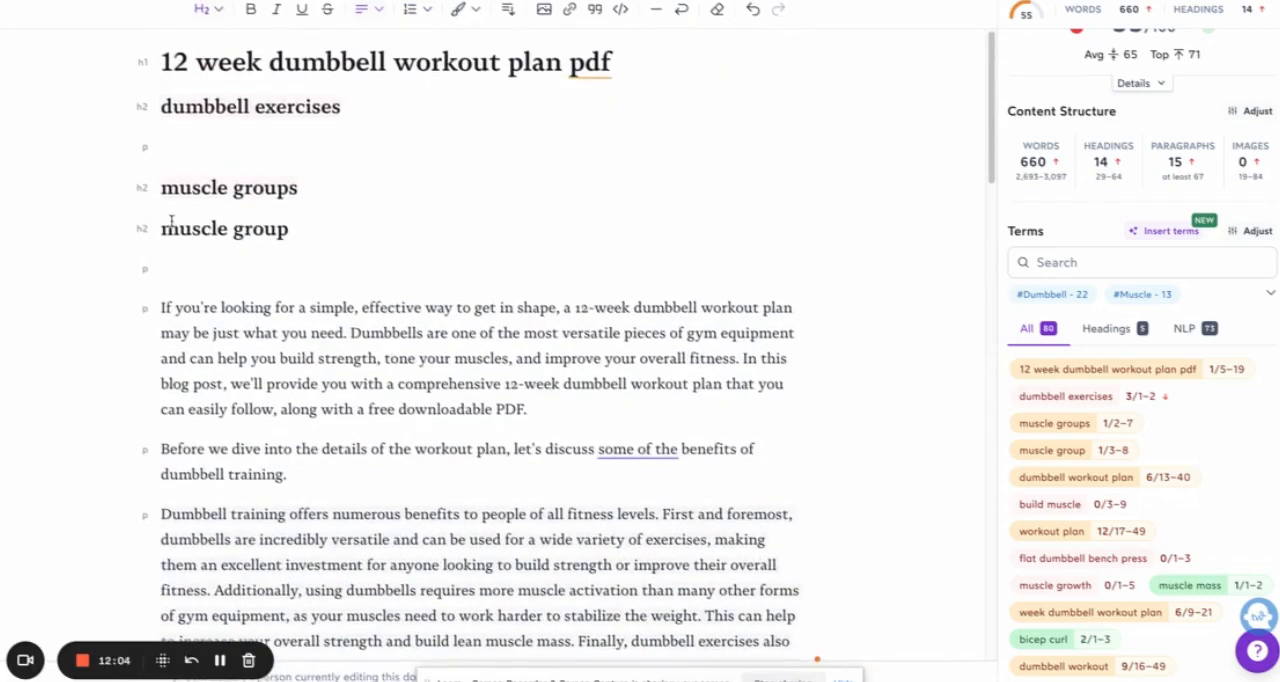
triple_click(161, 228)
triple_click(295, 108)
key(ctrl+c)
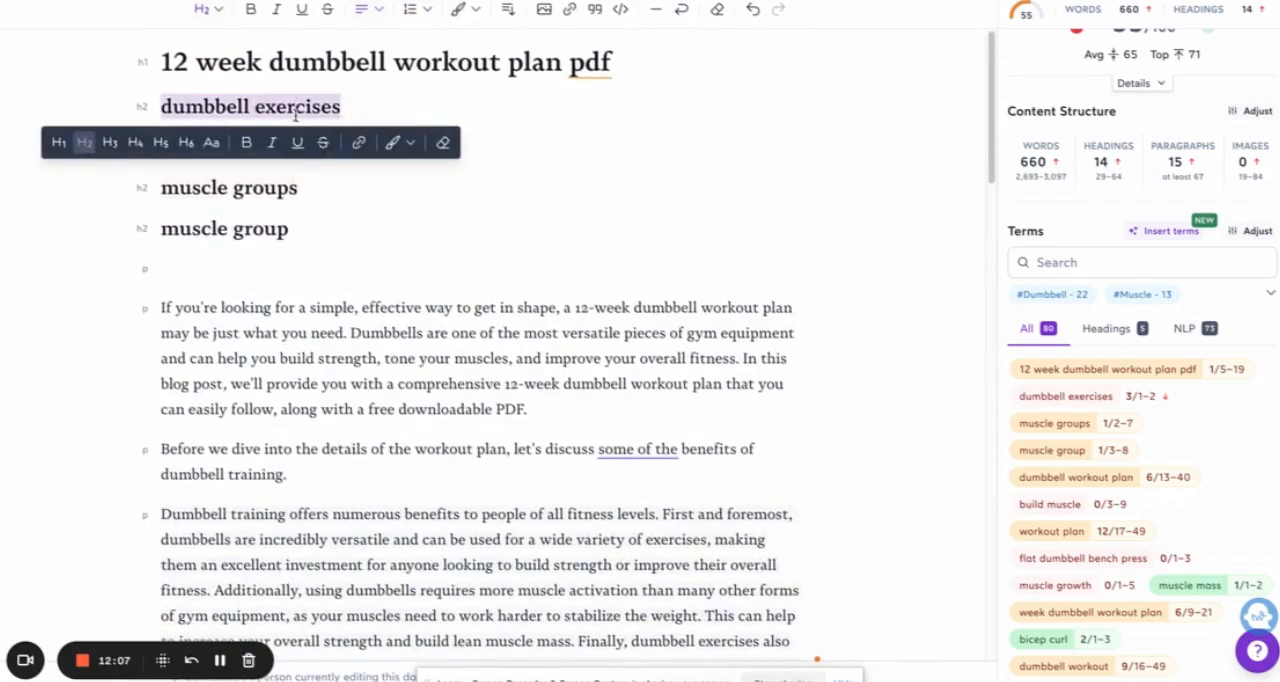
scroll(295, 116, down, 5)
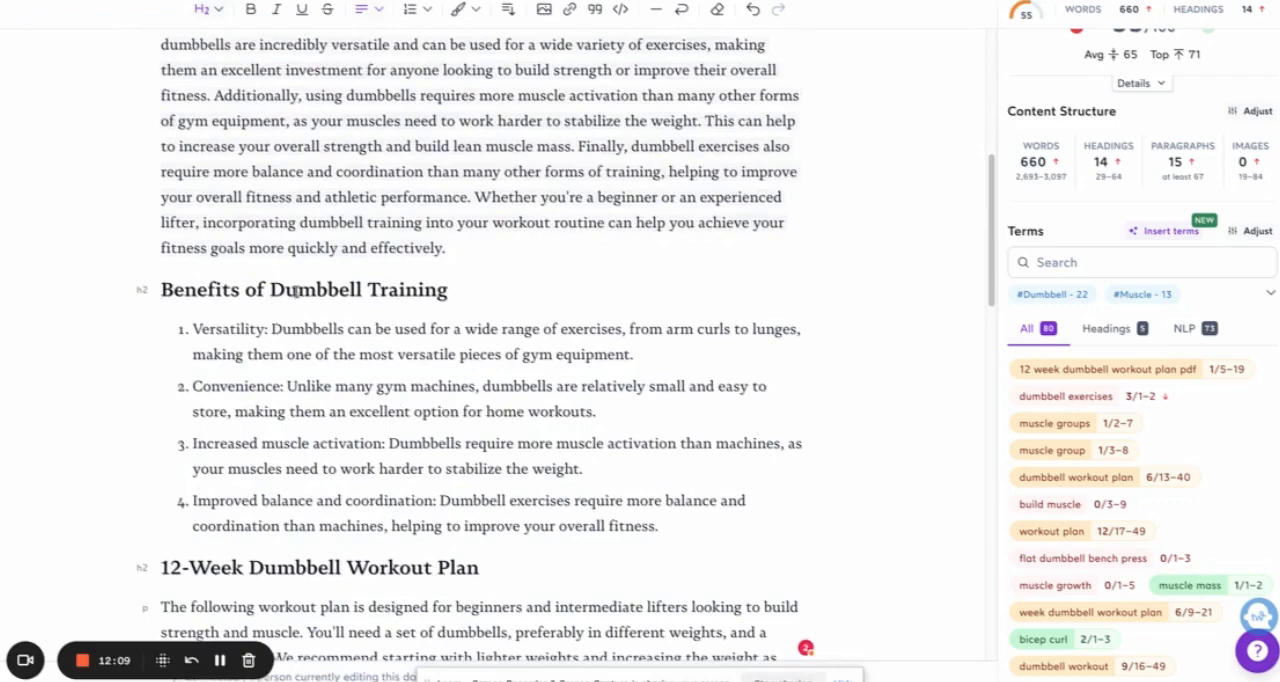
scroll(410, 289, up, 5)
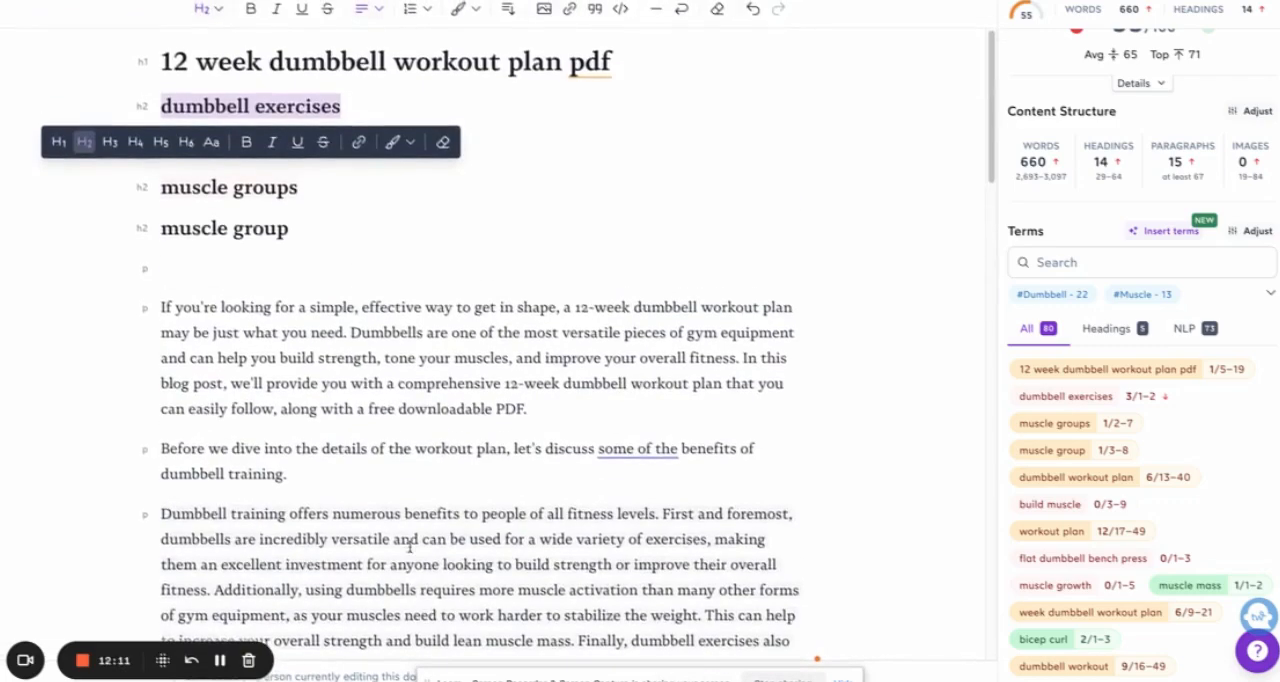
scroll(405, 530, down, 4)
click(370, 388)
key(shift+End)
key(ctrl+v)
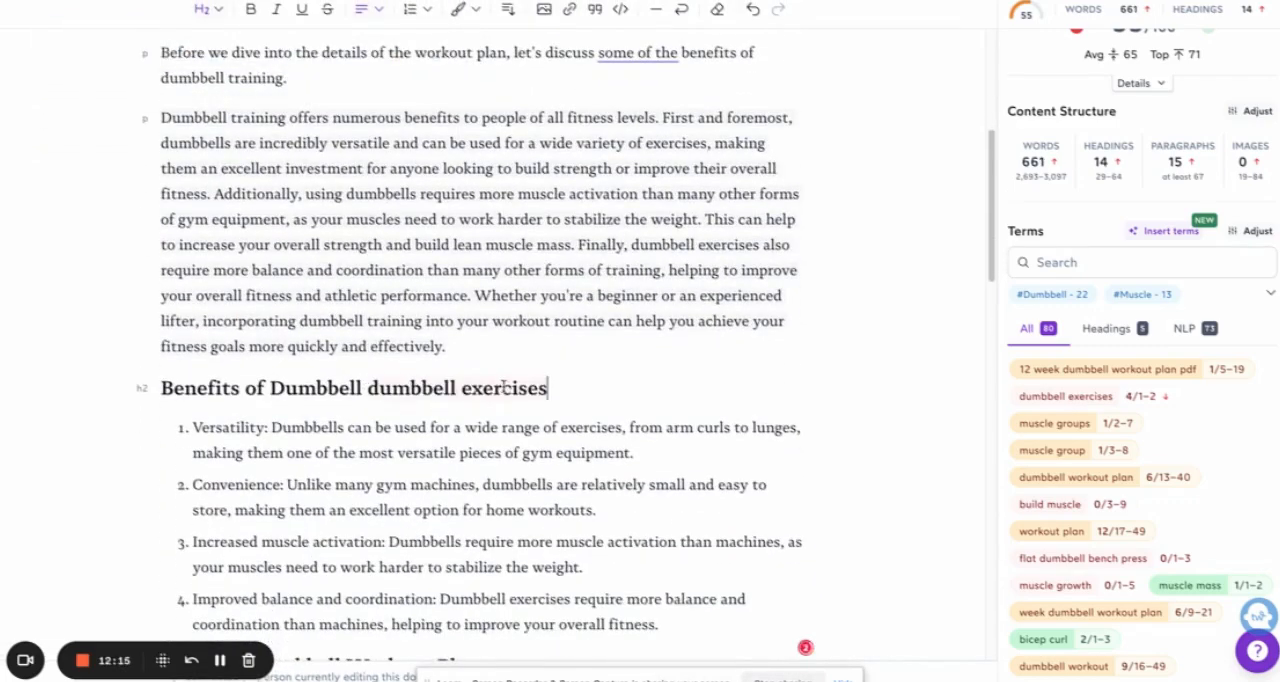
drag(370, 388, 270, 388)
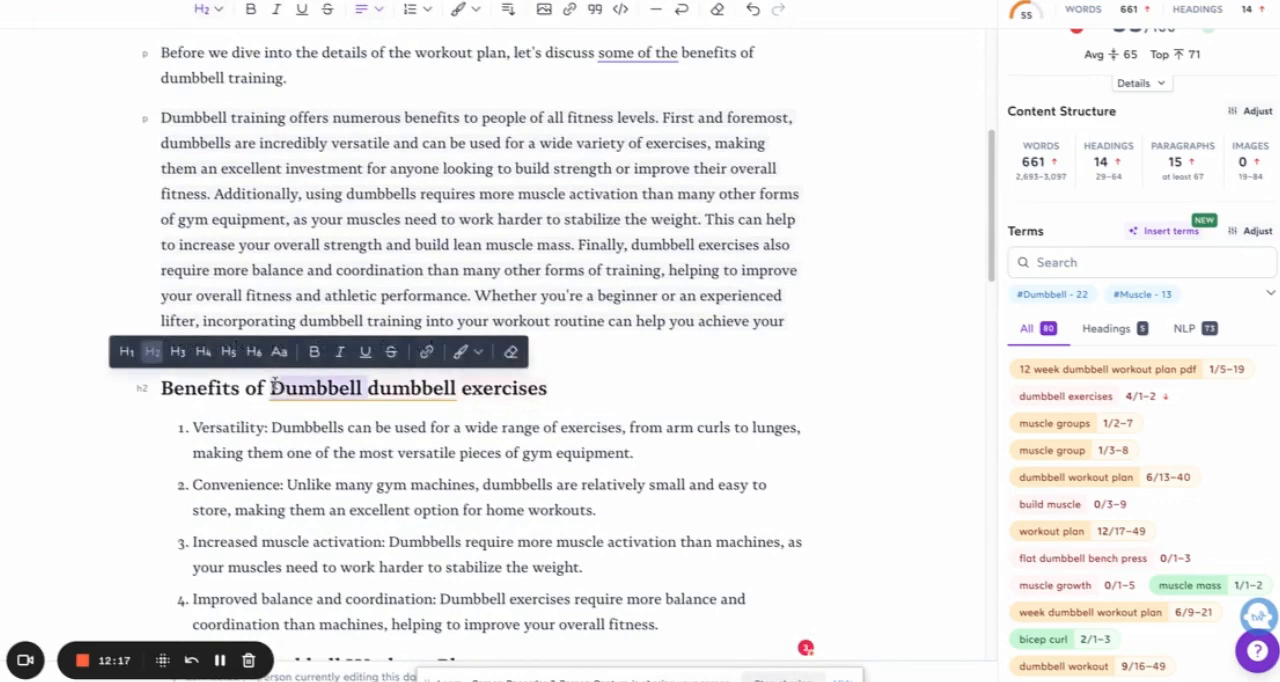
key(BackSpace)
Step: Extend the "12-Week Dumbbell Workout Plan" heading with "for all muscle groups"
scroll(466, 408, down, 2)
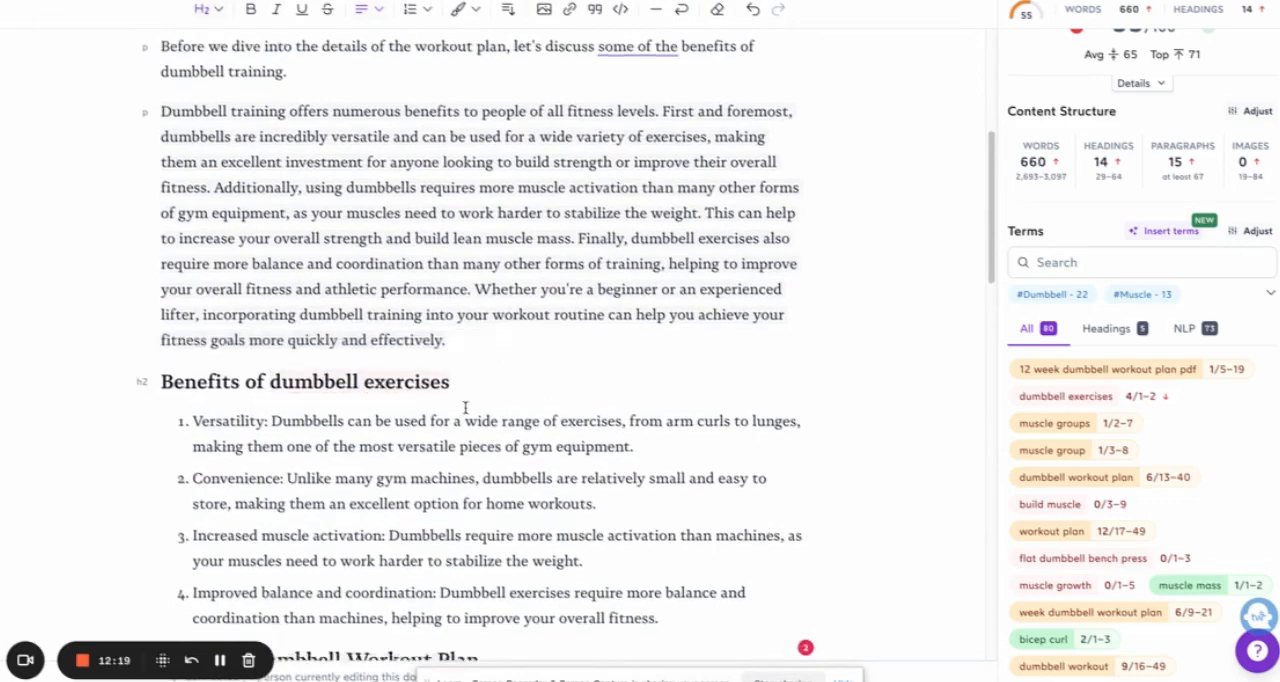
scroll(509, 411, up, 6)
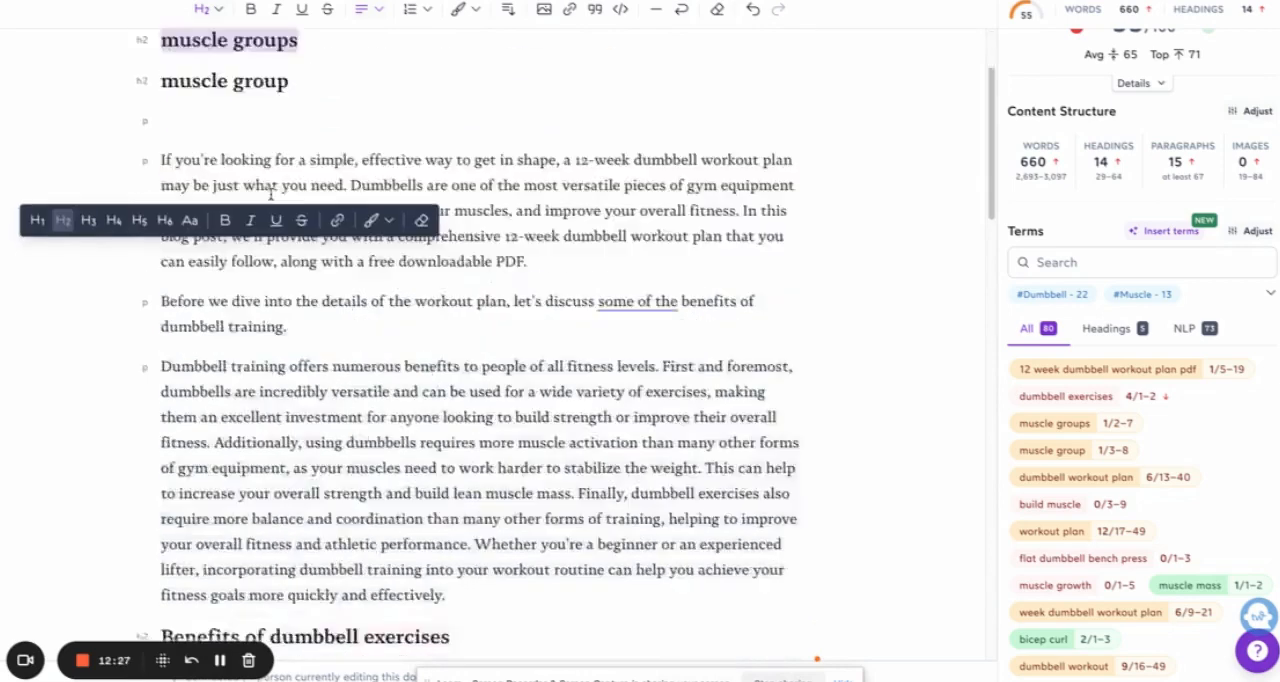
scroll(510, 316, down, 10)
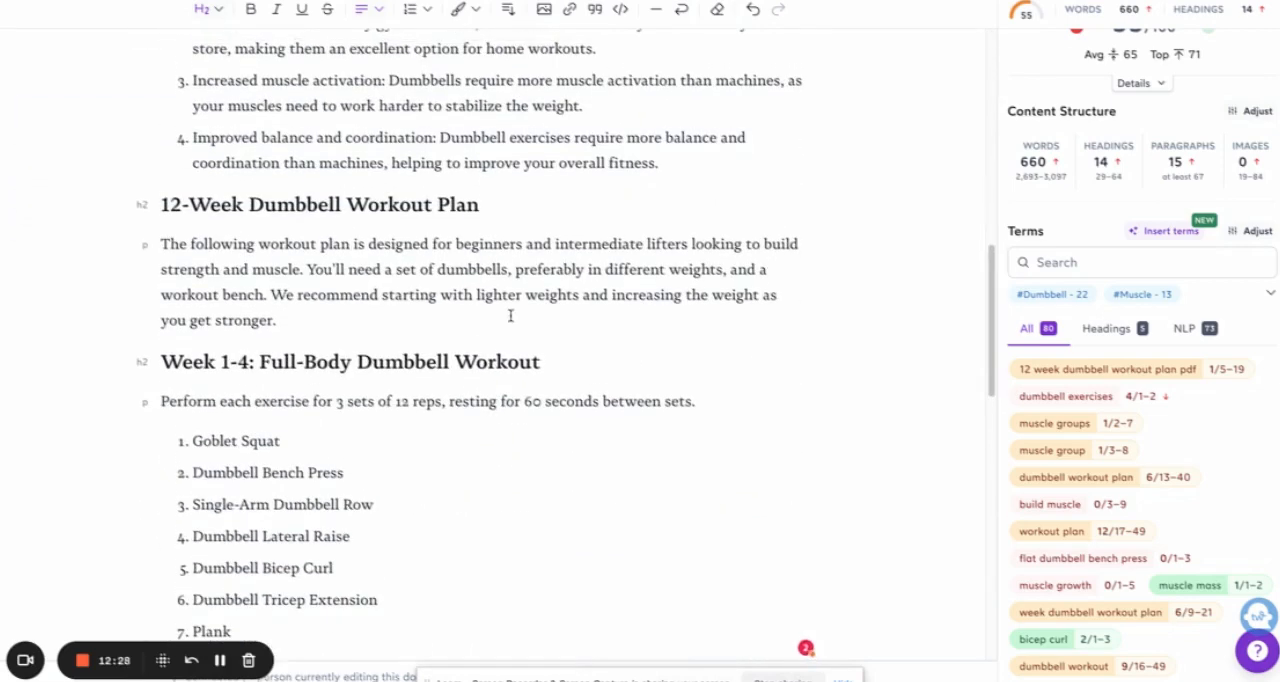
click(489, 204)
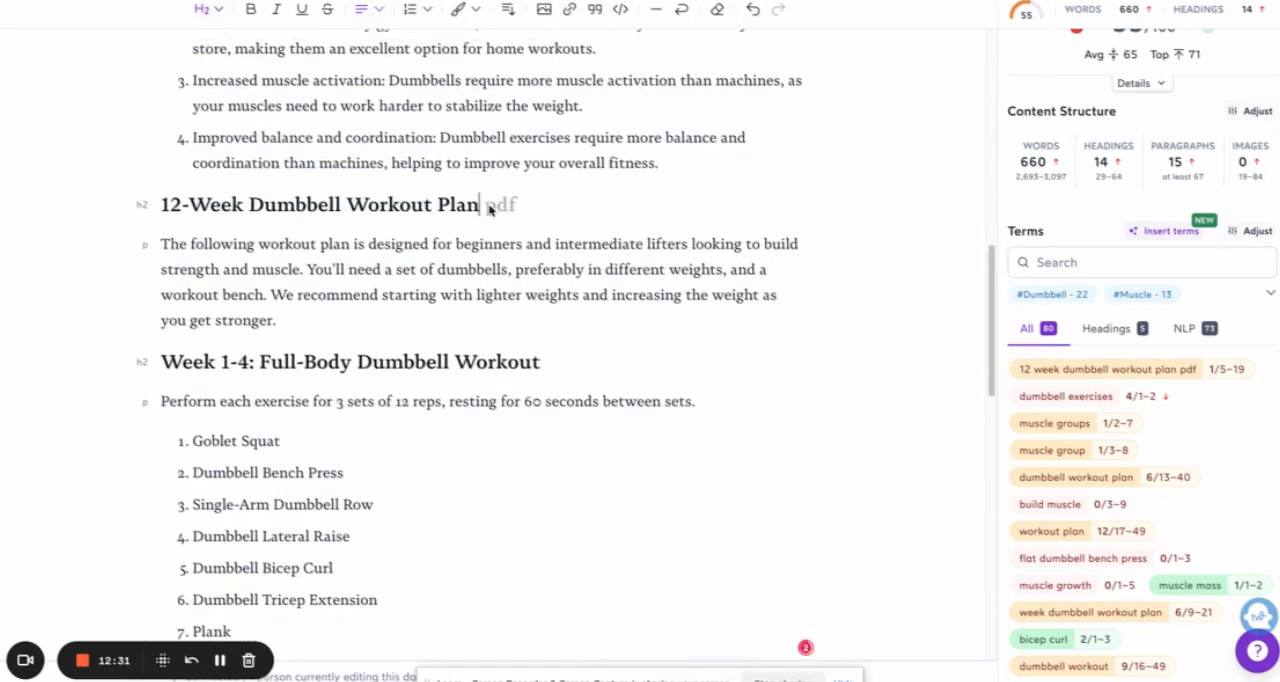
text(for all)
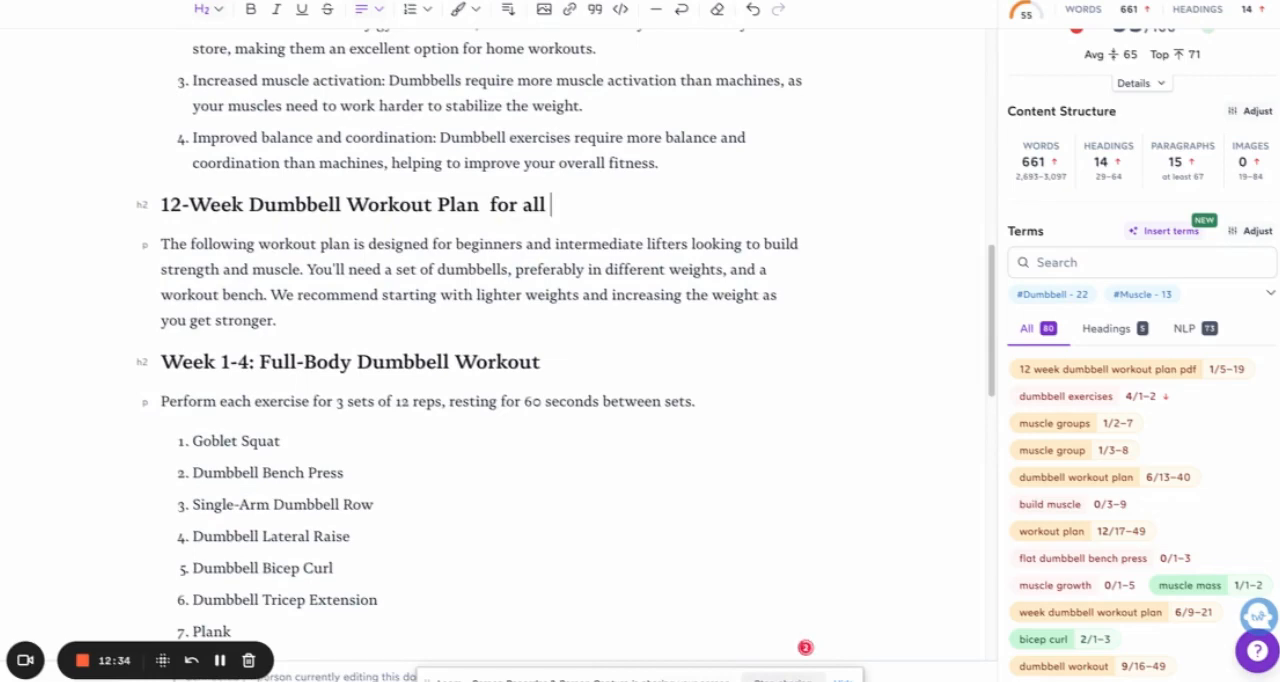
text( muscle groups)
Step: Delete the placeholder H2 headings "dumbbell exercises", "muscle groups" and "muscle group" below the article title
scroll(697, 209, up, 9)
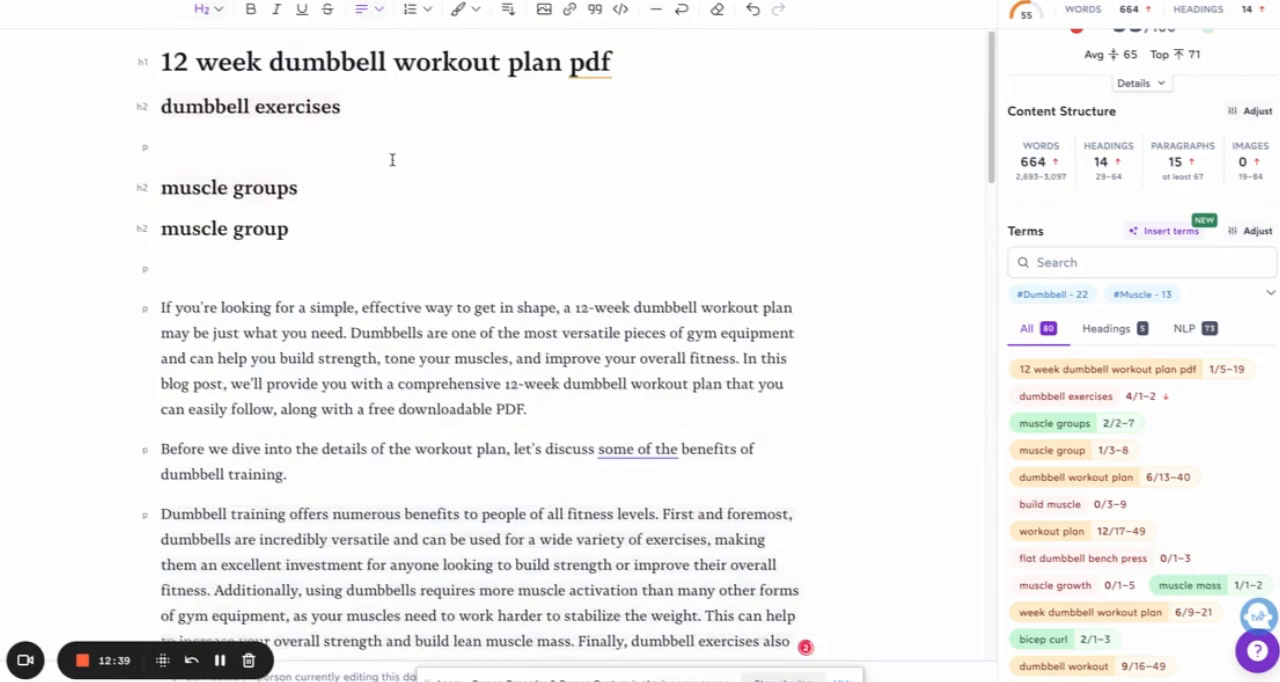
click(300, 229)
drag(163, 105, 297, 226)
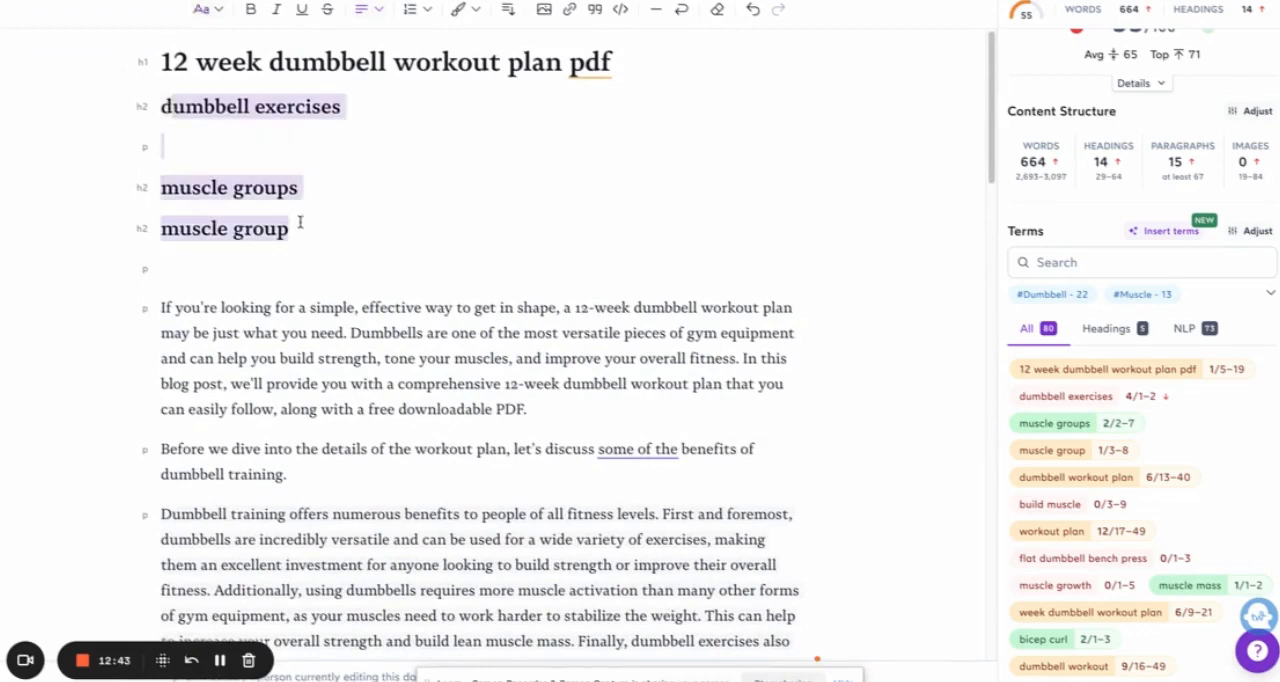
key(BackSpace)
Step: Review the full list of suggested terms to compare their current usage with the recommended ranges
scroll(476, 430, down, 3)
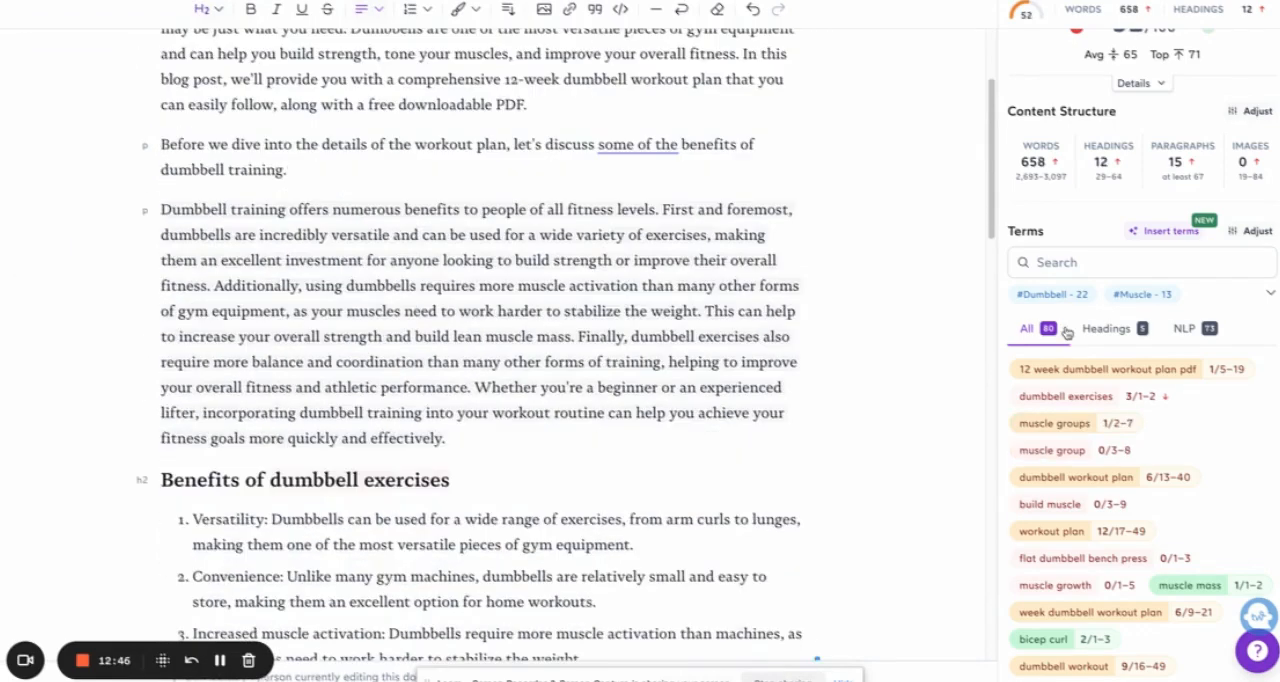
scroll(1094, 397, down, 3)
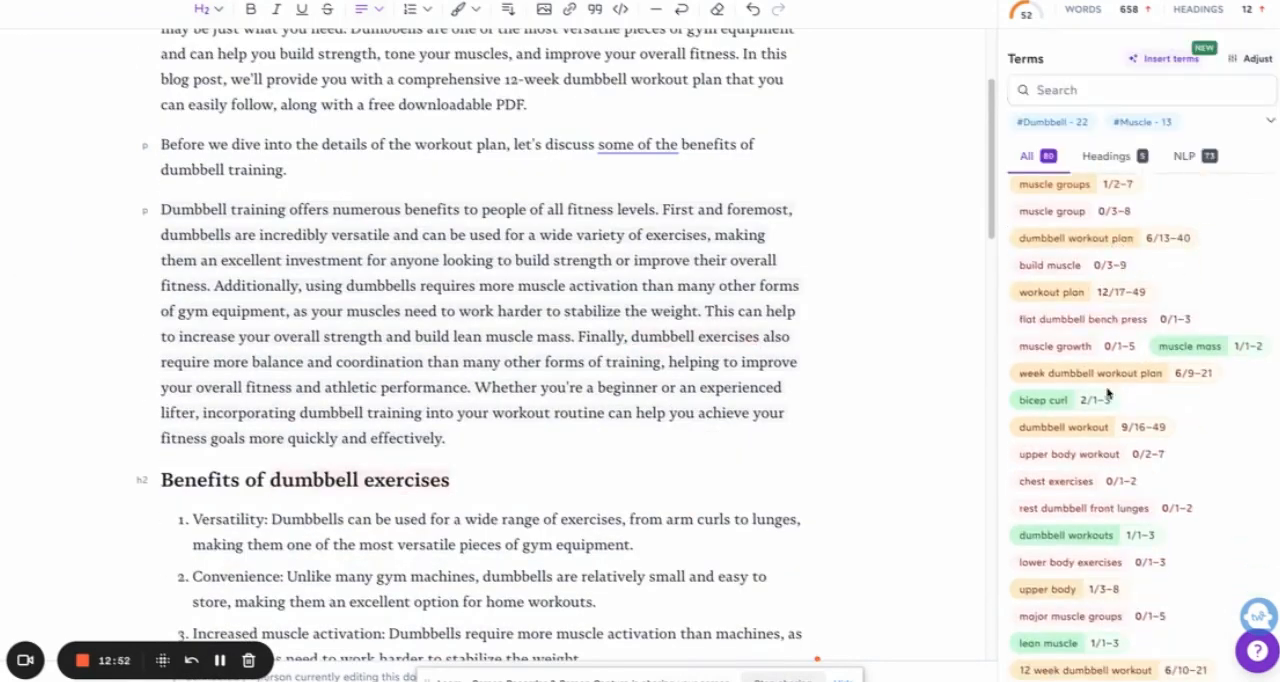
scroll(1166, 353, up, 3)
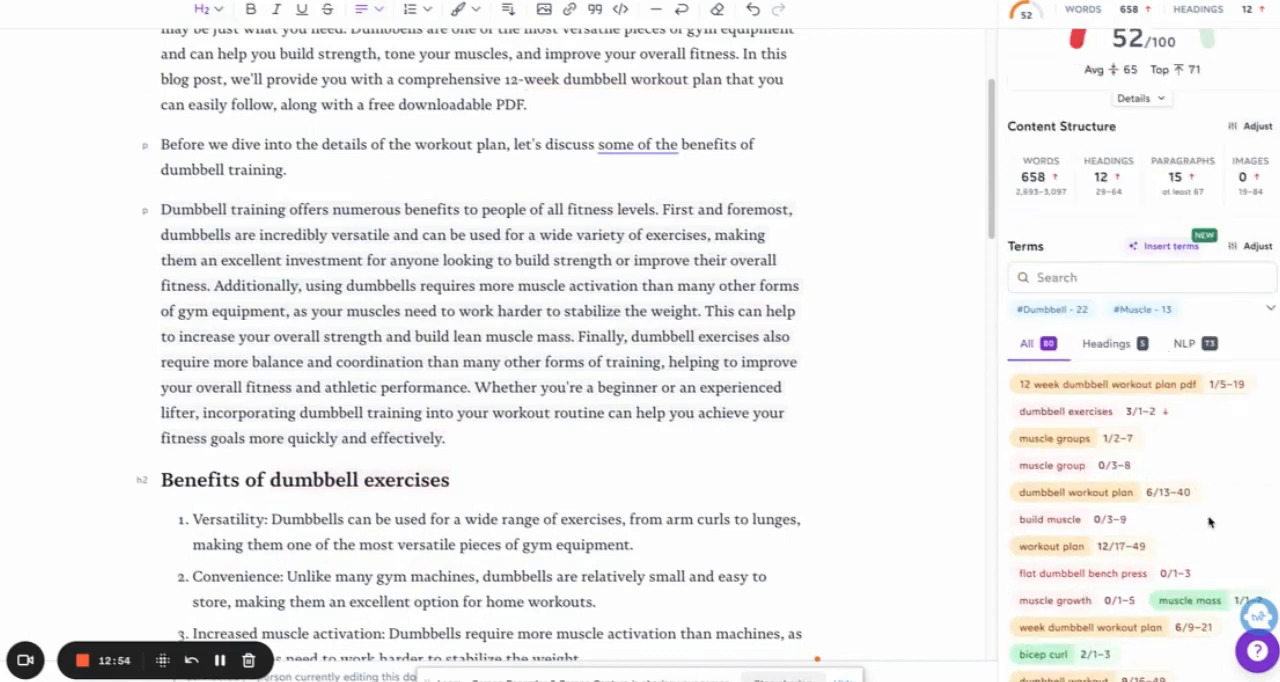
scroll(1208, 523, down, 2)
scroll(1208, 523, down, 5)
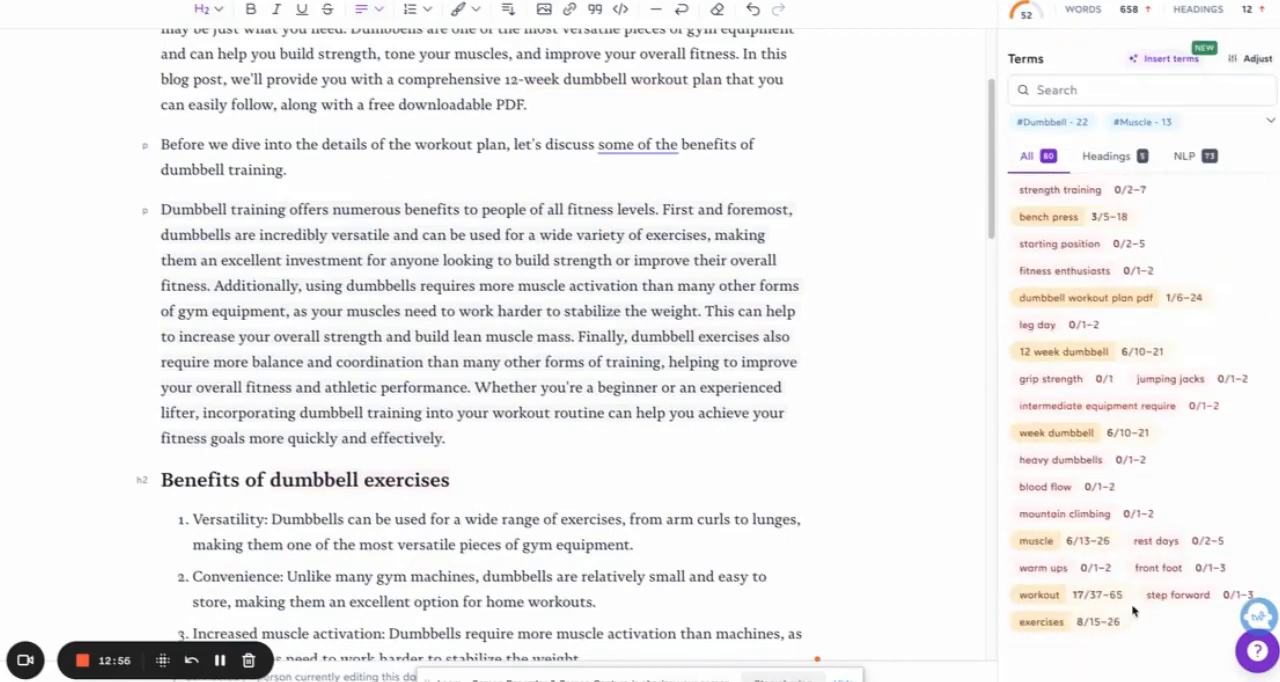
Step: Examine the content score, the suggested terms' usage and the rest of the article draft down to the FAQs
scroll(1124, 549, up, 10)
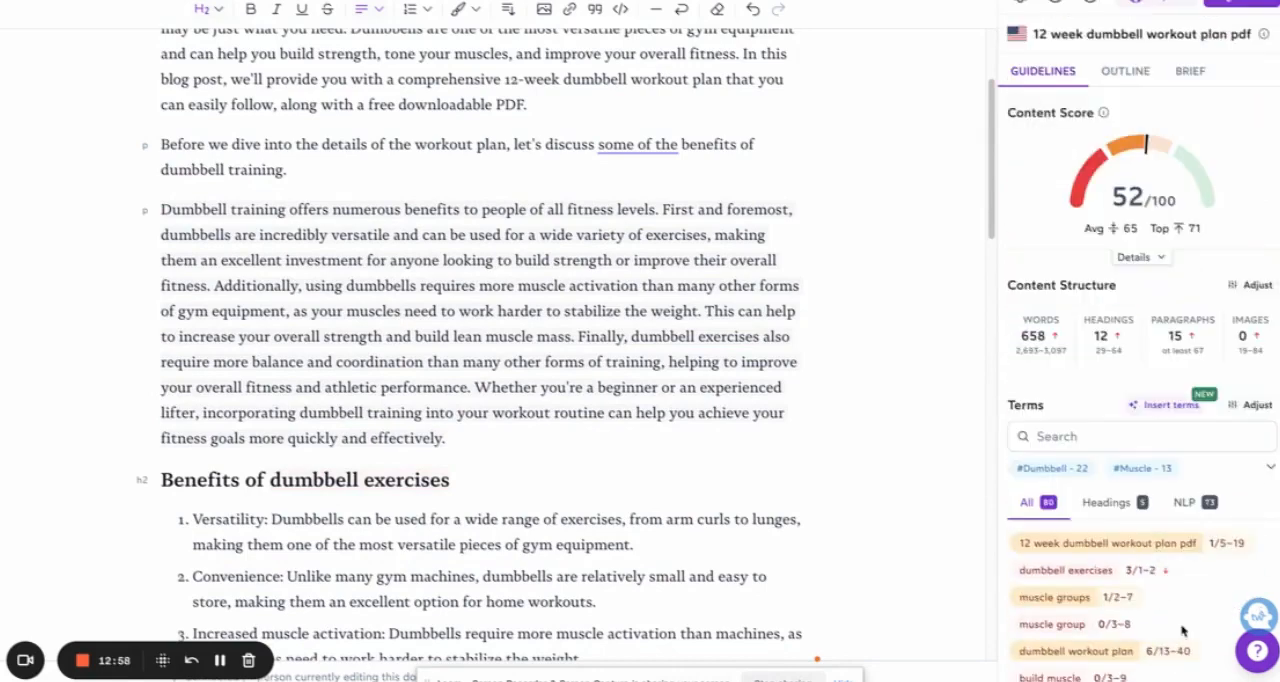
scroll(1184, 631, down, 3)
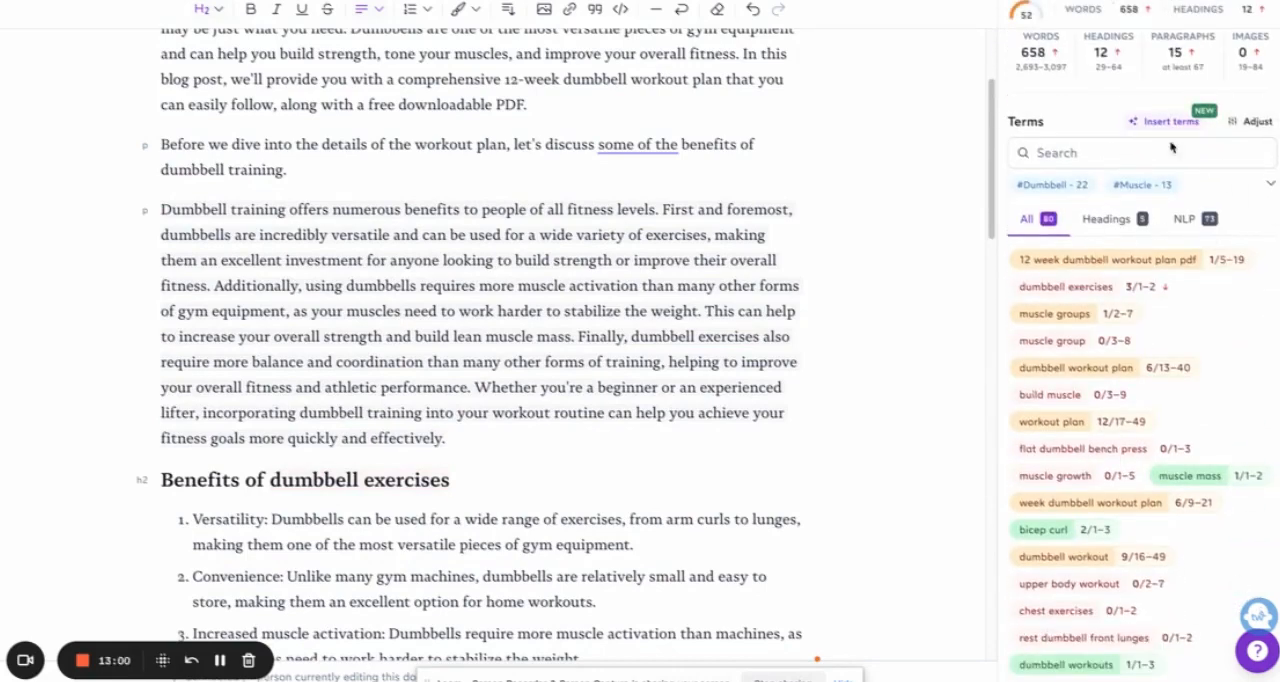
scroll(1150, 200, up, 3)
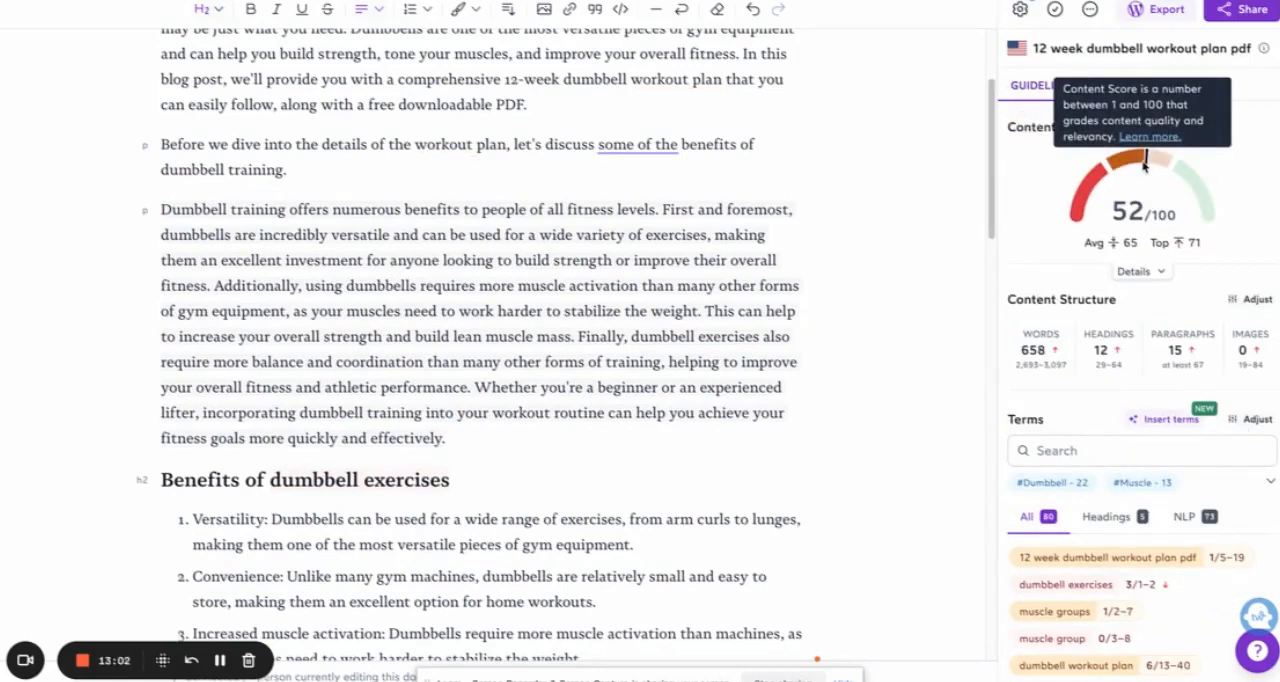
click(565, 288)
mouse_move(1184, 176)
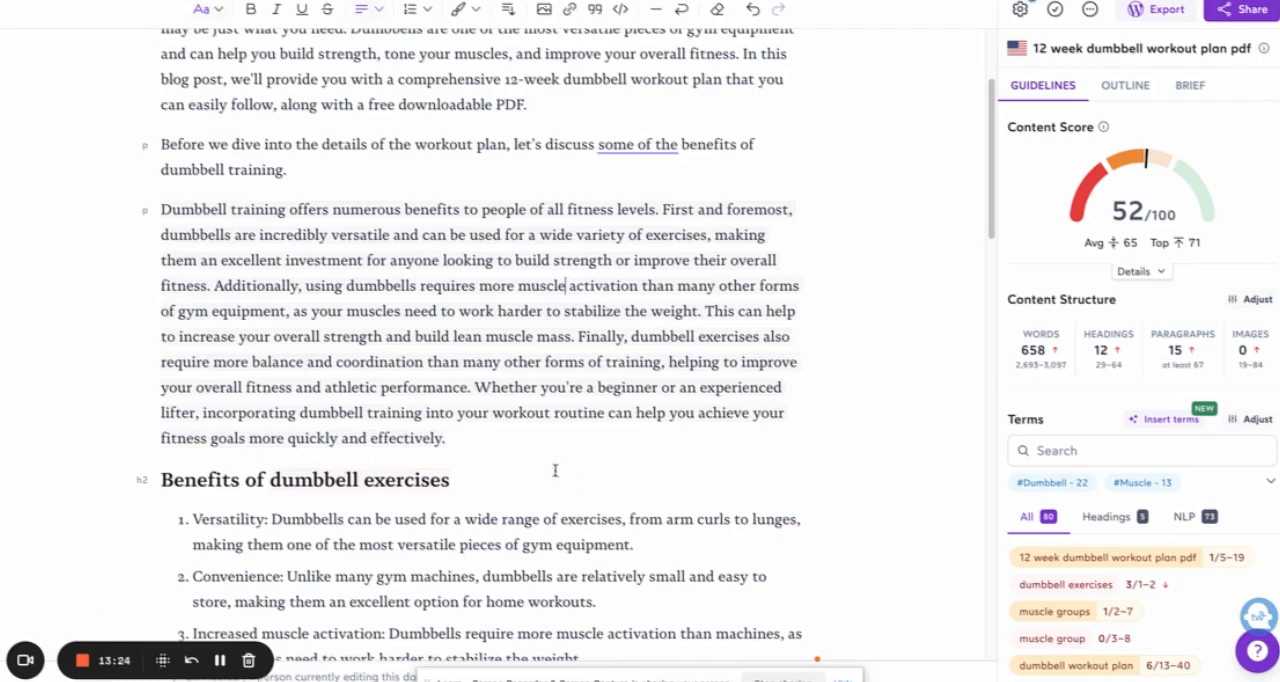
scroll(641, 458, up, 1)
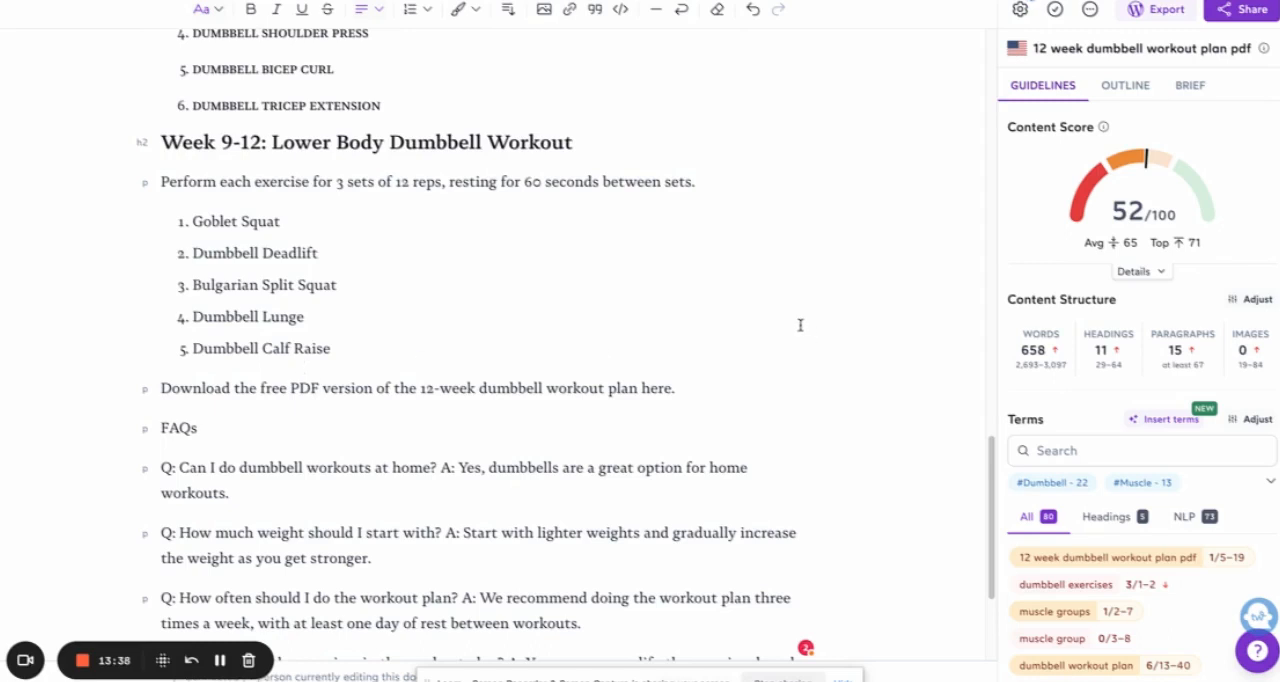
scroll(526, 277, down, 3)
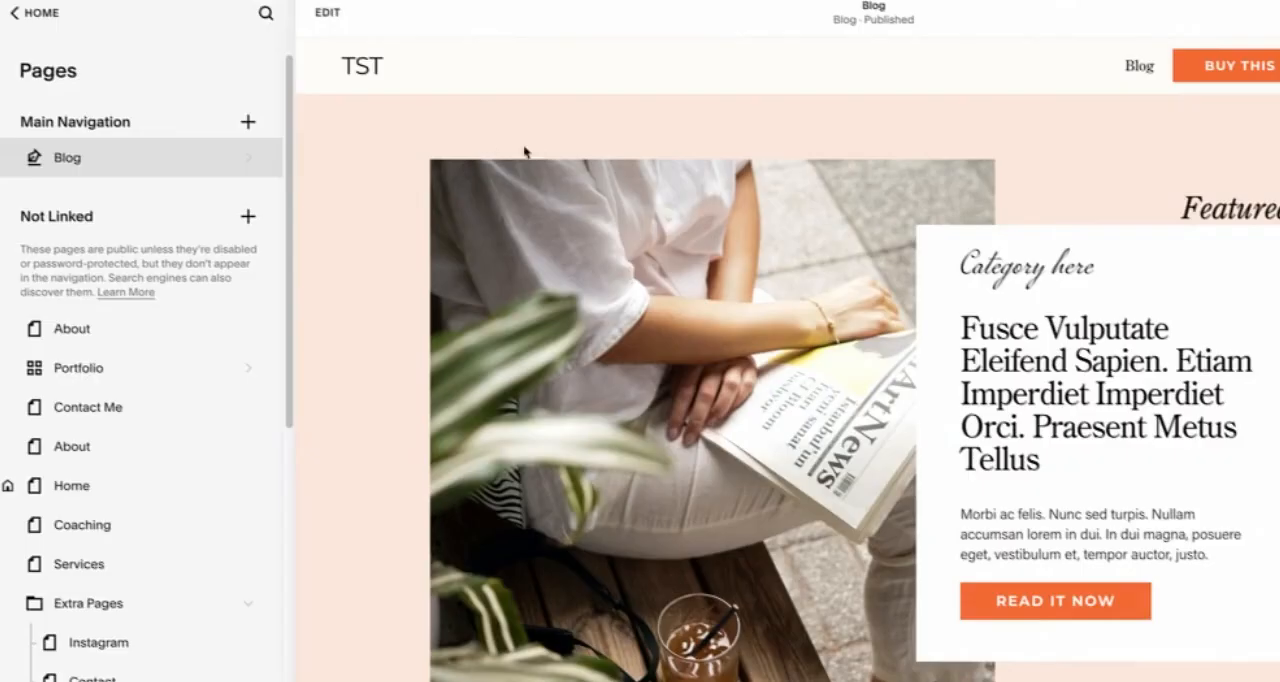
Step: Switch to Squarespace, add a new post to the Blog page and paste in the article title "12 week dumbbell workout plan pdf"
click(72, 158)
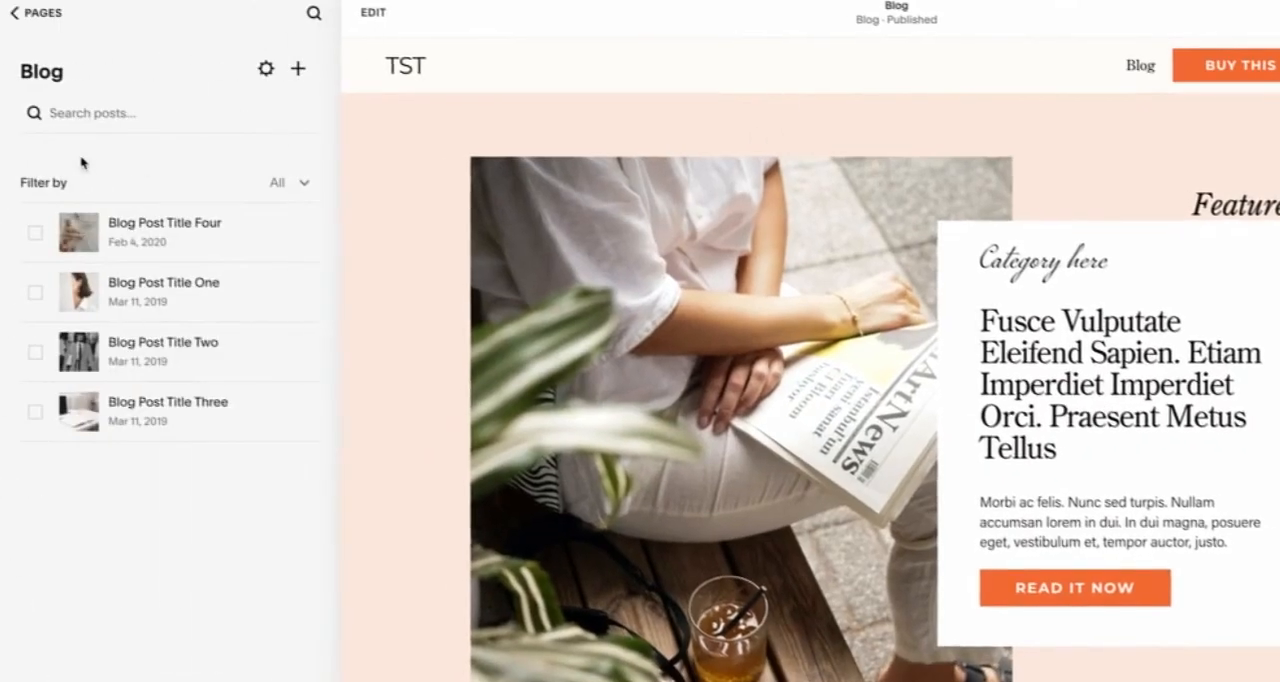
click(298, 68)
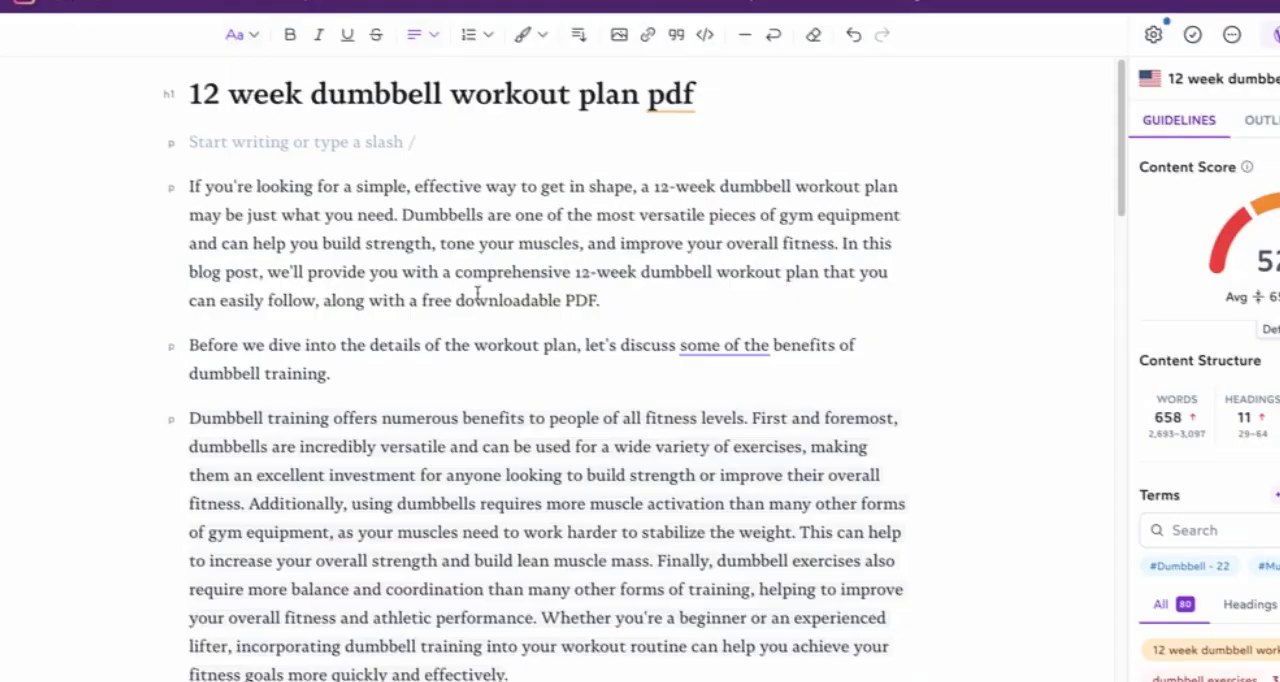
drag(190, 92, 696, 90)
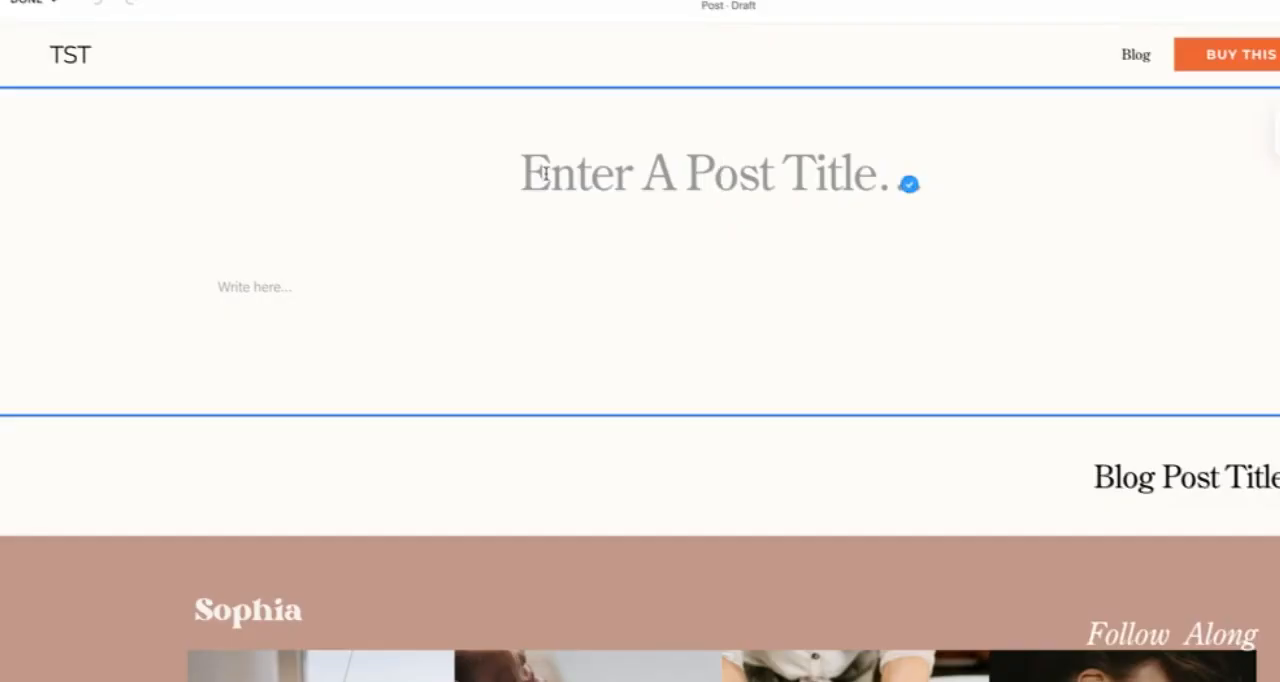
text(12 Week Dumbbell Workout Plan Pdf)
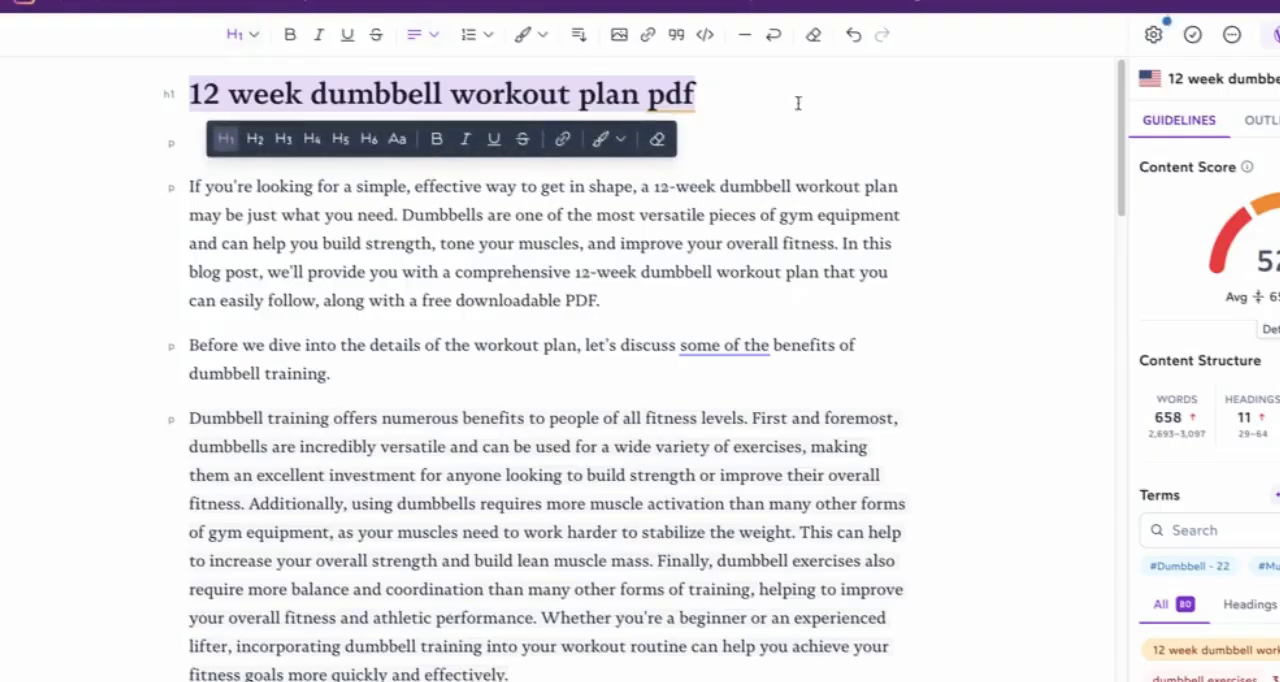
click(174, 93)
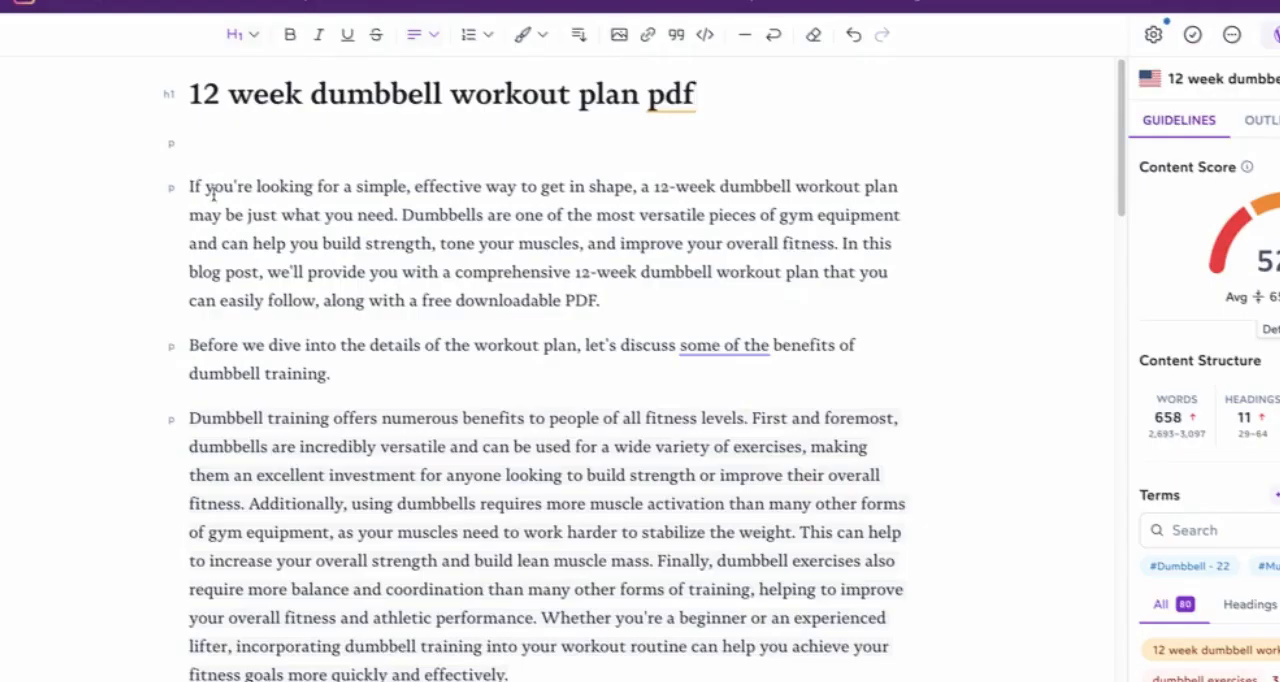
Step: Copy the introduction through the "Benefits of dumbbell exercises" heading from Surfer into the post body and check that heading's text style
drag(190, 185, 521, 486)
scroll(514, 508, down, 3)
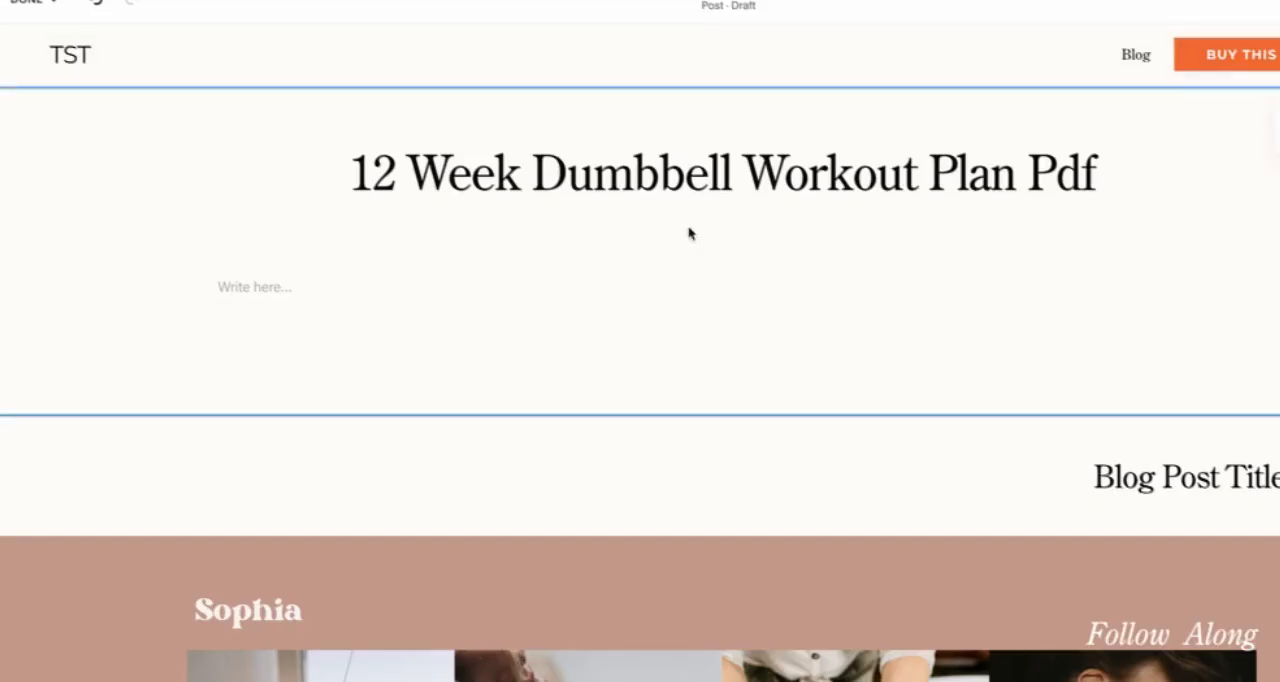
click(349, 287)
text(If you're looking for a simple, effective way to get in shape, a 12-week dumbbell workout plan may be just what you need. Dumbbells are one of the most versatile pieces of gym equipment and can help you build strength, tone your muscles, and improve your overall fitness. In this blog post, we'll provide you with a comprehensive 12-week dumbbell workout plan that you can easily follow, along with a free downloadable PDF. Before we dive into the details of the workout plan, let's discuss some of the benefits of dumbbell training. Dumbbell training offers numerous benefits to people of all fitness levels. First and foremost, dumbbells are incredibly versatile and can be used for a wide variety of exercises, making them an excellent investment for anyone looking to build strength or improve their overall fitness. Additionally, using dumbbells requires more muscle activation than many other forms of gym equipment, as your muscles need to work harder to stabilize the weight. This can help to increase your overall strength and build lean muscle mass. Finally, dumbbell exercises also require more balance and coordination than many other forms of training, helping to improve your overall fitness and athletic performance. Whether you're a beginner or an experienced lifter, incorporating dumbbell training into your workout routine can help you achieve your fitness goals more quickly and effectively. Benefits Of Dumbbell Exercises)
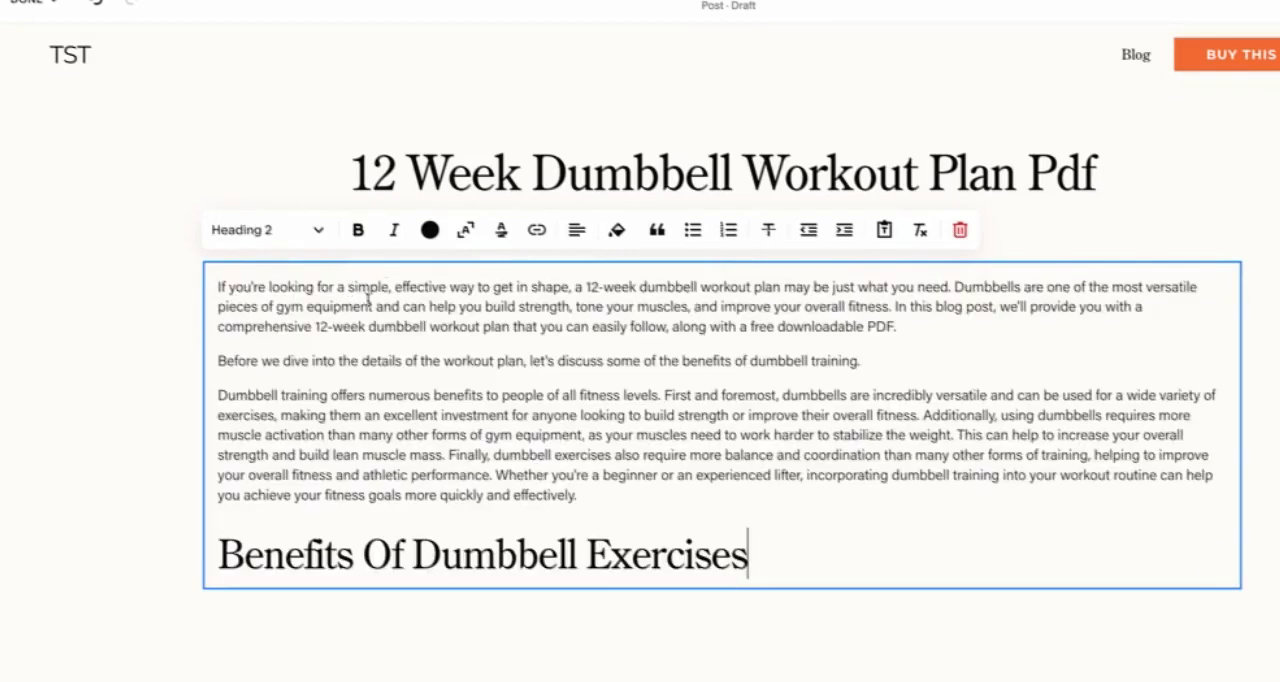
scroll(894, 514, down, 2)
double_click(685, 347)
triple_click(562, 348)
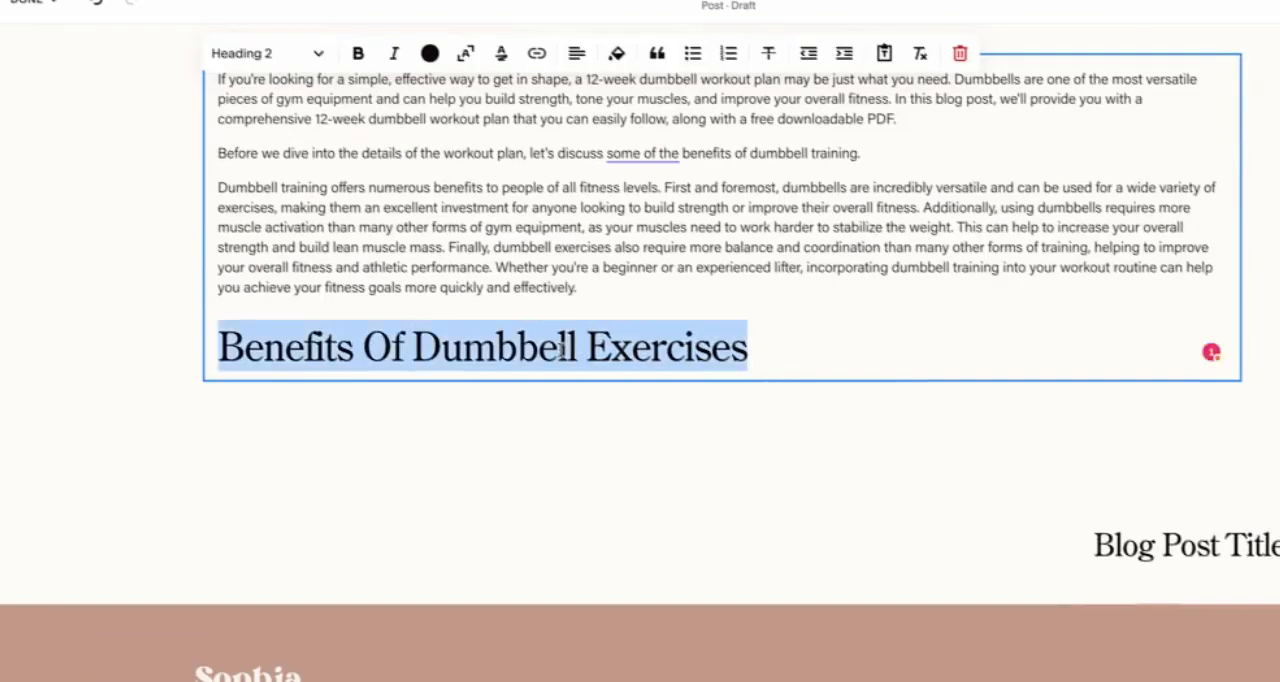
click(309, 52)
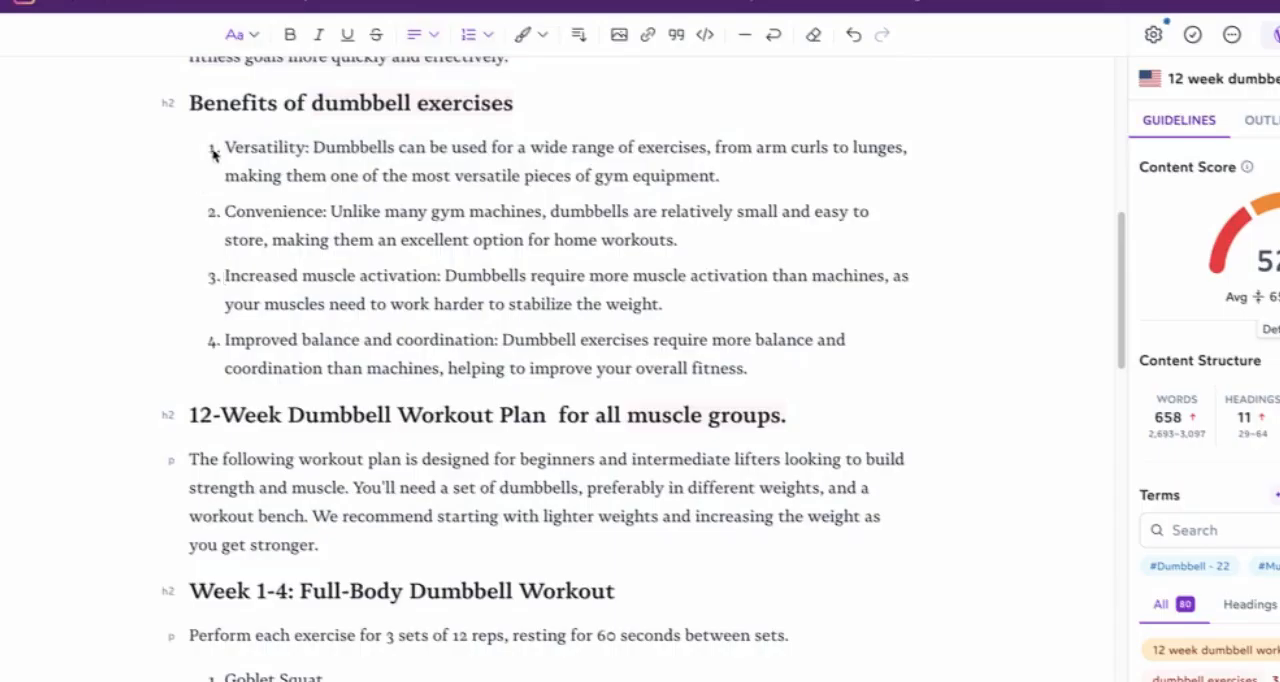
Step: Copy the rest of the Surfer article, through the conclusion, into a new text block below the benefits heading in the post
drag(209, 157, 575, 680)
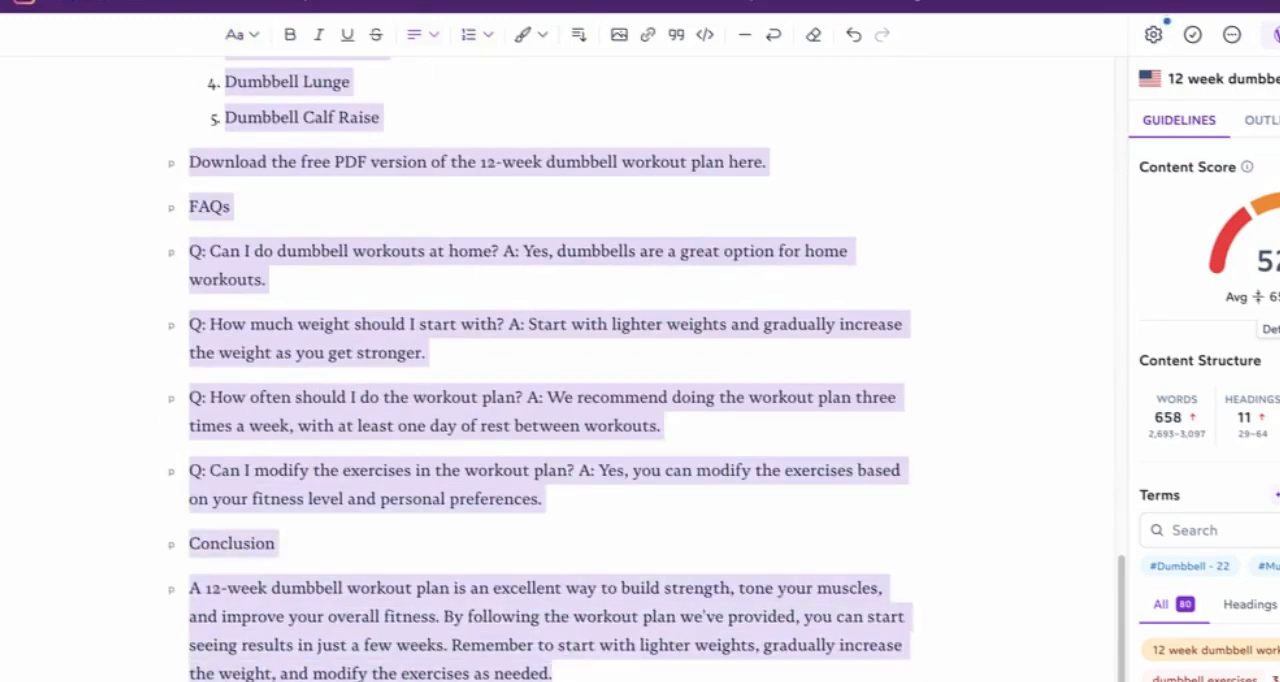
click(1211, 351)
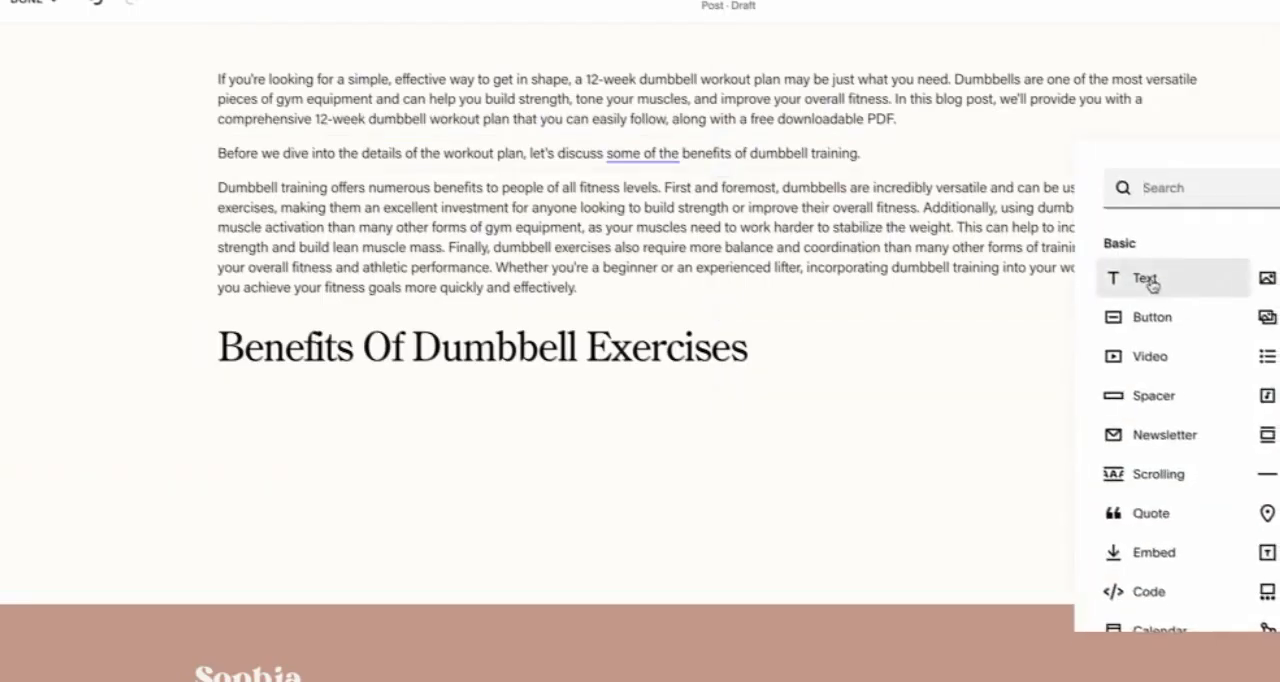
click(1214, 280)
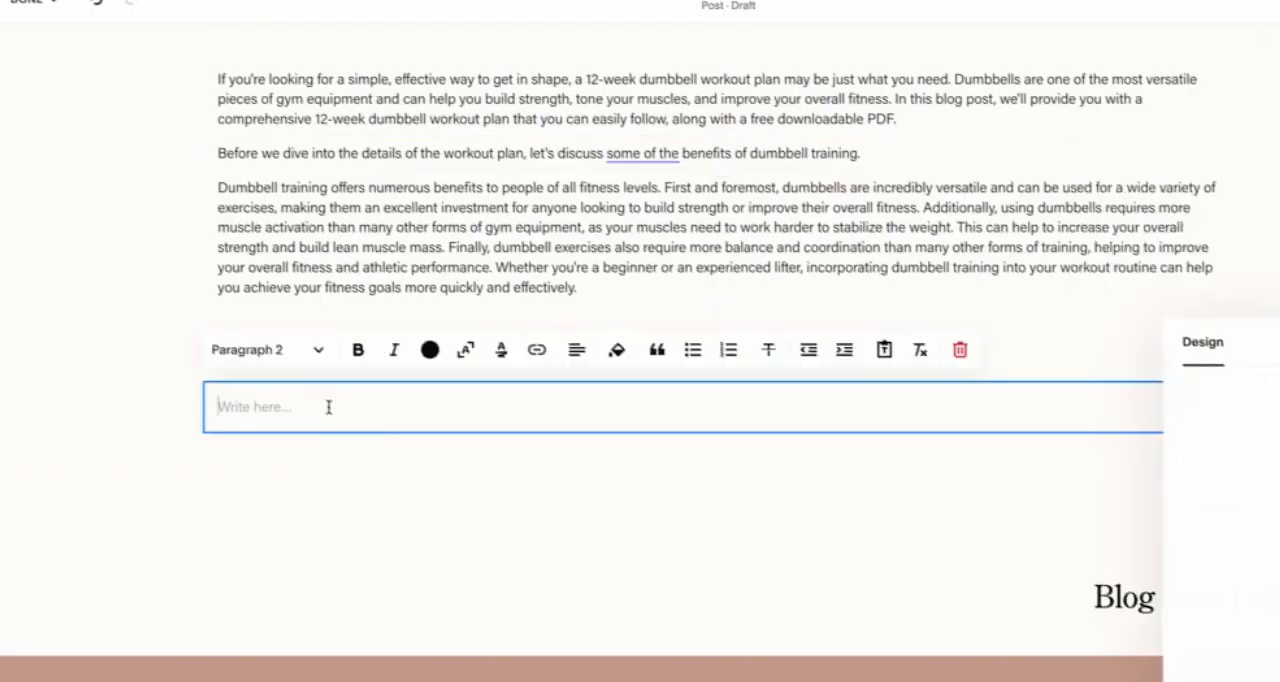
key(ctrl+v)
scroll(348, 340, up, 3)
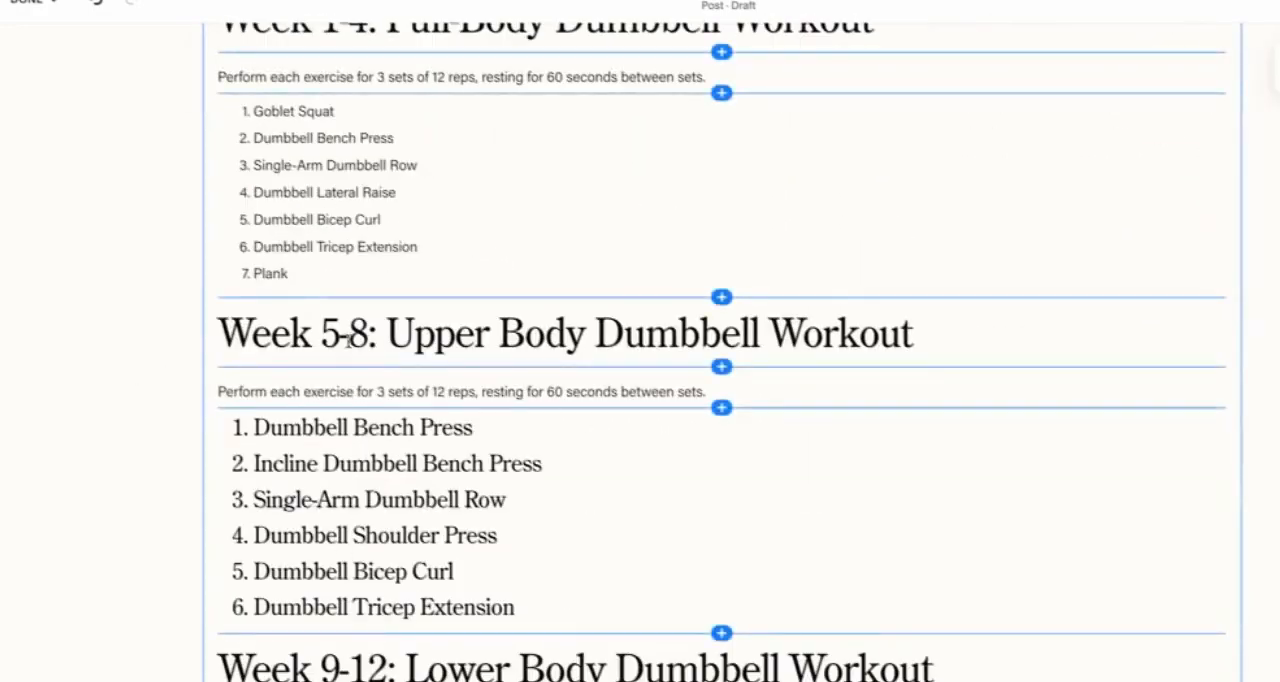
scroll(348, 340, up, 2)
scroll(348, 340, down, 8)
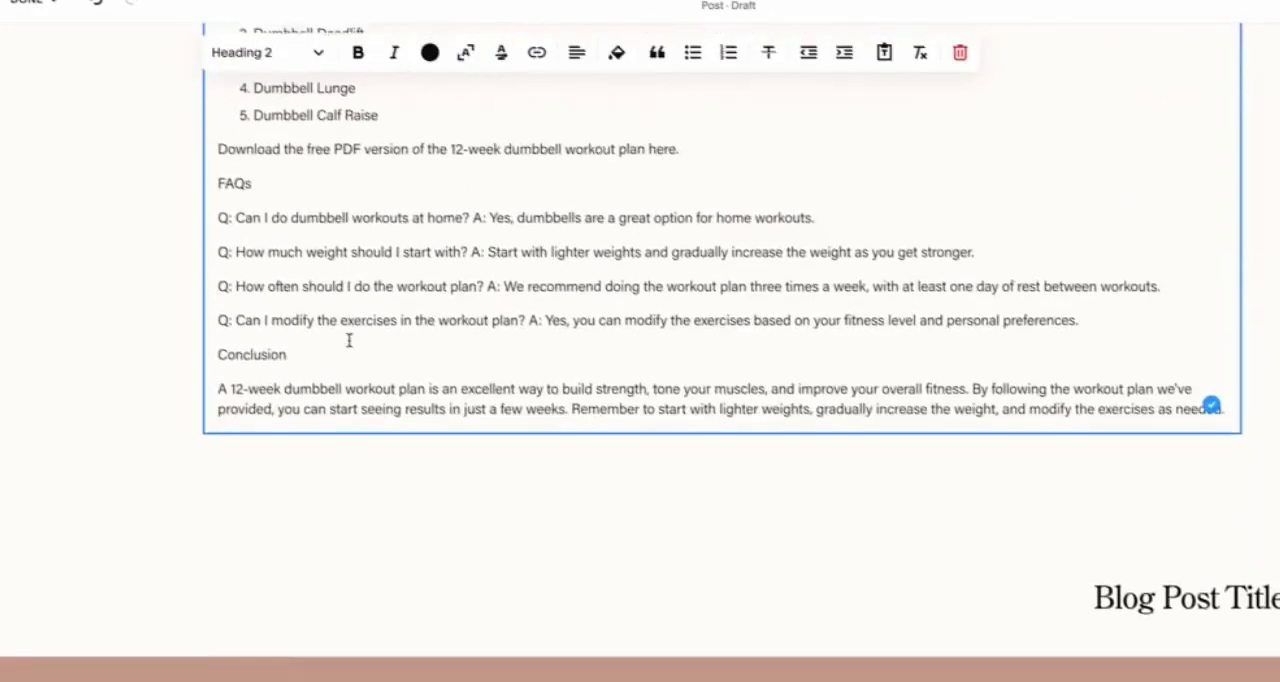
Step: Format the "FAQs" line near the end of the post as Heading 2
scroll(302, 218, up, 1)
double_click(247, 271)
click(318, 52)
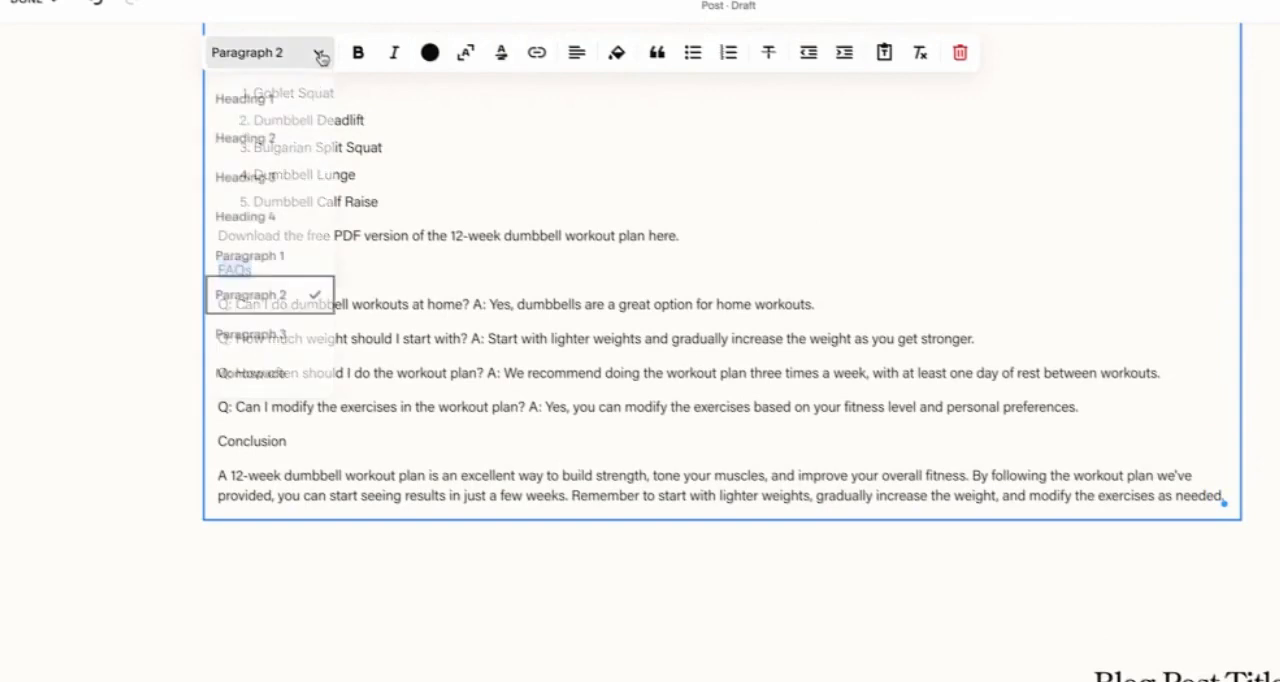
click(268, 142)
click(255, 259)
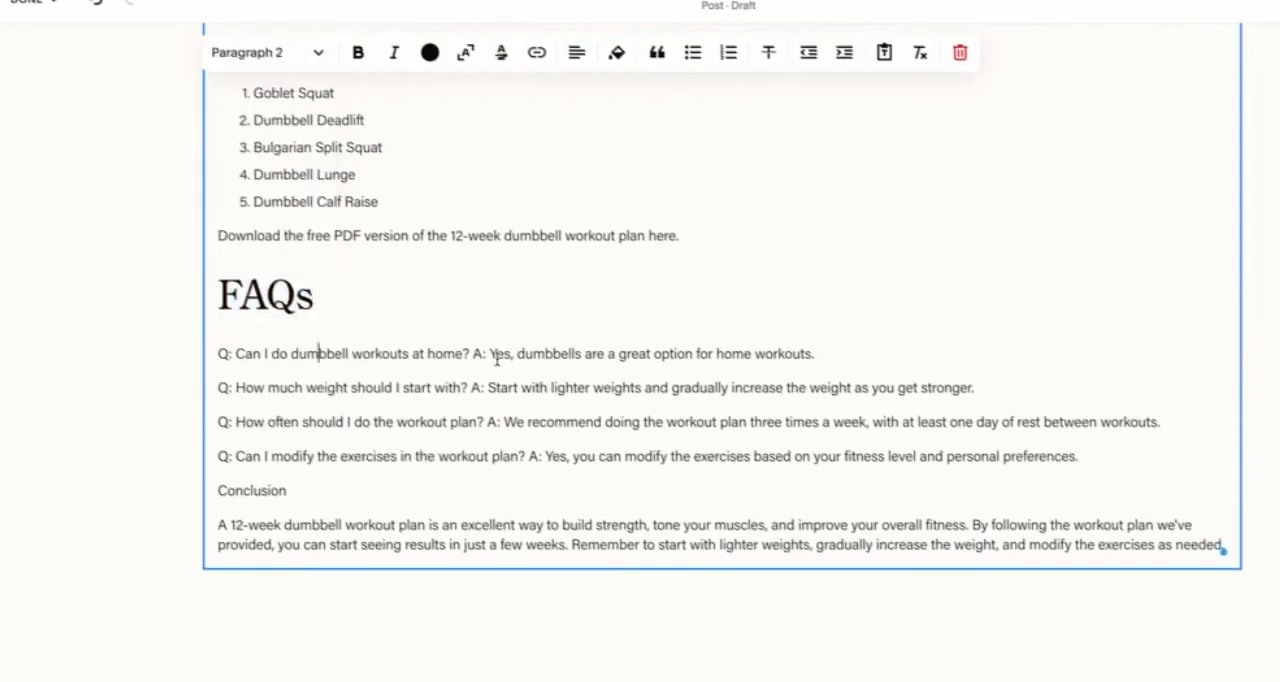
Step: Put the answers to the first two FAQ questions on their own lines and format both questions as Heading 3
click(473, 353)
key(Return)
drag(533, 355, 206, 352)
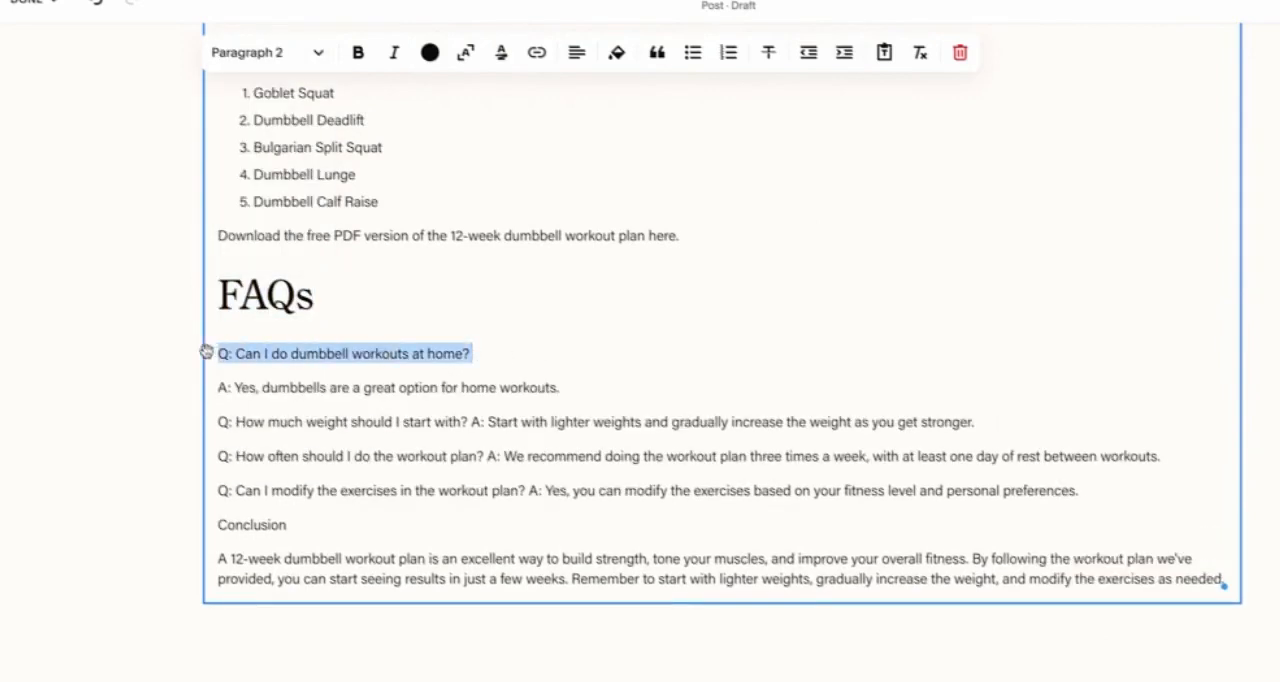
click(318, 52)
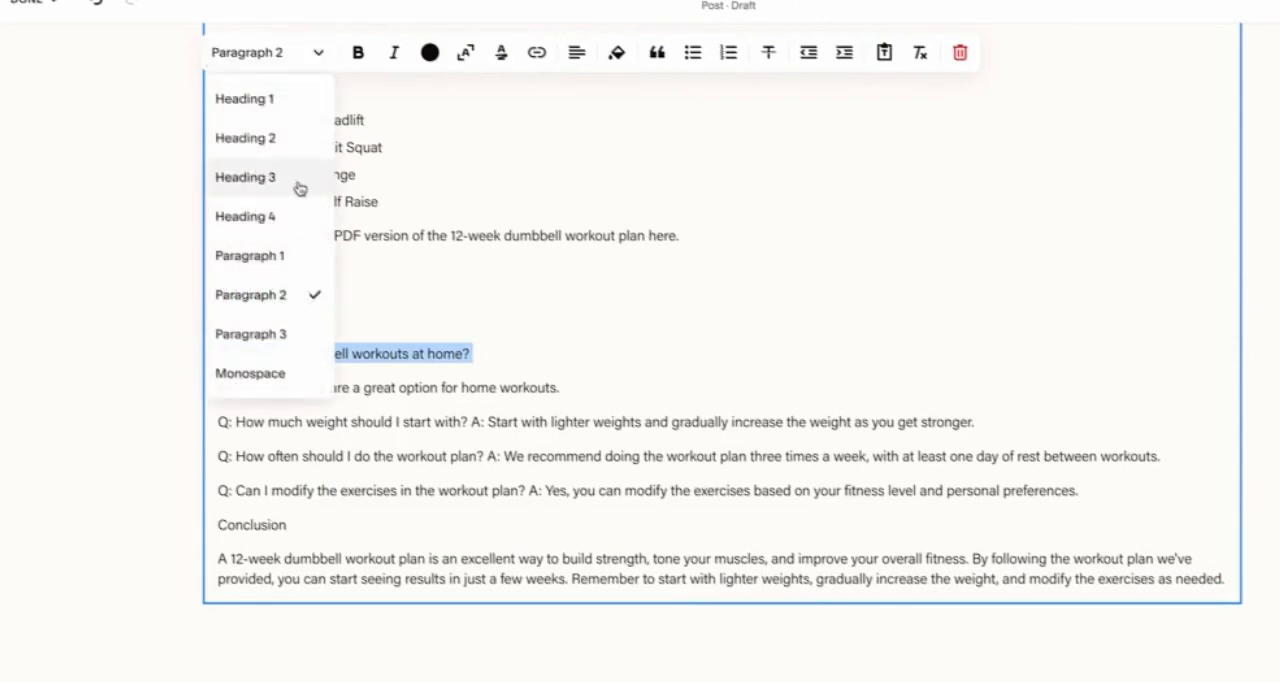
click(298, 186)
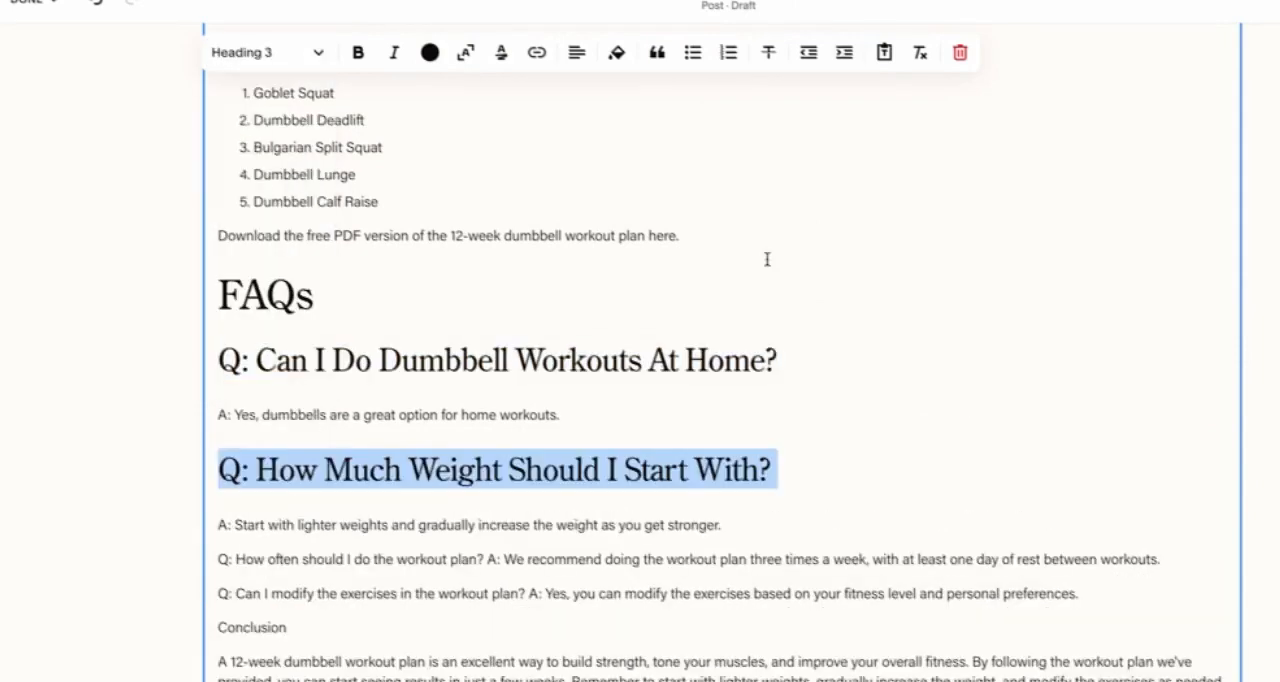
Step: Check the workout section headings, and format the separated question "How often should I do the workout plan?" as a subheading
scroll(767, 259, up, 2)
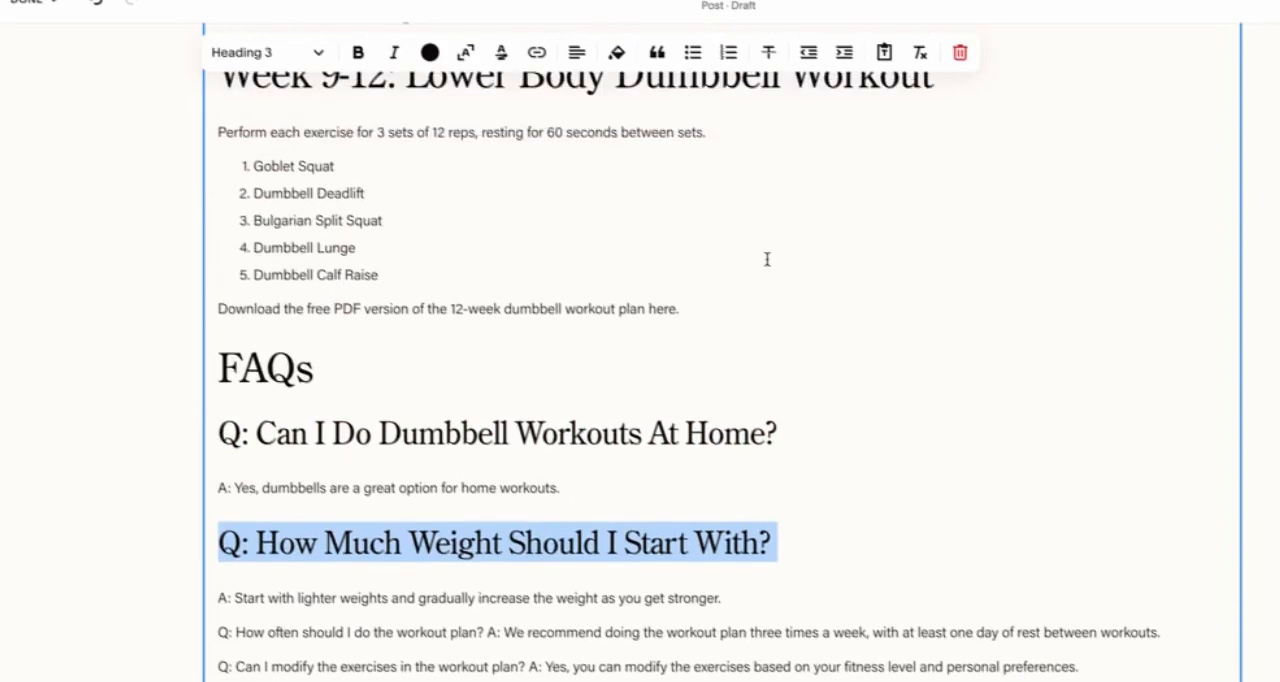
scroll(767, 259, up, 10)
scroll(312, 161, down, 2)
click(312, 161)
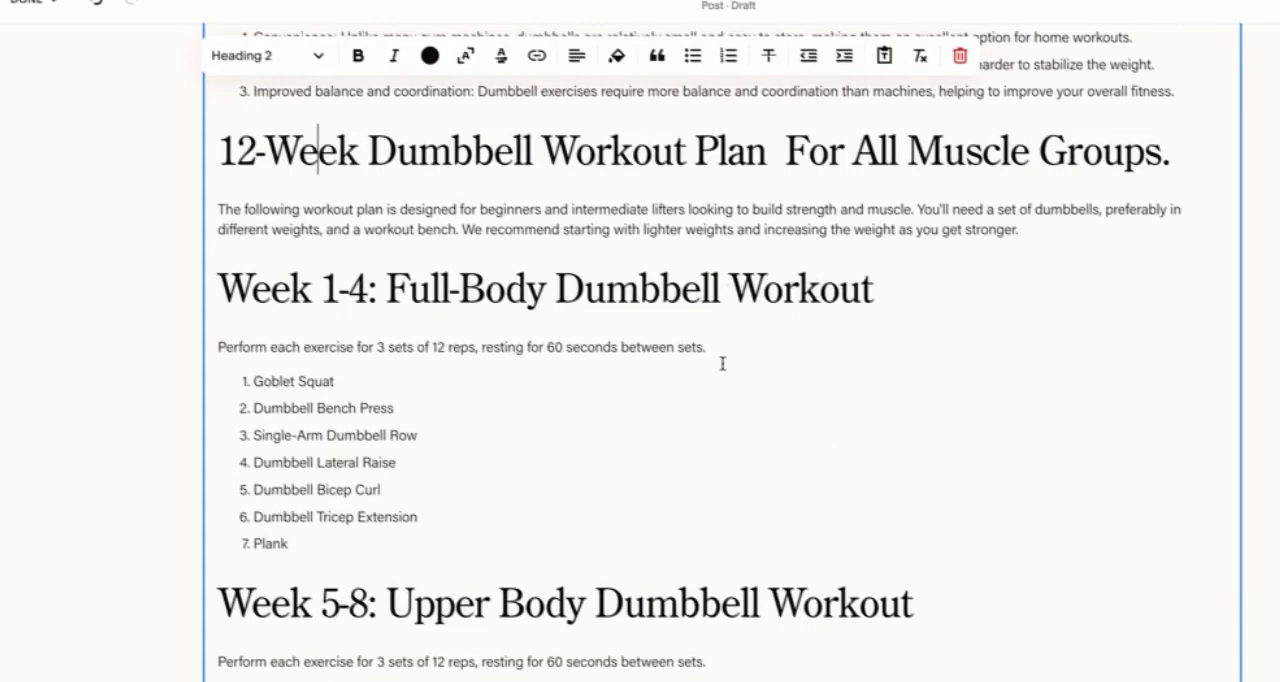
scroll(722, 364, down, 5)
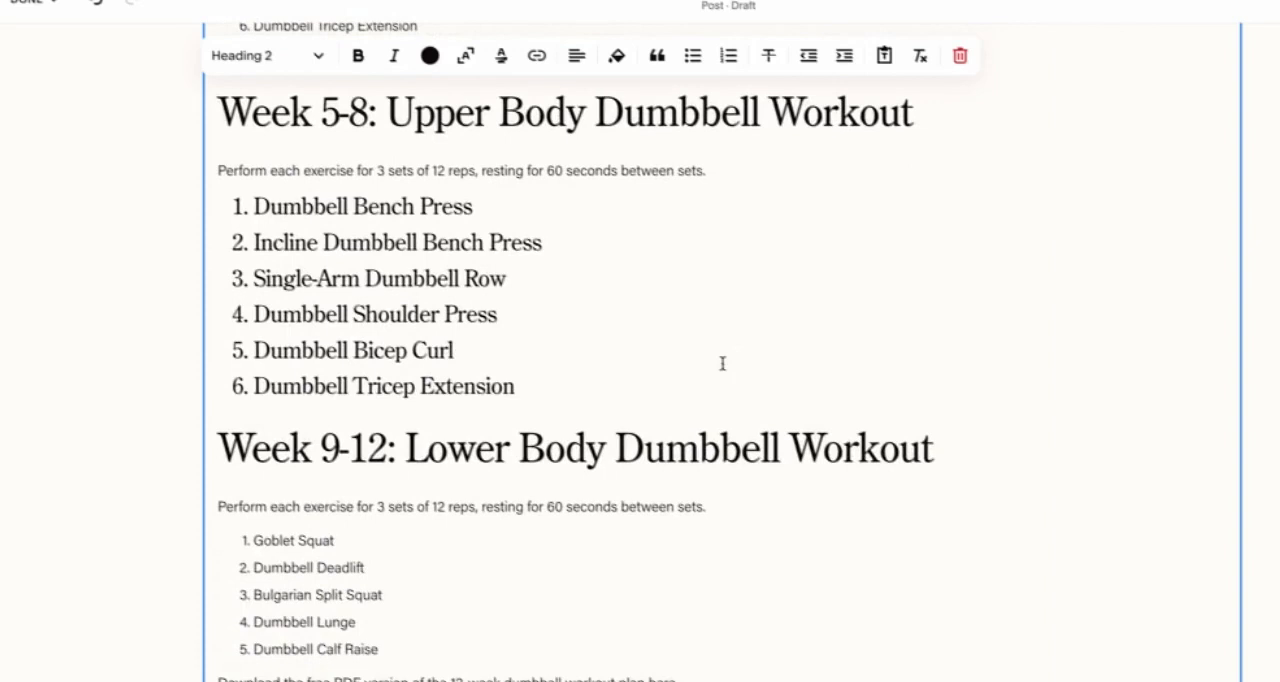
scroll(722, 363, down, 6)
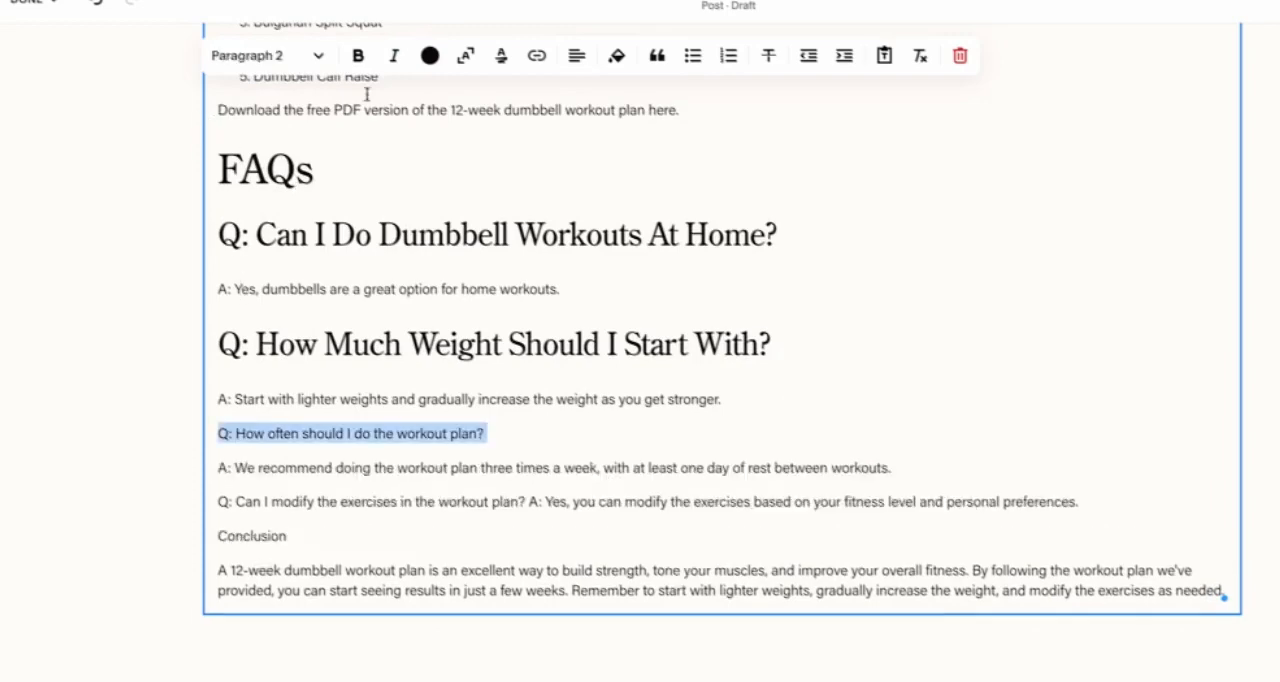
click(318, 55)
click(250, 205)
Step: Insert an image block directly below the "Benefits Of Dumbbell Exercises" heading
scroll(835, 375, up, 5)
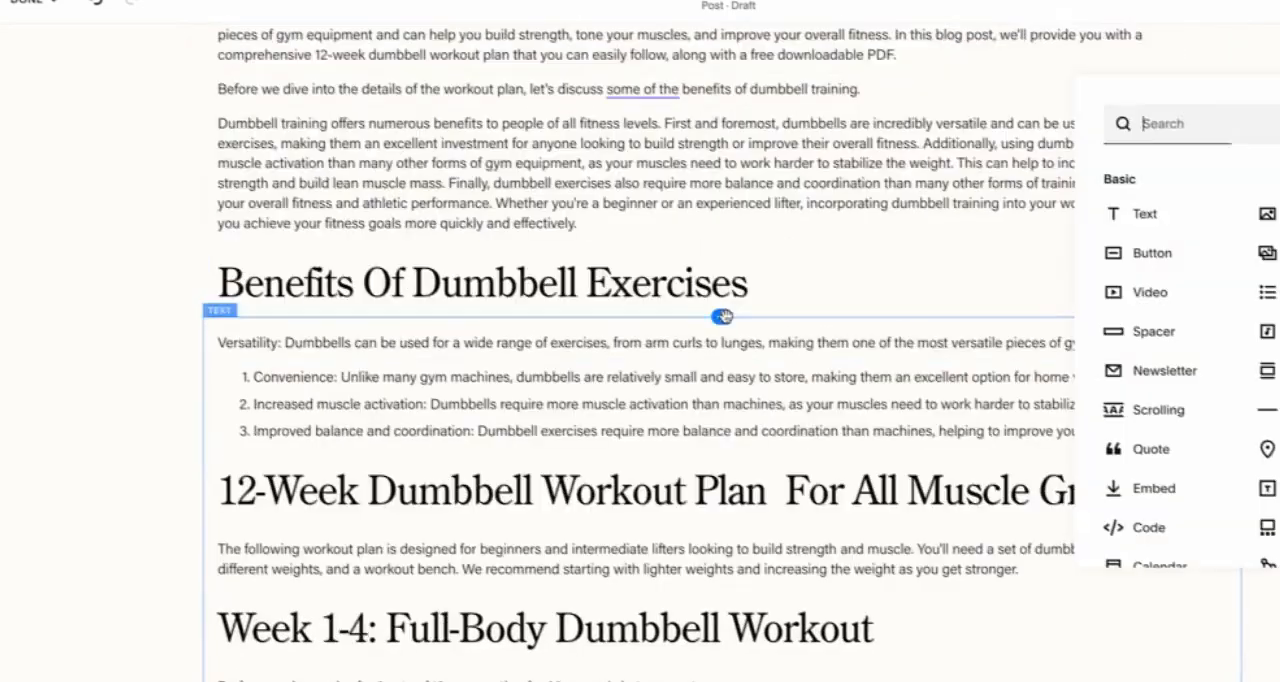
click(1262, 214)
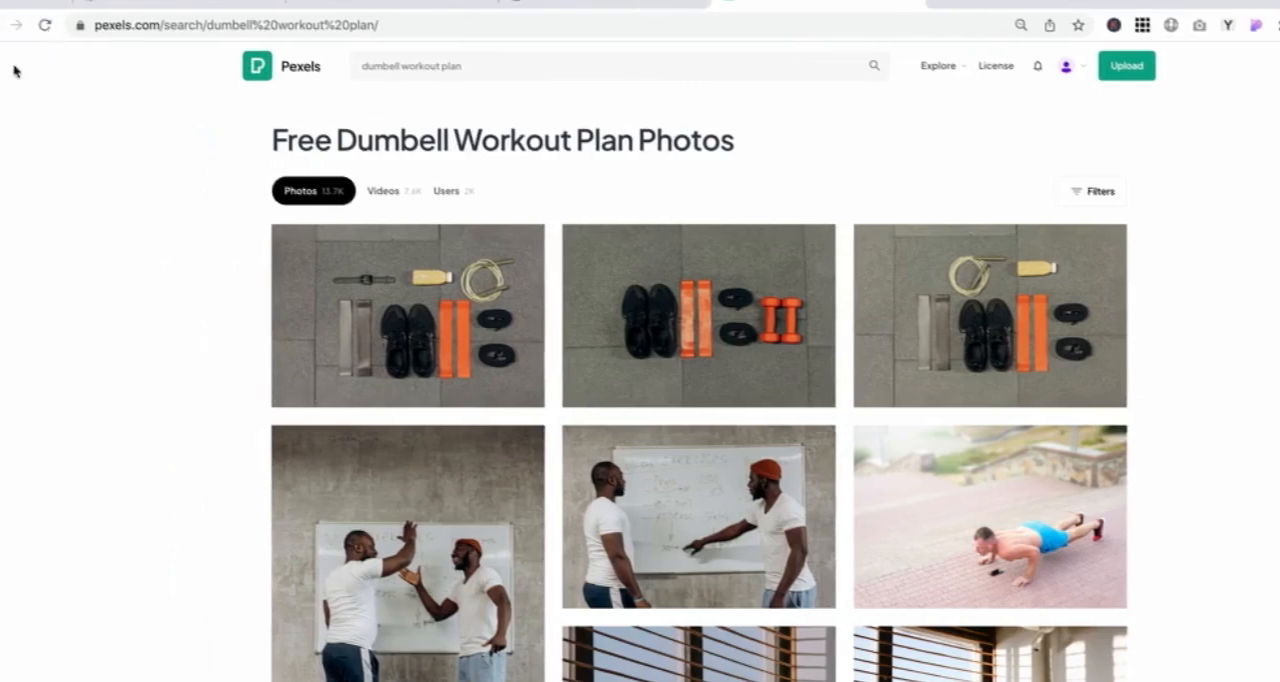
Step: Open tinypng.com in a new browser tab and add the downloaded Pexels photo for compression
click(2, 72)
click(936, 3)
click(938, 3)
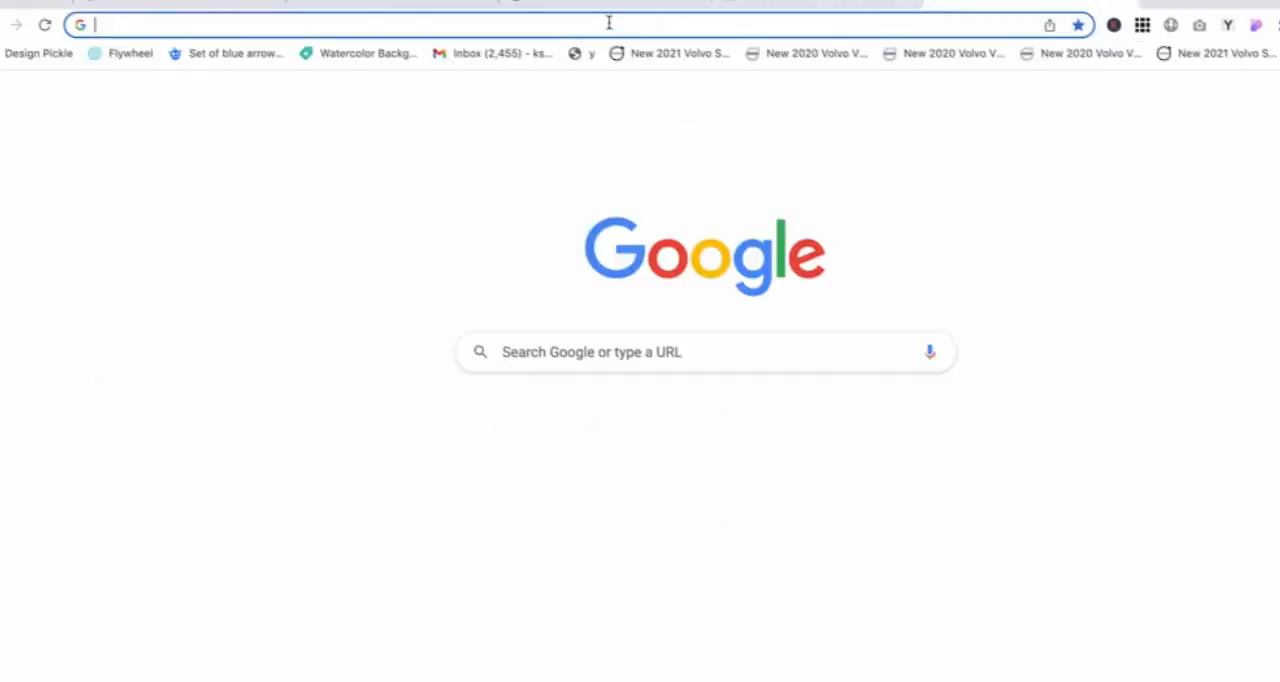
click(602, 24)
text(tiny)
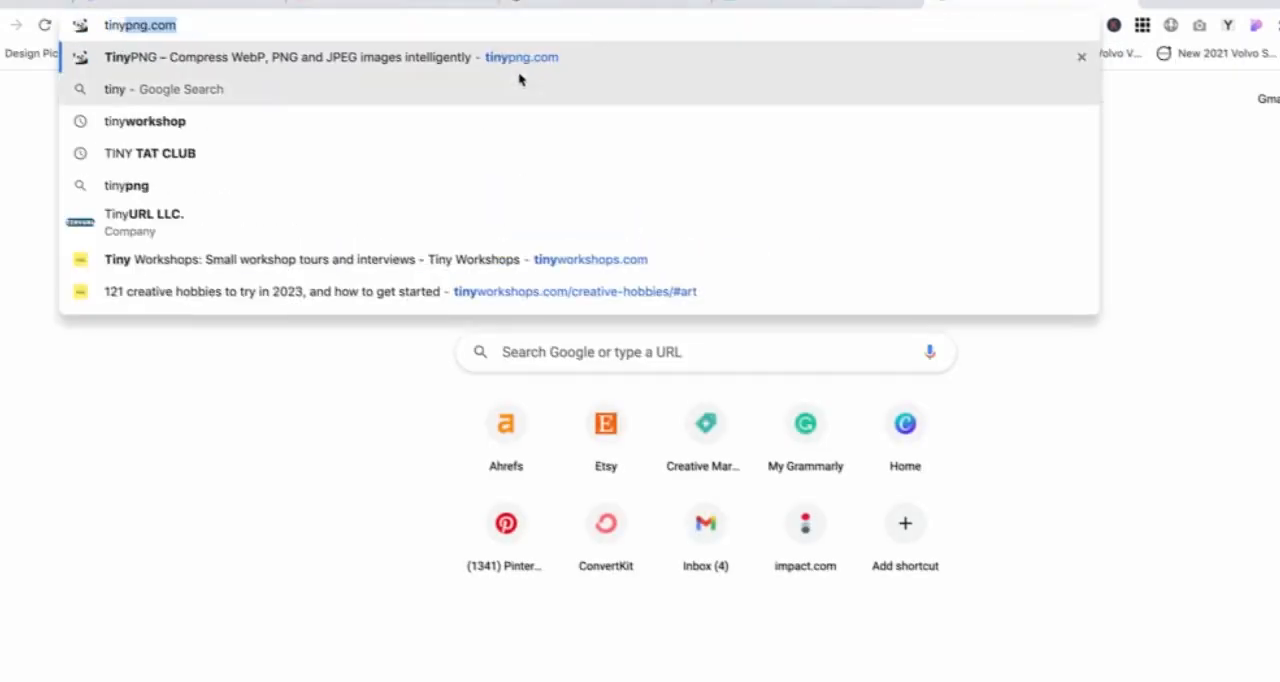
key(Return)
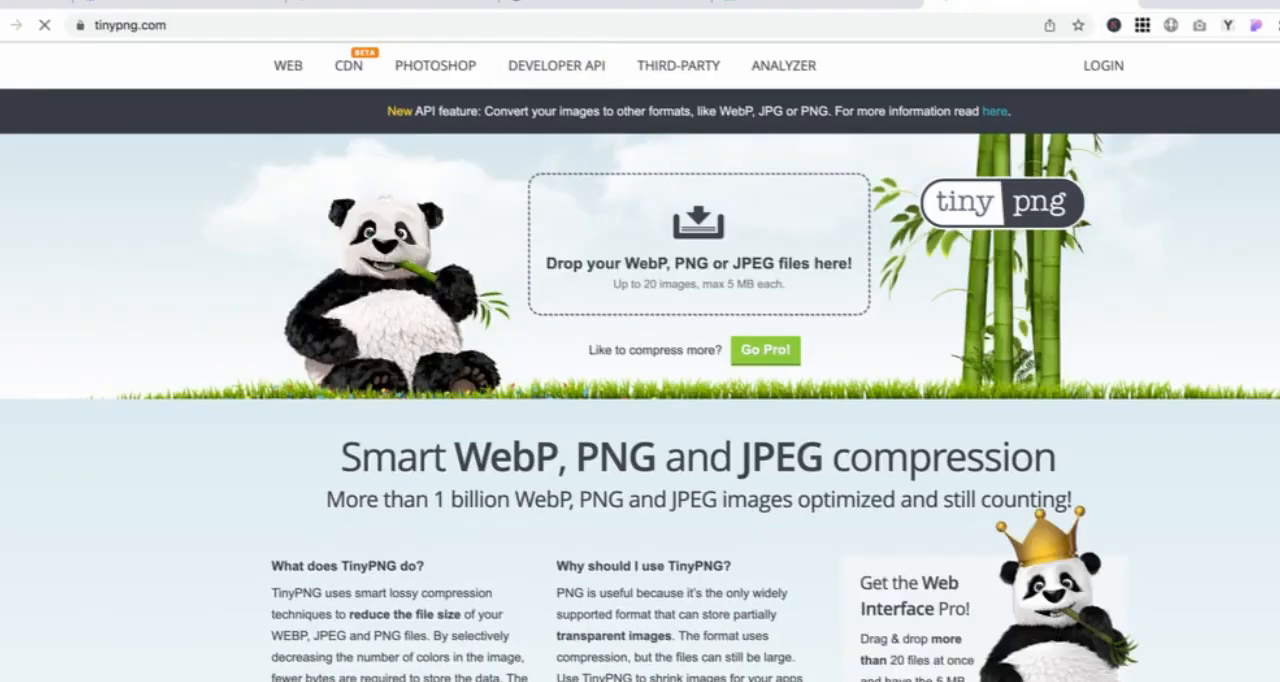
click(3, 107)
drag(105, 420, 630, 270)
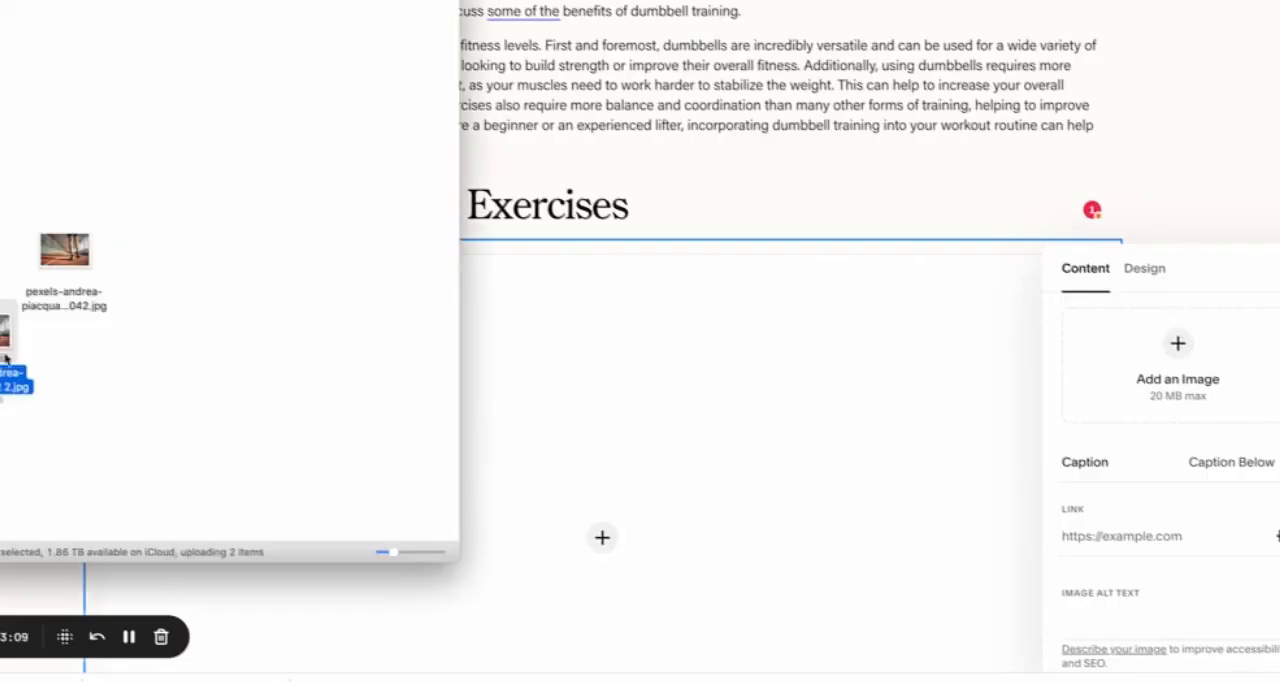
Step: Upload the compressed Pexels photo into the image block and set its alt text to "12 week dumbbell workout plan pdf"
drag(8, 360, 1262, 360)
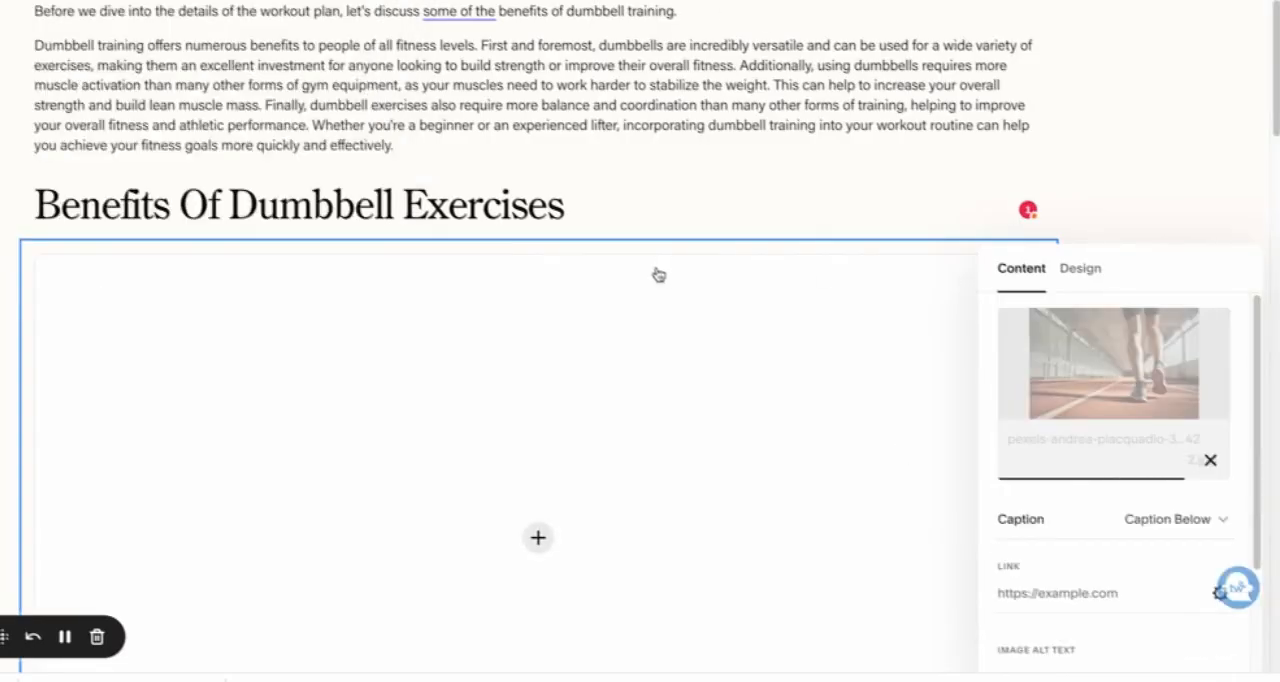
click(1022, 369)
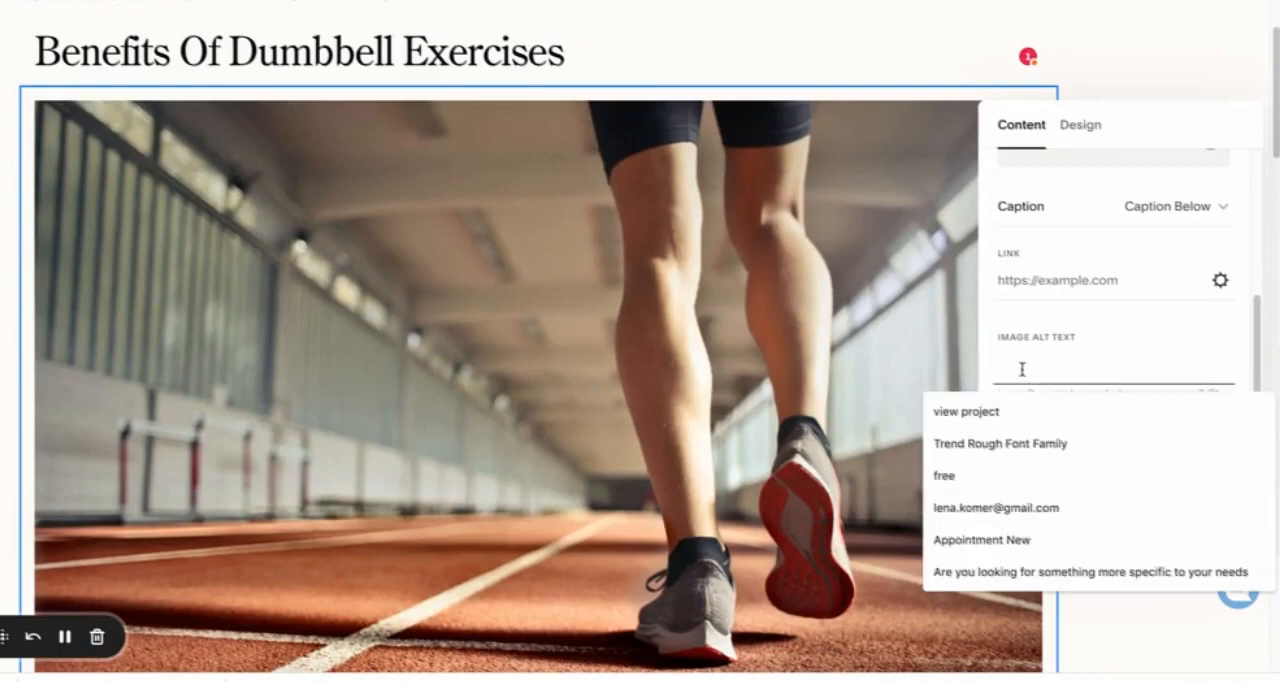
text(12 week dumbbell workout plan pdf)
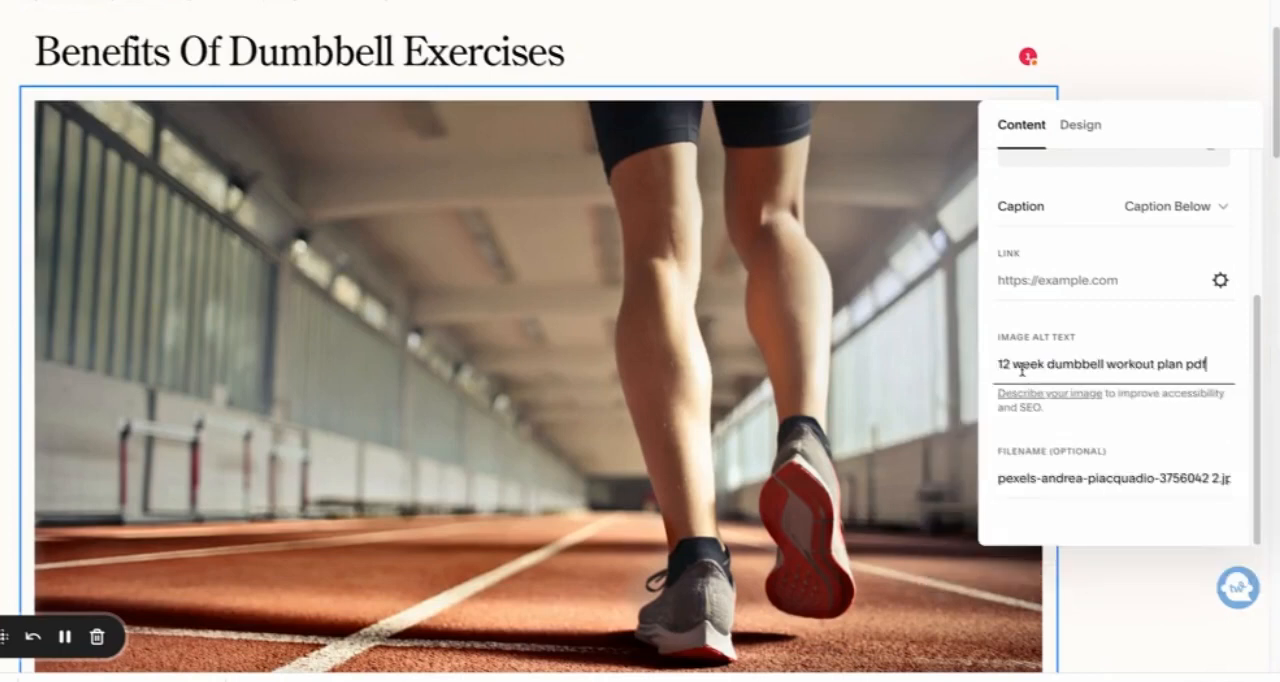
click(1131, 478)
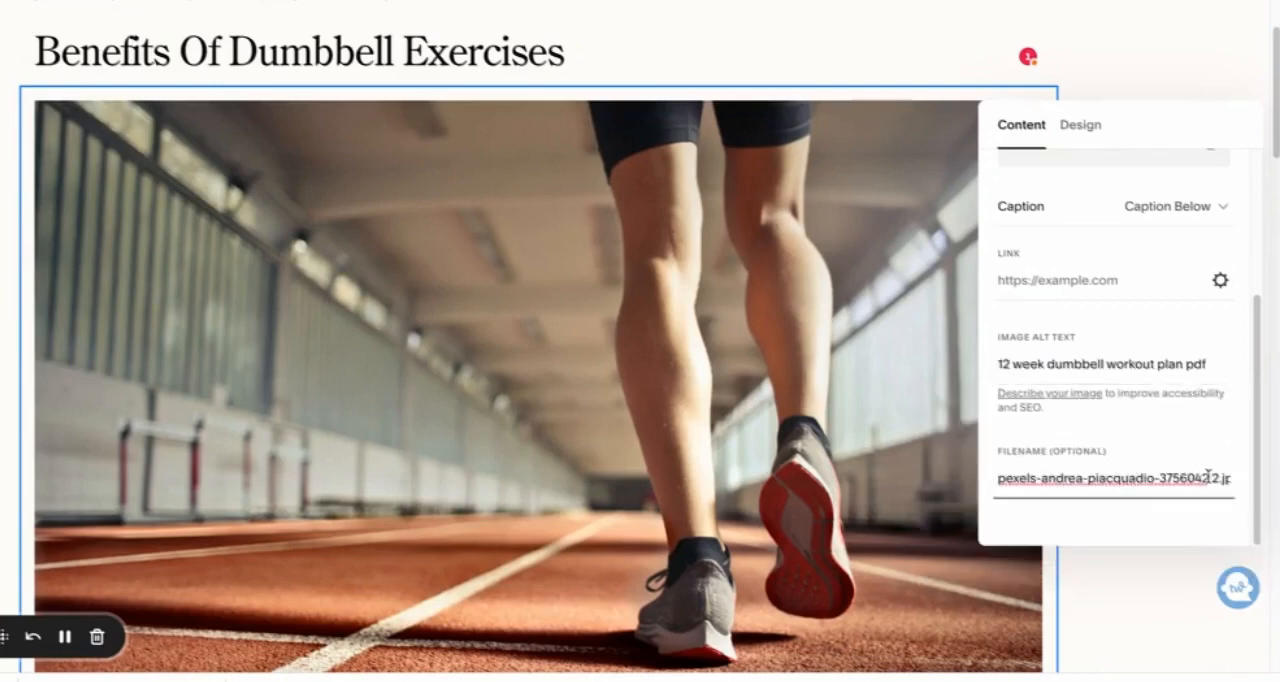
drag(1219, 477, 977, 478)
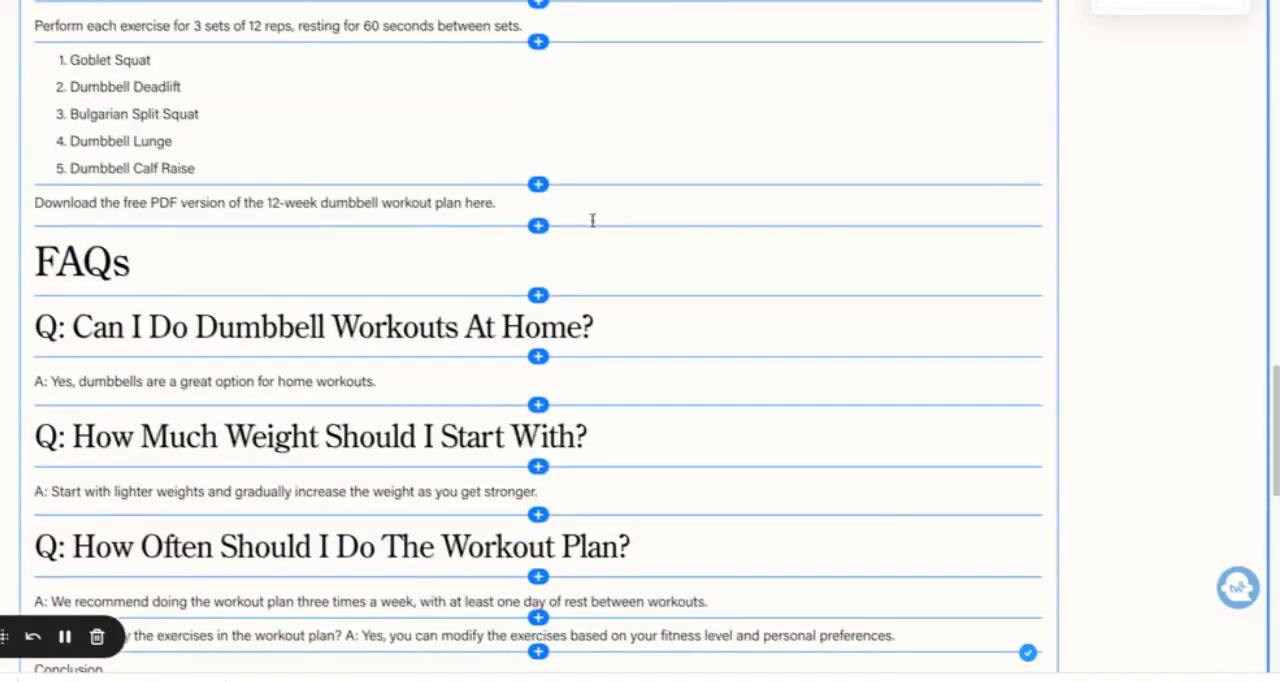
scroll(671, 222, up, 3)
scroll(671, 222, up, 5)
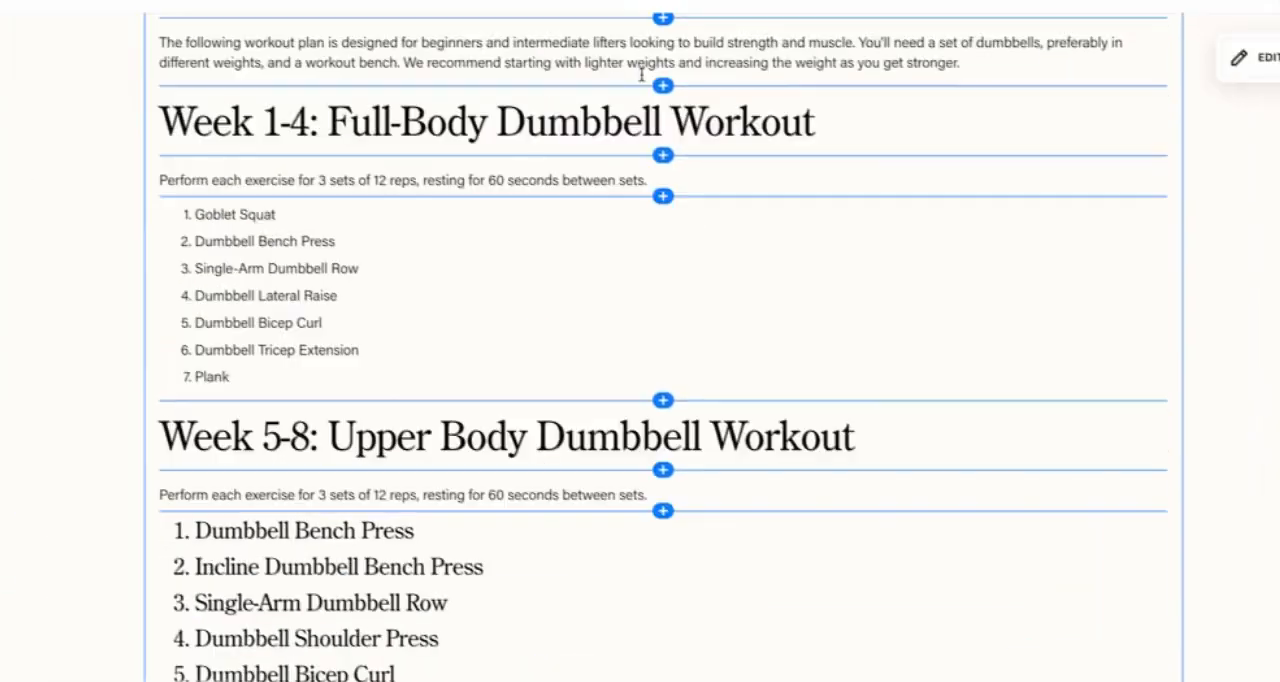
Step: Leave the post editor and open the blog post settings of the "12 week dumbbell workout plan pdf" draft
click(3, 10)
click(3, 66)
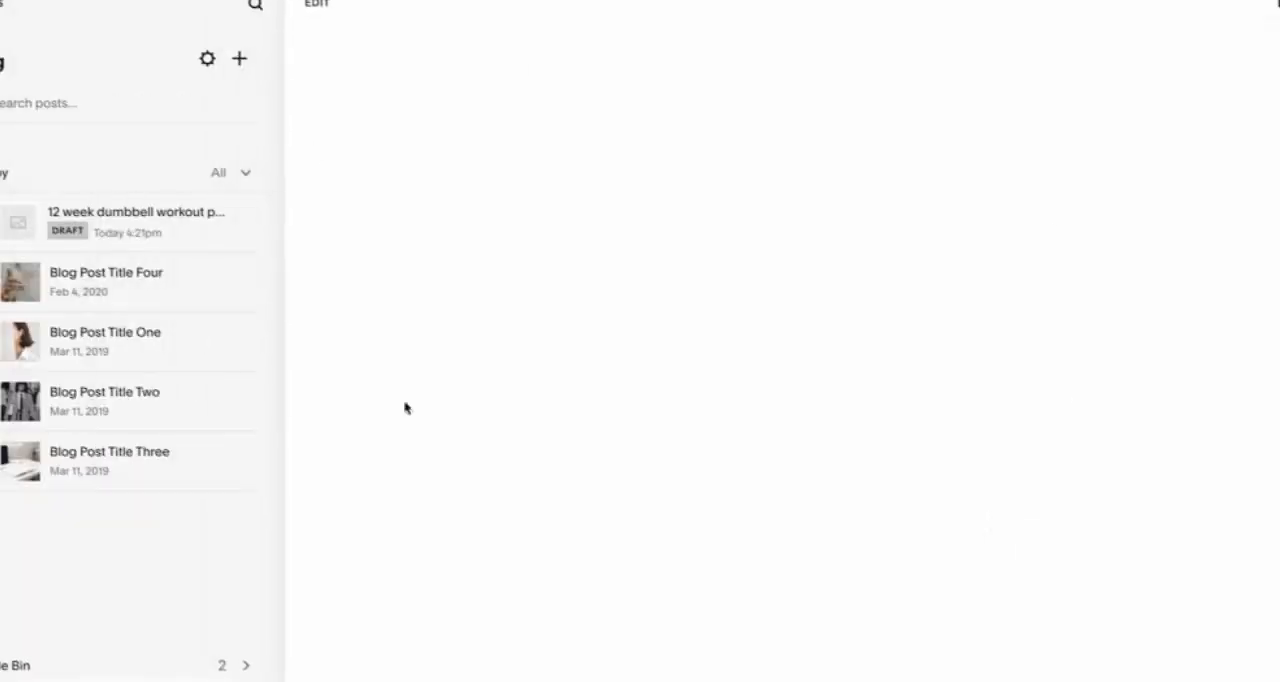
scroll(660, 409, down, 10)
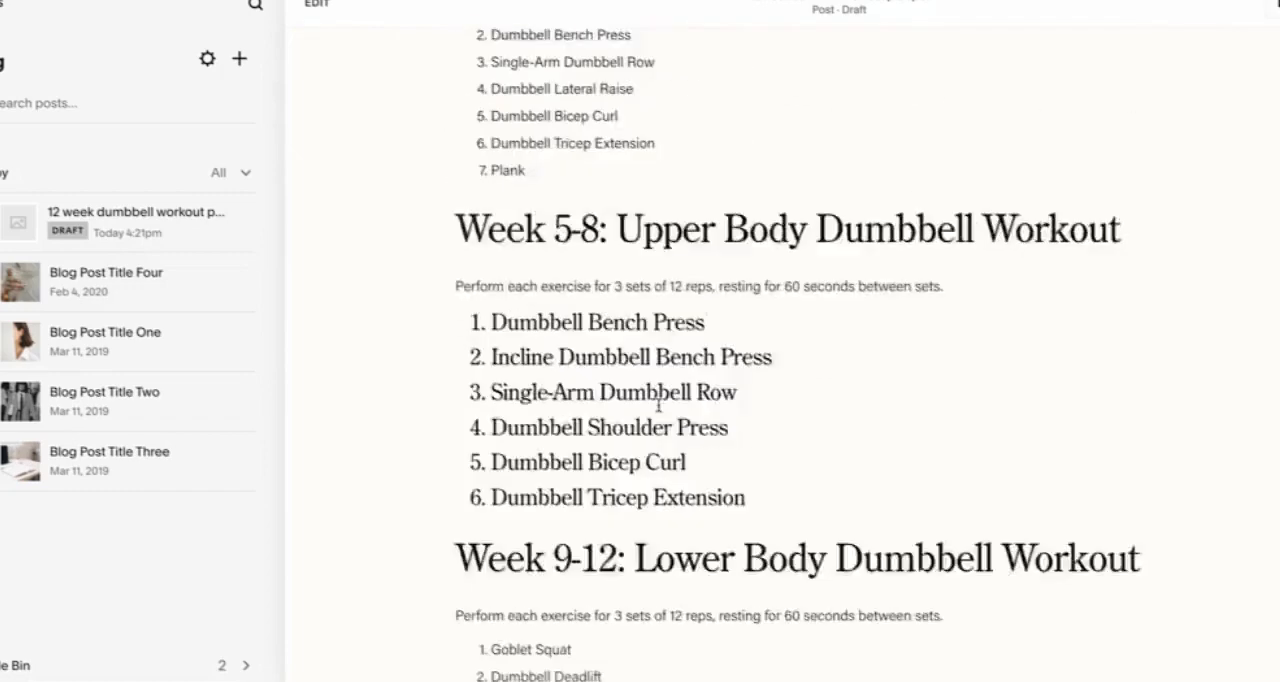
scroll(651, 323, up, 3)
click(245, 222)
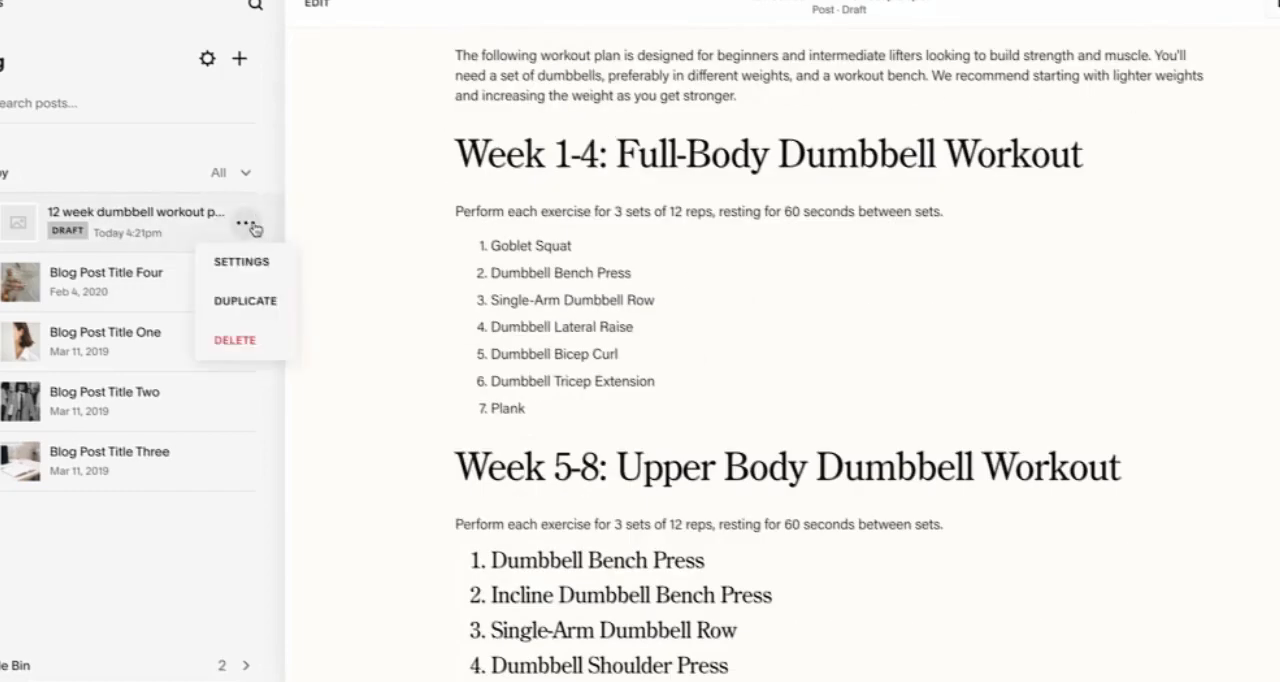
click(252, 267)
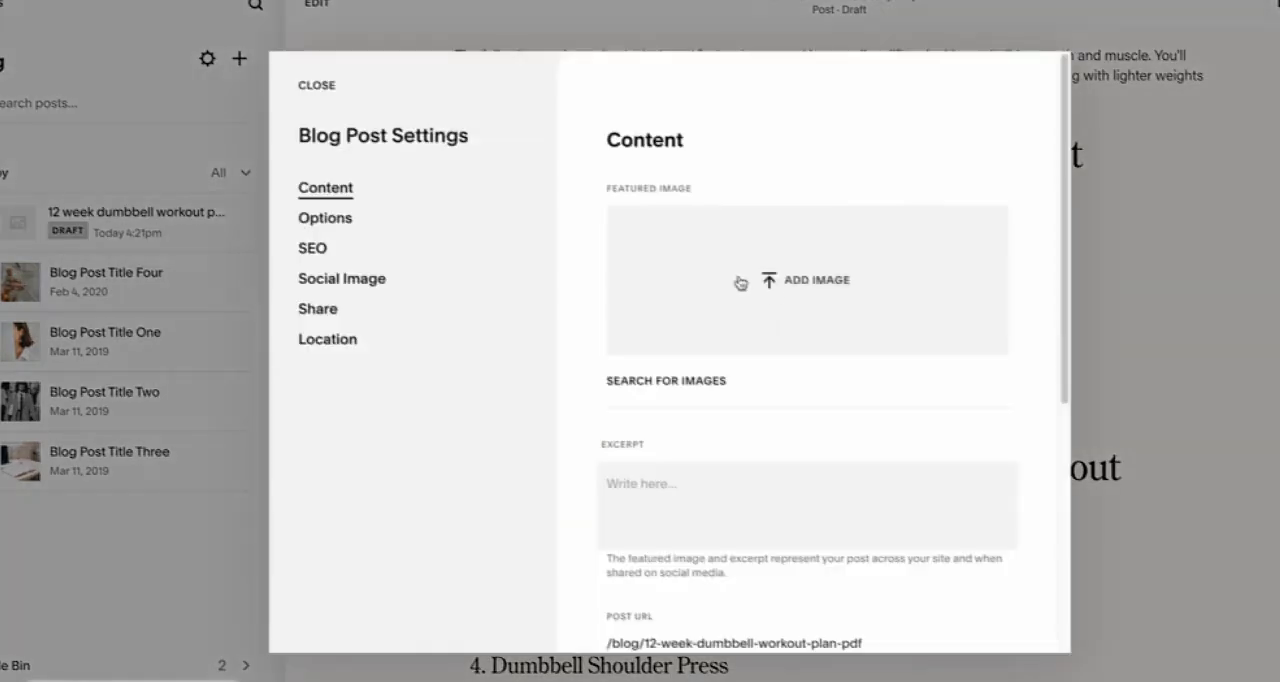
Step: Set the running track photo from the image library as the post's featured image
click(852, 299)
key(Escape)
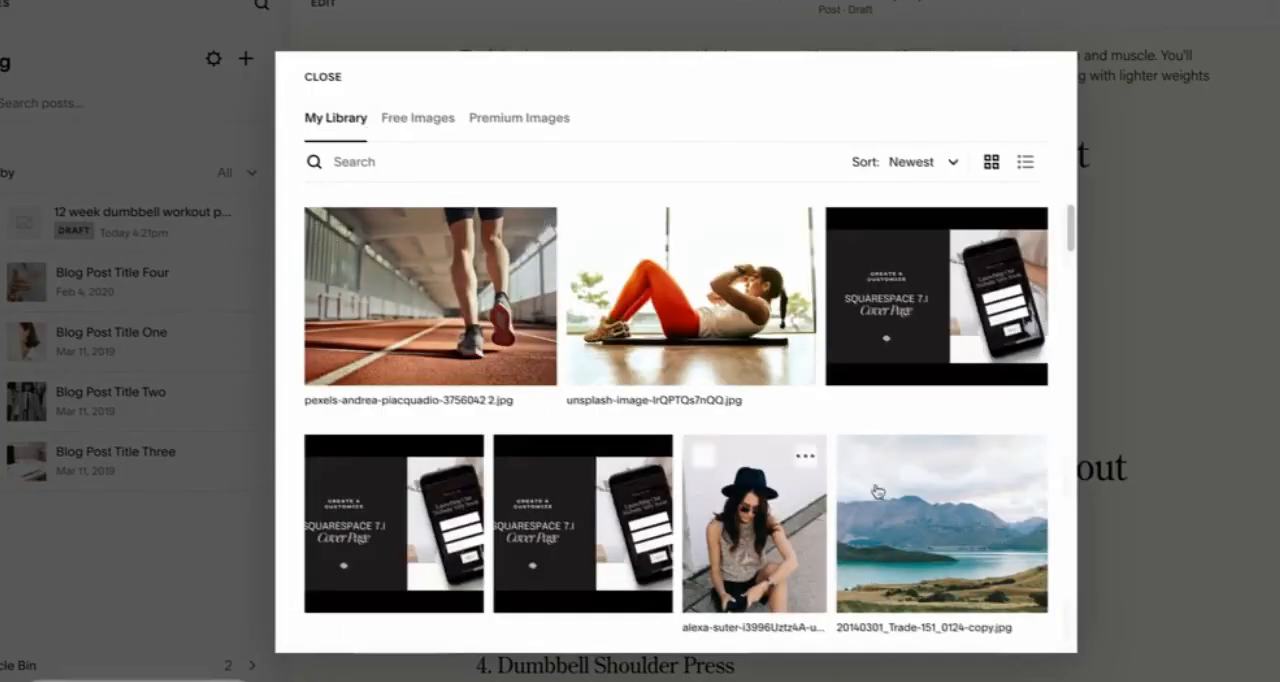
click(1020, 622)
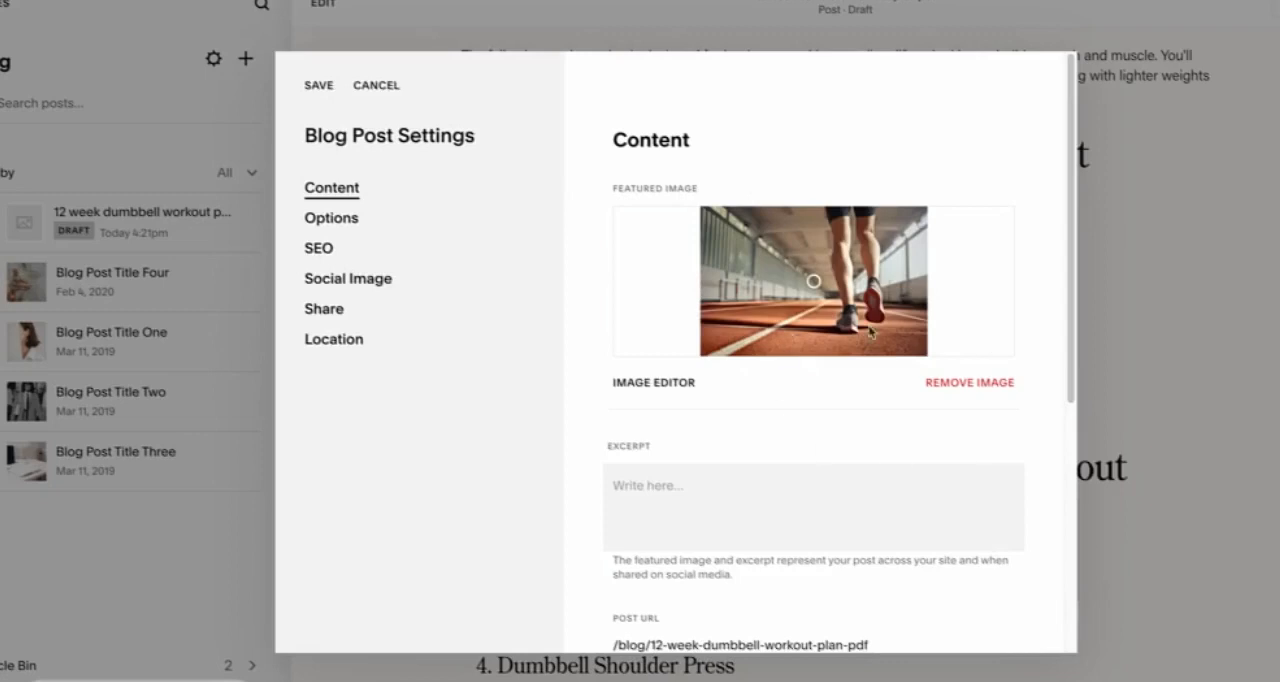
Step: Try extending the post URL with "-transform-your-body", and restore it to "12-week-dumbbell-workout-plan-pdf"
scroll(870, 333, down, 3)
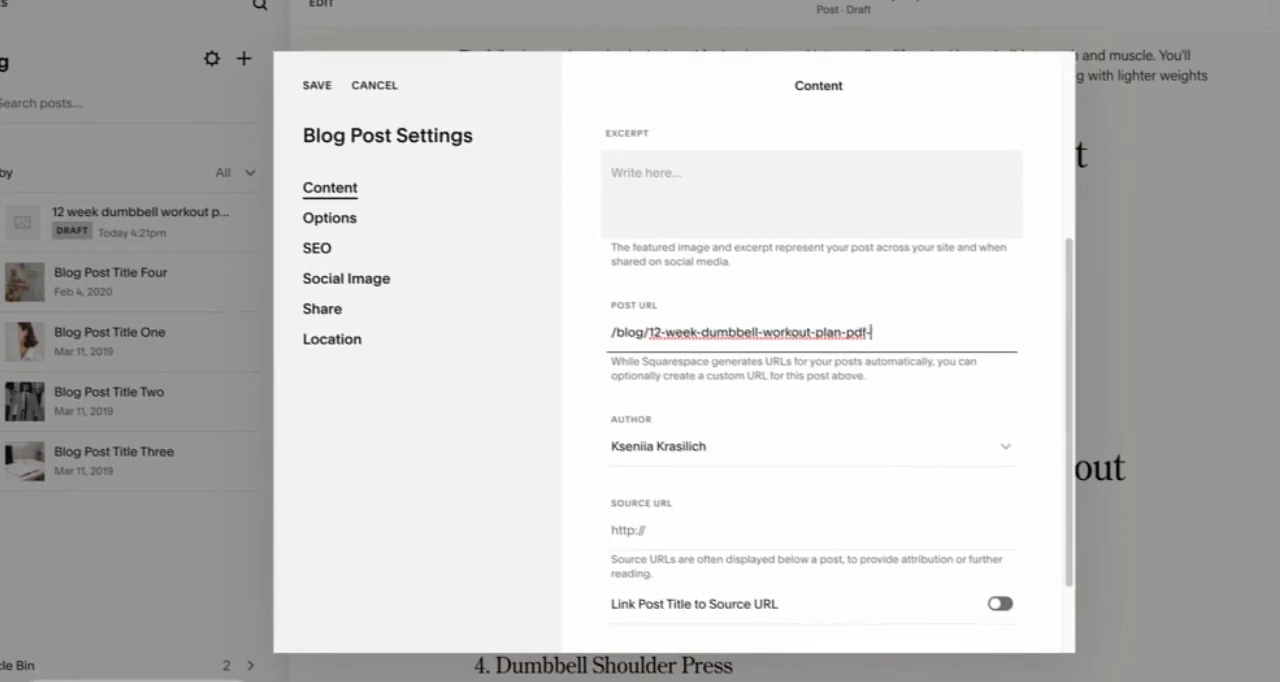
text(transform-your-body)
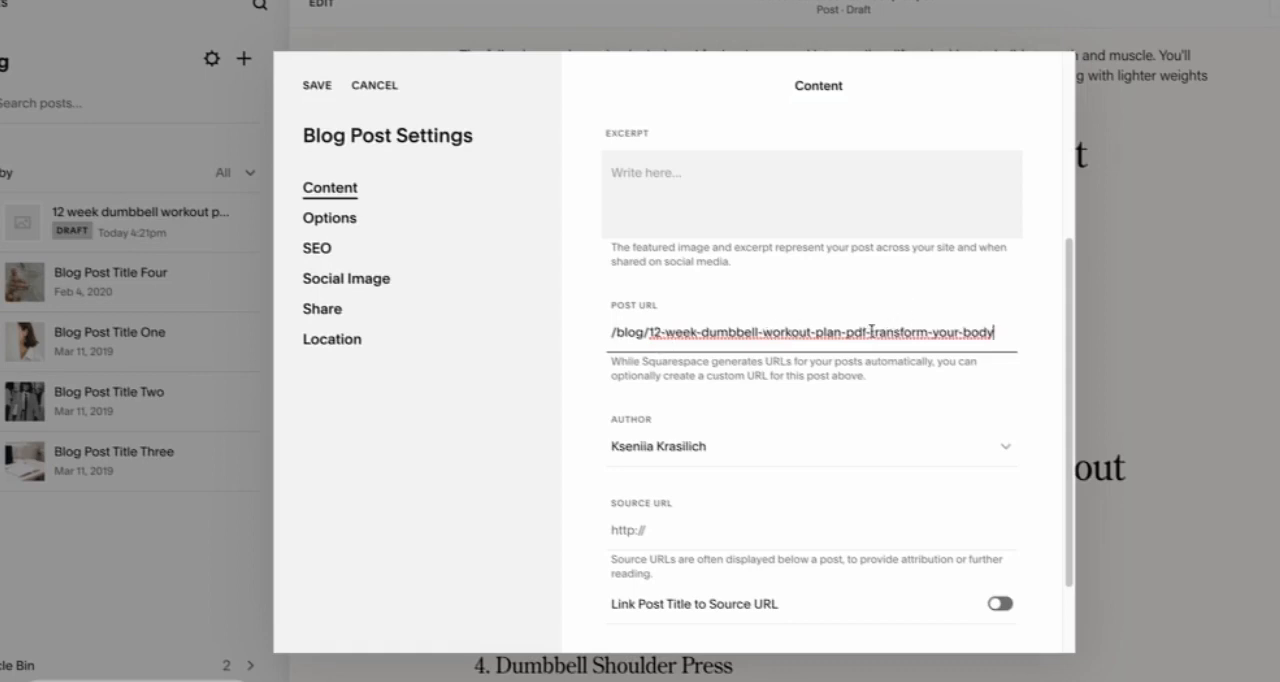
drag(869, 332, 1058, 337)
key(BackSpace)
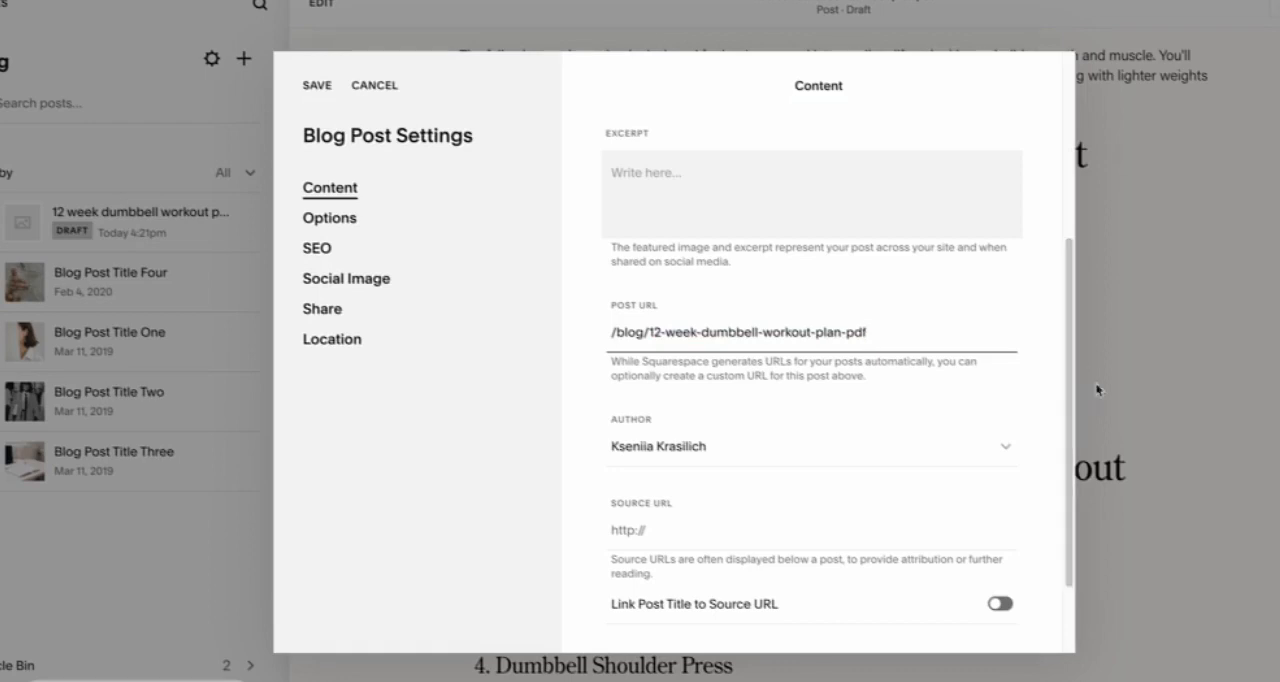
scroll(949, 449, down, 2)
scroll(980, 346, up, 5)
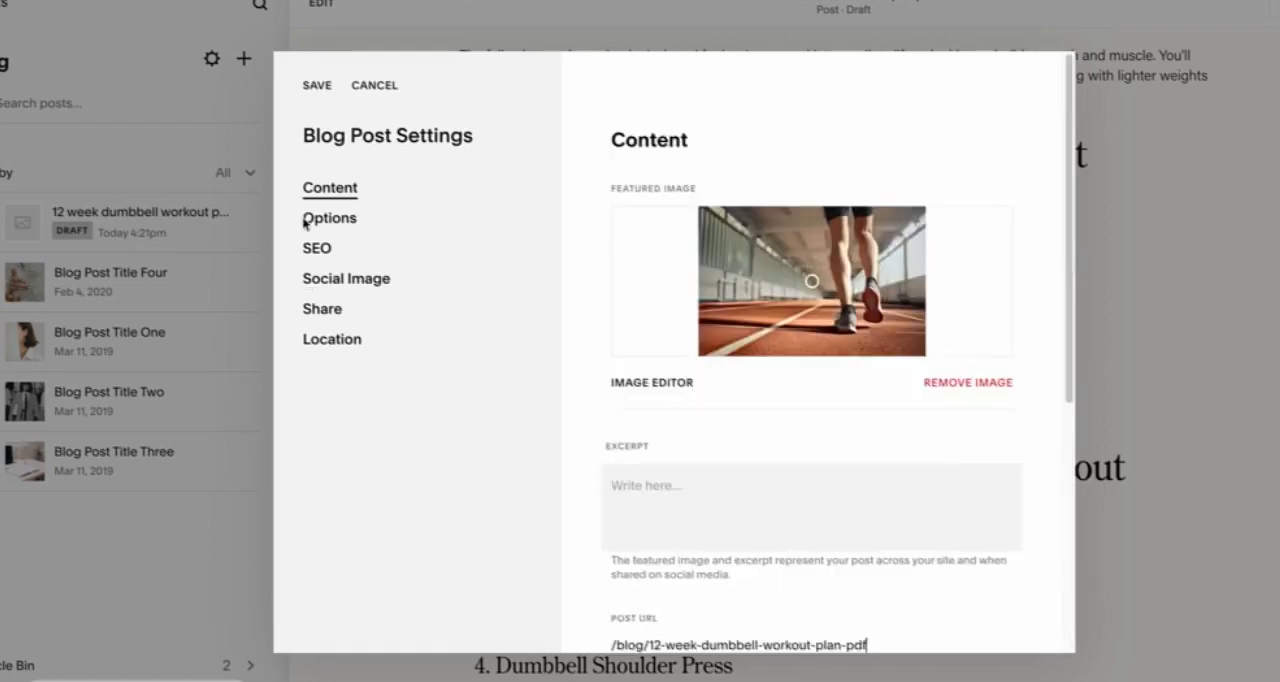
Step: Add the tag "12 week dumbbell workout plan pdf" in the post's options
click(343, 222)
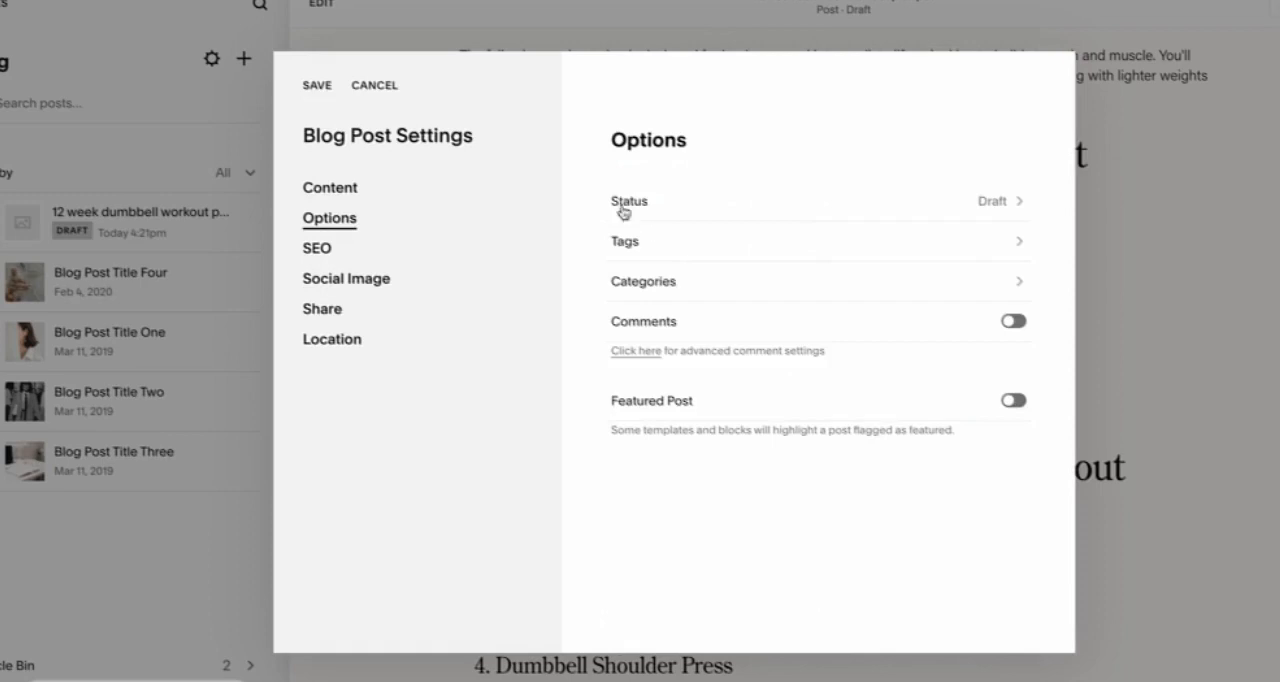
click(1020, 243)
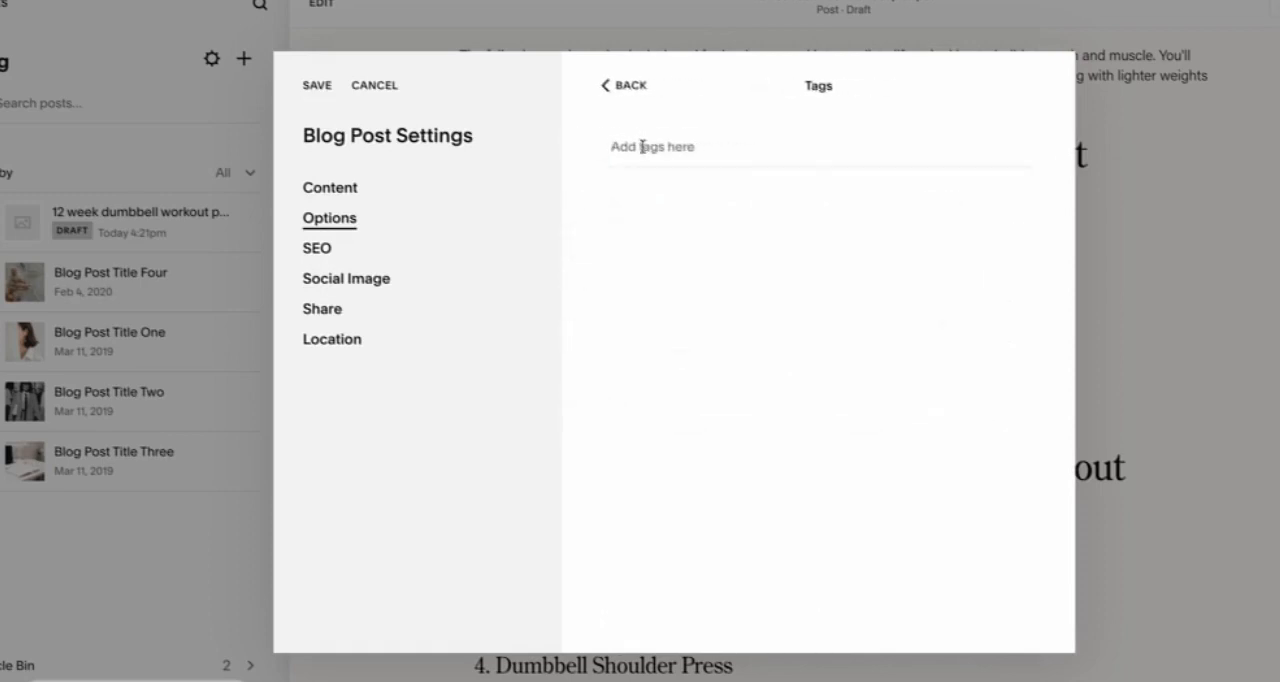
text(Transform Your Body)
key(ctrl+a)
key(BackSpace)
text(12)
text(dumbbell workout plan pdf)
click(629, 146)
text(week)
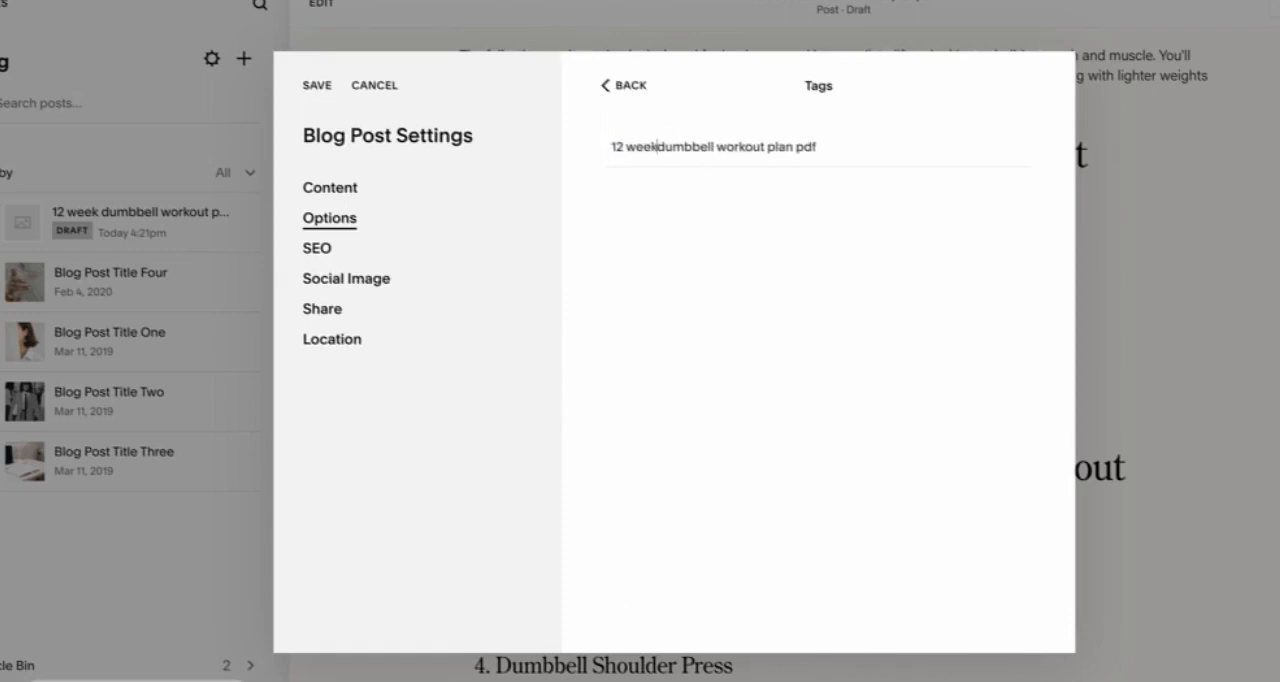
key(Return)
Step: Add the tags "dumbbell workout" and "pdf workout" to the post, and check its categories
text(dumbbell workout plan pdf)
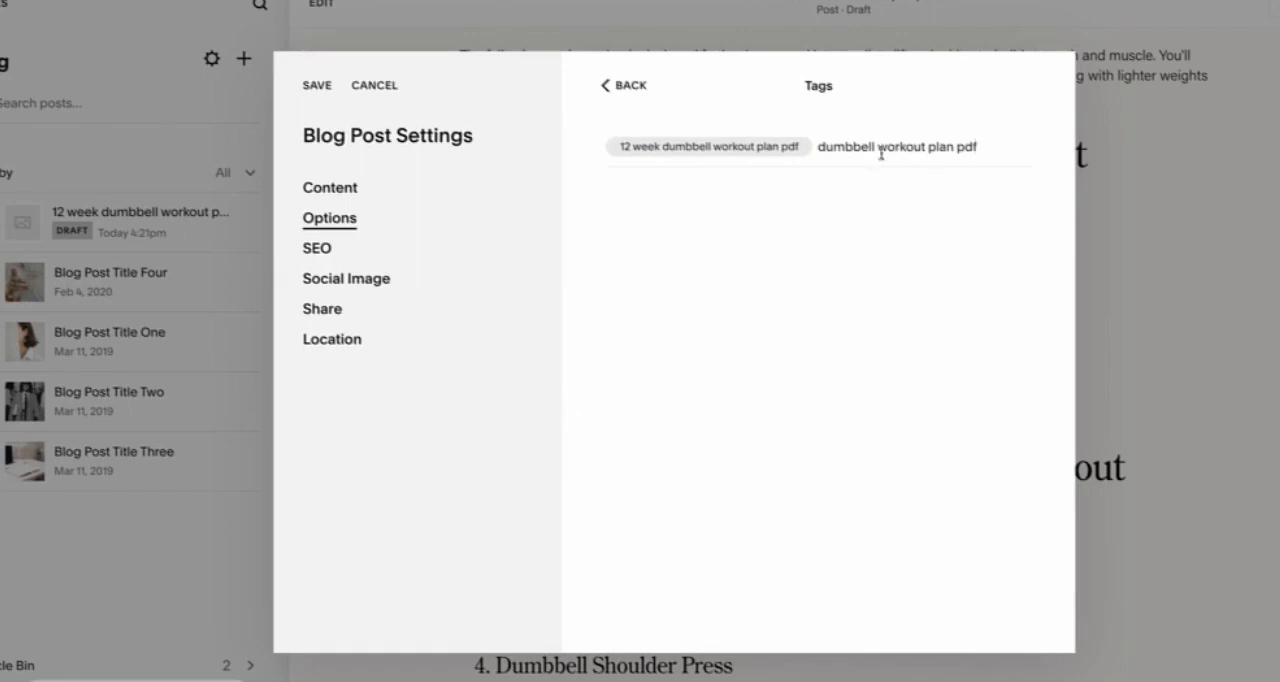
drag(929, 146, 1037, 149)
key(BackSpace)
key(Return)
text(pd)
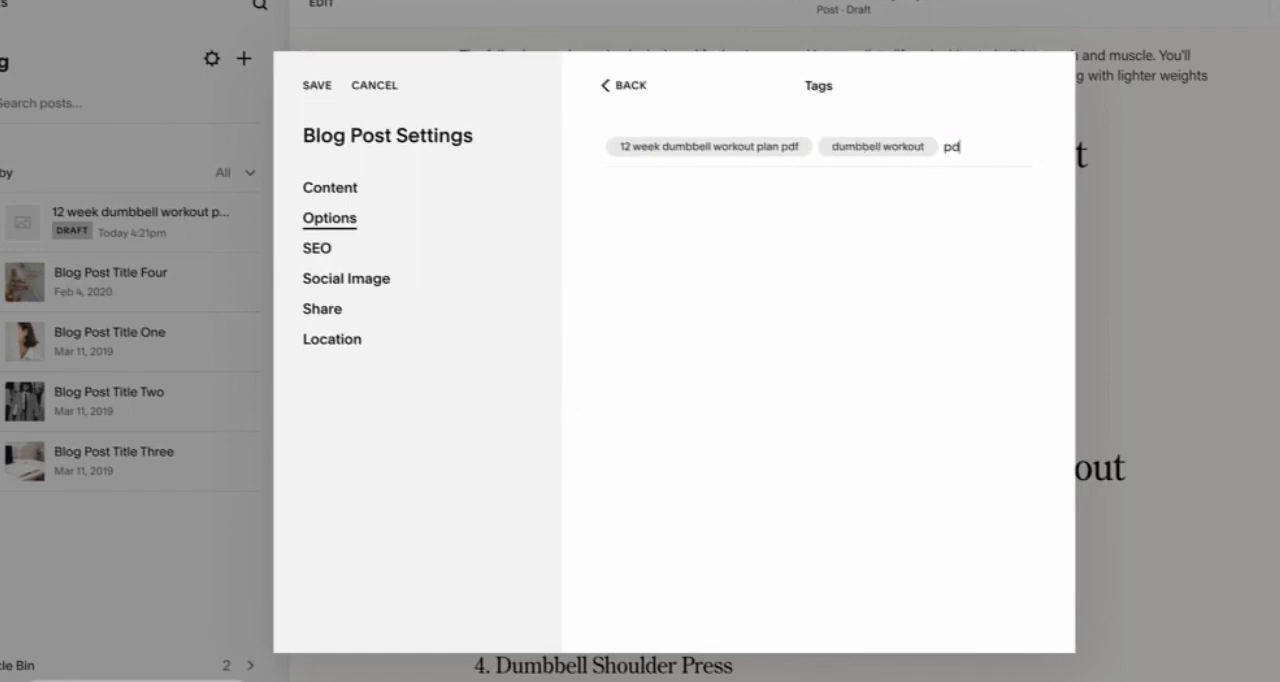
text(f workout)
key(Return)
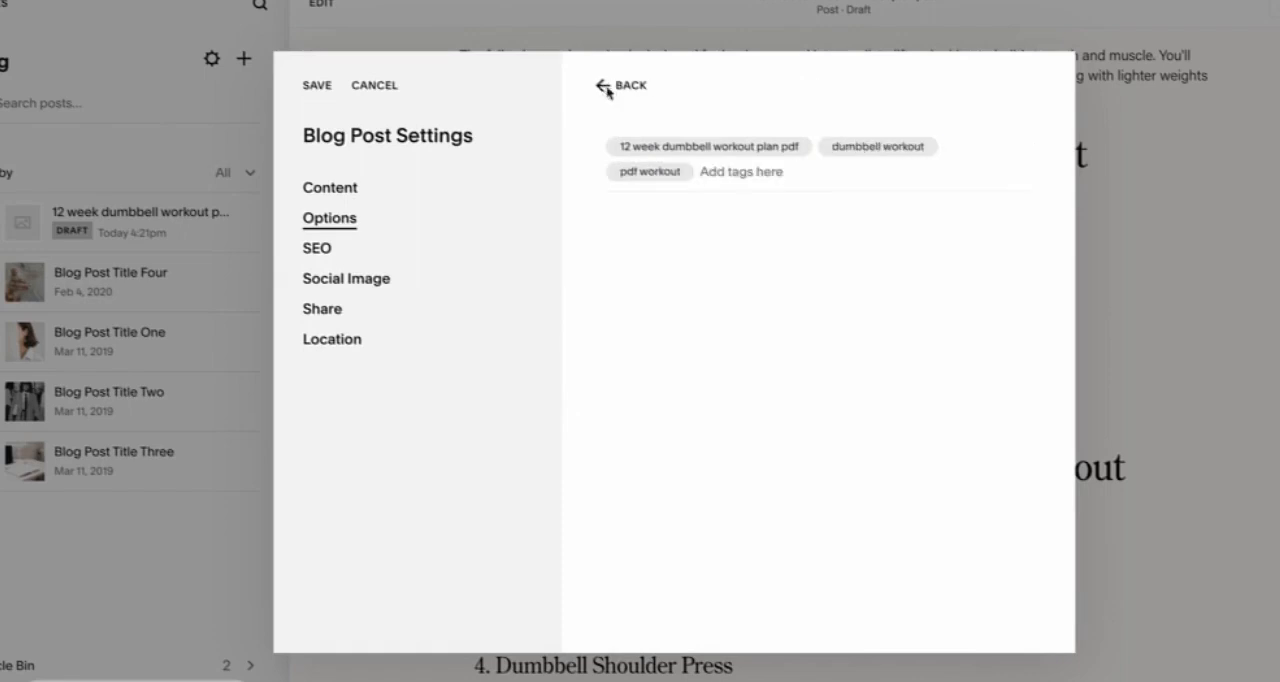
click(606, 86)
click(729, 282)
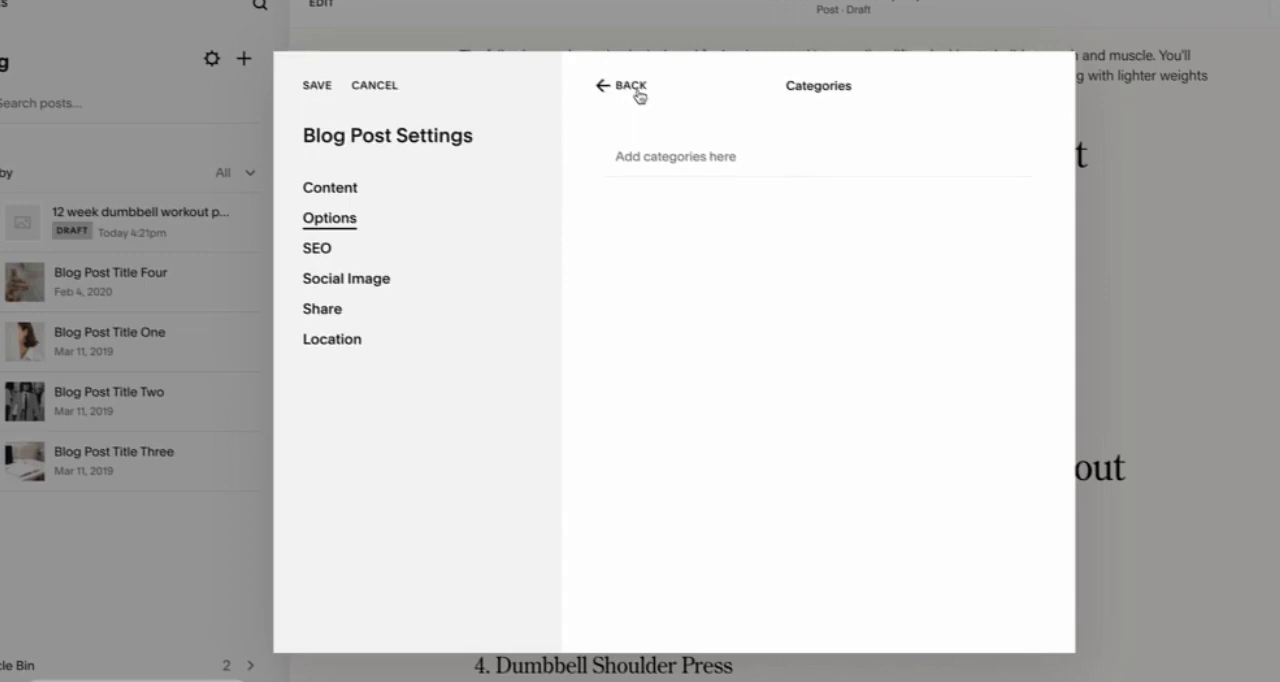
Step: Save the post settings and set the SEO title to "12 Week Dumbbell Workout Plan PDF (Download Now)"
click(318, 250)
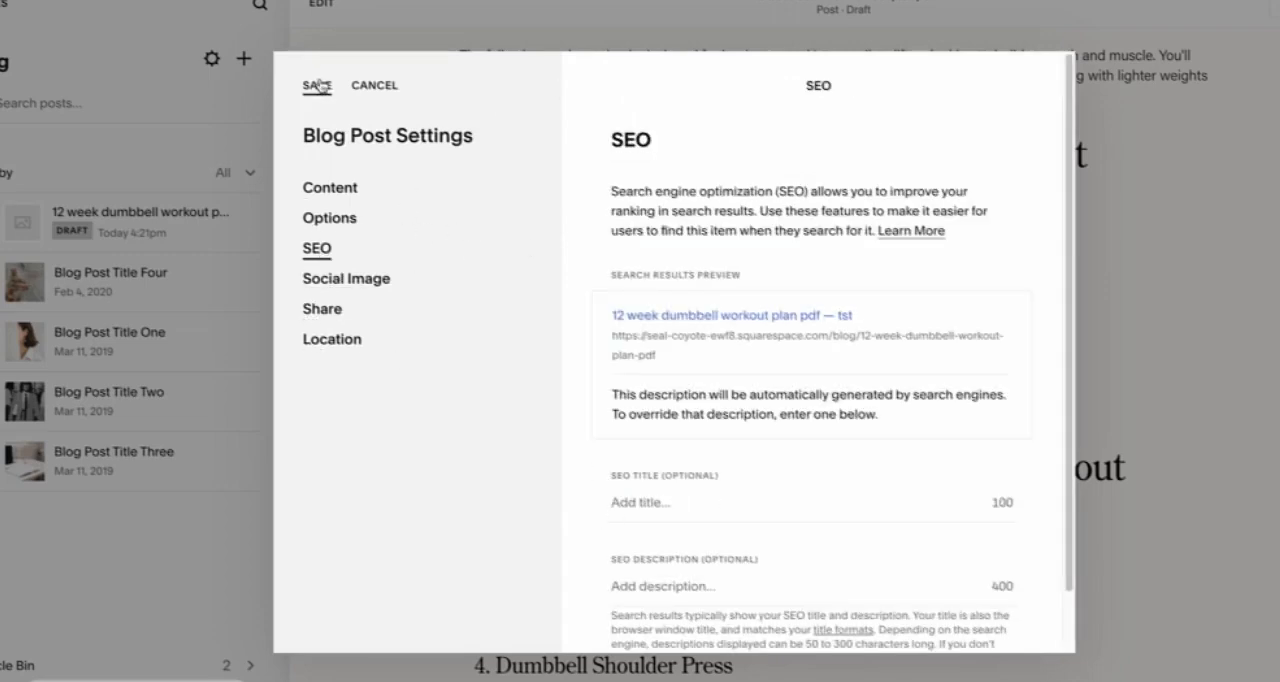
scroll(577, 505, down, 1)
click(618, 440)
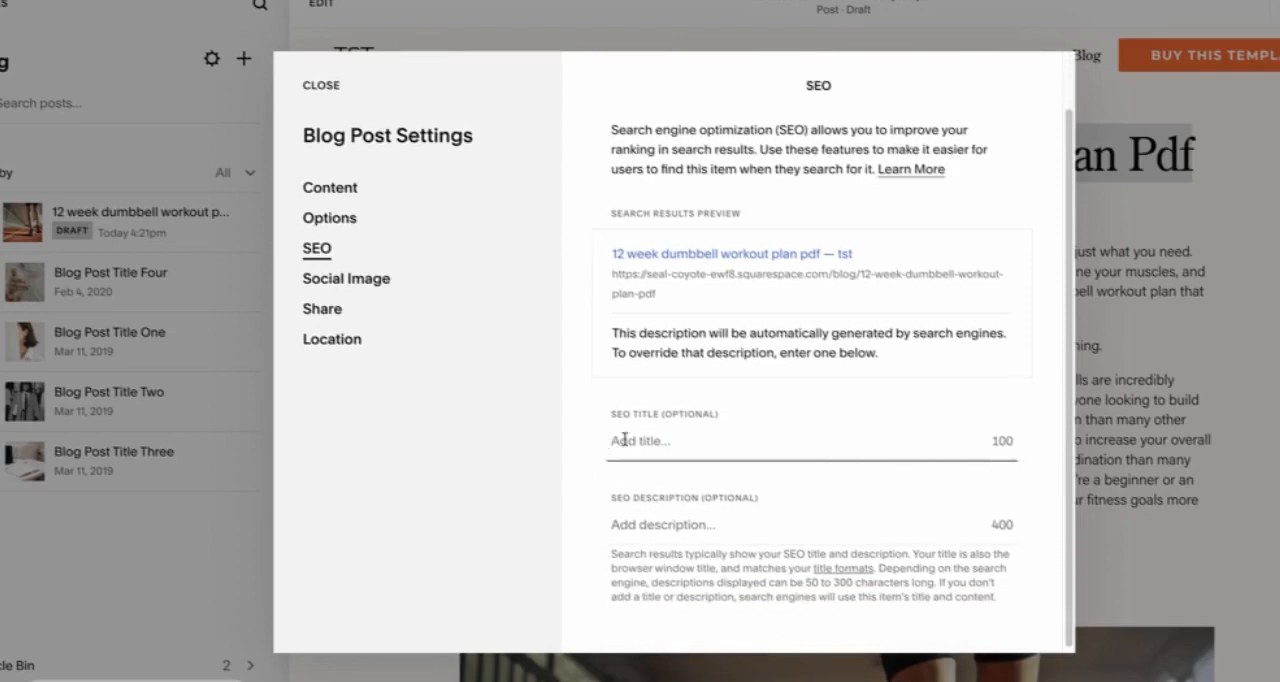
text(12 Week Dumbbell Workout Plan Pdf)
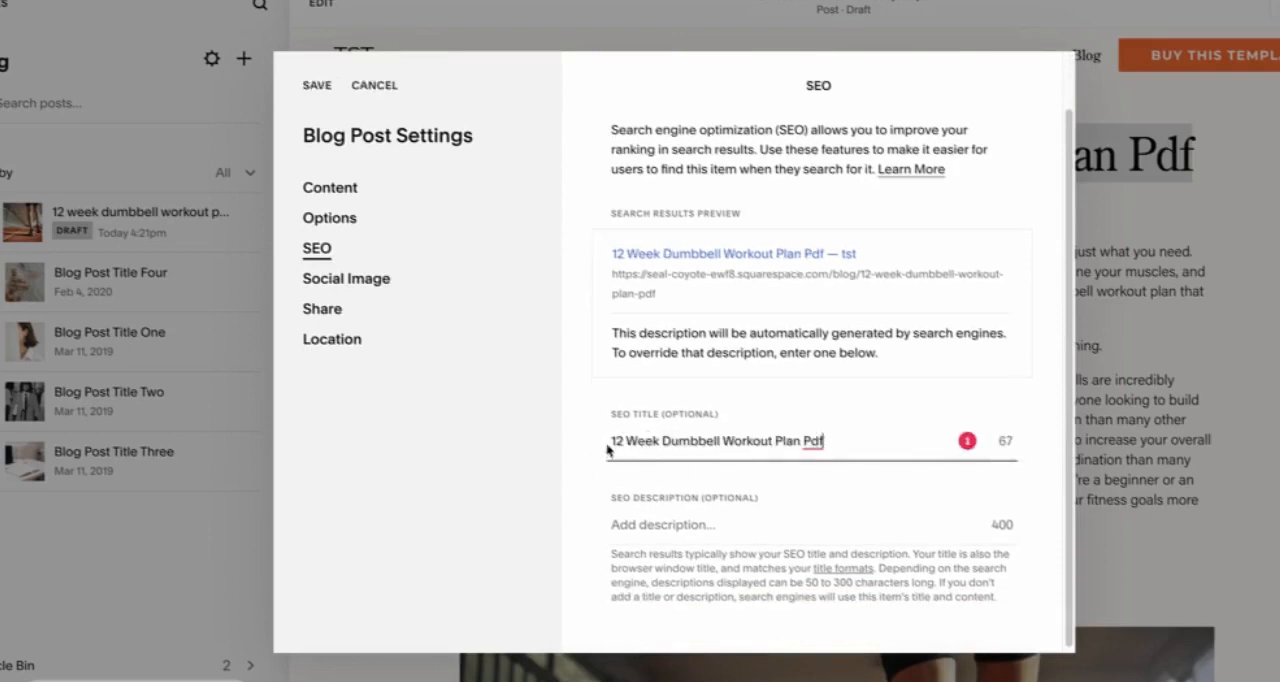
text(())
key(Left)
text(Do)
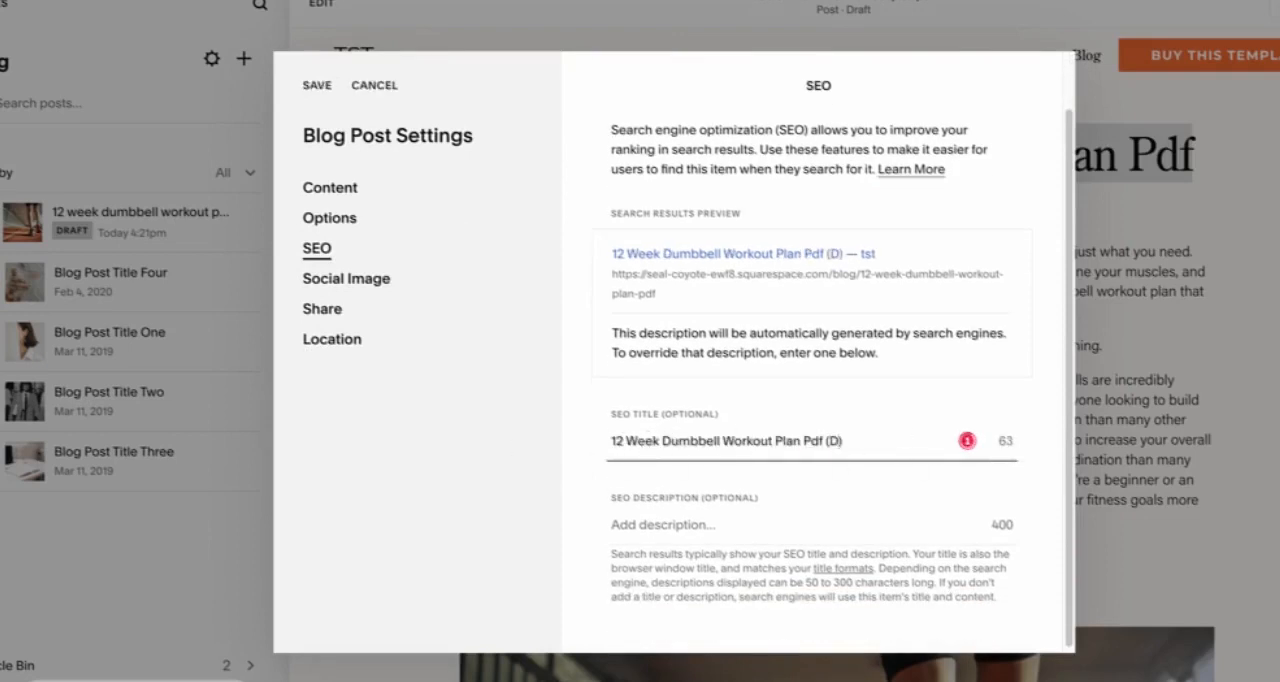
text(wnload )
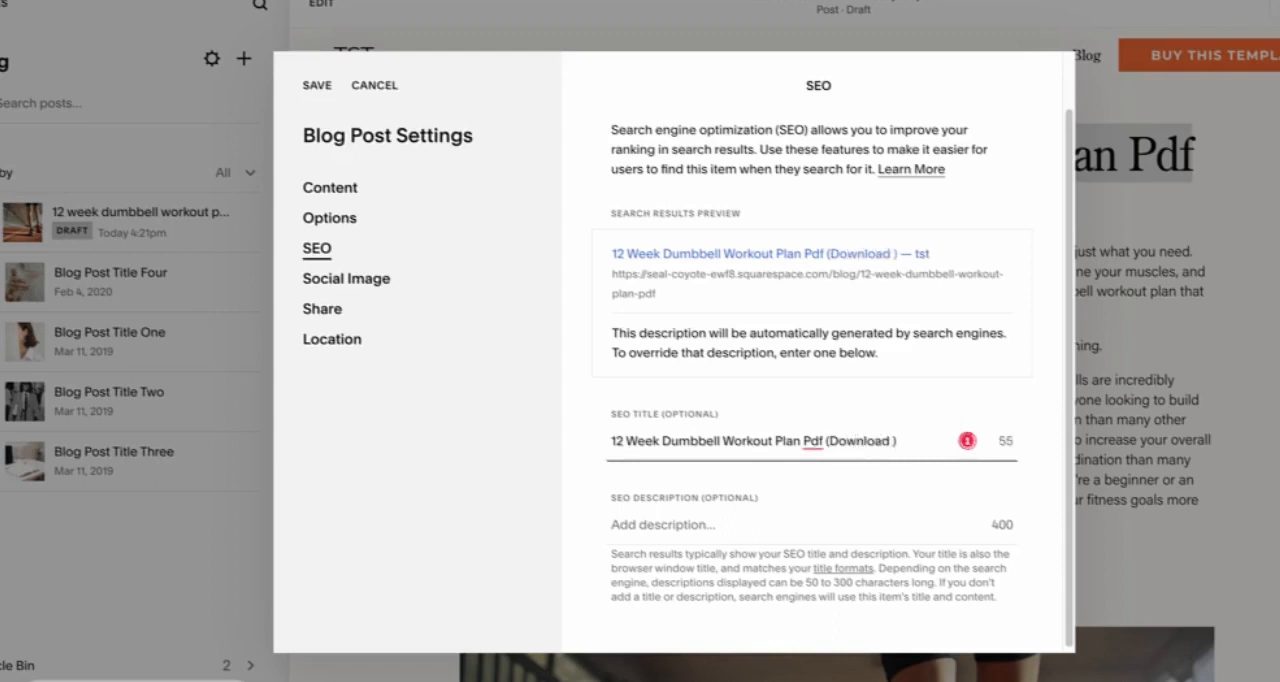
text(Now)
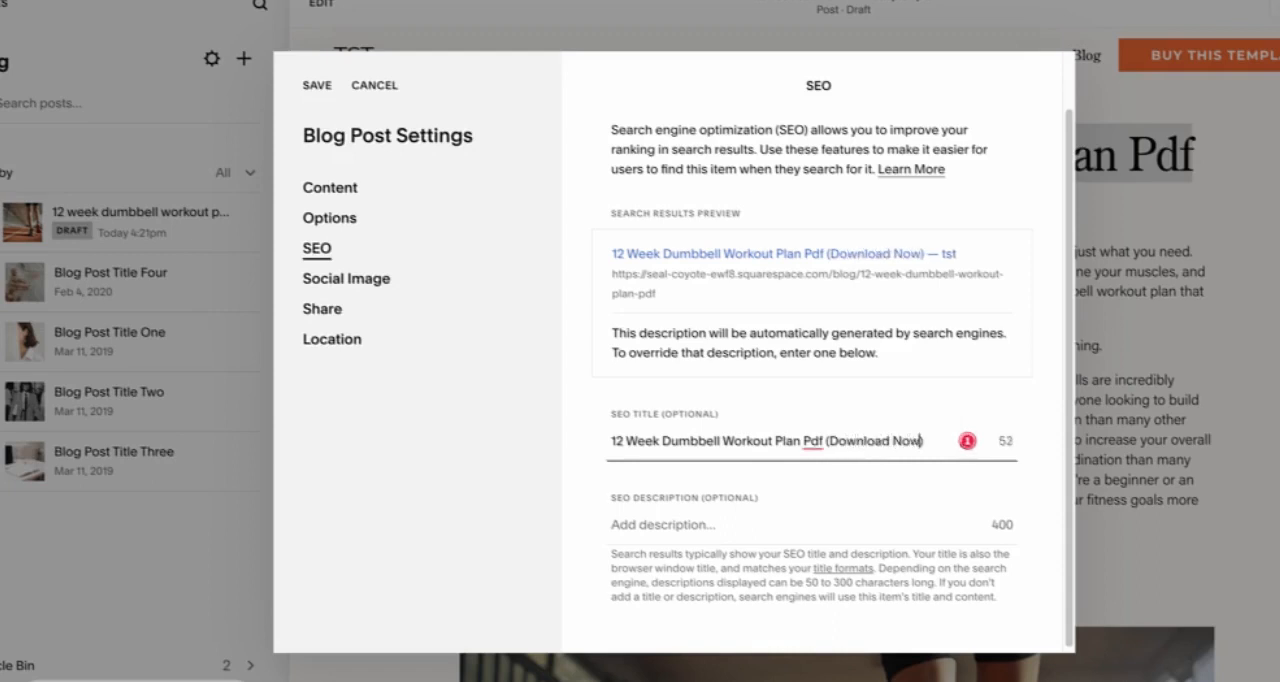
click(940, 467)
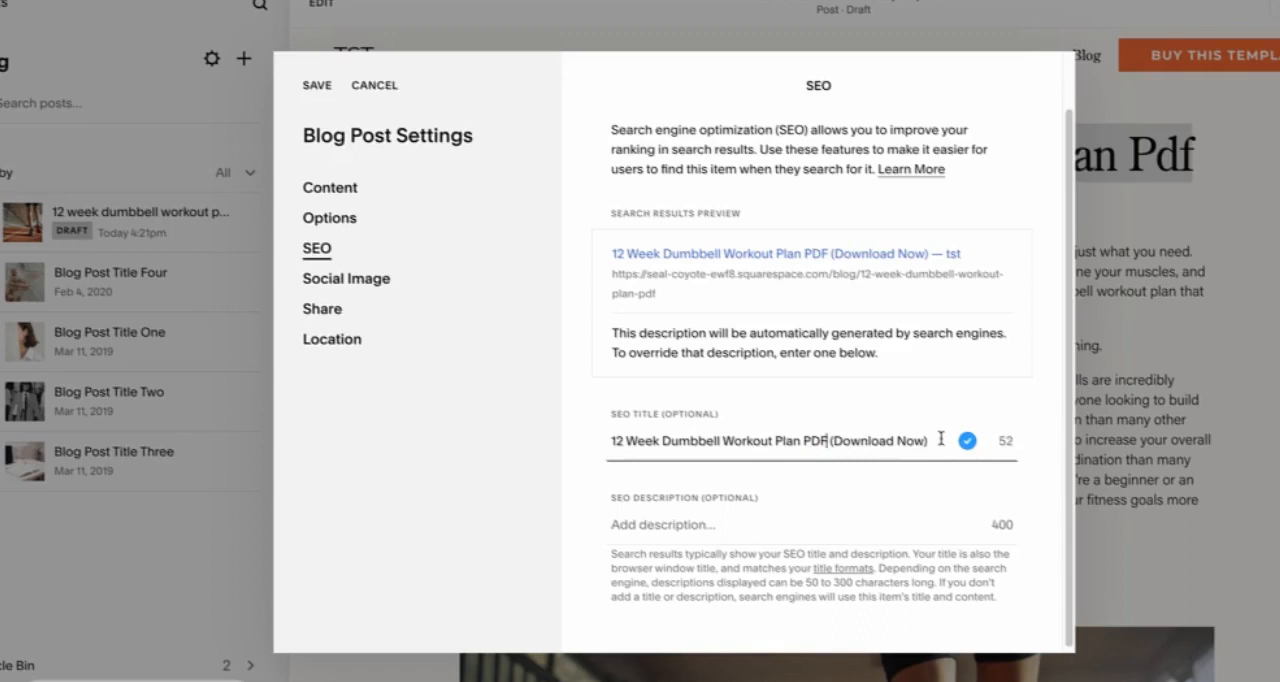
Step: Fill in the SEO description beginning "Get in shape and build muscle with our 12-week dumbbell workout plan!" and publish the post
click(680, 515)
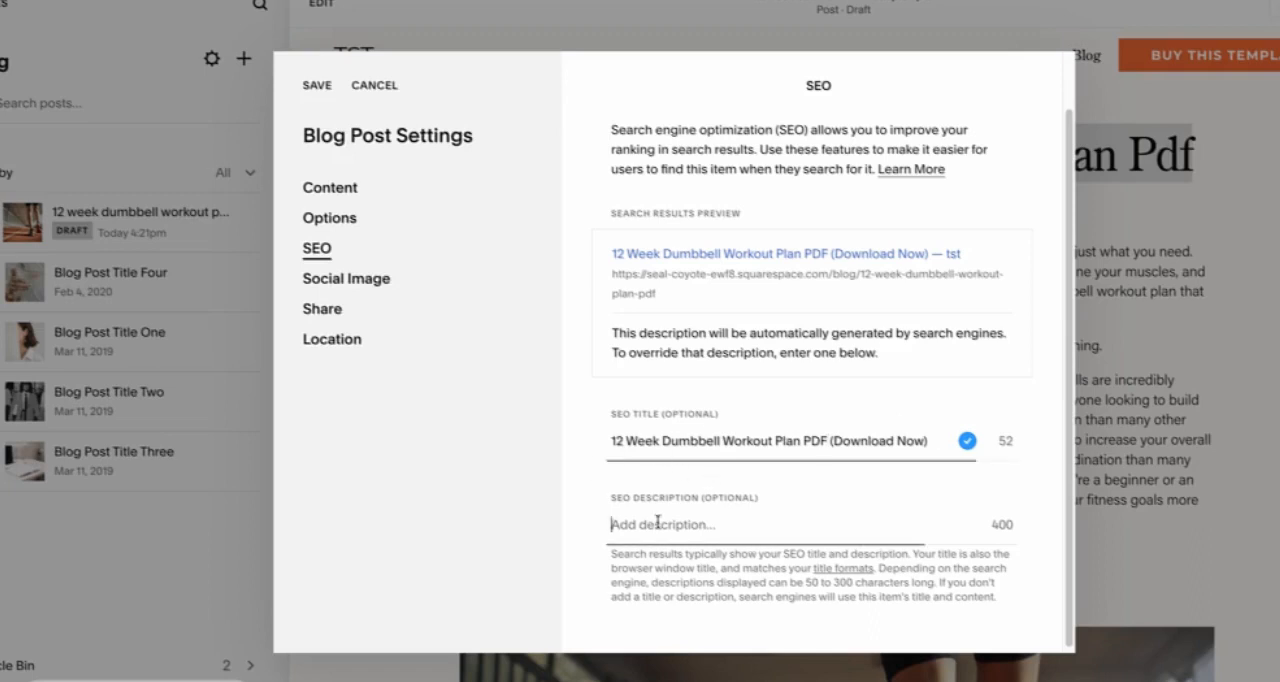
drag(614, 442, 900, 460)
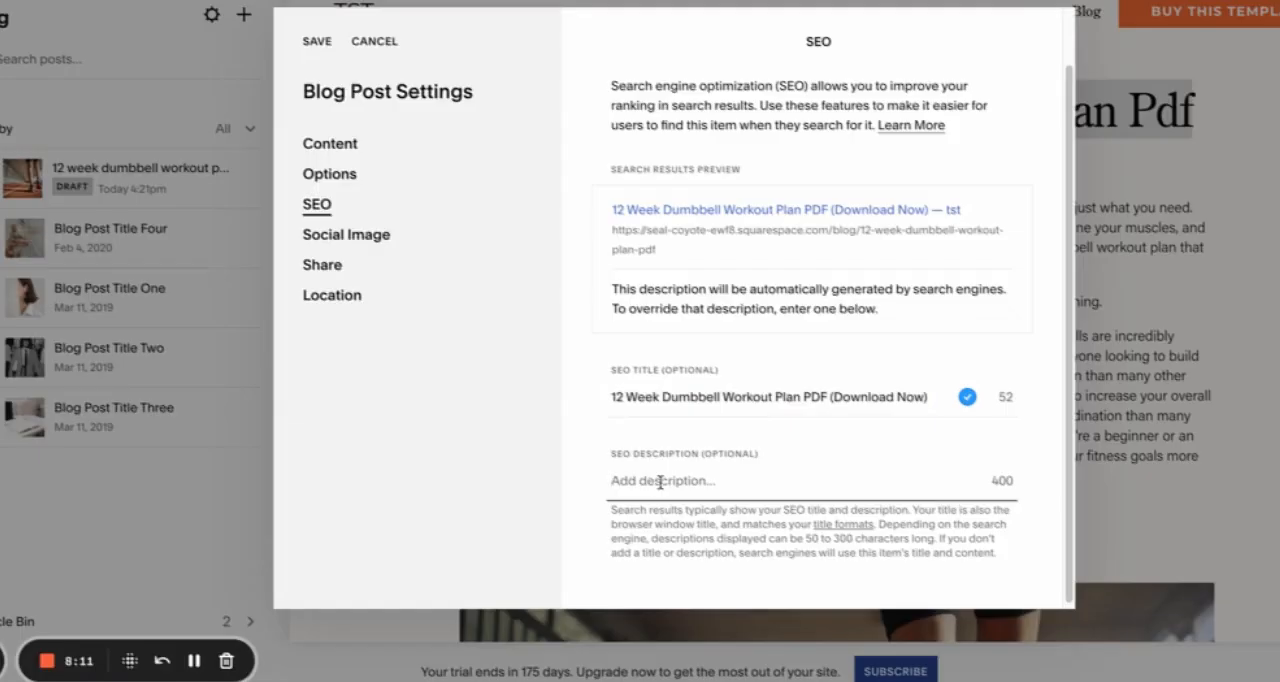
text(Get in shape and build muscle with our 12-week dumbbell workout plan! Our comprehensive PDF guide includes detailed exercises and step-by-step instructions for a full-body workout. Download now and start transforming your physique today! Suitable for all fitness levels, whether you're a beginner or a seasoned gym-goer.)
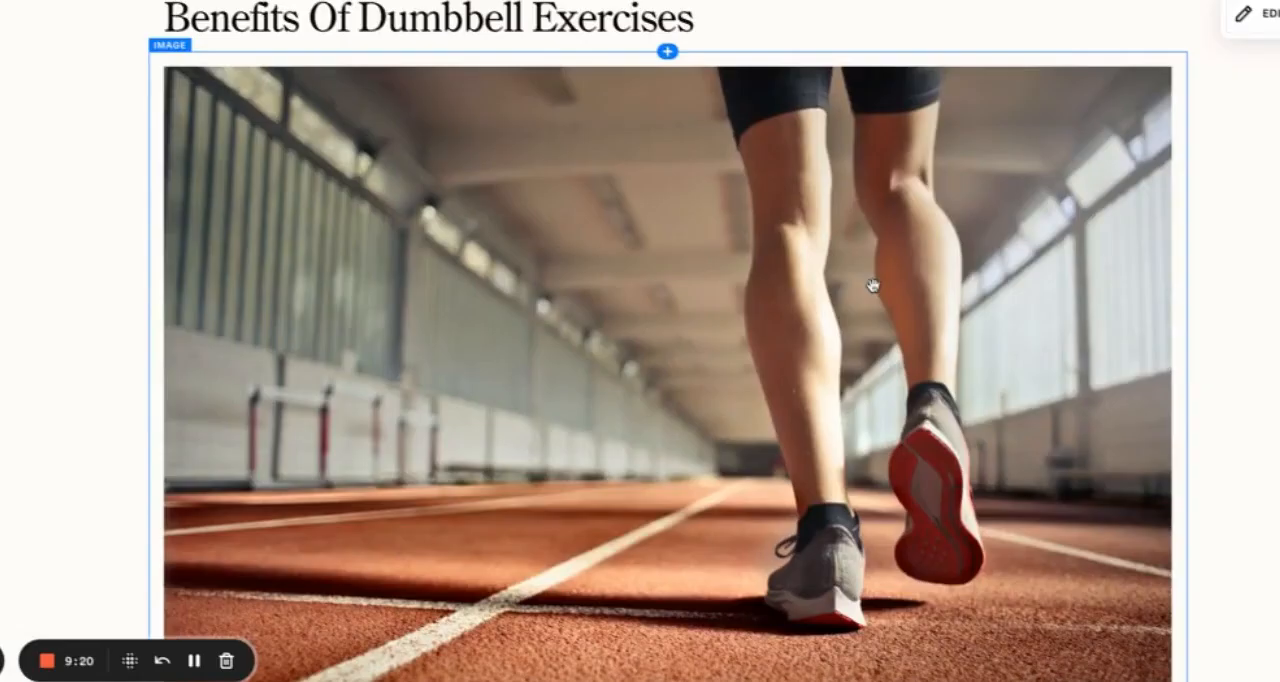
scroll(640, 340, down, 2)
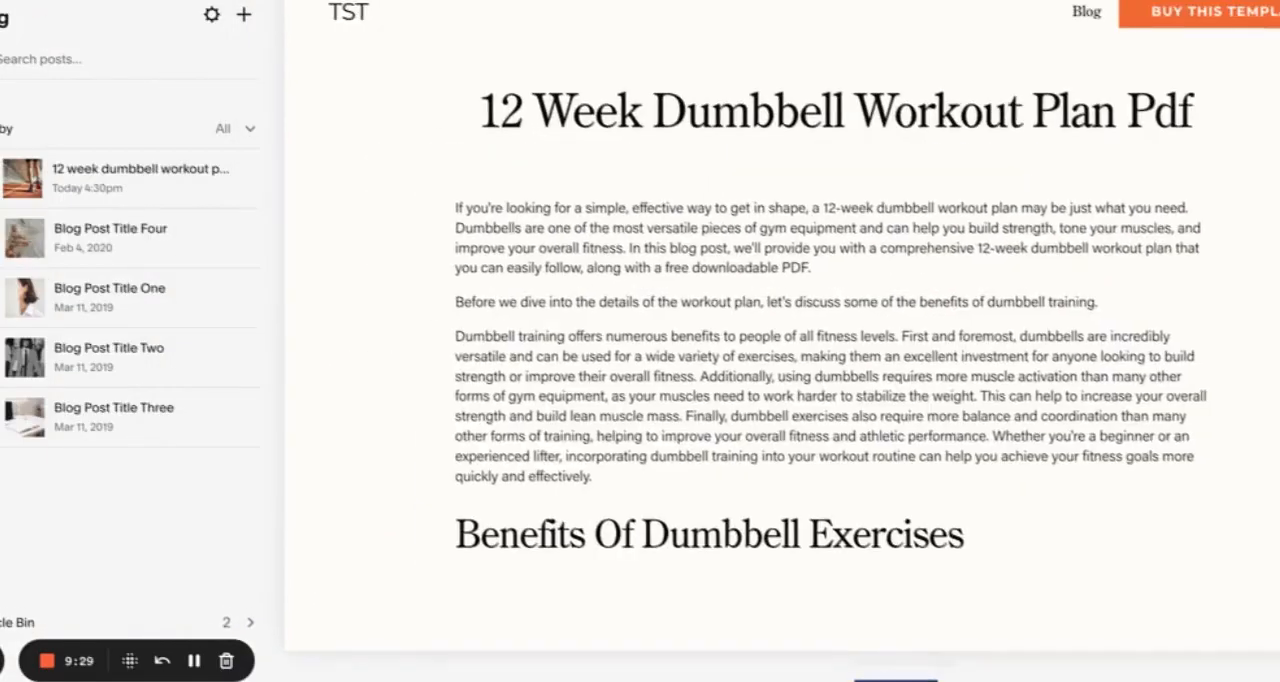
Step: Edit the post and insert a text block reading "Related article: Article here" directly below the running track image
click(774, 323)
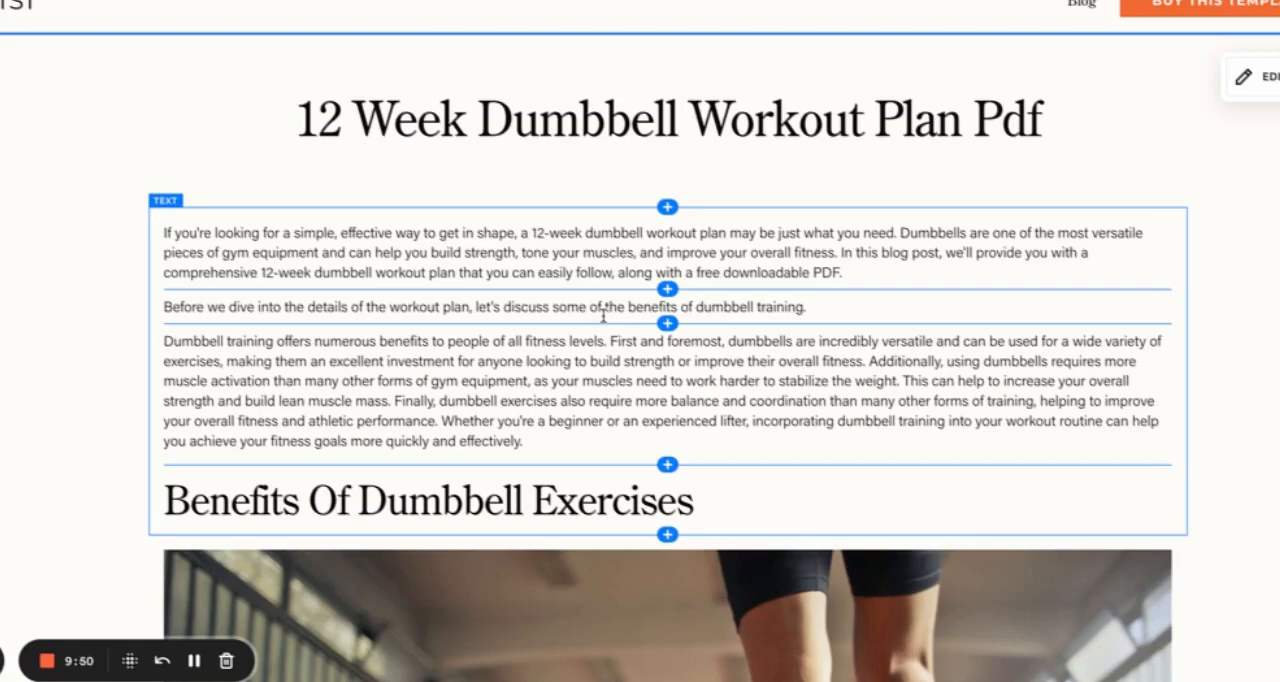
scroll(717, 366, down, 10)
scroll(717, 366, down, 1)
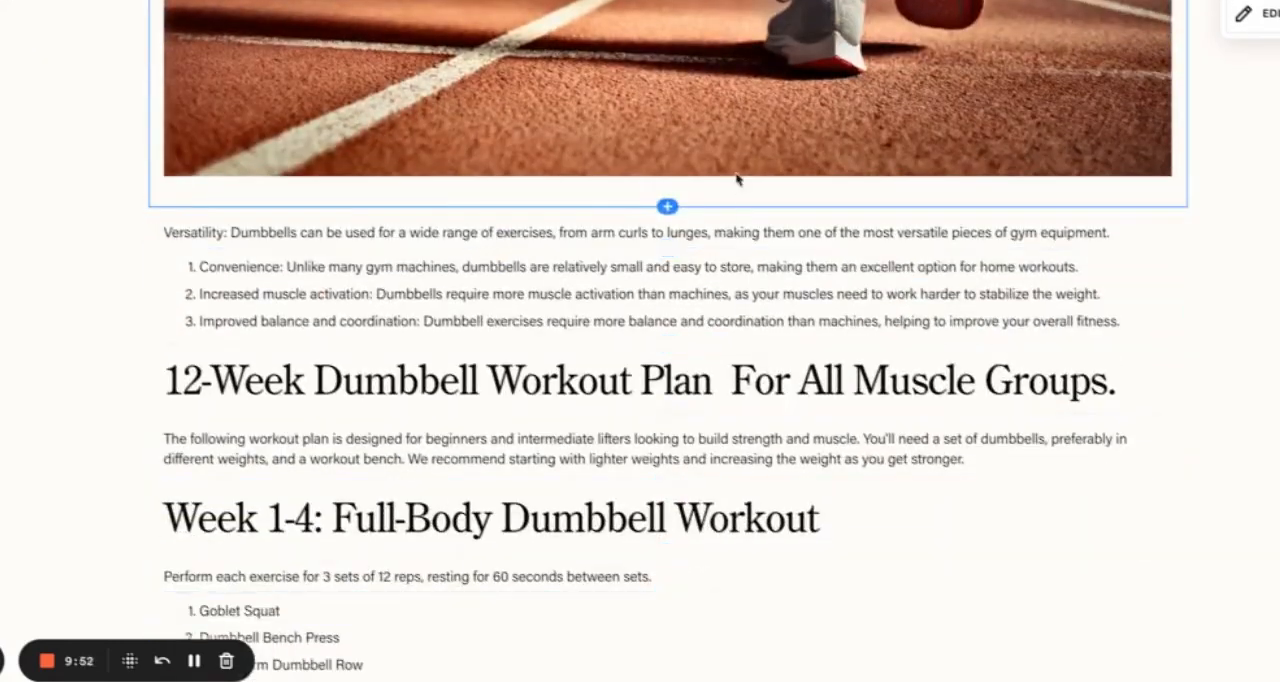
click(668, 207)
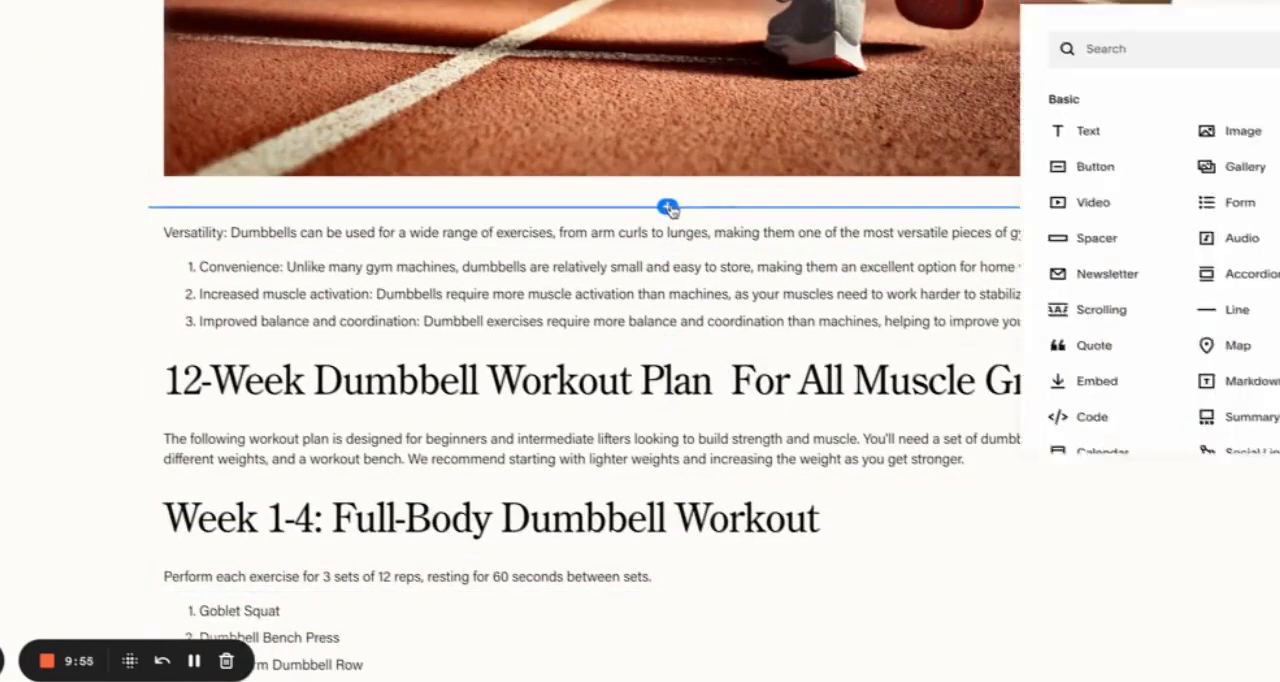
click(1080, 118)
text(Related article)
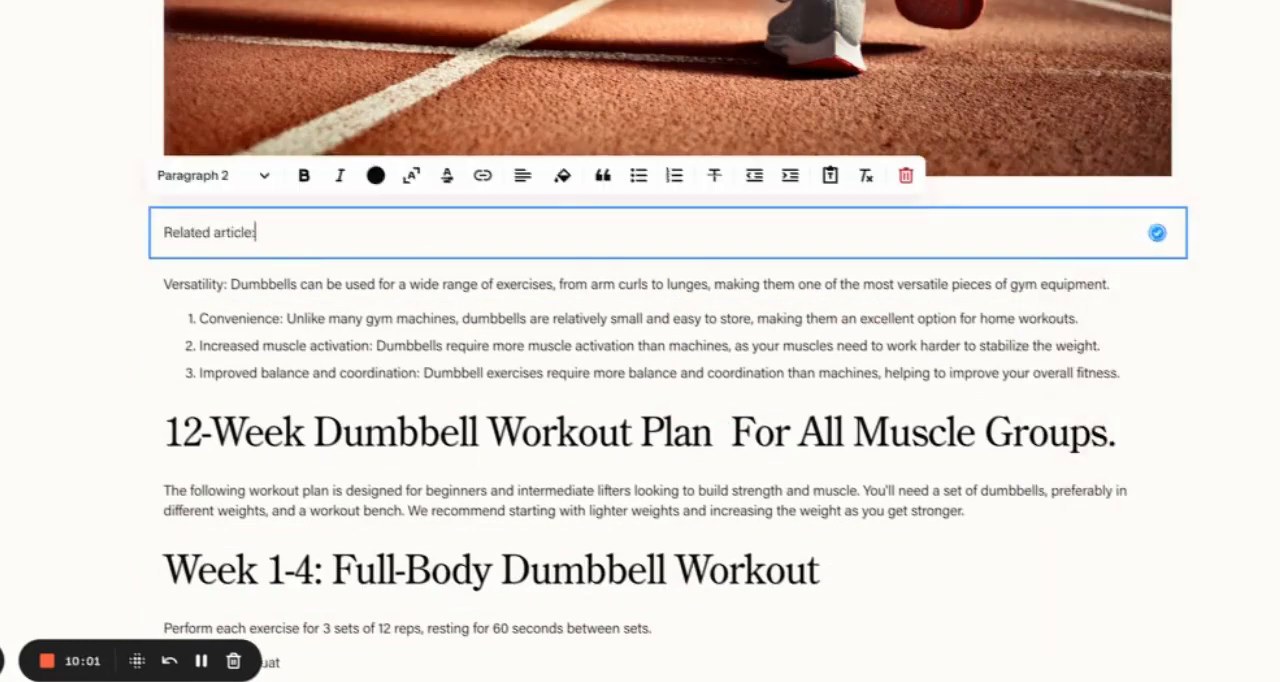
text(:)
text(Article here)
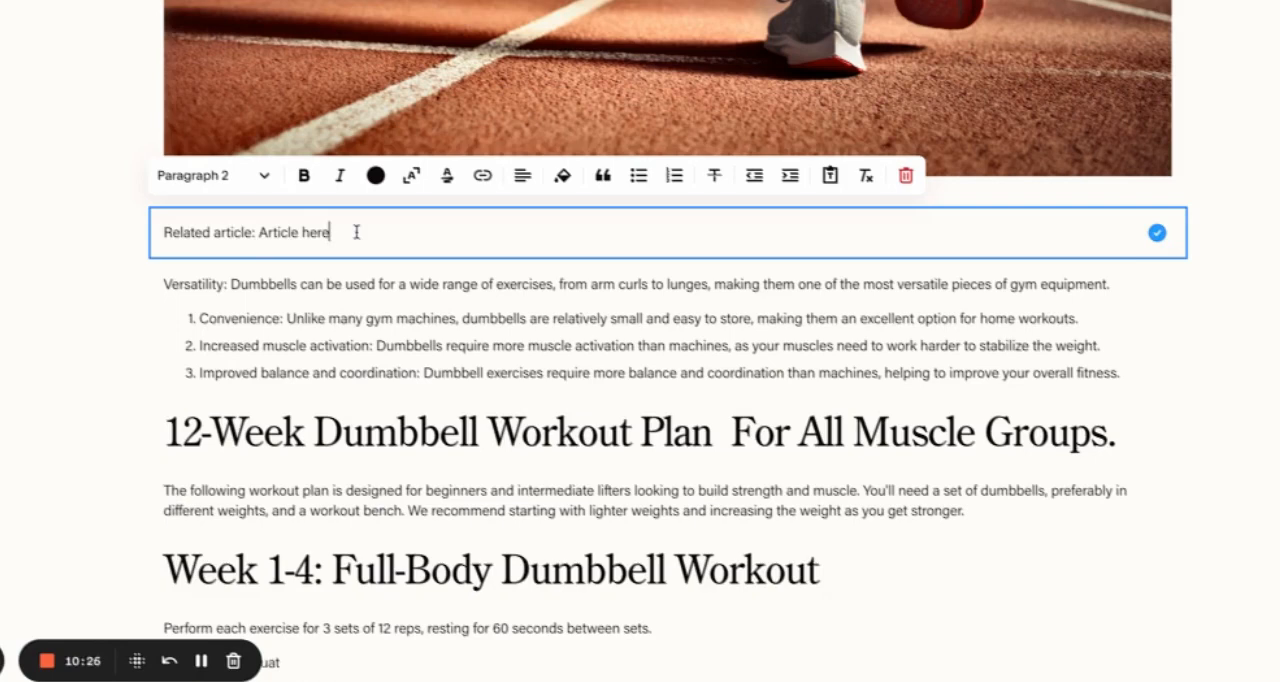
Step: Format the whole "Related article: Article here" line as Heading 4
drag(258, 232, 323, 233)
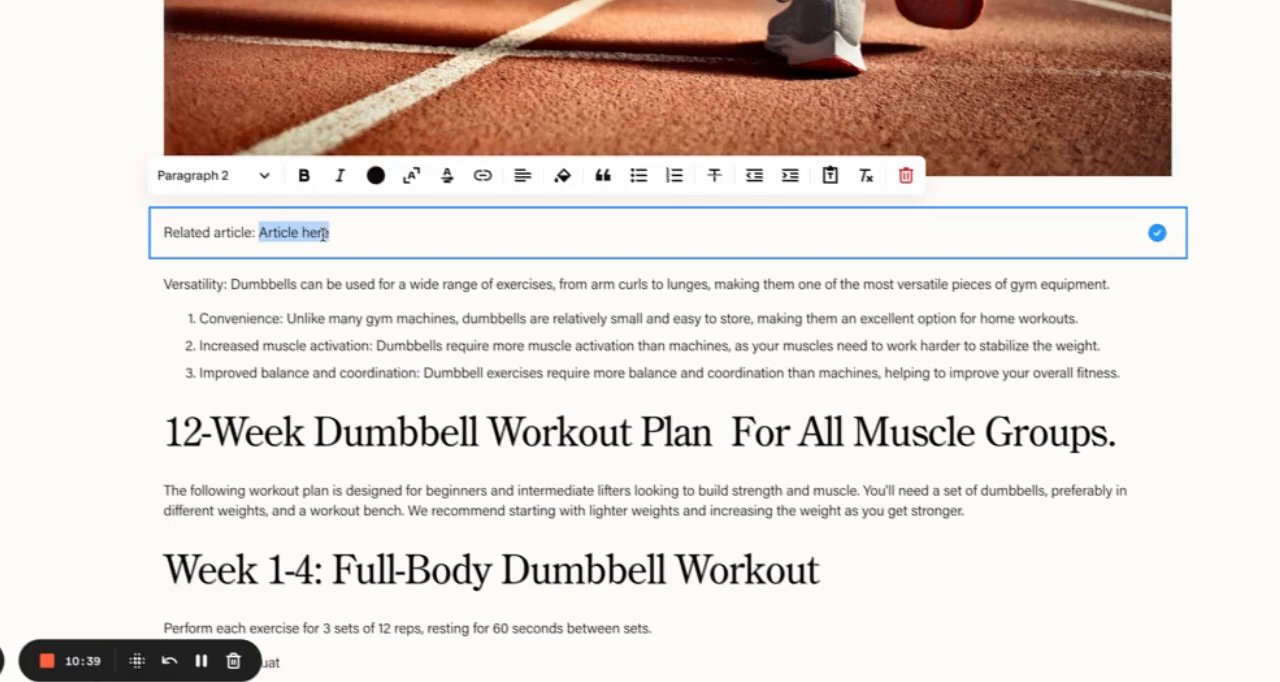
click(254, 232)
triple_click(254, 232)
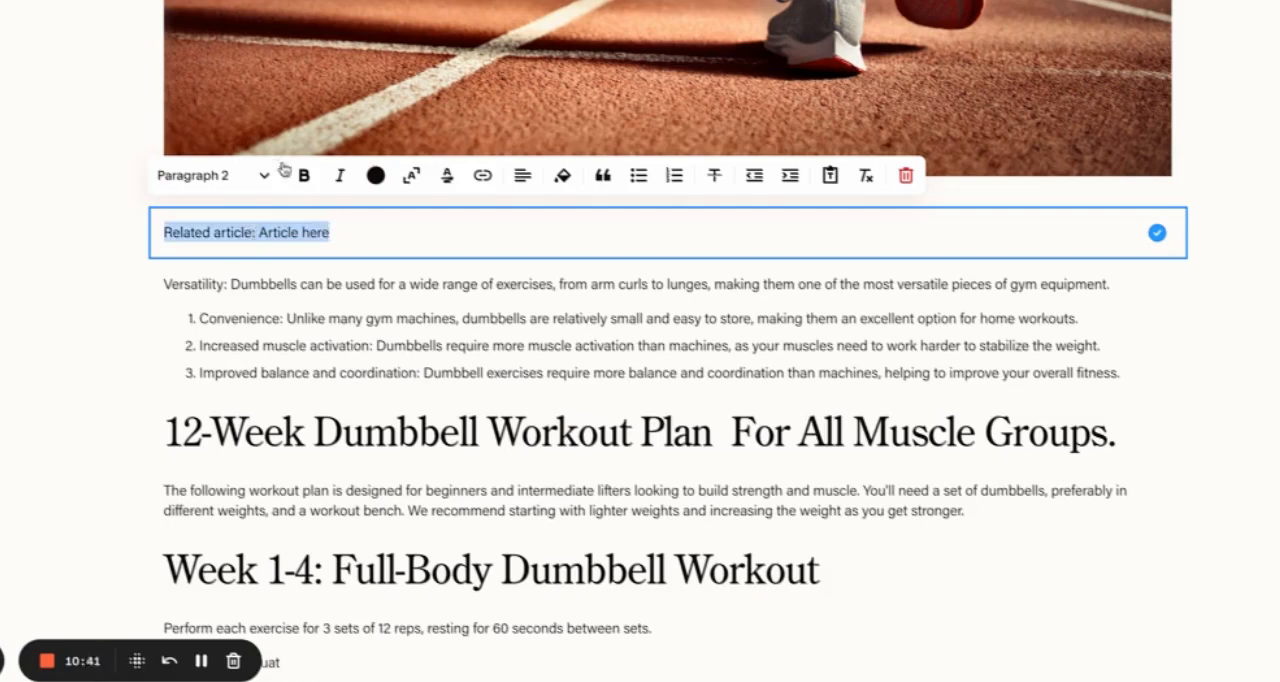
click(264, 175)
click(247, 340)
click(330, 236)
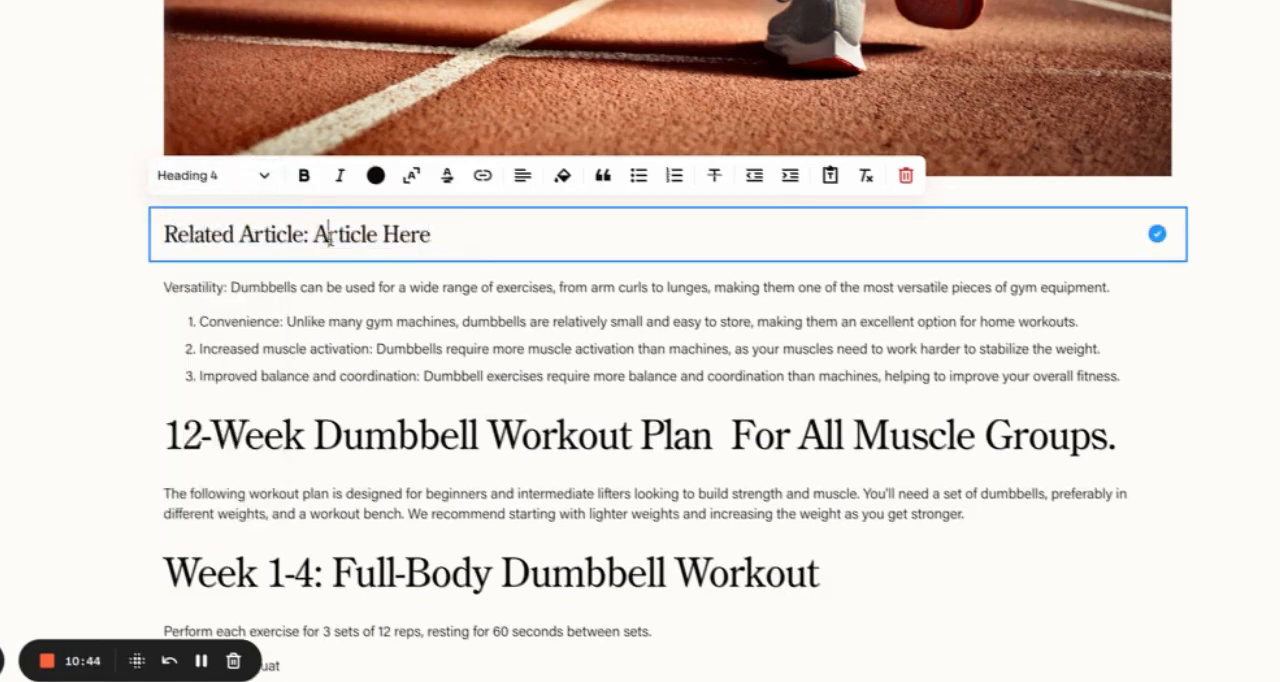
Step: Link the words "Article Here" in the related article line to the Blog page (/blog)
drag(314, 234, 432, 234)
click(346, 236)
drag(314, 234, 457, 234)
click(483, 175)
click(466, 262)
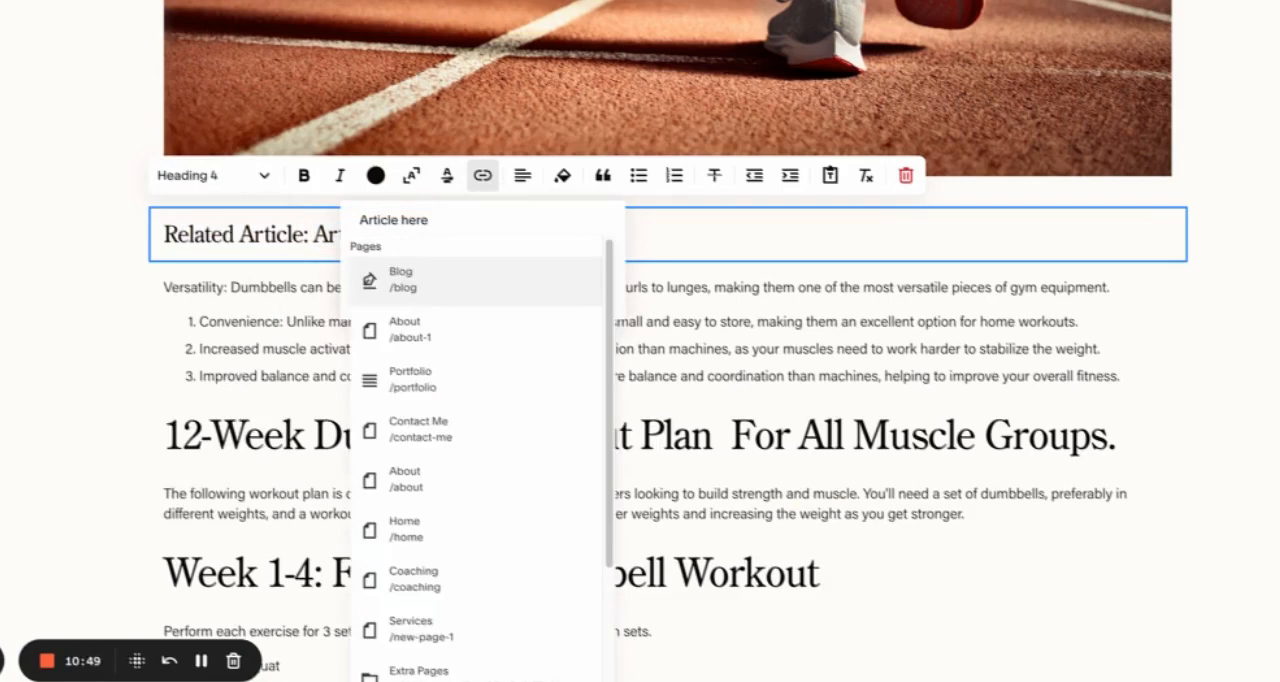
click(480, 290)
click(594, 297)
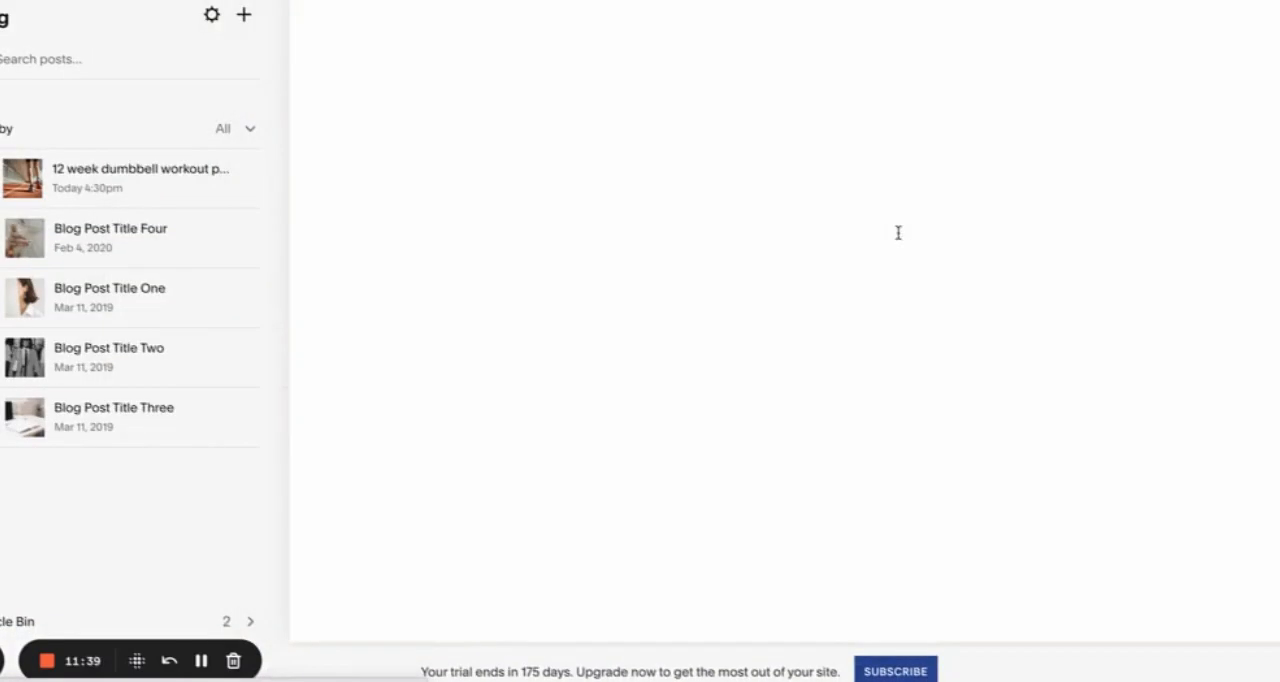
scroll(637, 78, down, 5)
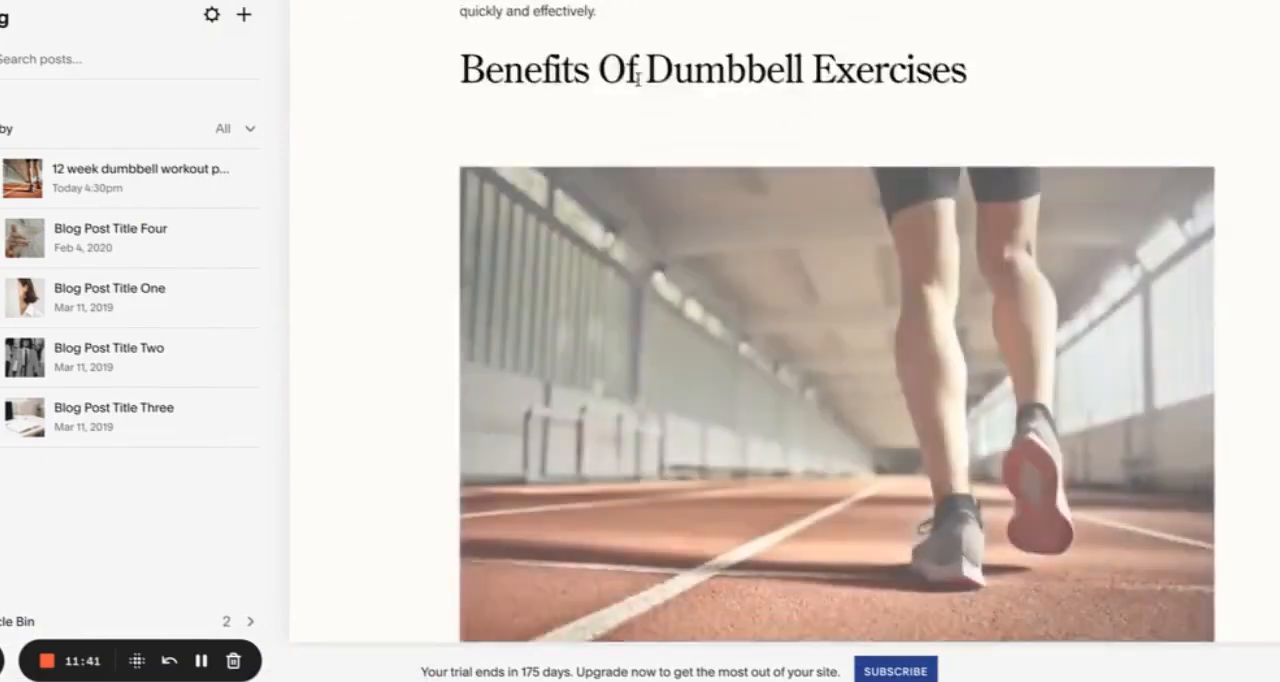
scroll(637, 78, up, 4)
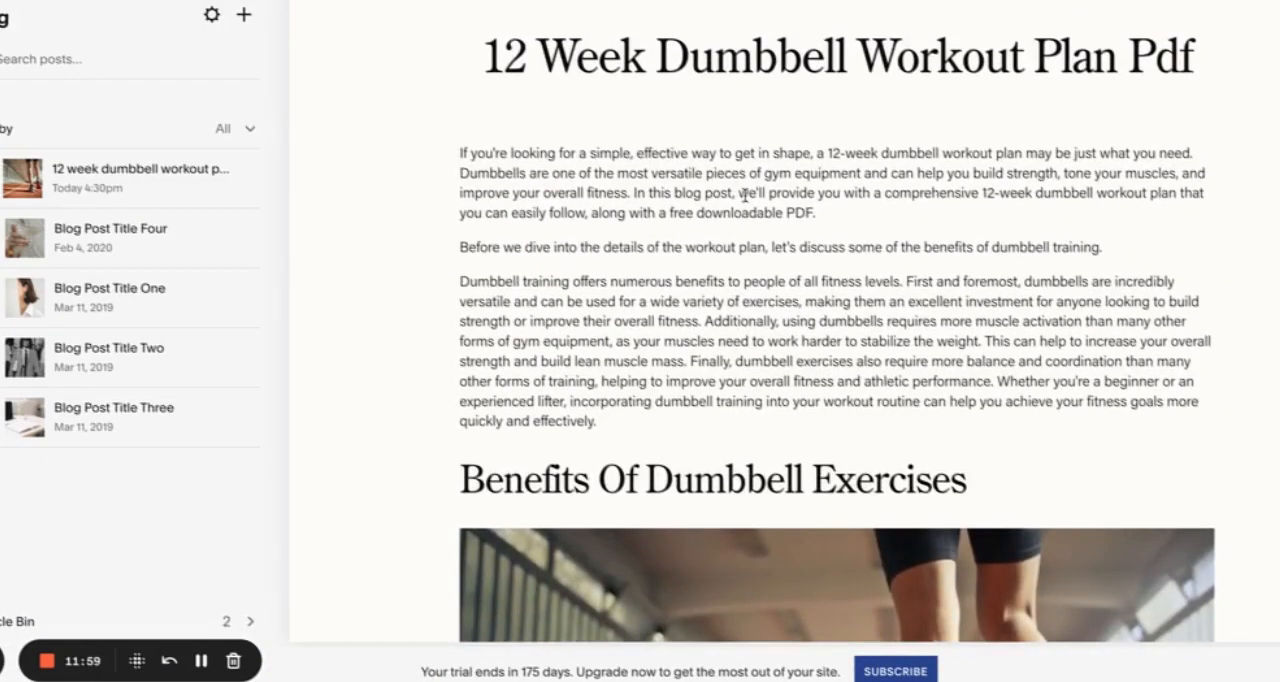